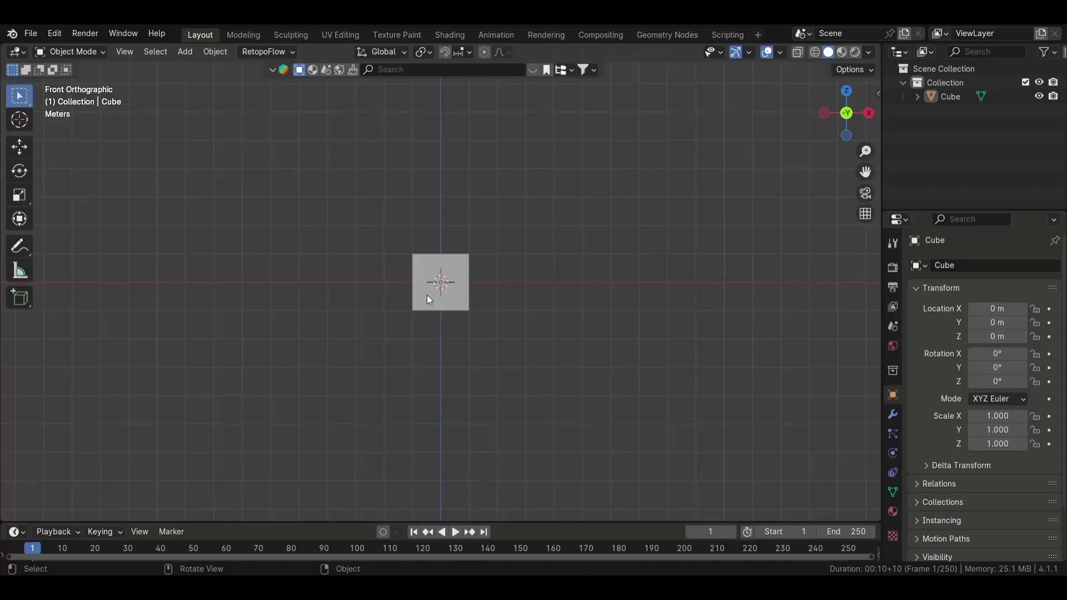
Shrink the cube's top face inward and move it down to taper the block
scroll(435, 335, "up", 5)
left_click(436, 336)
key("Tab")
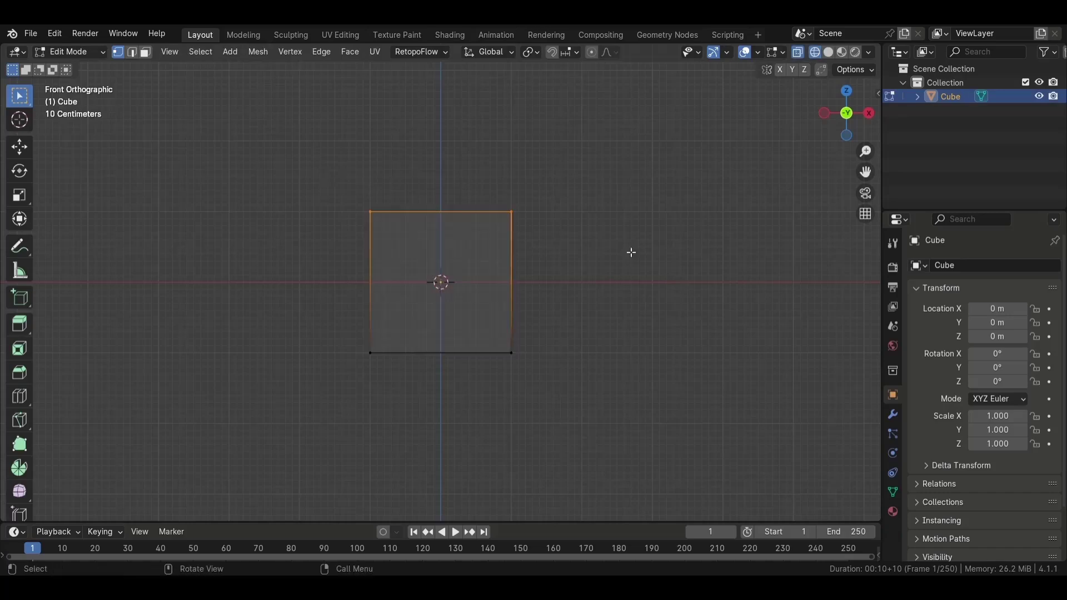
key("s")
key("g")
key("z")
Add a horizontal edge loop around the tapered block, shown in solid shading
key("Tab")
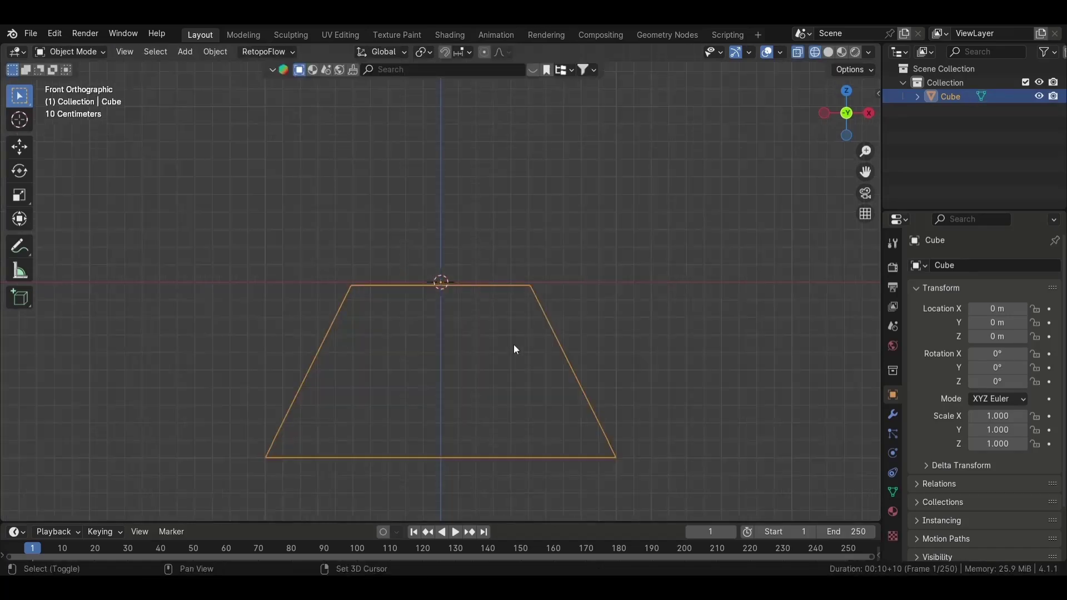
key("shift+z")
scroll(500, 347, "down", 5)
key("Tab")
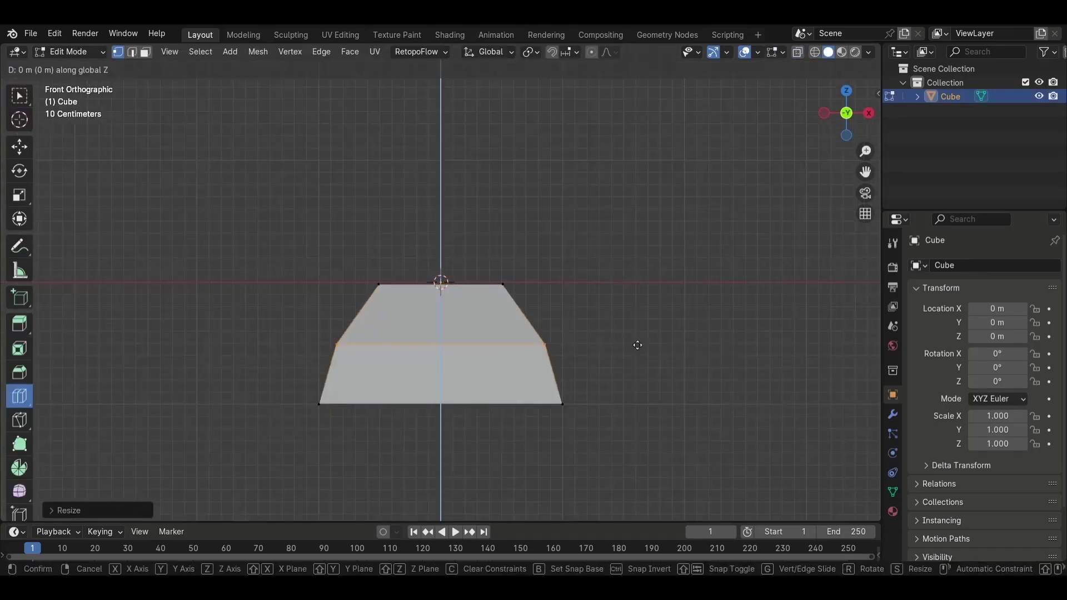
left_click_drag(400, 334, 638, 369)
key("Tab")
middle_click_drag(675, 368, 655, 230)
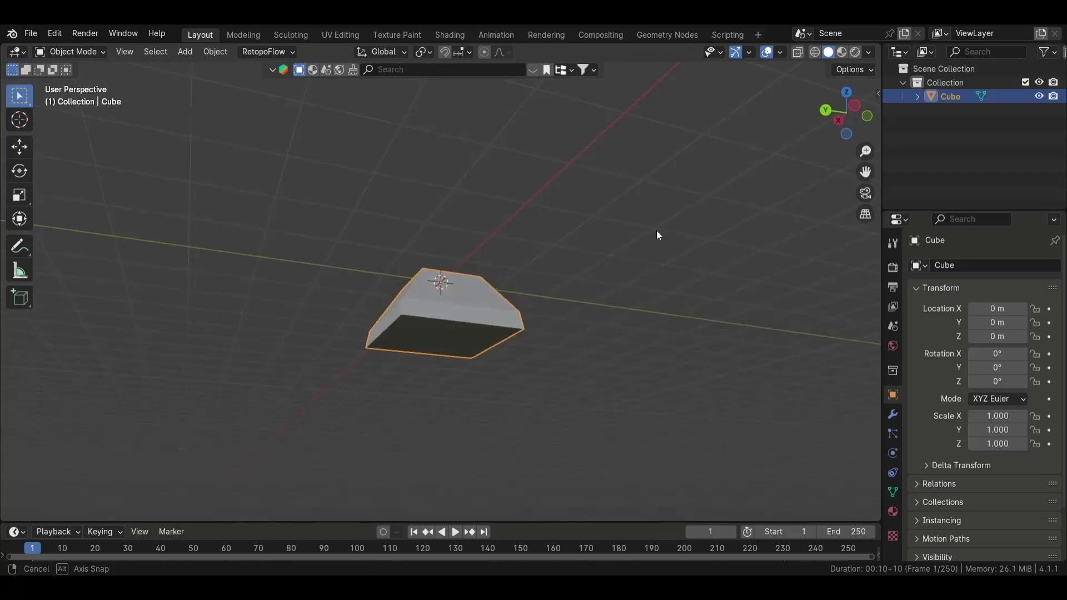
Add a Subdivision Surface modifier at level 4 and shade the block smooth
left_click(893, 415)
left_click(976, 265)
type("s")
left_click(795, 288)
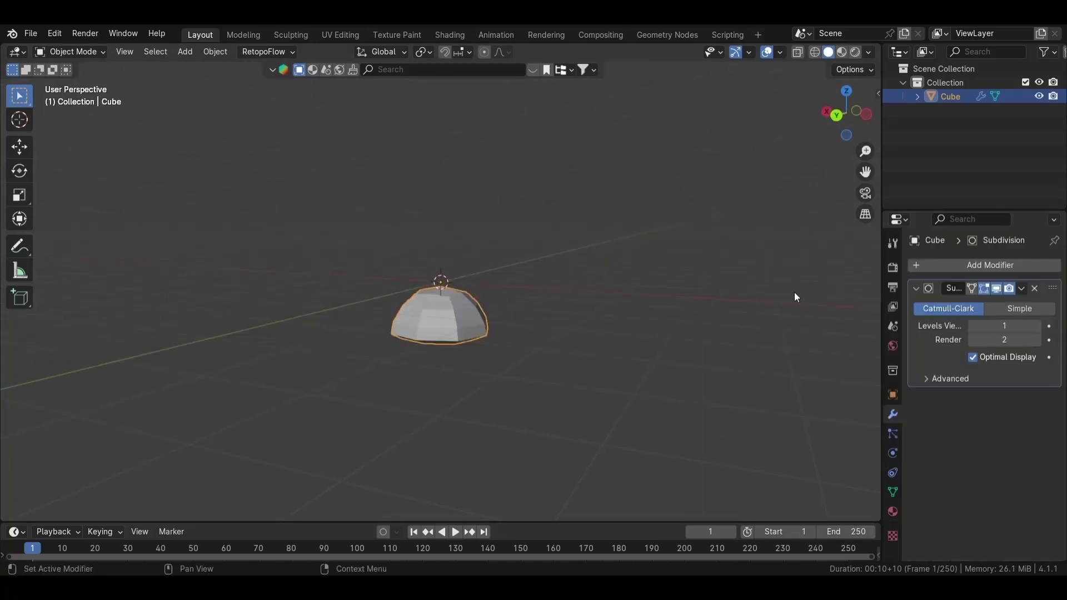
middle_click_drag(794, 292, 806, 389)
left_click(1039, 326)
left_click(1039, 326)
left_click(1038, 326)
middle_click_drag(584, 333, 528, 408)
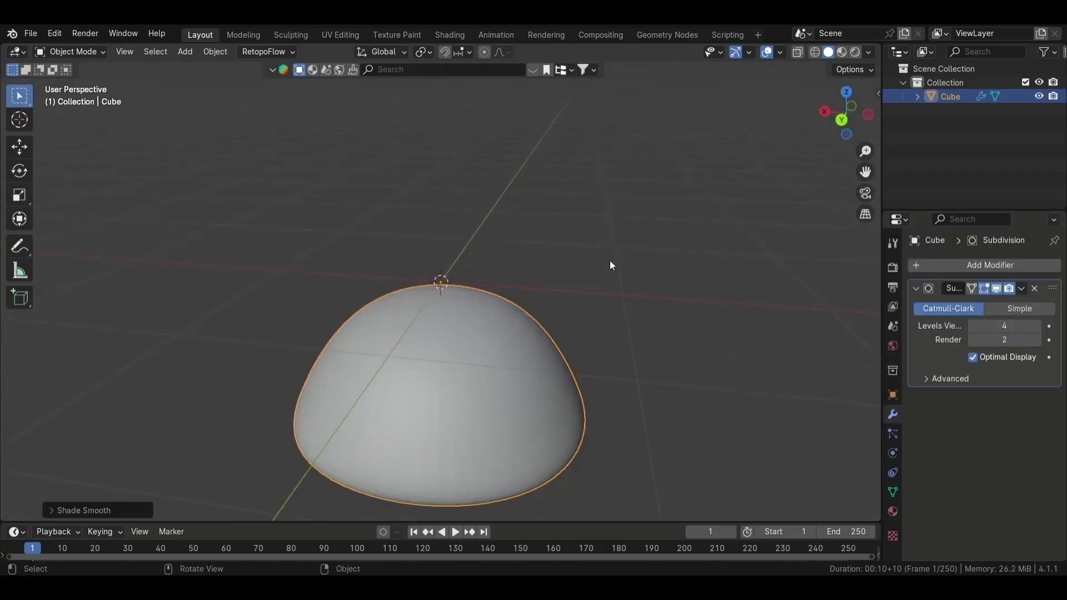
Select the block's bottom face and extrude it in place
key("Tab")
key("KP_7")
scroll(440, 287, "up", 5)
left_click(145, 52)
scroll(481, 320, "down", 3)
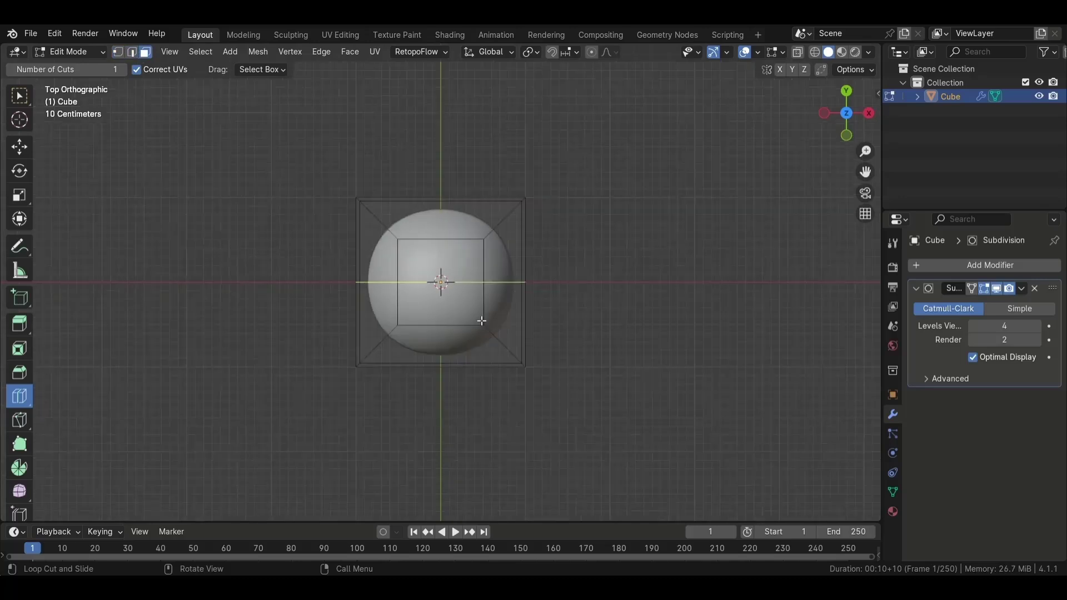
mouse_move(523, 233)
middle_mouse_down()
mouse_move(608, 358)
mouse_move(493, 352)
mouse_move(512, 428)
middle_mouse_up()
left_click(19, 100)
left_click(489, 331)
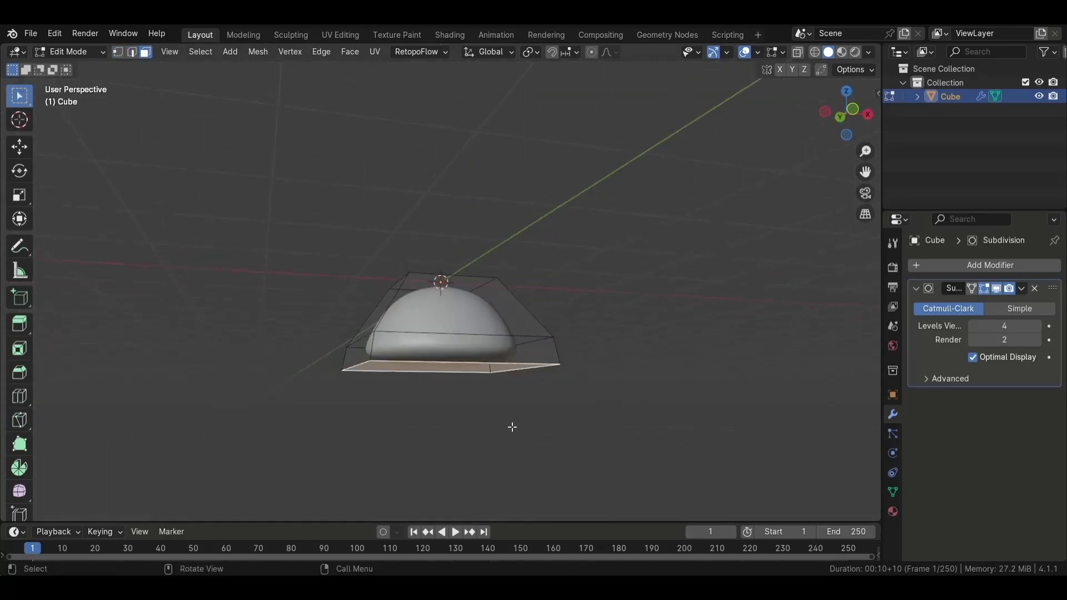
key("e")
left_click(651, 388)
Scale the extruded bottom face inward twice to form the hollow, turned-in rim
key("KP_1")
key("shift+z")
key("s")
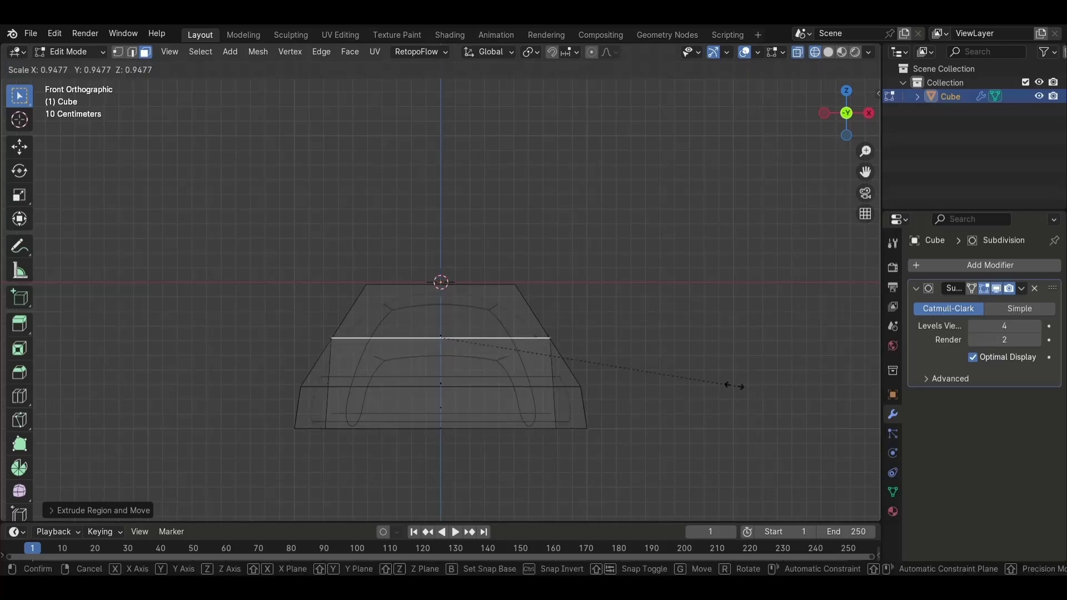
left_click(729, 374)
key("s")
left_click(664, 360)
key("shift+z")
key("Tab")
Apply the level-4 Subdivision modifier permanently to the dome mesh
mouse_move(581, 393)
middle_mouse_down()
mouse_move(636, 312)
mouse_move(644, 342)
middle_mouse_up()
scroll(588, 304, "down", 3)
key("ctrl+a")
scroll(579, 319, "up", 2)
key("shift+z")
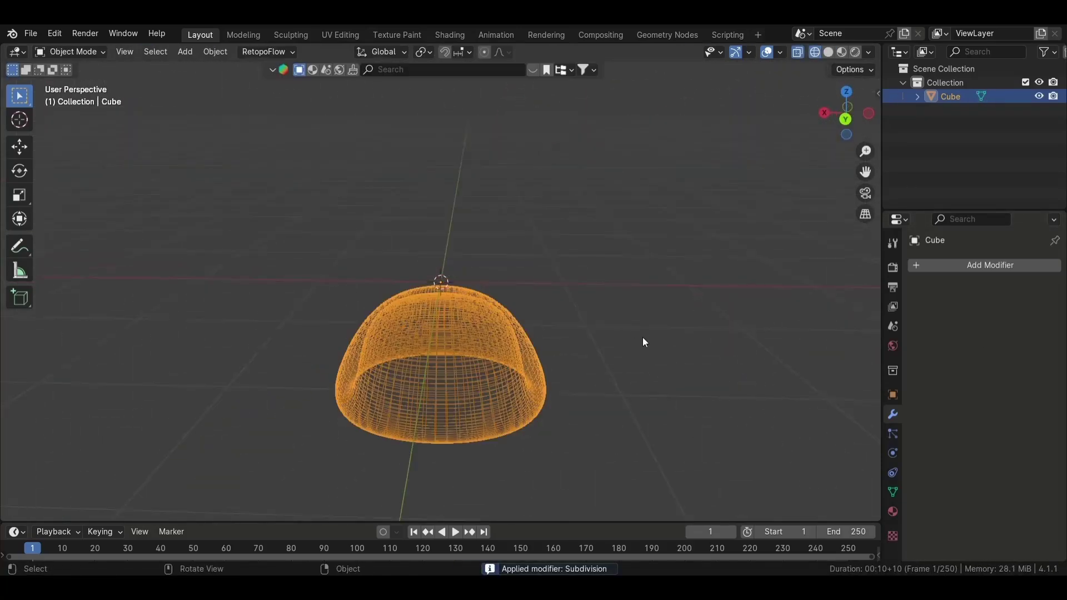
Enter the Sculpting workspace with the Crease brush and frame the dome
left_click(283, 35)
key("shift+z")
key("KP_1")
scroll(503, 414, "up", 3)
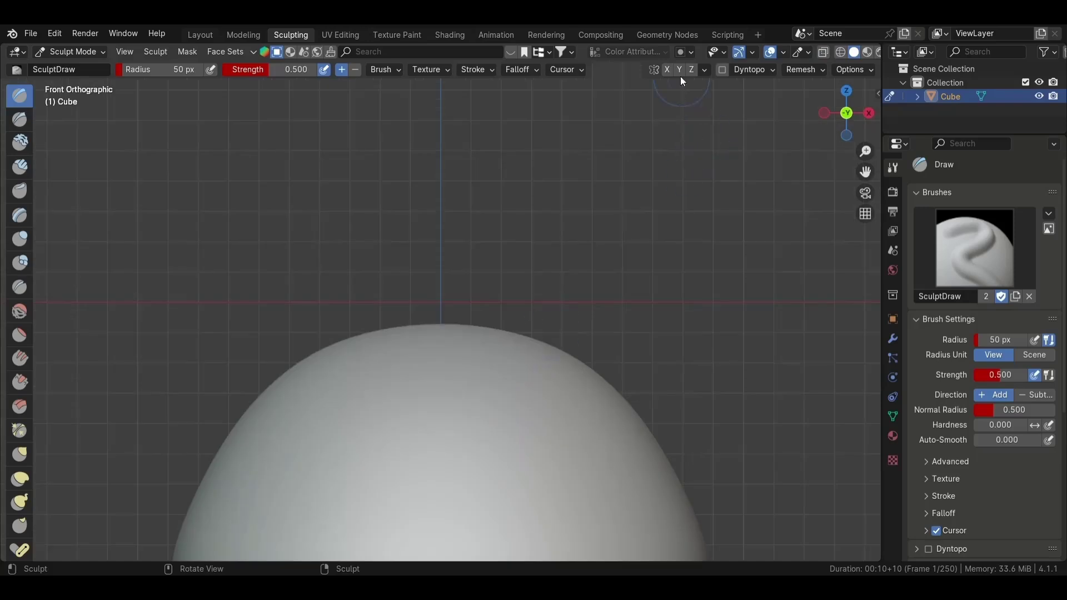
scroll(504, 415, "down", 3)
key("KP_Decimal")
key("shift+c")
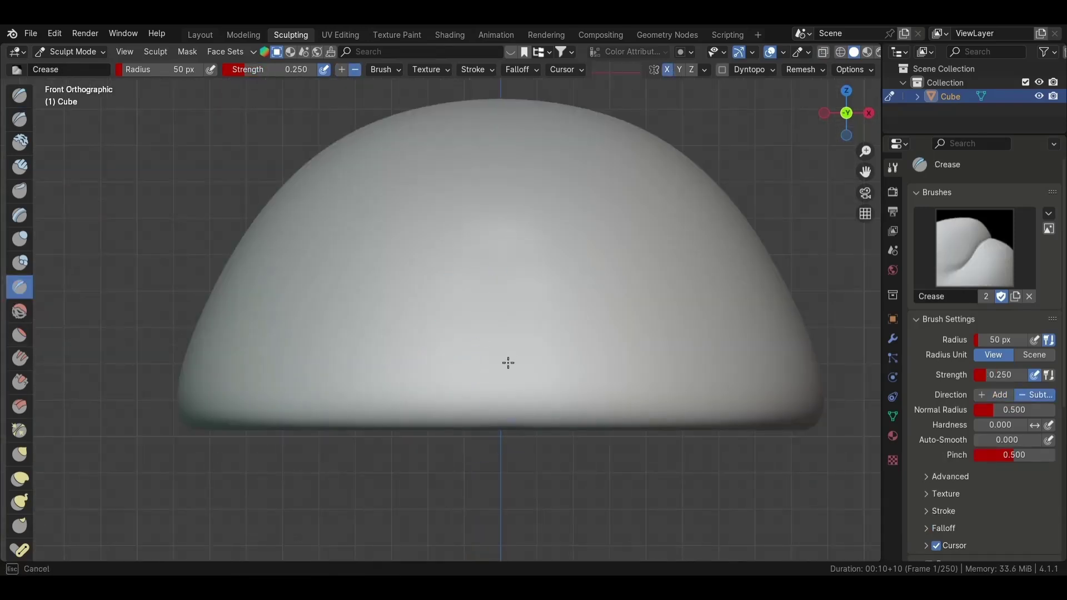
middle_click_drag(508, 363, 501, 367)
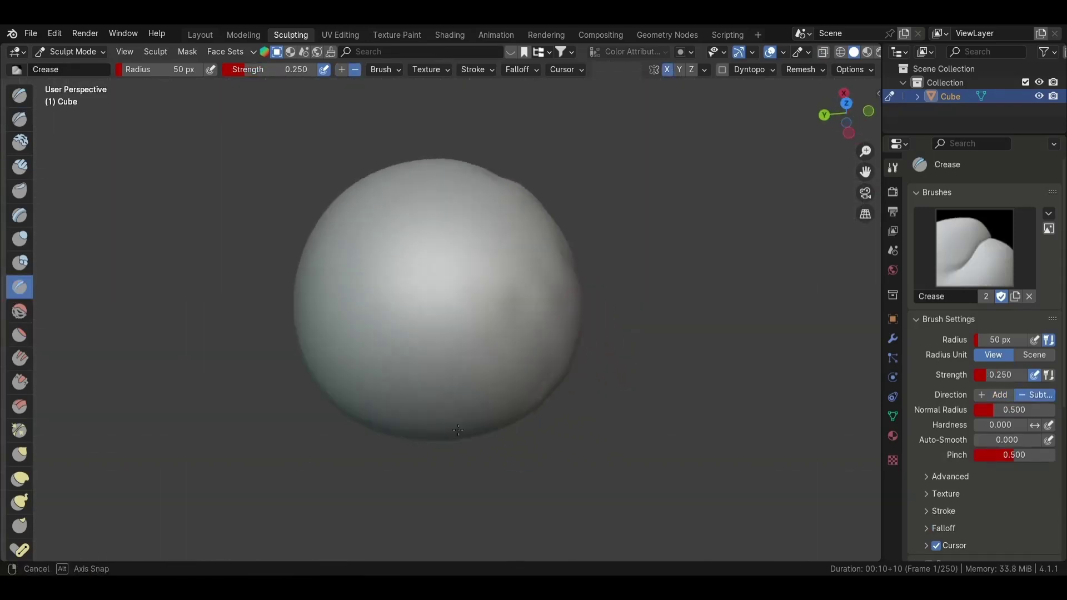
mouse_move(475, 490)
middle_mouse_down()
mouse_move(528, 374)
mouse_move(465, 303)
middle_mouse_up()
scroll(465, 302, "up", 5)
scroll(405, 440, "down", 6)
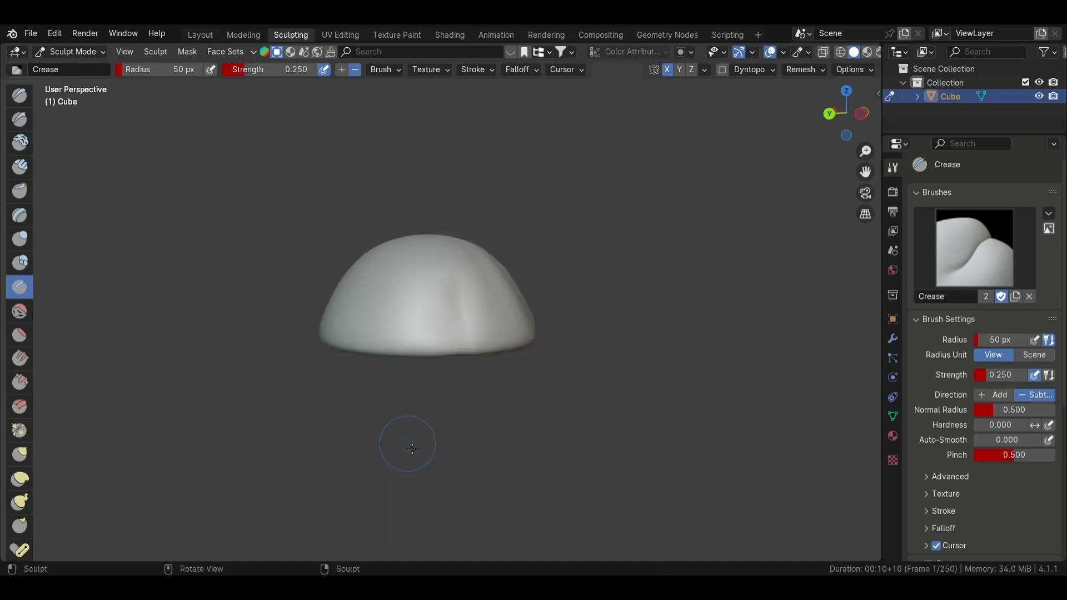
scroll(409, 436, "up", 5)
Set the remesh voxel size to 0.00450 m
key("r")
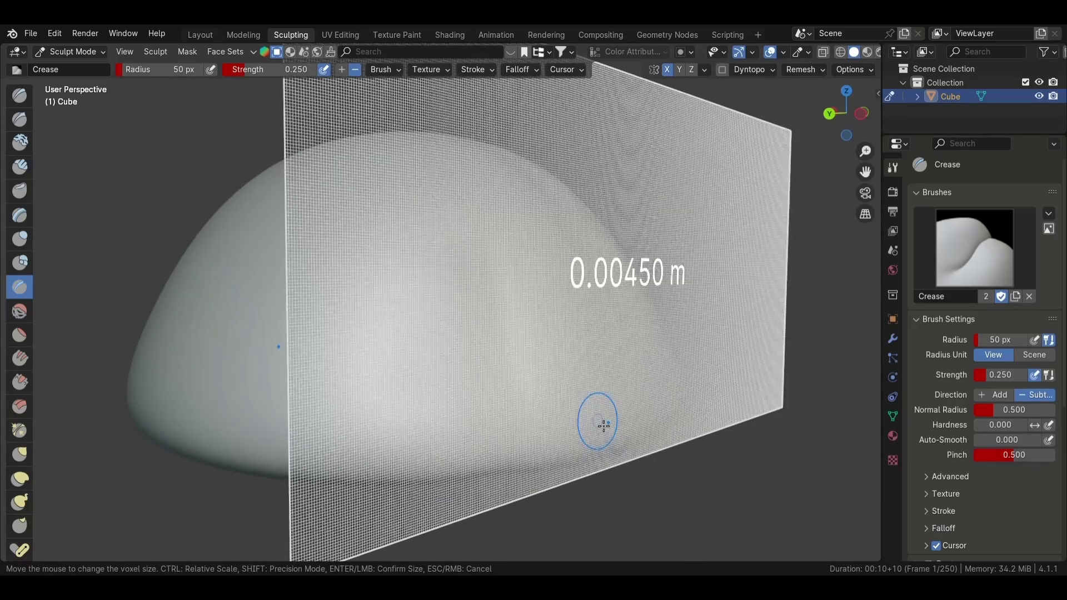
left_click(605, 425)
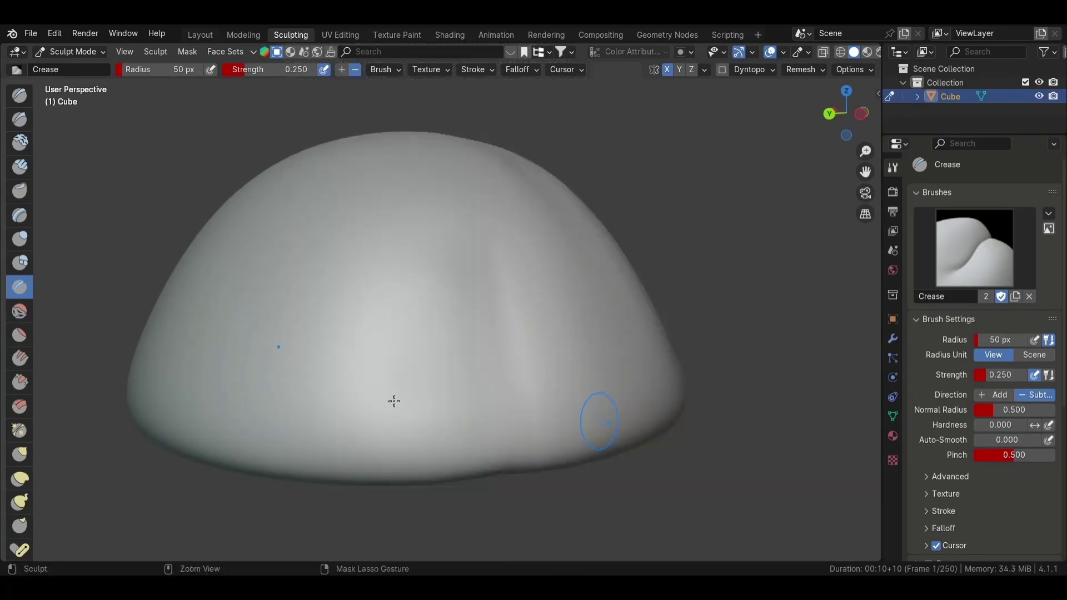
scroll(405, 389, "down", 5)
scroll(488, 381, "up", 6)
mouse_move(488, 381)
middle_mouse_down()
mouse_move(493, 390)
mouse_move(430, 392)
middle_mouse_up()
Remesh the dome, settling on a 0.0180 m voxel size
scroll(439, 391, "down", 5)
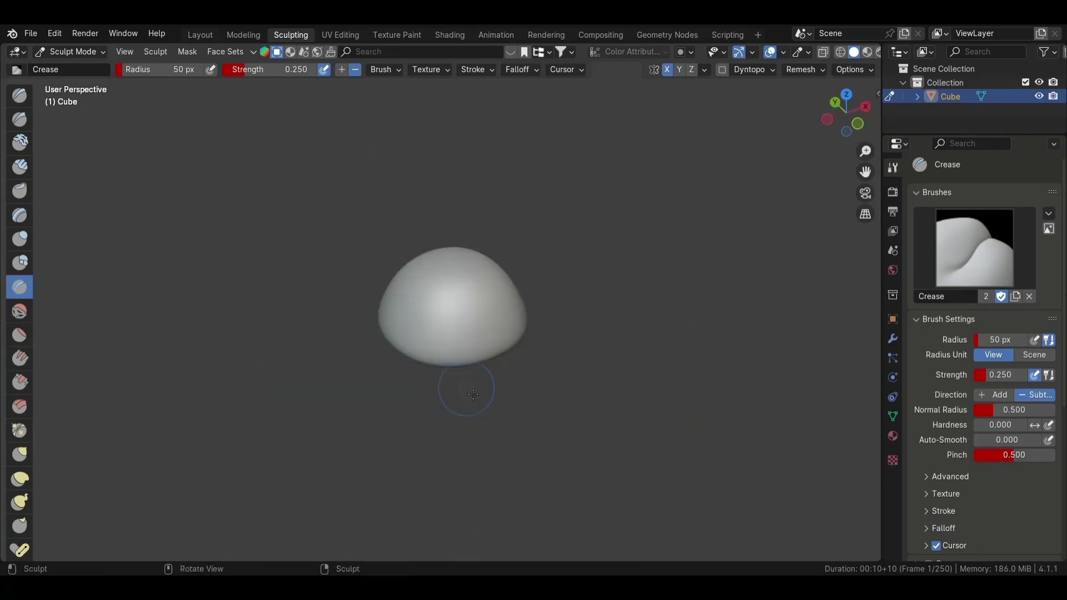
scroll(439, 391, "up", 5)
key("r")
left_click(626, 383)
scroll(626, 382, "down", 4)
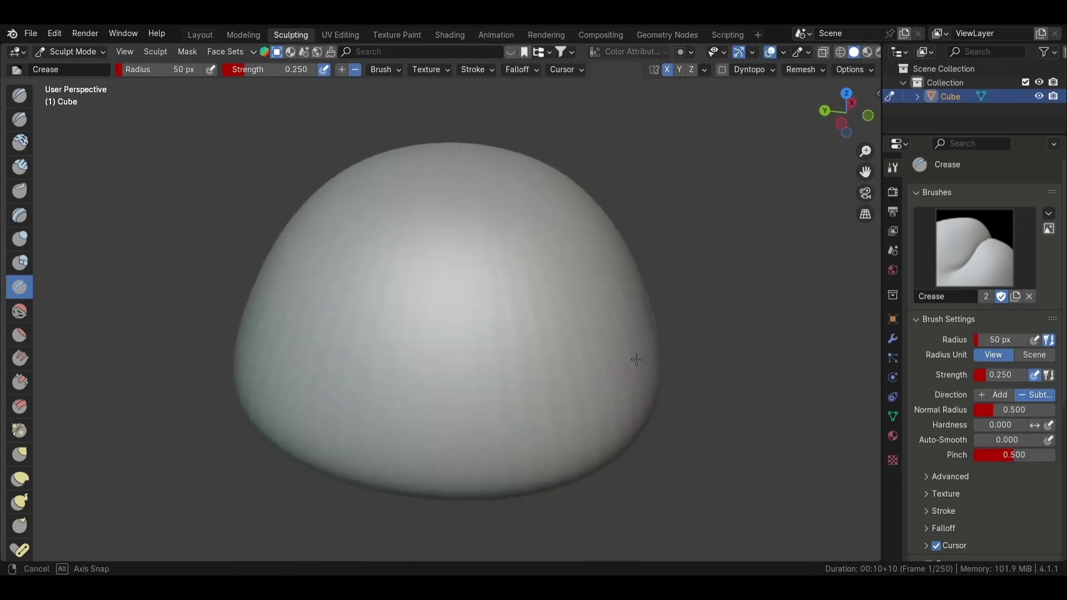
scroll(639, 355, "up", 5)
scroll(639, 355, "down", 4)
key("r")
left_click(661, 356)
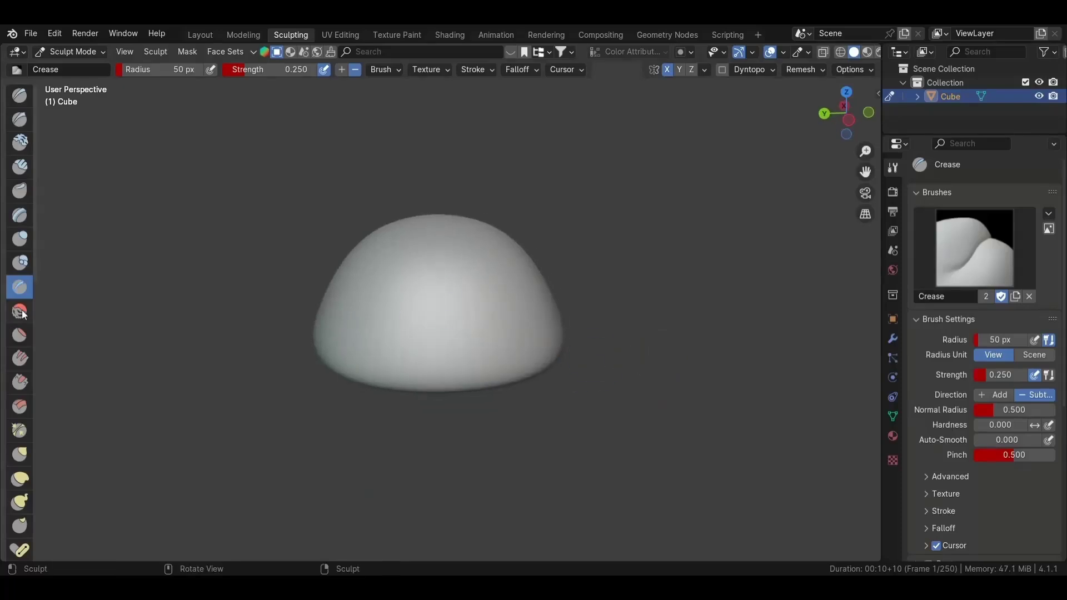
Smooth the dome with the Smooth brush, adjusting strength between 0.27 and 0.55
key("shift+s")
scroll(661, 356, "down", 3)
scroll(528, 236, "up", 3)
middle_click_drag(382, 366, 435, 435)
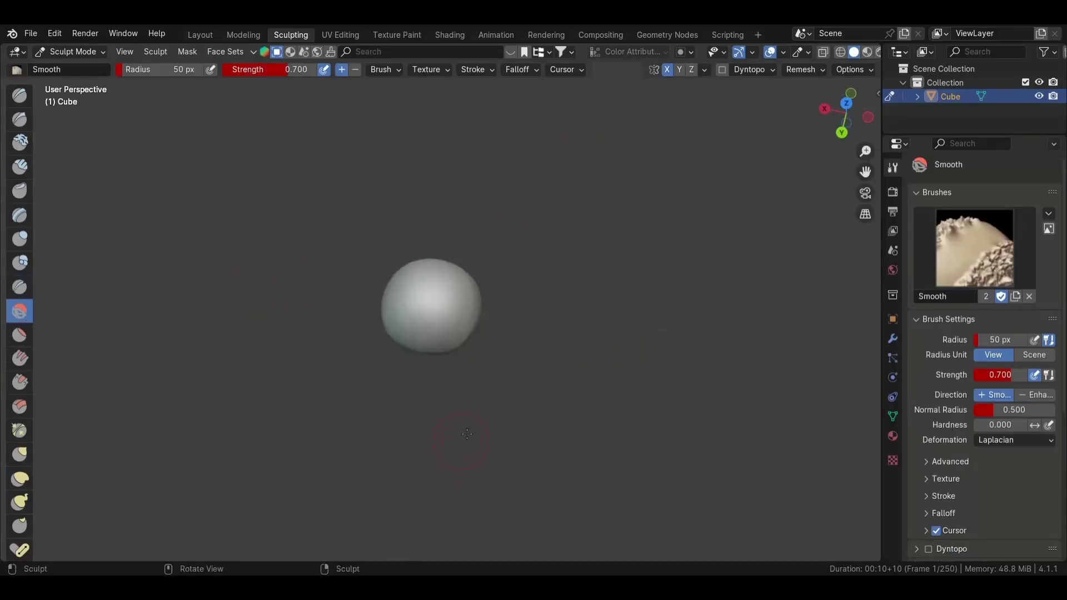
scroll(436, 435, "up", 3)
scroll(504, 376, "down", 2)
mouse_move(503, 377)
middle_mouse_down("alt")
mouse_move(343, 317)
mouse_move(320, 277)
middle_mouse_up("alt")
scroll(343, 318, "up", 3)
left_click_drag(295, 69, 261, 70)
scroll(428, 312, "down", 5)
middle_click_drag(333, 278, 250, 211)
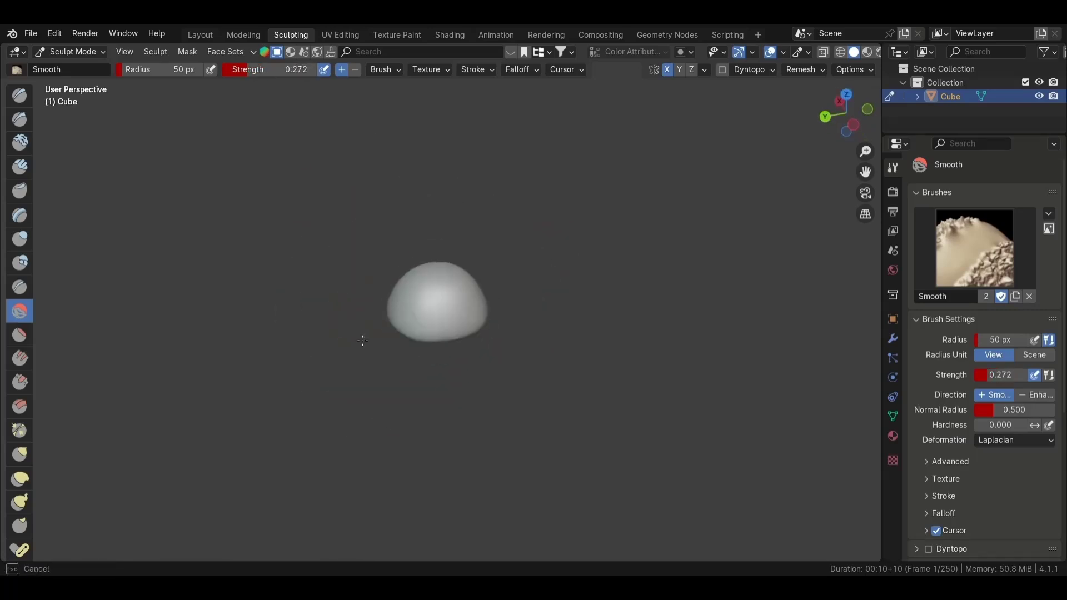
scroll(233, 195, "up", 5)
scroll(234, 196, "up", 2)
left_click_drag(261, 70, 286, 69)
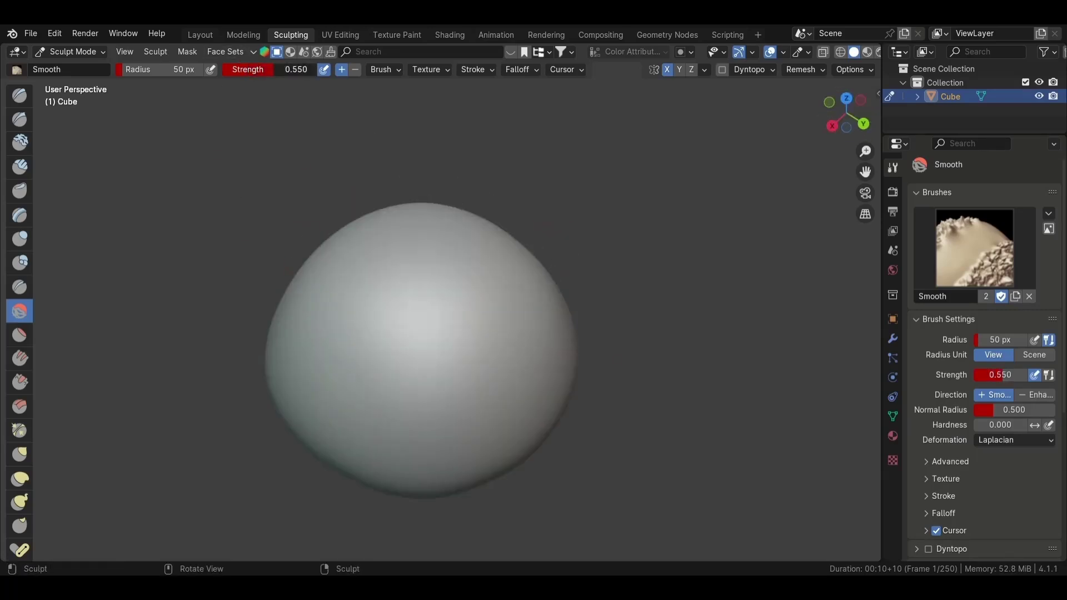
Carve vertical Crease brush folds down the dome's right side
key("shift+c")
key("KP_1")
scroll(524, 257, "up", 4)
scroll(498, 303, "down", 4)
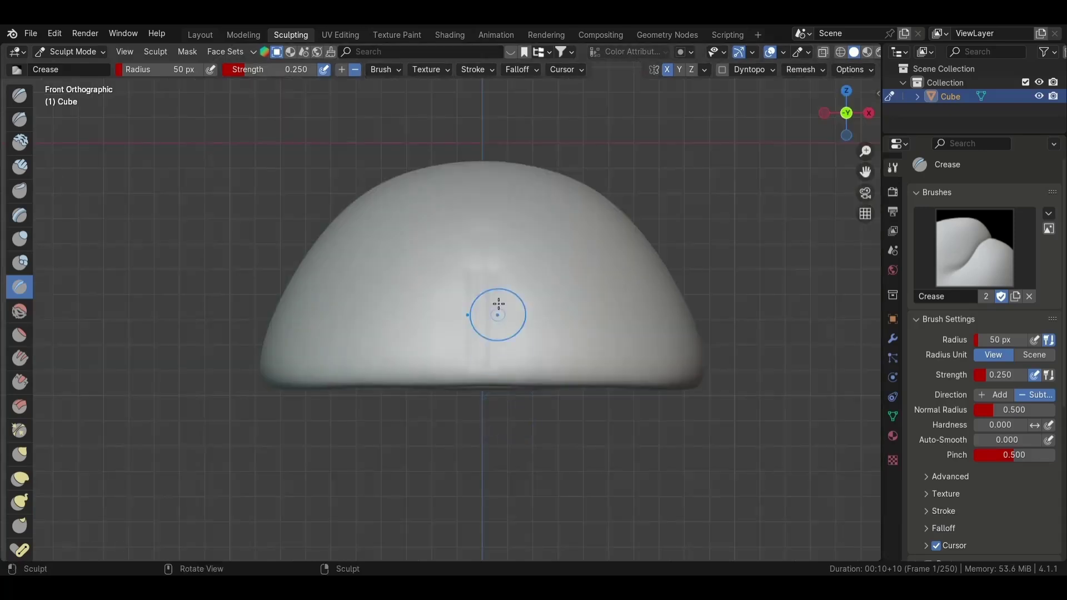
scroll(471, 239, "up", 3)
scroll(398, 479, "down", 3)
mouse_move(398, 479)
middle_mouse_down()
mouse_move(529, 465)
mouse_move(595, 499)
middle_mouse_up()
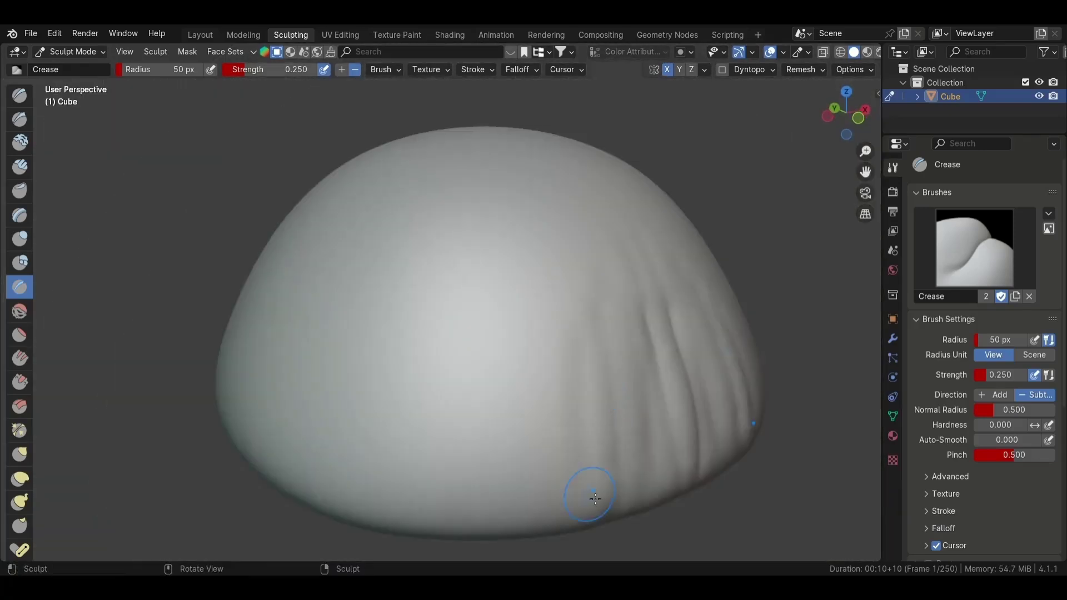
middle_click_drag(480, 418, 511, 496)
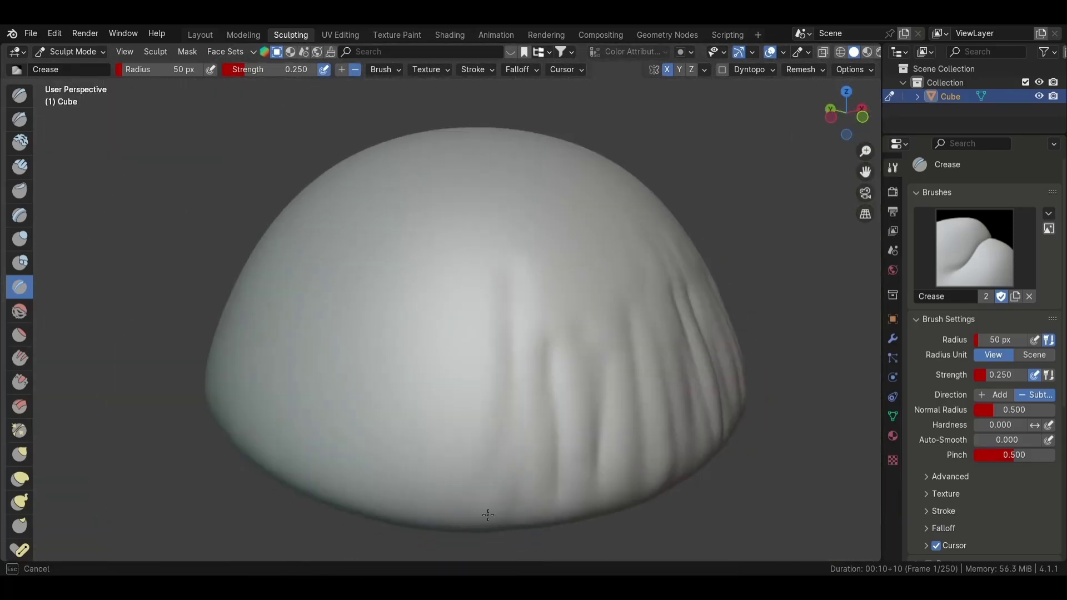
Give the viewport a red matcap for the dome
scroll(845, 55, "down", 2)
left_click(869, 52)
left_click(839, 148)
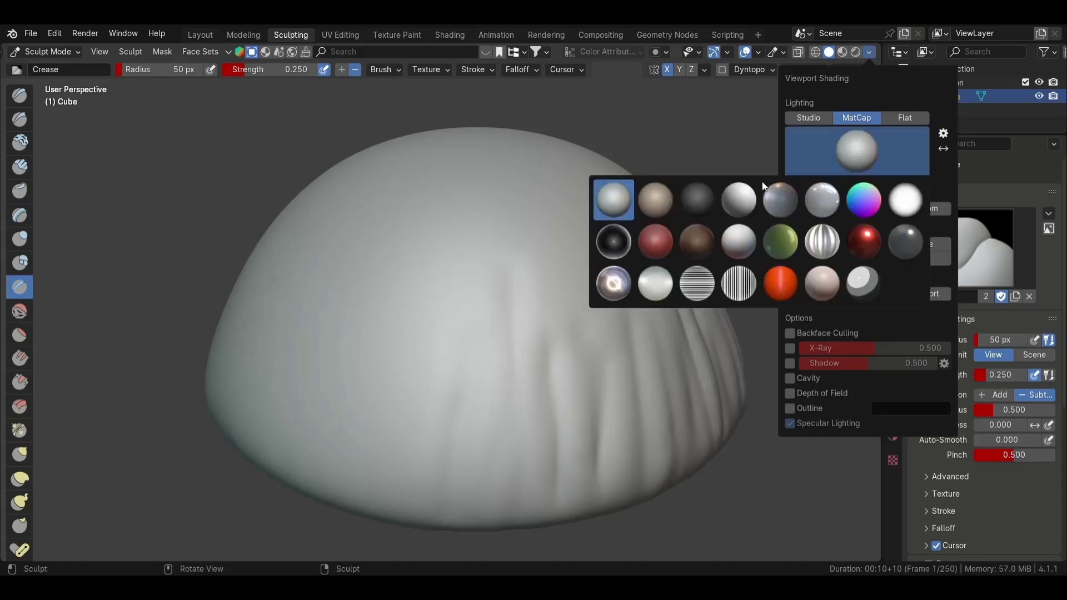
left_click(871, 241)
Orbit and zoom around the red dome to inspect its wrinkled side
middle_click_drag(442, 537, 529, 508)
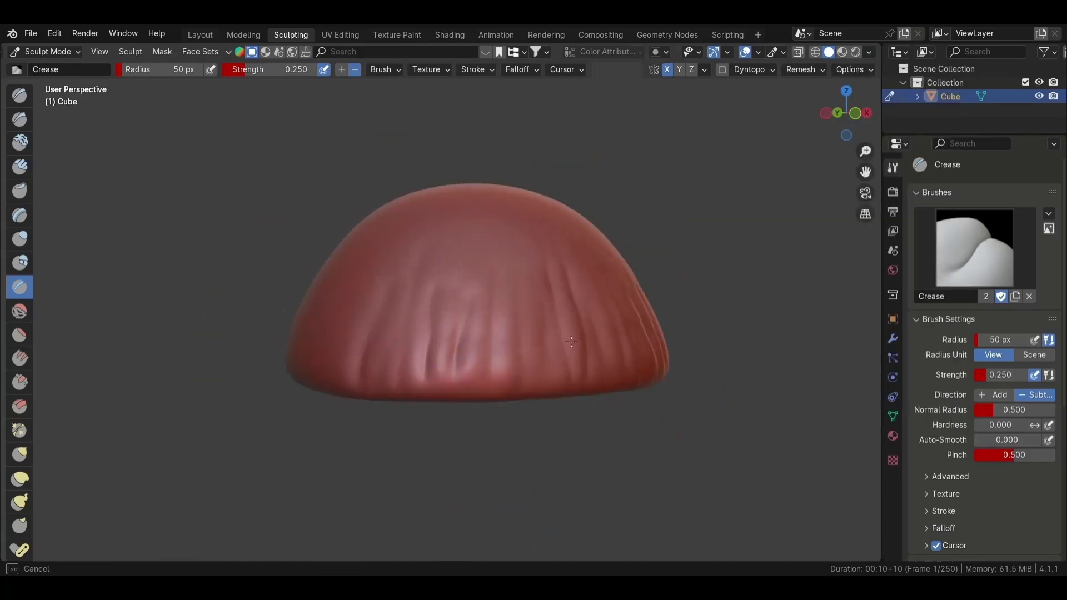
middle_click_drag(461, 361, 467, 369)
mouse_move(336, 459)
middle_mouse_down()
mouse_move(472, 388)
mouse_move(469, 230)
middle_mouse_up()
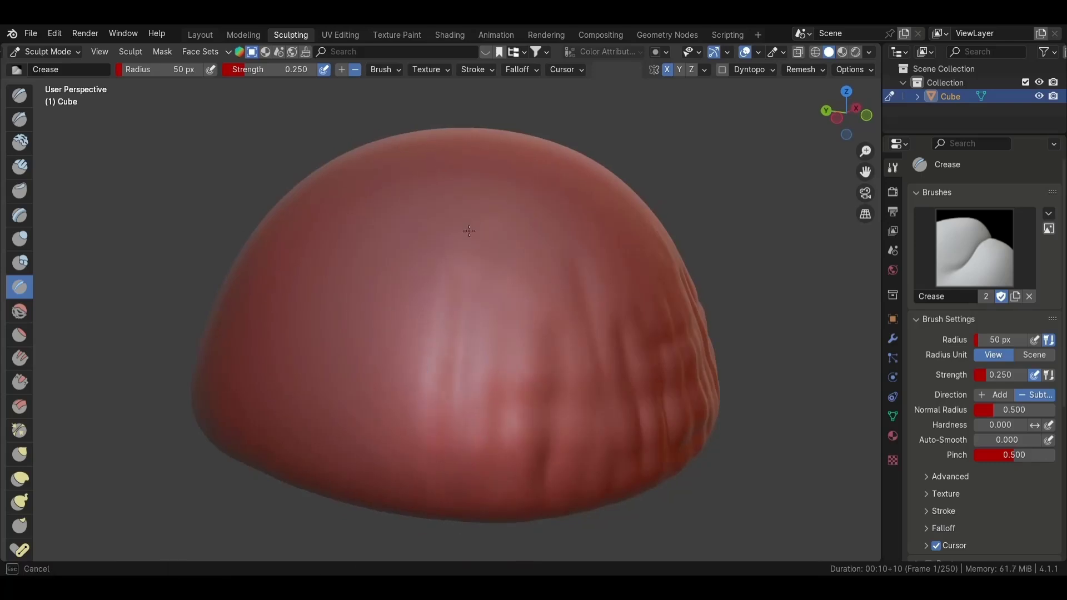
middle_click_drag(397, 456, 514, 238)
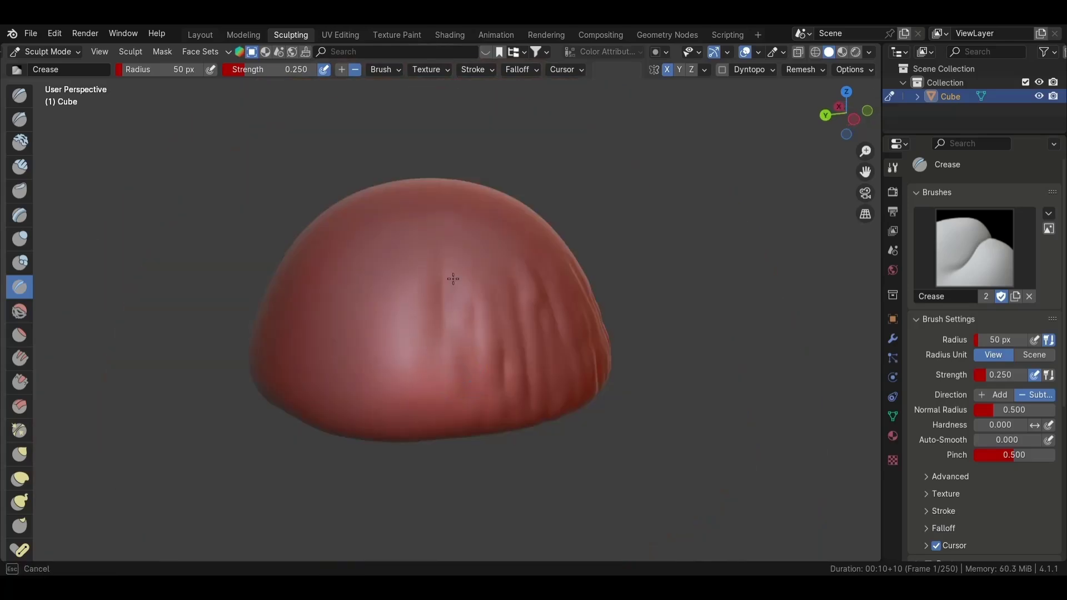
middle_click_drag(479, 501, 431, 433, "ctrl")
scroll(431, 434, "down", 2)
middle_click_drag(486, 358, 450, 356)
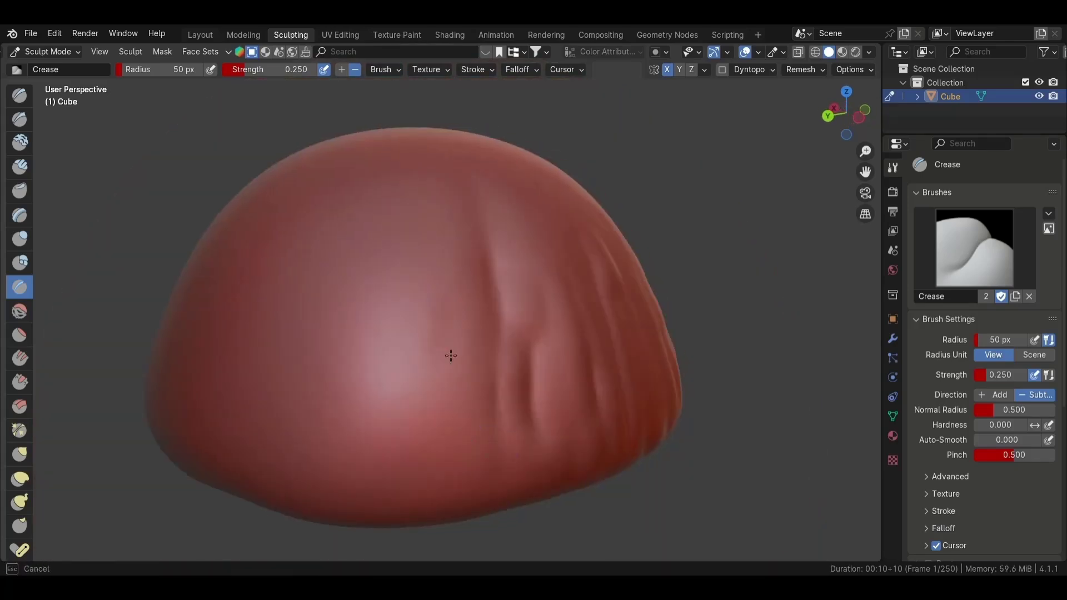
middle_click_drag(443, 453, 567, 465)
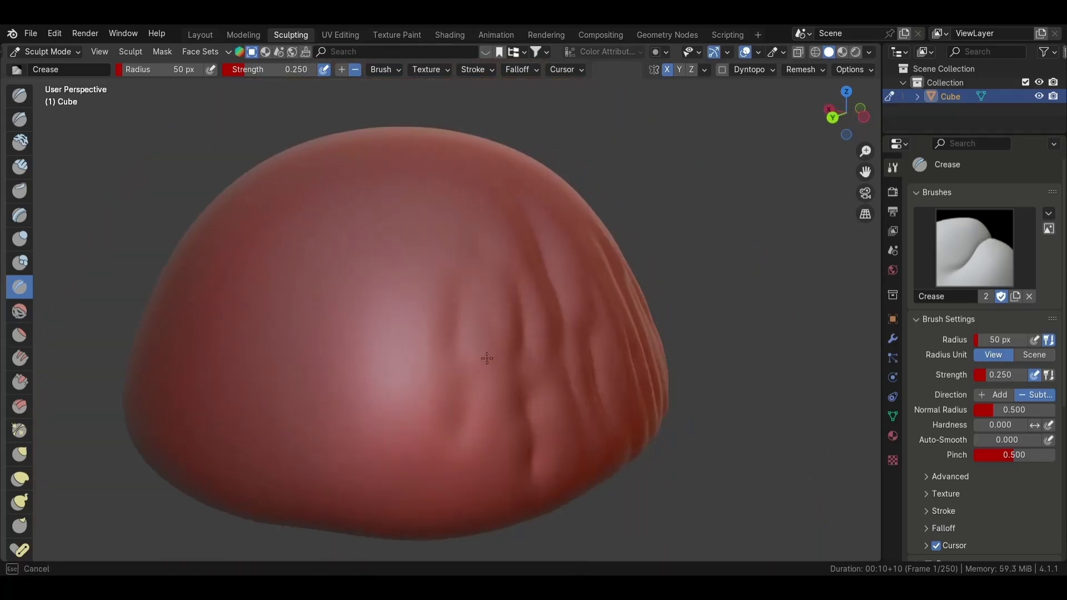
middle_click_drag(406, 505, 458, 279)
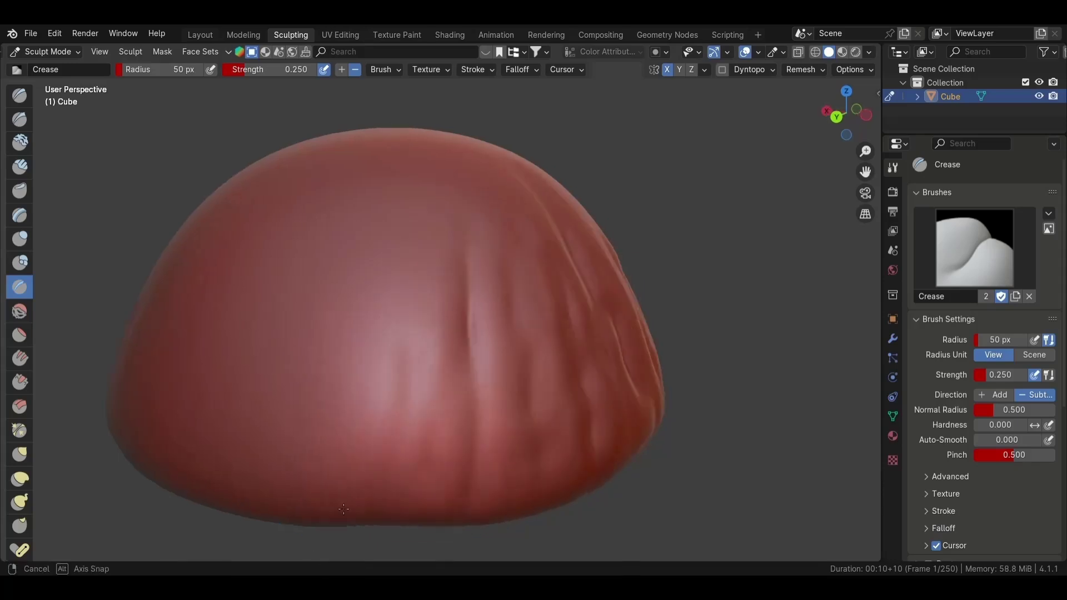
Sculpt vertical crease folds down the dome's front and sides
left_click_drag(391, 292, 321, 492)
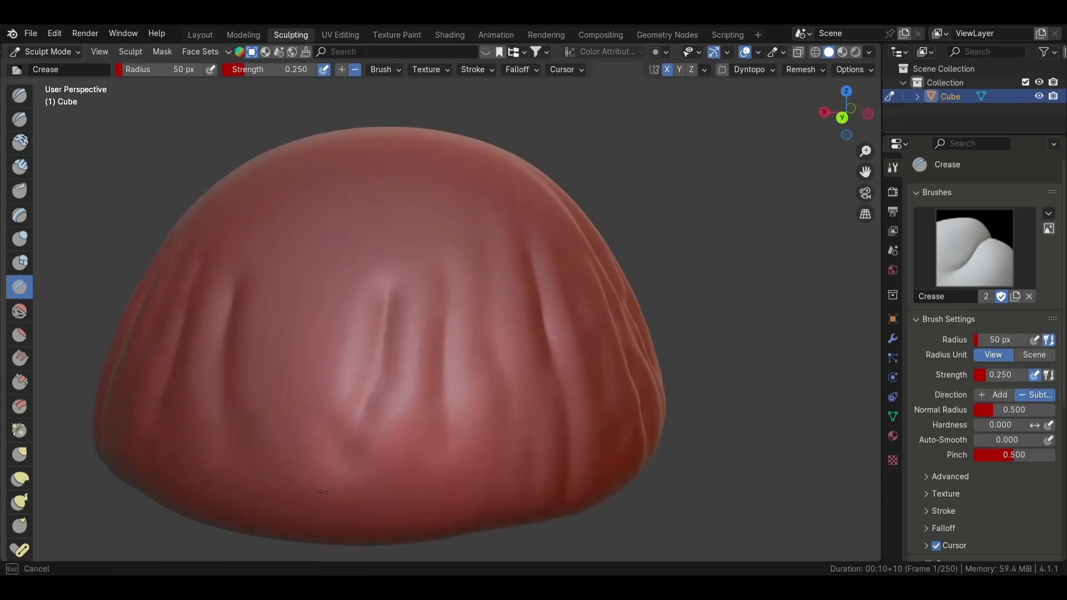
left_click_drag(332, 399, 350, 282)
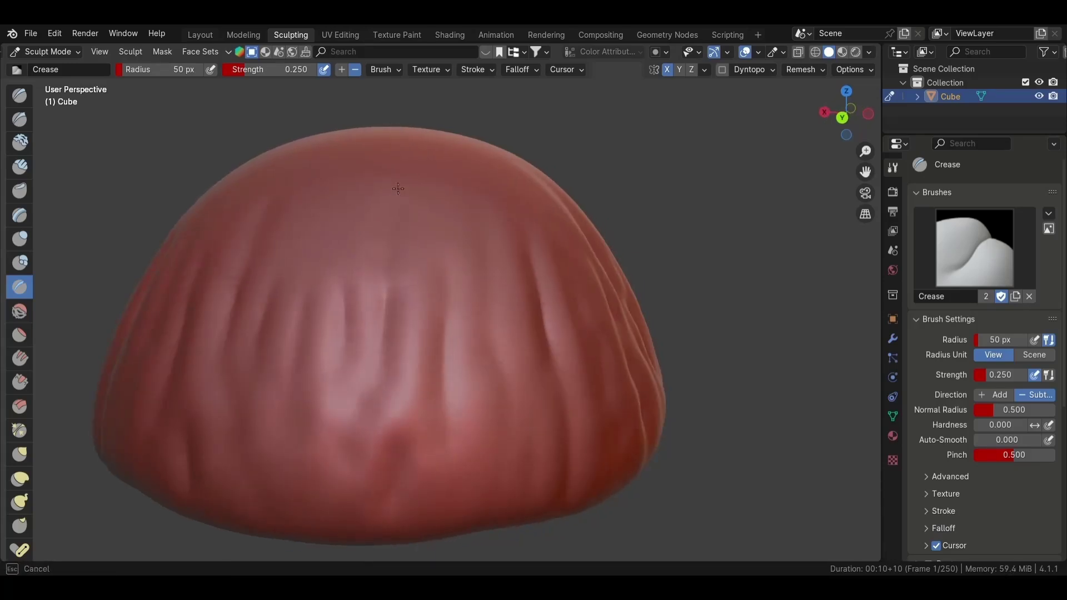
scroll(398, 188, "down", 4)
scroll(398, 189, "up", 4)
middle_click_drag(398, 189, 484, 396)
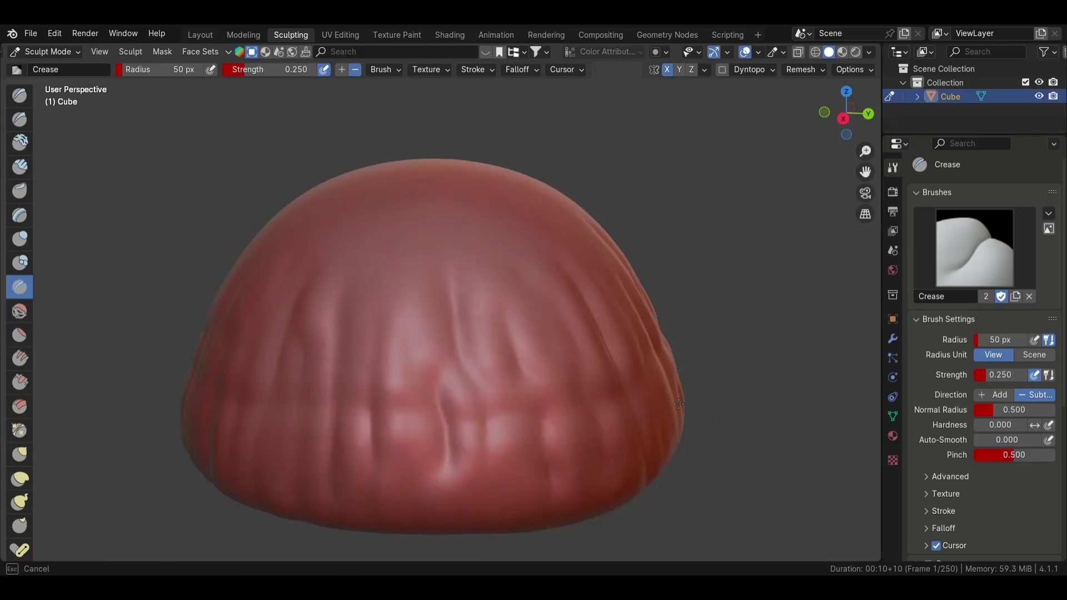
middle_click_drag(678, 404, 389, 340, "ctrl")
scroll(465, 440, "down", 3)
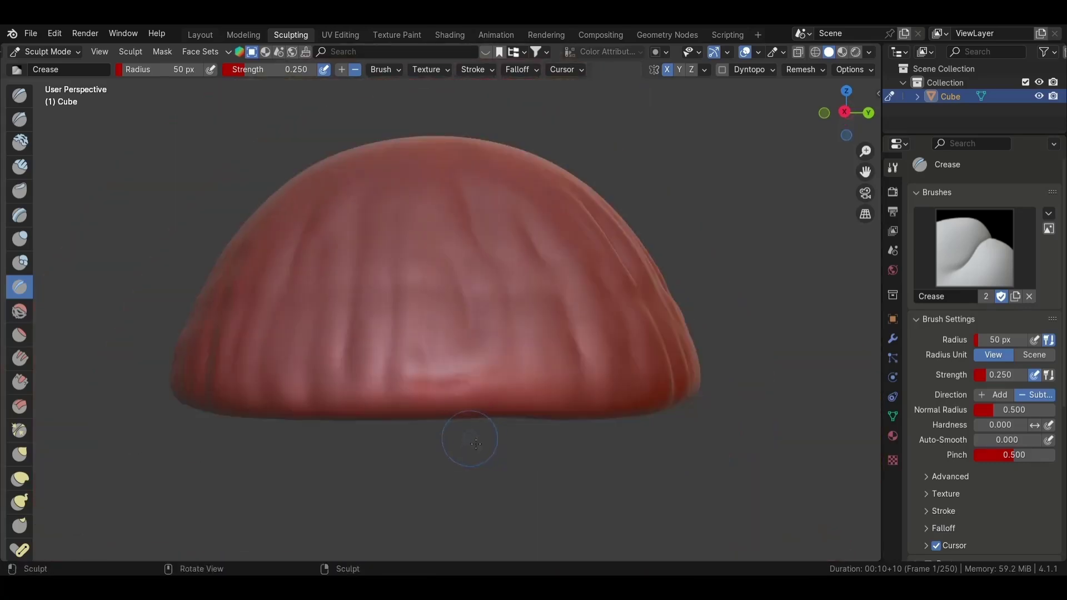
mouse_move(465, 441)
middle_mouse_down()
mouse_move(464, 317)
mouse_move(429, 214)
middle_mouse_up()
middle_click_drag(514, 247, 680, 290)
mouse_move(416, 366)
middle_mouse_down()
mouse_move(381, 280)
mouse_move(524, 173)
middle_mouse_up()
Sculpt the first small crease notches into the dome's rim
scroll(495, 361, "down", 5)
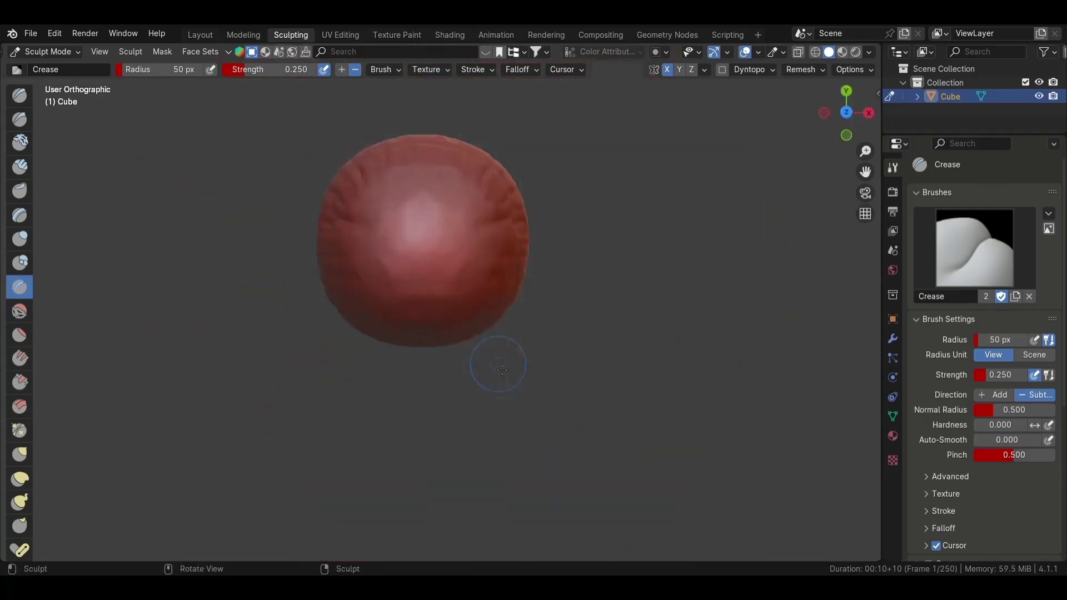
scroll(419, 160, "up", 6)
middle_click_drag(479, 317, 482, 309, "ctrl")
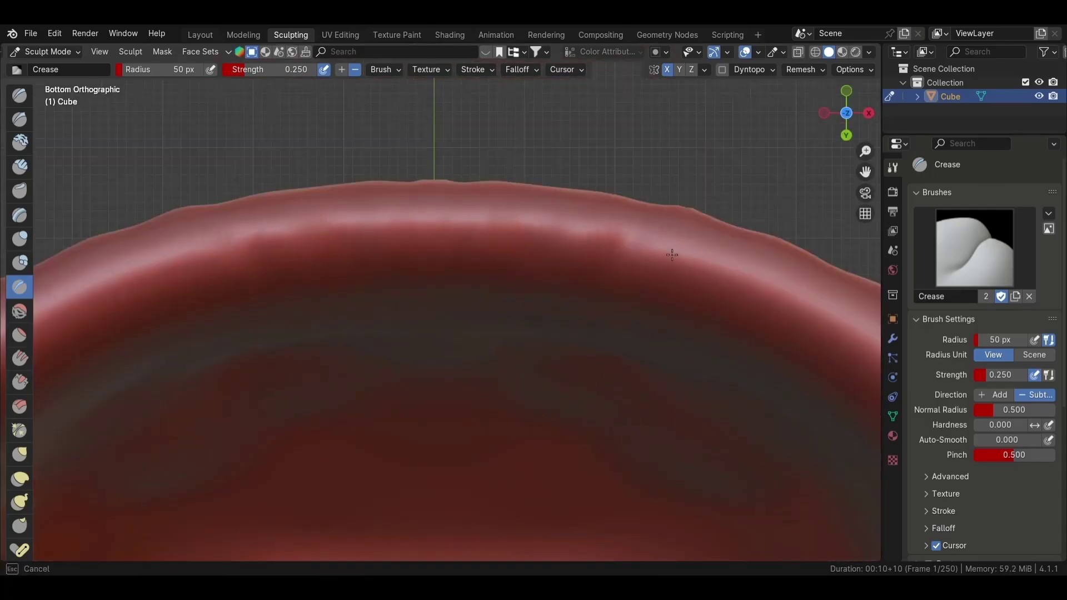
middle_click_drag(671, 255, 560, 250, "ctrl")
left_click_drag(522, 311, 500, 302)
middle_click_drag(500, 303, 457, 284, "shift")
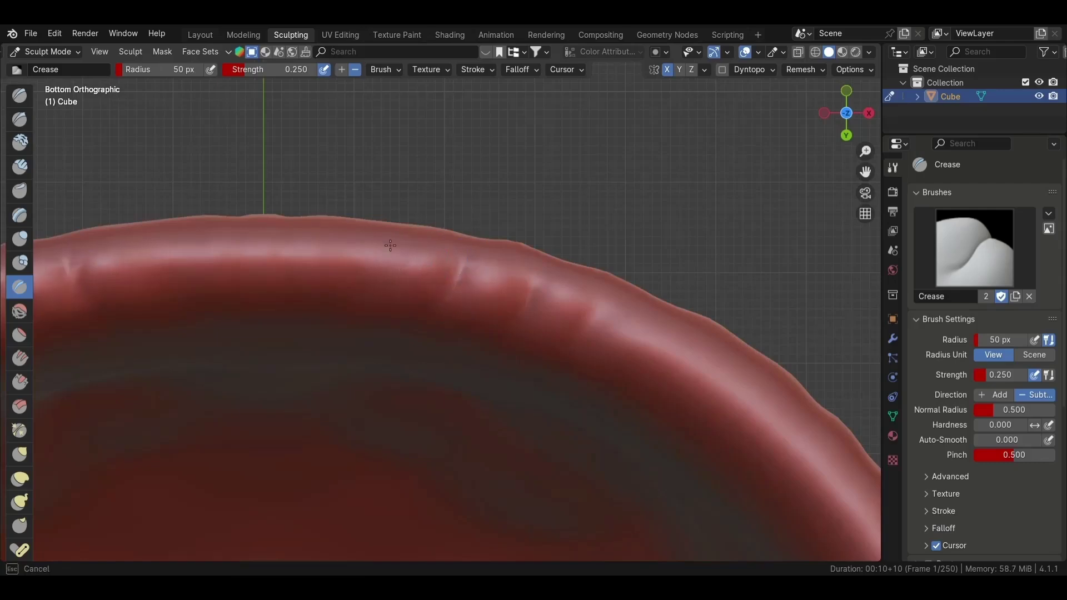
middle_click_drag(390, 246, 589, 305, "shift")
middle_click_drag(458, 315, 478, 300, "ctrl")
Remesh the dome at a 0.00600 m voxel size
key("r")
left_click(734, 279)
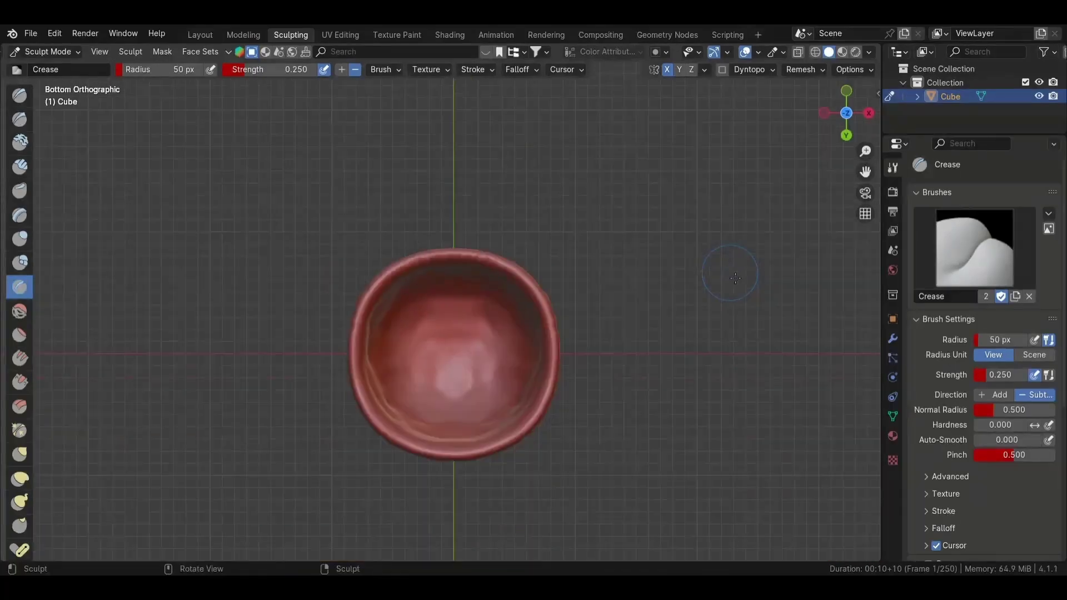
mouse_move(735, 279)
middle_mouse_down("ctrl")
mouse_move(532, 447)
mouse_move(512, 313)
middle_mouse_up("ctrl")
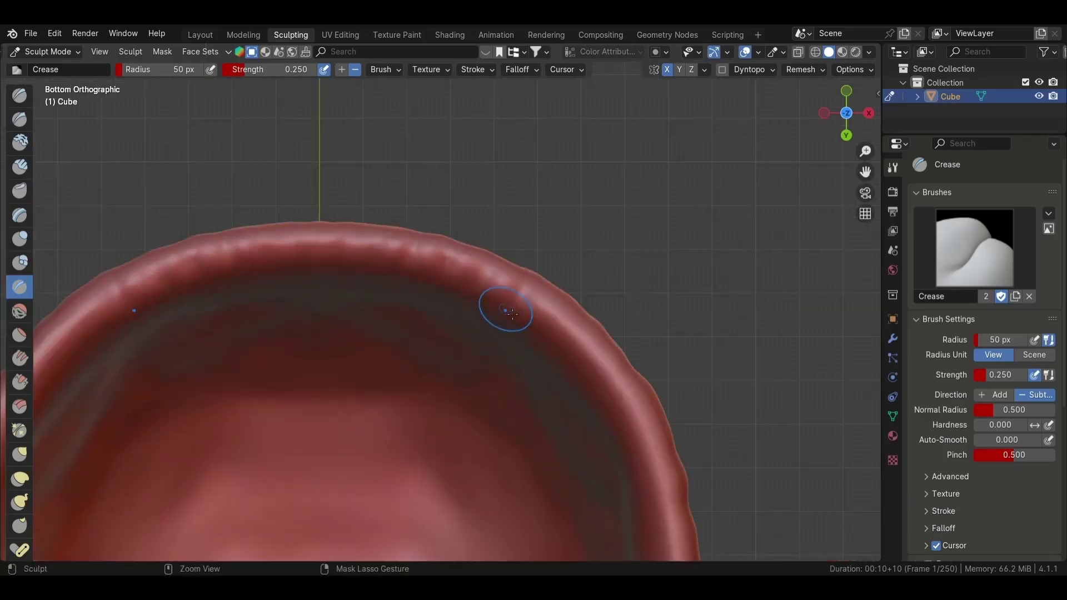
middle_click_drag(606, 332, 539, 405, "ctrl")
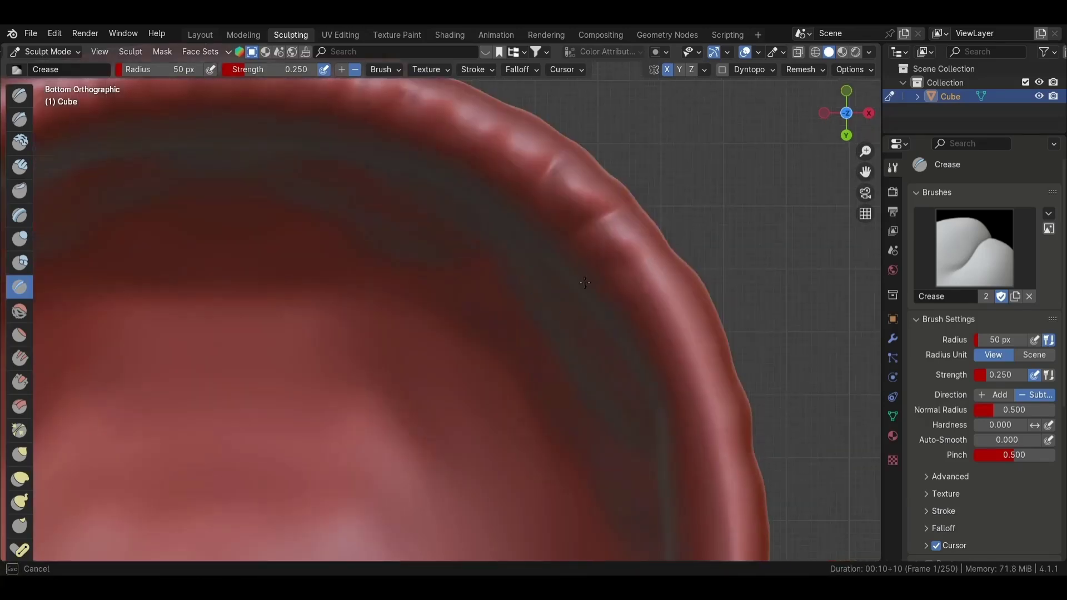
middle_click_drag(665, 360, 658, 284, "ctrl")
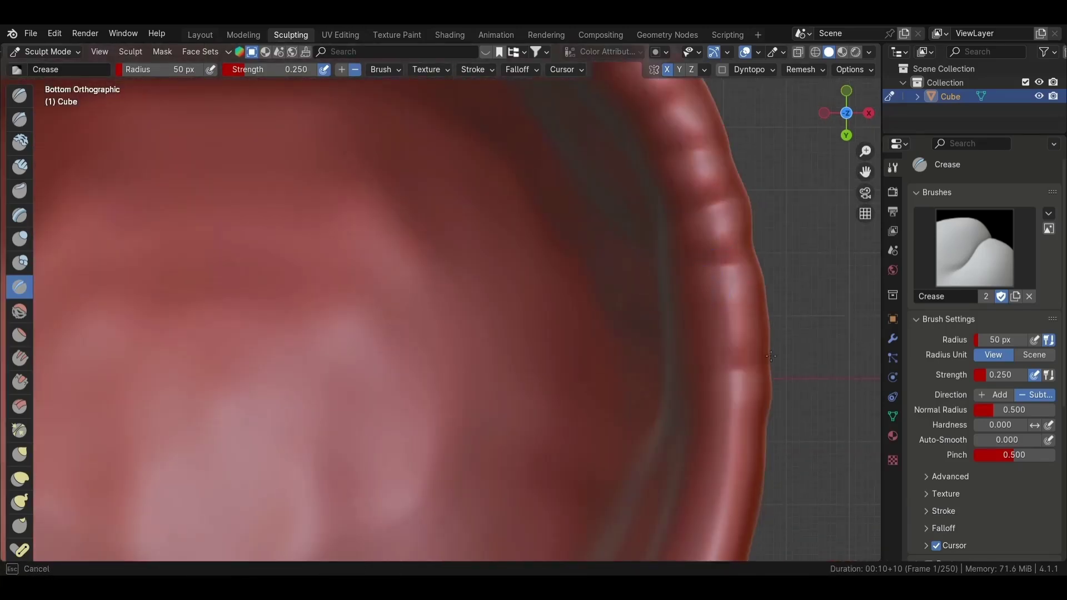
middle_click_drag(771, 356, 618, 229, "shift")
middle_click_drag(685, 312, 758, 246, "ctrl")
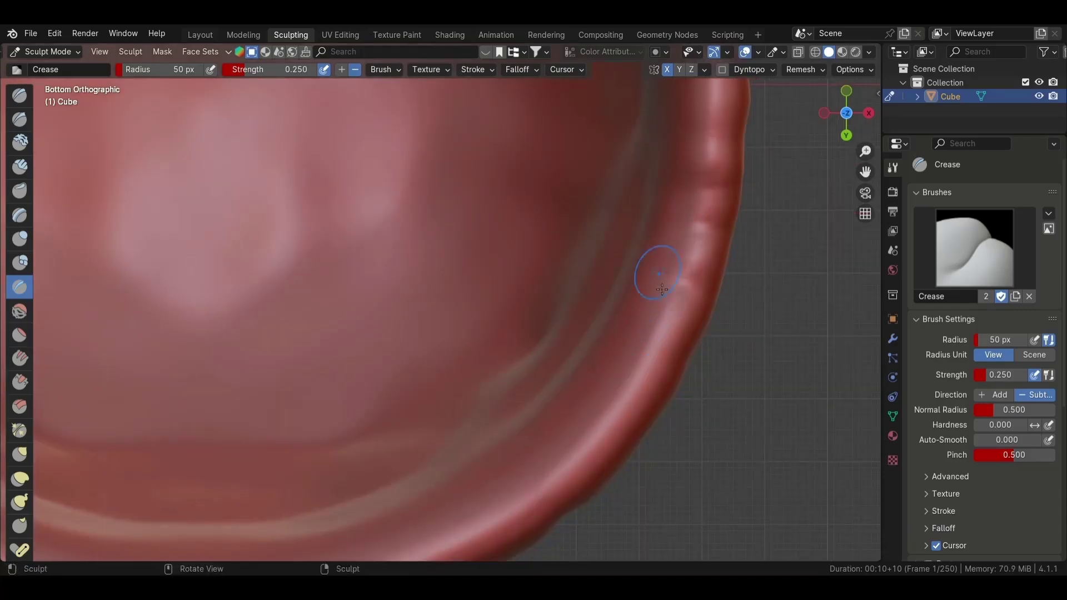
Crimp the rest of the rim with crease notches using a 28 px brush radius
scroll(534, 389, "down", 2)
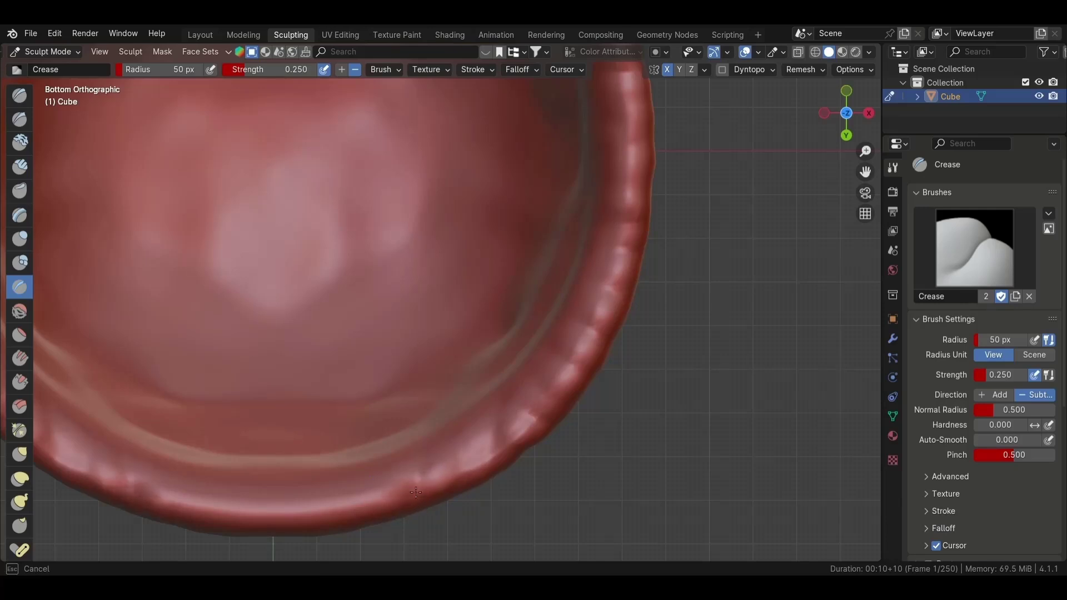
mouse_move(371, 497)
middle_mouse_down()
mouse_move(505, 341)
mouse_move(517, 311)
mouse_move(550, 311)
middle_mouse_up()
scroll(524, 293, "up", 4)
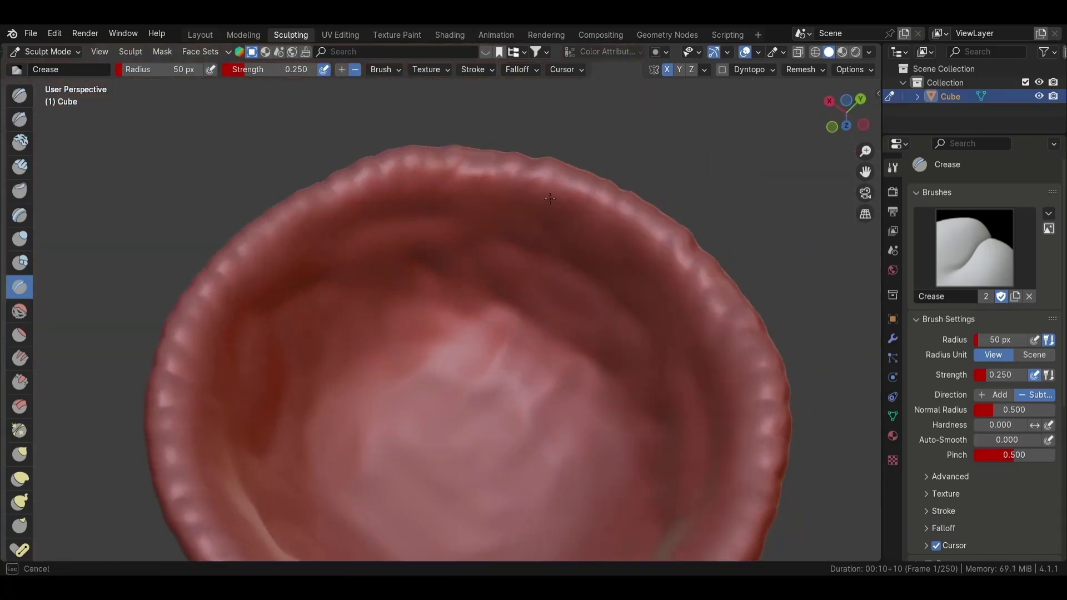
middle_click_drag(437, 194, 340, 333)
scroll(388, 261, "up", 2)
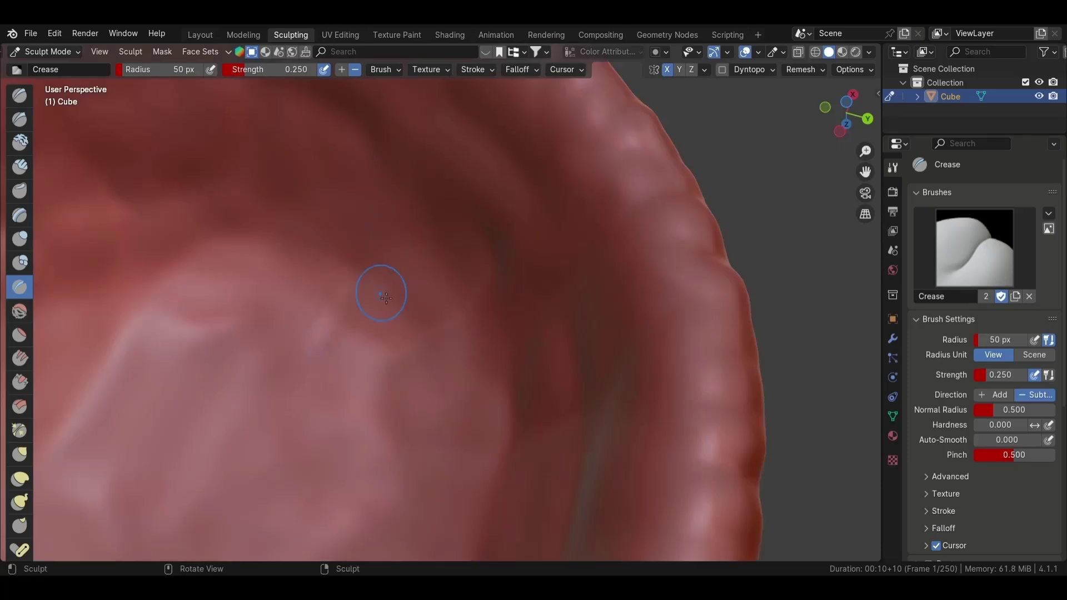
middle_click_drag(381, 293, 555, 262)
scroll(555, 262, "down", 3)
scroll(532, 338, "up", 2)
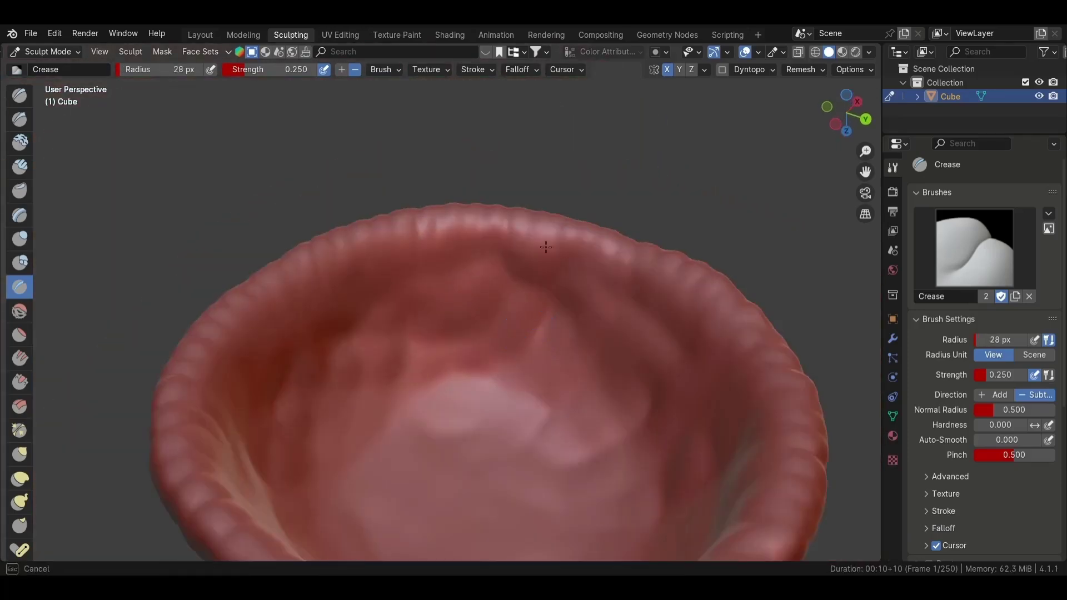
scroll(475, 353, "up", 2)
scroll(366, 460, "down", 3)
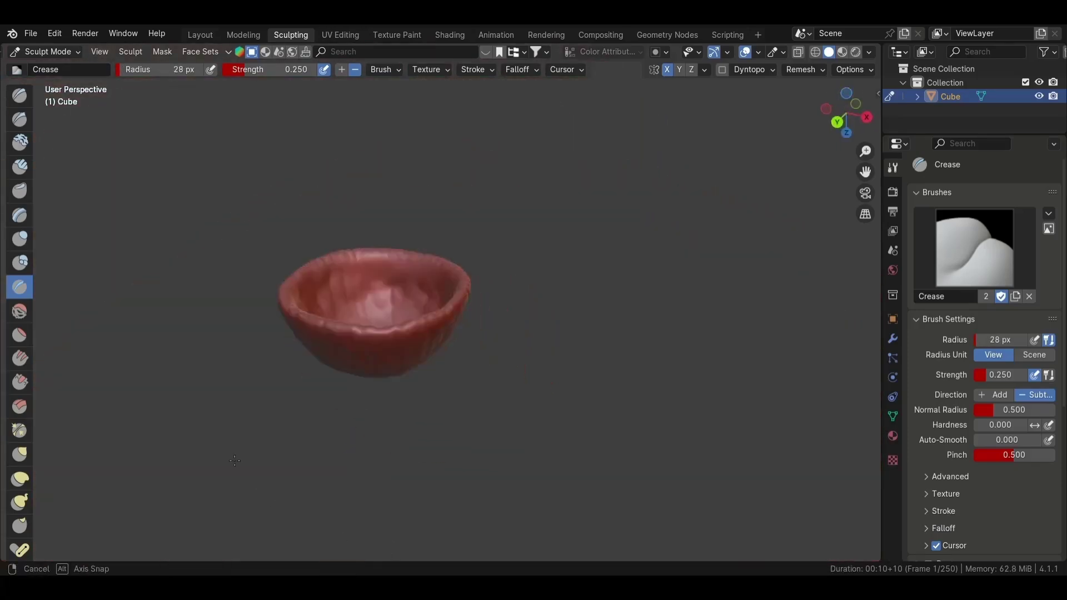
middle_click_drag(366, 460, 504, 373)
Inspect the wavy rim from front and side, then remesh the cap at a new voxel size
key("KP_1")
scroll(504, 373, "up", 3)
scroll(504, 373, "down", 3)
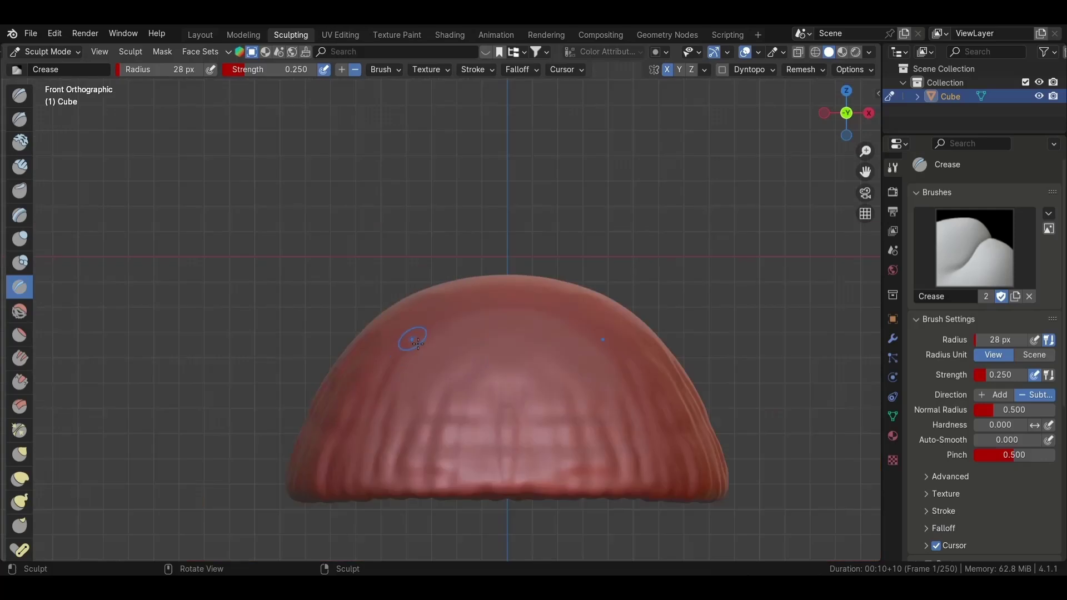
mouse_move(490, 350)
middle_mouse_down()
mouse_move(411, 301)
mouse_move(434, 355)
middle_mouse_up()
scroll(400, 291, "down", 3)
scroll(467, 414, "up", 3)
scroll(531, 200, "down", 3)
scroll(479, 261, "up", 5)
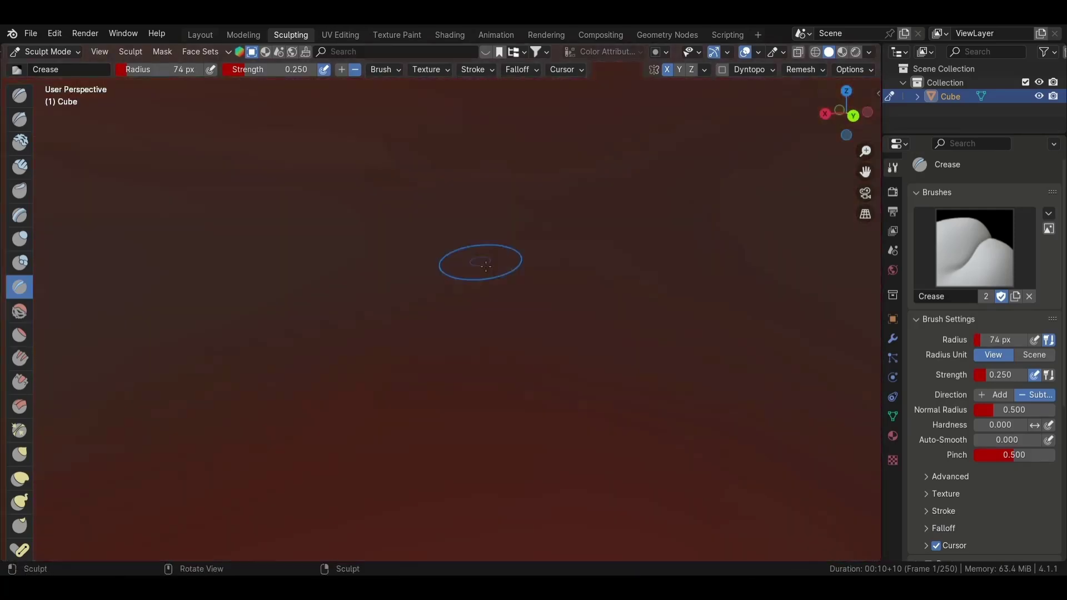
mouse_move(478, 262)
middle_mouse_down()
mouse_move(528, 239)
mouse_move(481, 256)
mouse_move(503, 347)
middle_mouse_up()
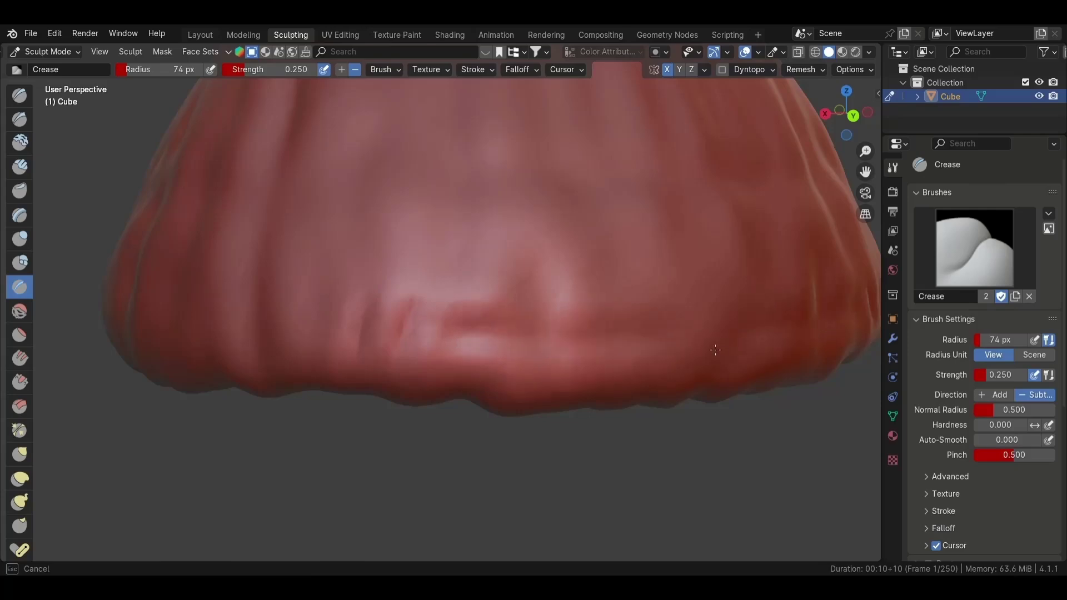
middle_click_drag(464, 238, 419, 353)
key("r")
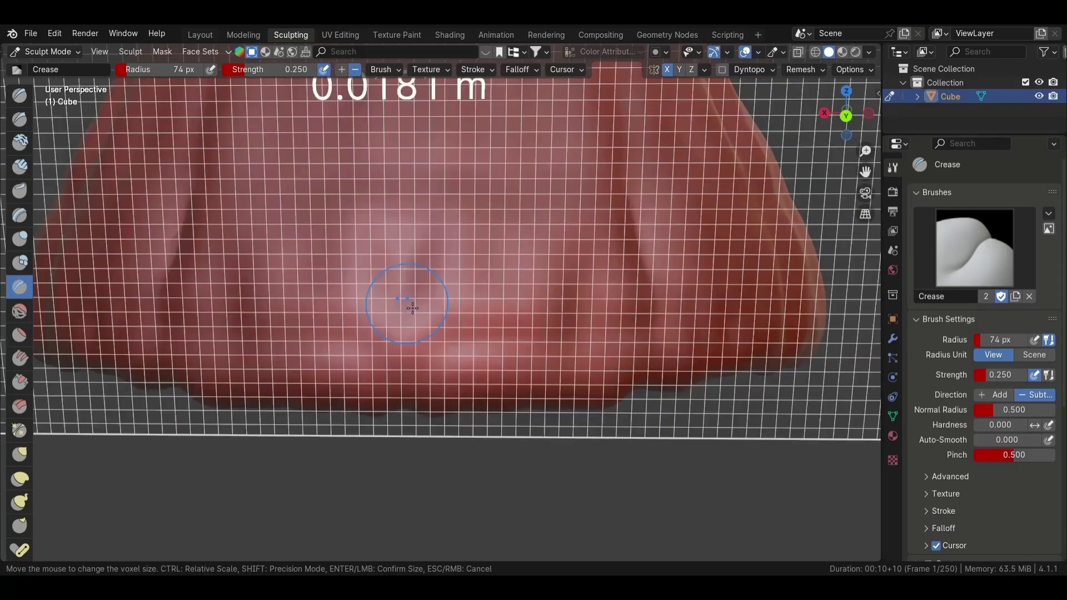
left_click(422, 308)
Sculpt vertical crease grooves along the rim and dome with the Crease brush
scroll(417, 222, "down", 3)
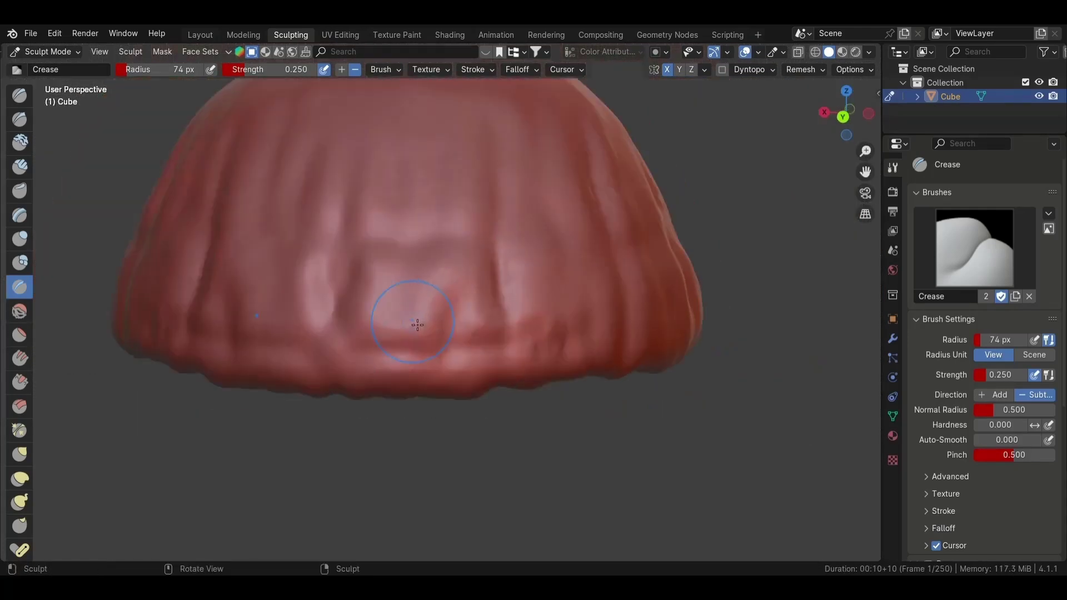
scroll(417, 300, "up", 3)
left_click_drag(392, 233, 411, 322)
left_click_drag(462, 245, 477, 331)
middle_click_drag(478, 331, 297, 317)
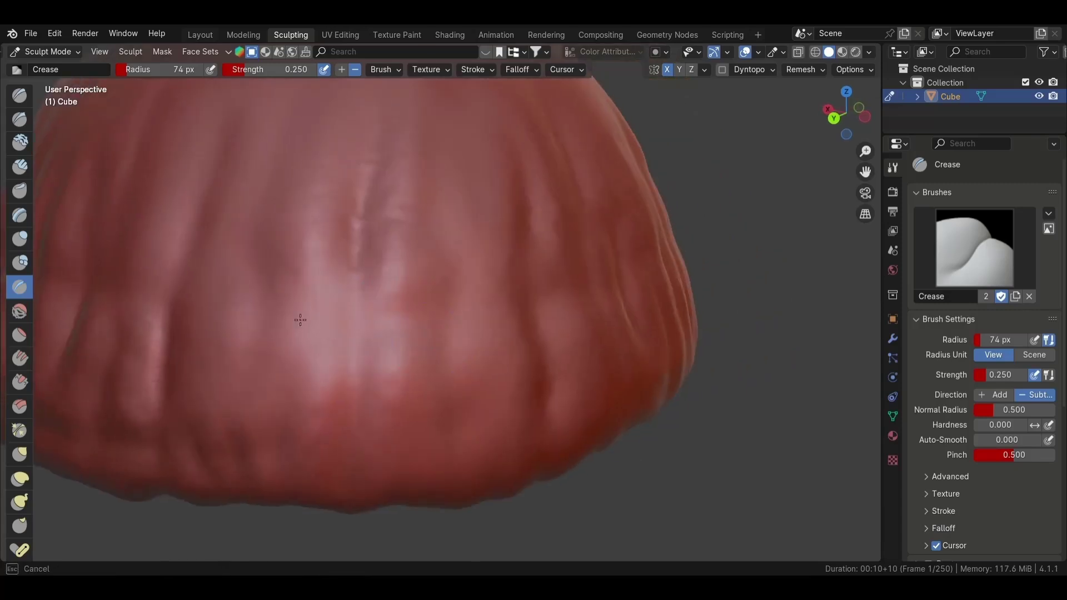
left_click_drag(303, 389, 382, 250)
mouse_move(381, 250)
middle_mouse_down()
mouse_move(352, 322)
mouse_move(302, 388)
middle_mouse_up()
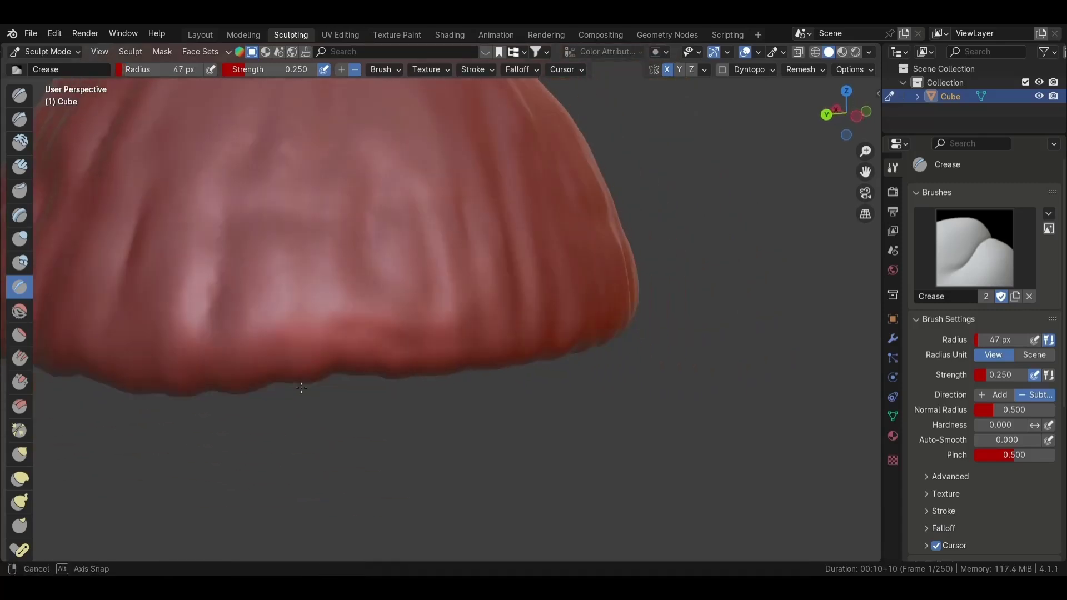
Review the creased cap from above and return to the Layout workspace in Object Mode
scroll(405, 238, "down", 4)
middle_click_drag(405, 237, 519, 286)
scroll(476, 353, "up", 2)
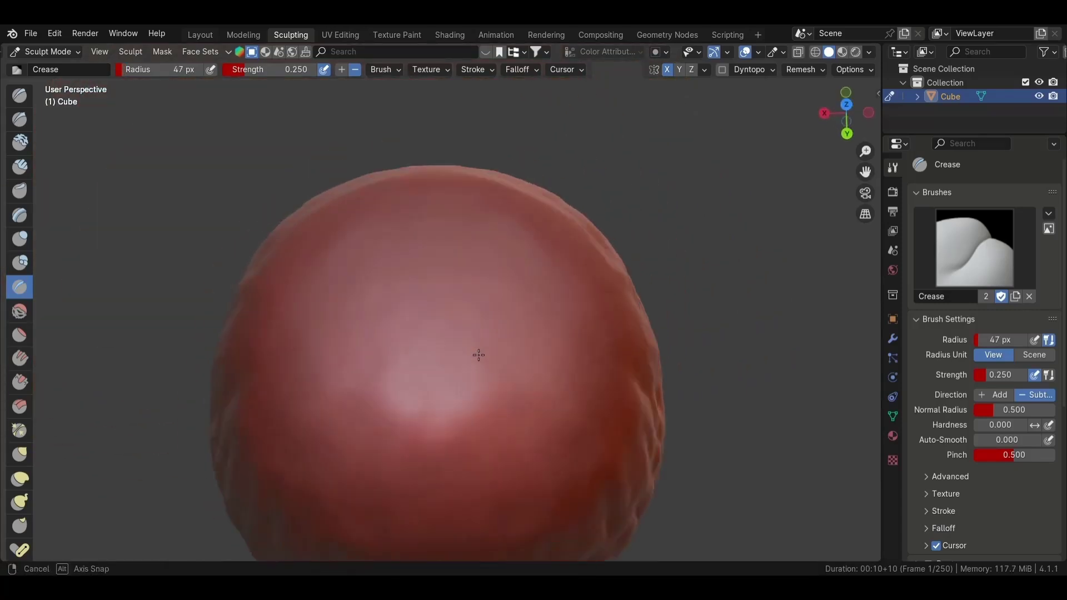
mouse_move(476, 352)
middle_mouse_down()
mouse_move(444, 425)
mouse_move(430, 332)
middle_mouse_up()
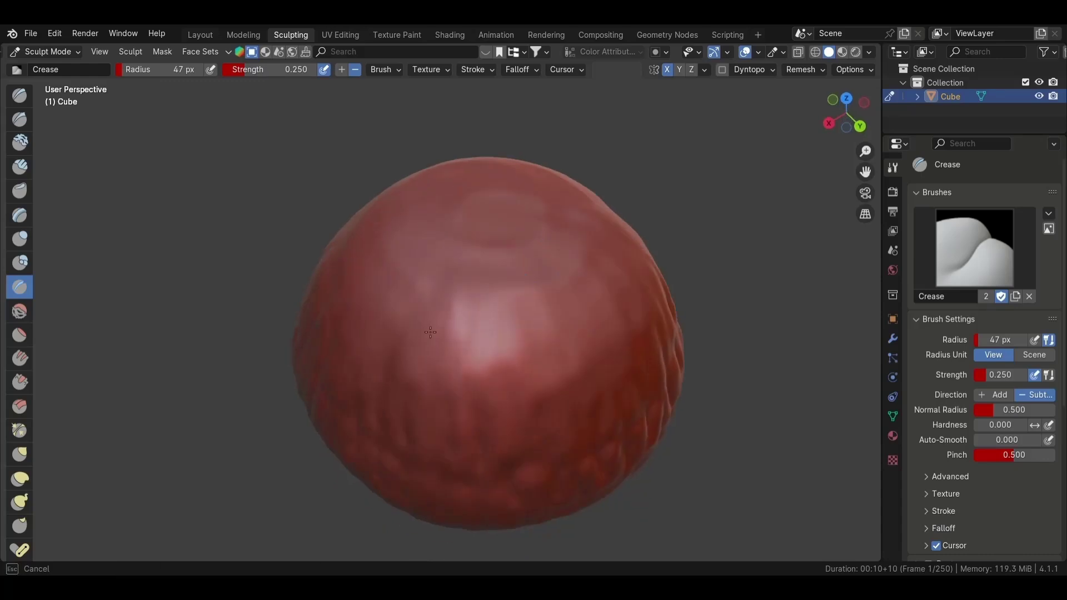
middle_click_drag(595, 364, 518, 210)
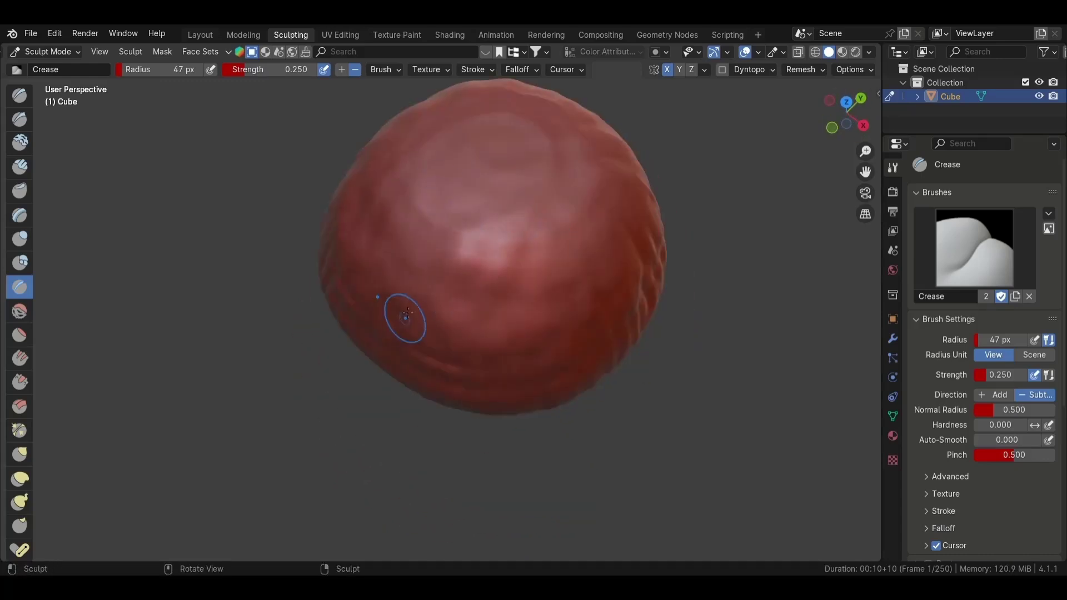
middle_click_drag(406, 315, 423, 233)
scroll(422, 234, "down", 4)
left_click(200, 34)
Switch to solid shading and add a UV sphere to the scene
left_click(392, 302)
scroll(392, 301, "up", 5)
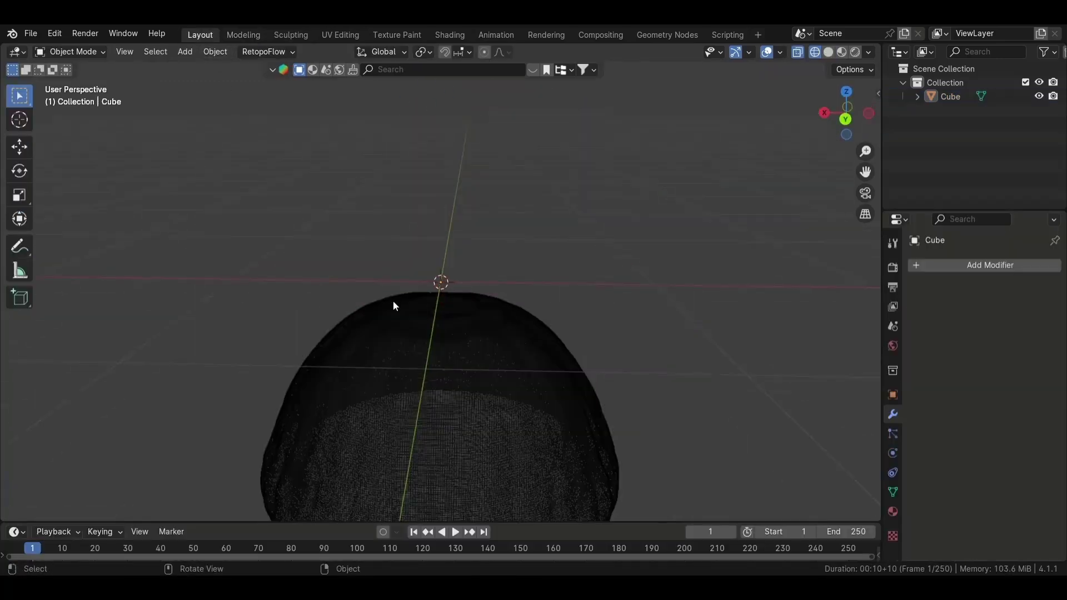
key("KP_1")
key("shift+z")
scroll(468, 251, "down", 3)
middle_click_drag(468, 252, 457, 250)
key("shift+a")
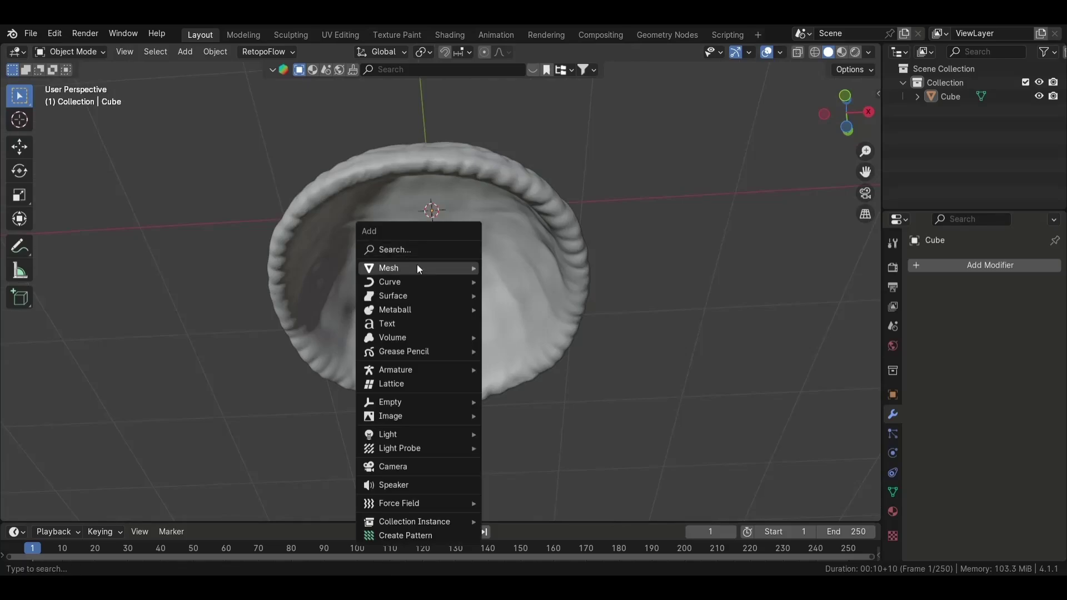
left_click(518, 309)
Resize the sphere and move it vertically toward the cap
key("KP_1")
key("s")
key("Return")
key("g")
key("z")
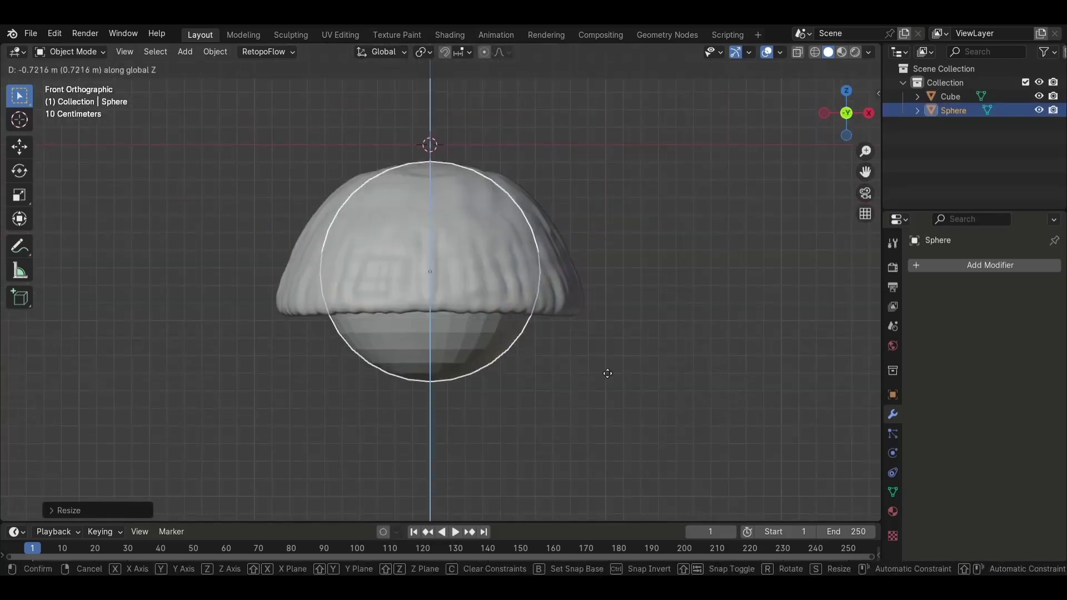
left_click(607, 373)
key("g")
key("z")
key("Return")
Flatten the sphere along Z and set its height inside the cap's hollow underside
mouse_move(605, 356)
middle_mouse_down()
mouse_move(616, 187)
mouse_move(744, 312)
middle_mouse_up()
key("s")
key("z")
left_click(673, 309)
key("KP_1")
key("shift+z")
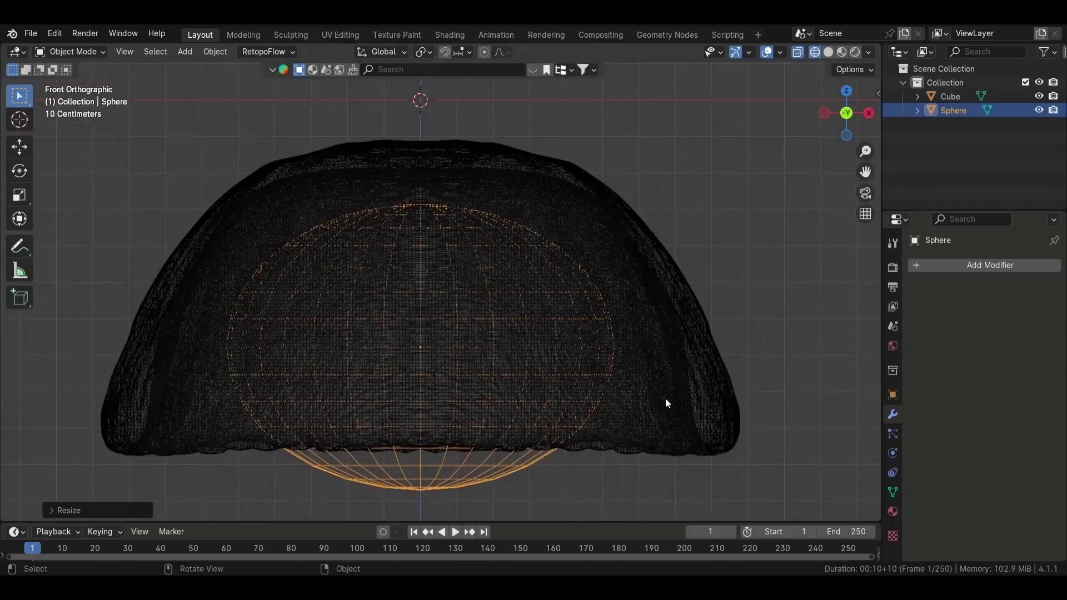
key("g")
key("z")
left_click(651, 365)
Shade the sphere smooth and apply its scale
key("shift+z")
middle_click_drag(651, 365, 618, 316)
right_click(617, 315)
left_click(593, 281)
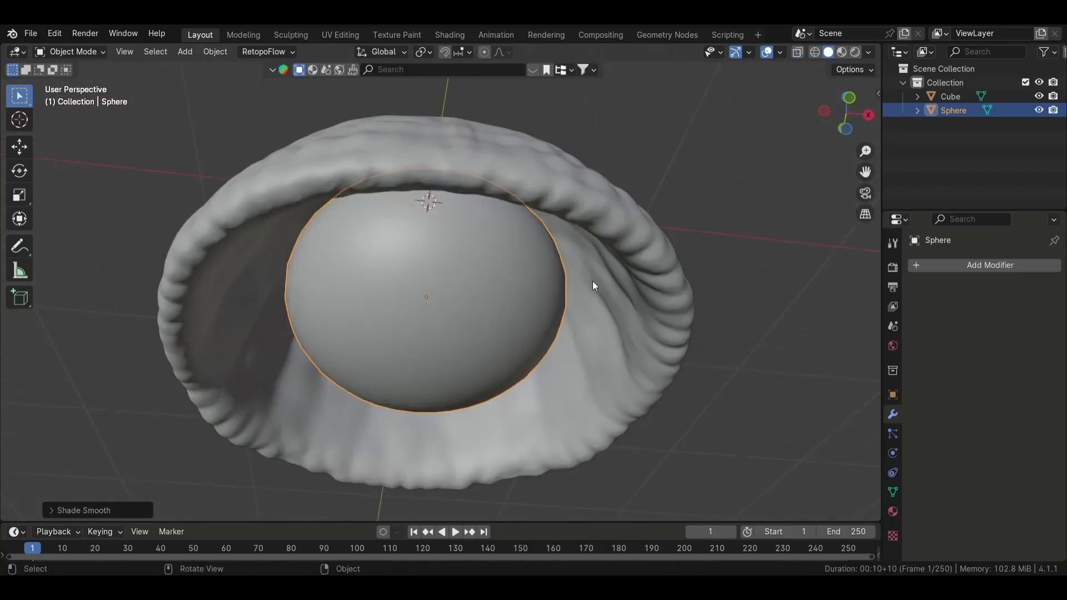
key("ctrl+a")
left_click(551, 303)
scroll(699, 317, "down", 6)
Resize the inner sphere to fit inside the cap
left_click(698, 316)
middle_click_drag(698, 317, 561, 230)
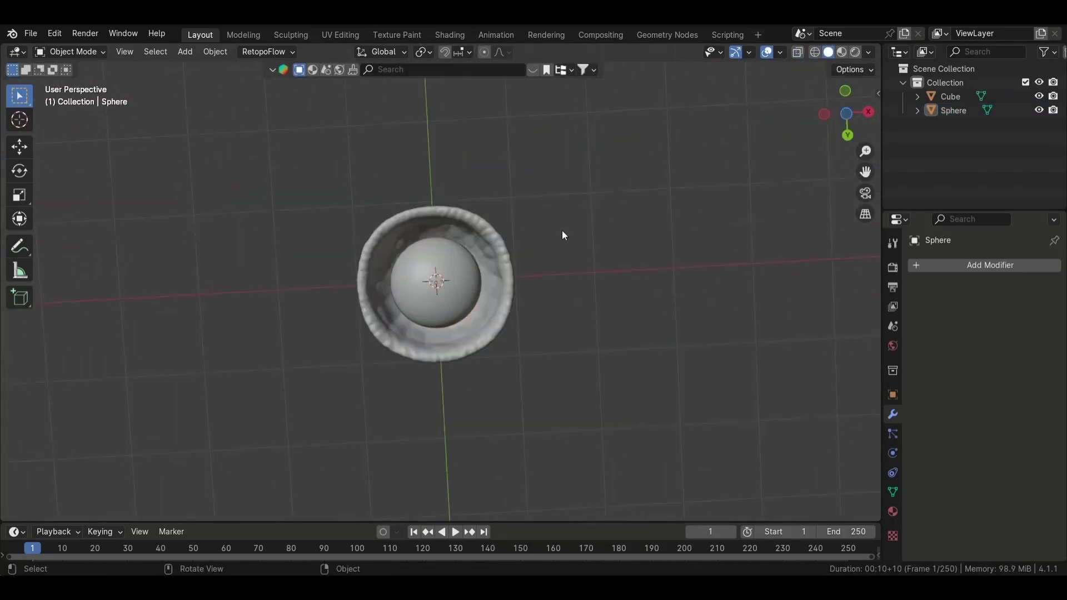
left_click(436, 280)
scroll(436, 281, "up", 4)
key("s")
left_click(565, 329)
mouse_move(565, 329)
middle_mouse_down()
mouse_move(557, 436)
mouse_move(634, 322)
mouse_move(639, 384)
middle_mouse_up()
Add a Displace modifier to the sphere using a Clouds texture
left_click(947, 265)
type("d")
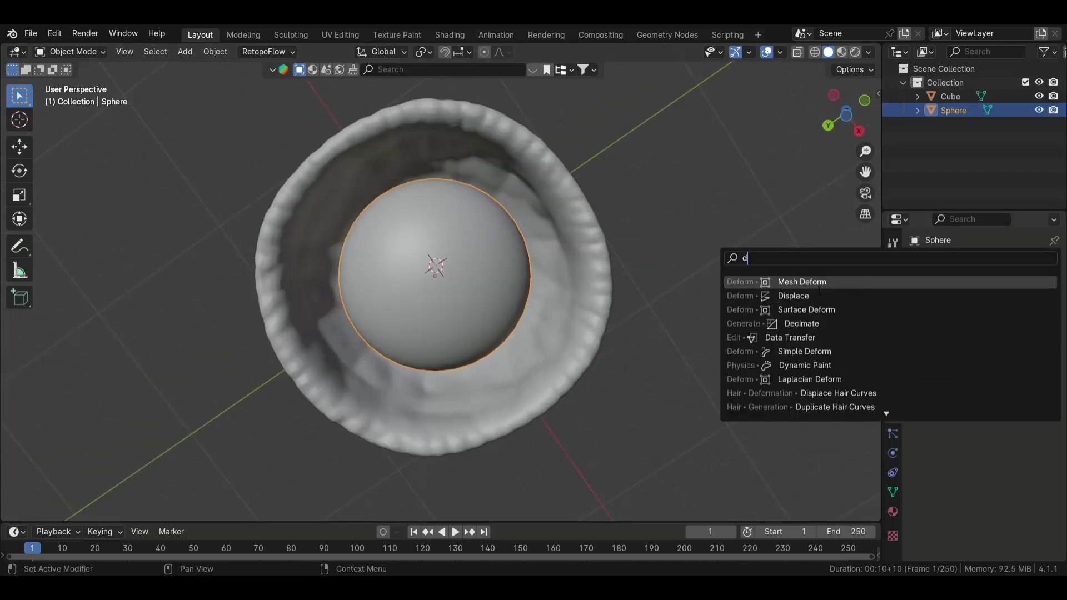
left_click(801, 296)
left_click(1049, 309)
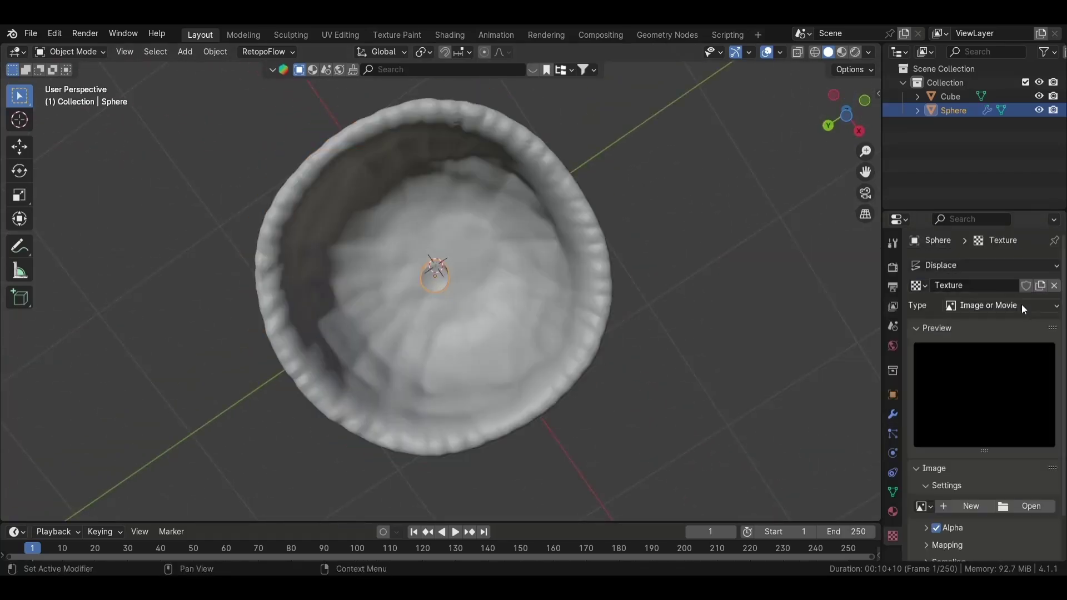
left_click(981, 350)
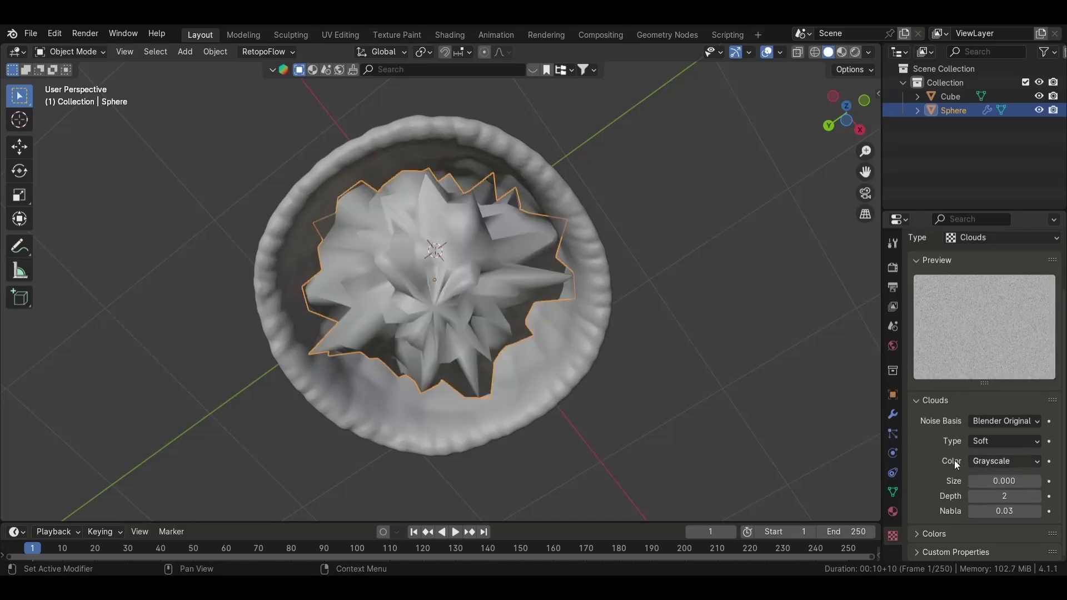
left_click(893, 414)
Add a Subdivision Surface modifier to the sphere
left_click(955, 261)
type("sub")
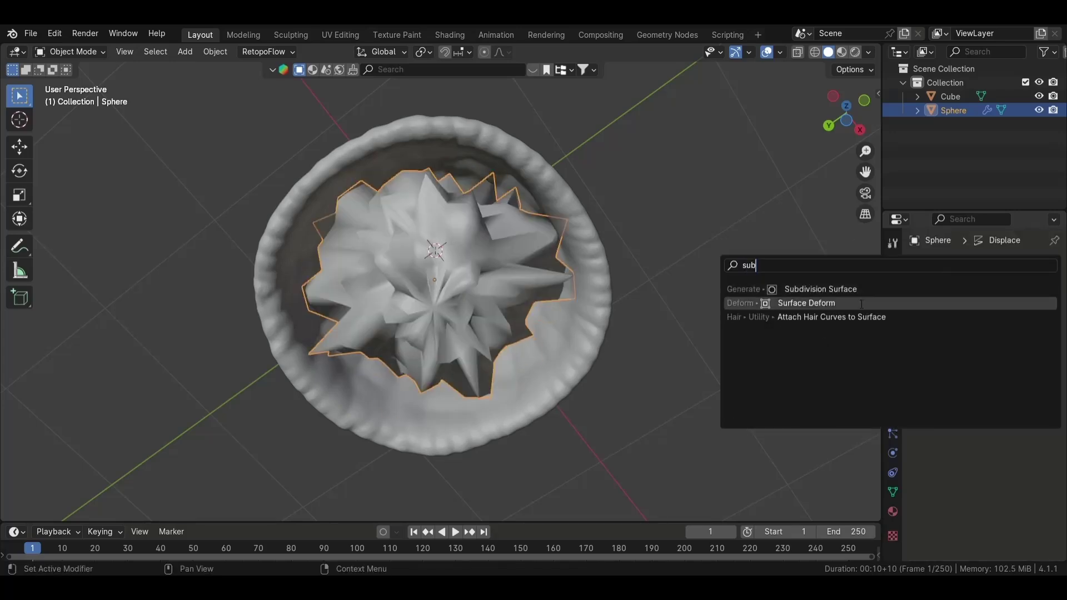
key("Return")
mouse_move(939, 269)
middle_mouse_down()
mouse_move(735, 346)
mouse_move(817, 331)
mouse_move(626, 338)
middle_mouse_up()
Unwrap the sphere with Smart UV Project and set Displace coordinates to UV
key("Tab")
key("u")
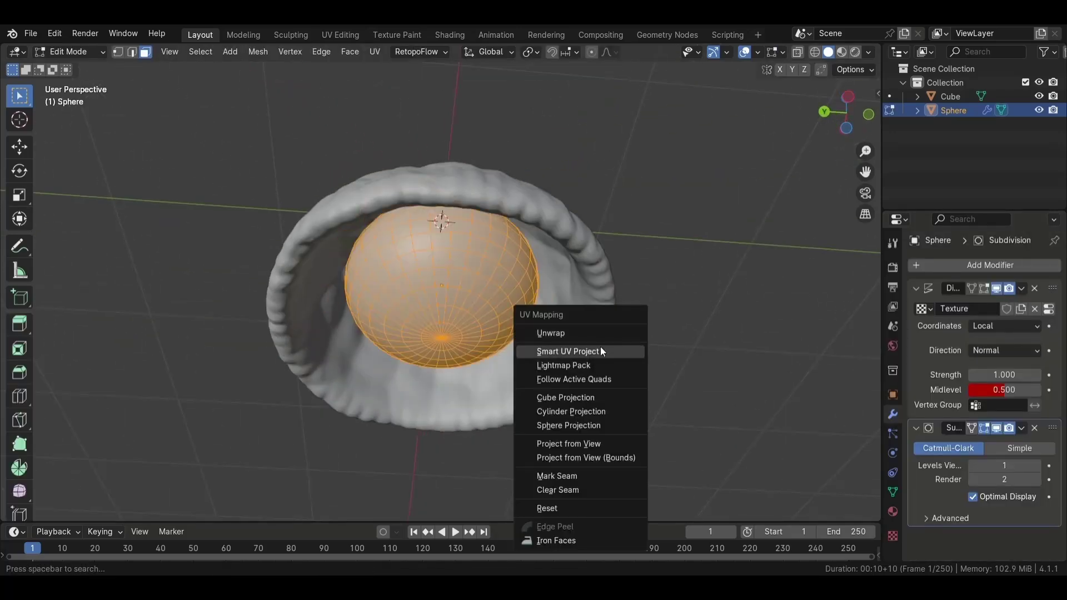
left_click(616, 350)
left_click(612, 467)
key("Tab")
left_click(980, 387)
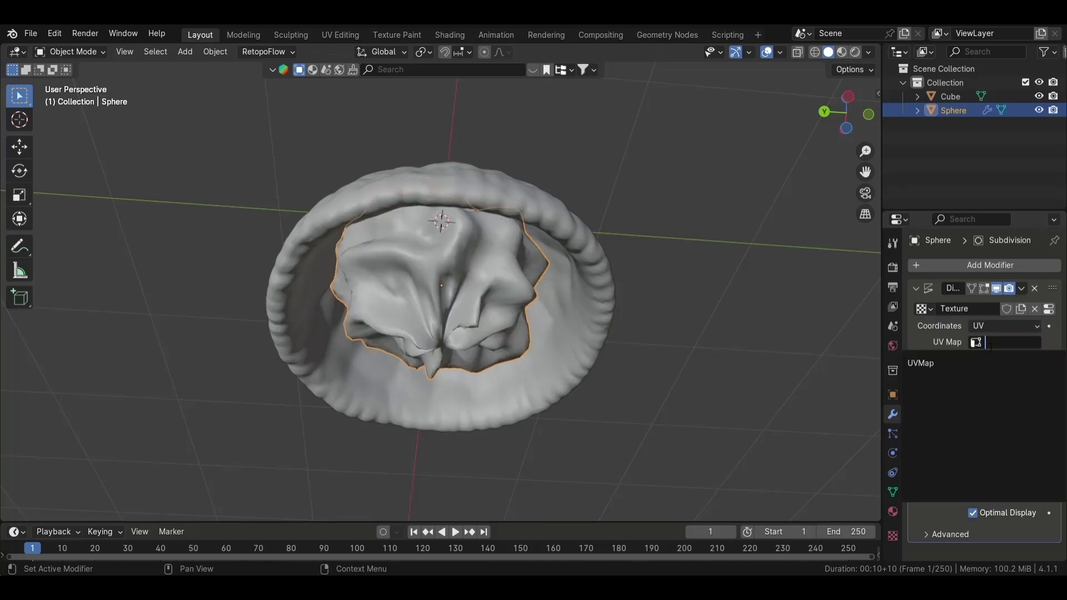
middle_click_drag(722, 322, 639, 289)
Move Subdivision above Displace and set displacement strength to -0.100
left_click_drag(1052, 398, 1052, 288)
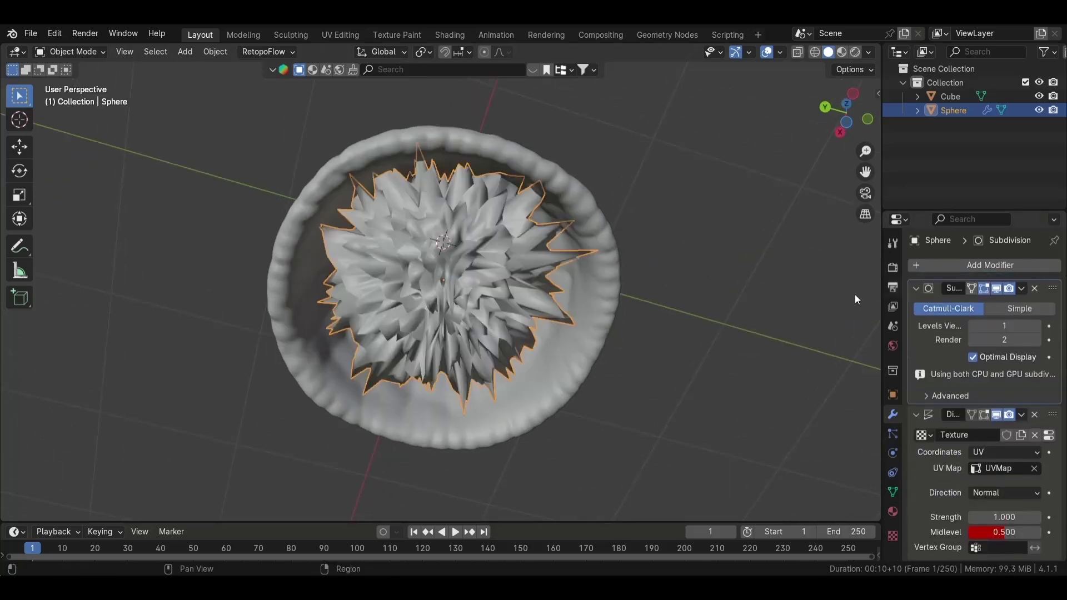
middle_click_drag(855, 294, 719, 392)
scroll(719, 393, "up", 4)
left_click_drag(1004, 500, 1033, 500)
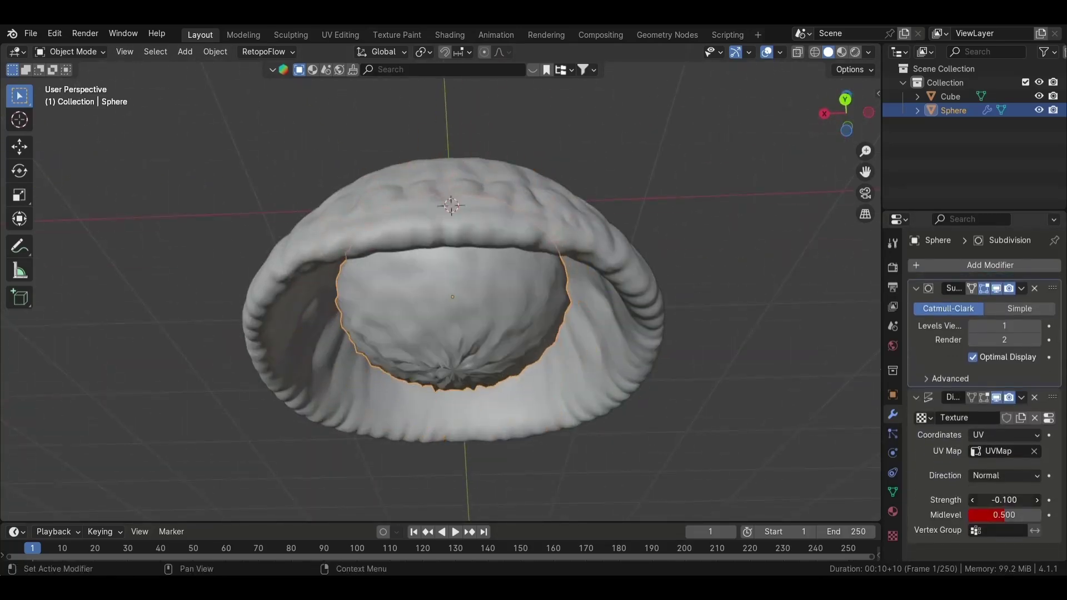
mouse_move(648, 436)
middle_mouse_down()
mouse_move(687, 196)
mouse_move(683, 464)
mouse_move(615, 215)
middle_mouse_up()
scroll(614, 215, "down", 3)
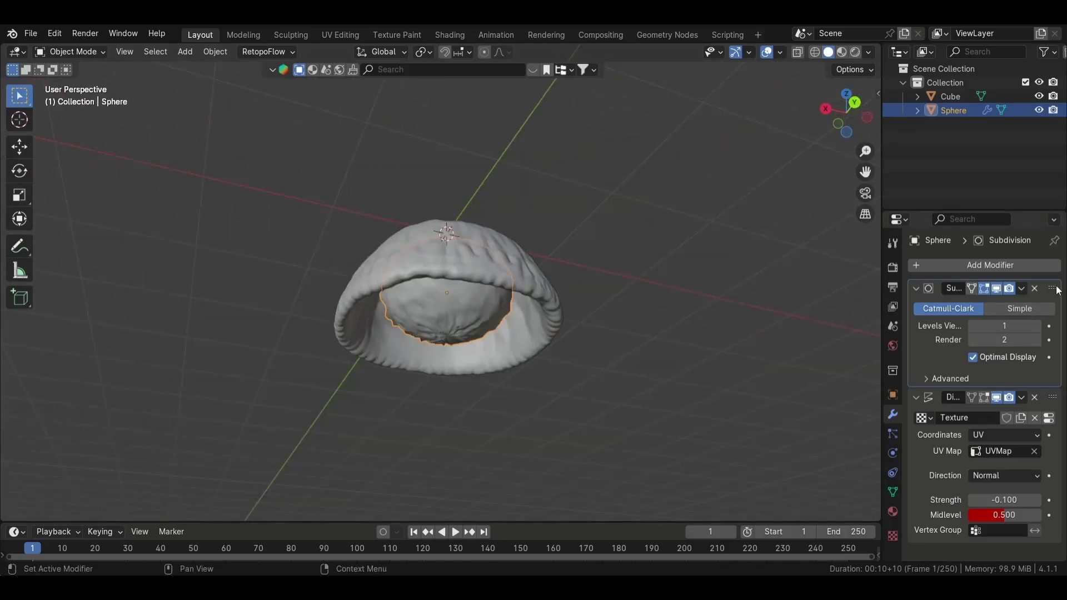
Duplicate the Subdivision Surface modifier
left_click(1022, 289)
left_click(961, 317)
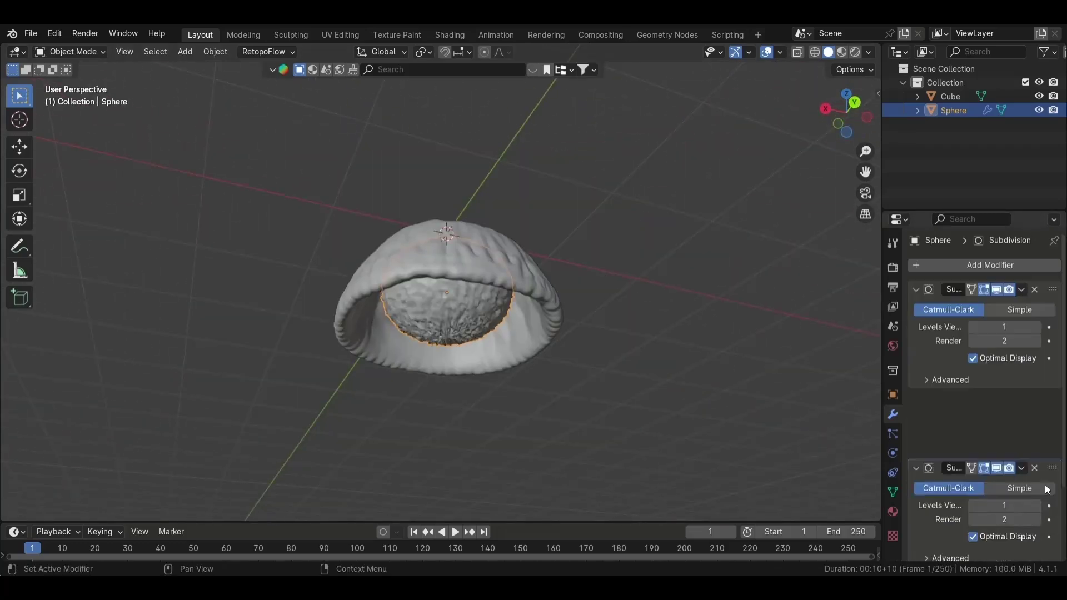
mouse_move(746, 435)
middle_mouse_down()
mouse_move(751, 362)
mouse_move(493, 368)
mouse_move(631, 107)
mouse_move(531, 177)
middle_mouse_up()
Box-select the sphere's upper faces in X-ray Edit Mode, then back out to Object Mode
scroll(457, 257, "up", 4)
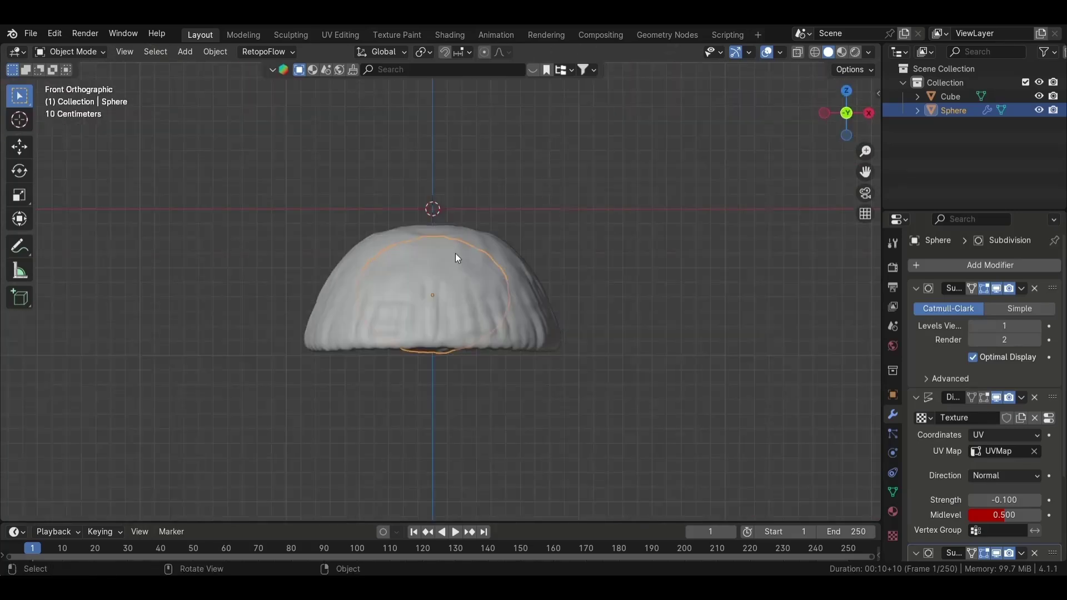
scroll(441, 256, "up", 2)
key("Tab")
key("alt+z")
left_click_drag(732, 122, 167, 288)
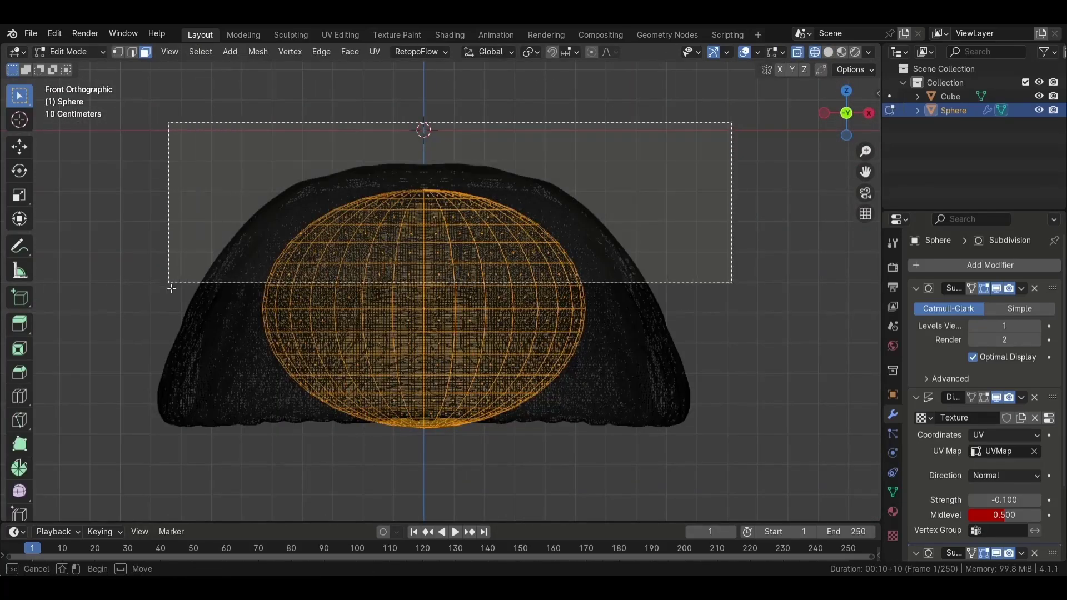
key("s")
key("z")
key("Escape")
key("Tab")
key("shift+z")
middle_click_drag(713, 319, 761, 244)
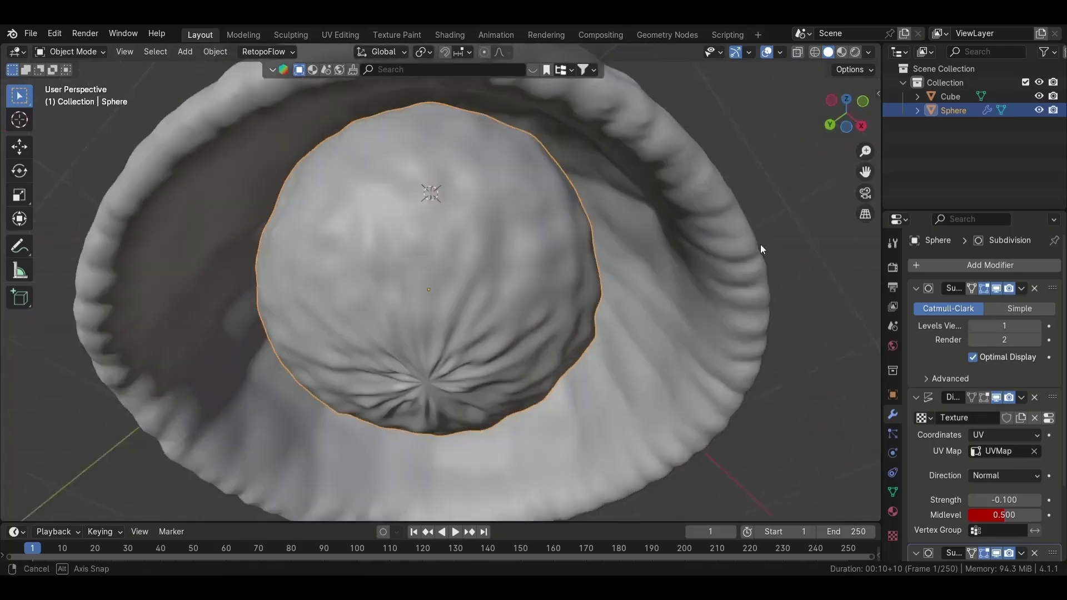
Resize the inner sphere in Object Mode
key("Tab")
key("Tab")
key("s")
left_click(698, 301)
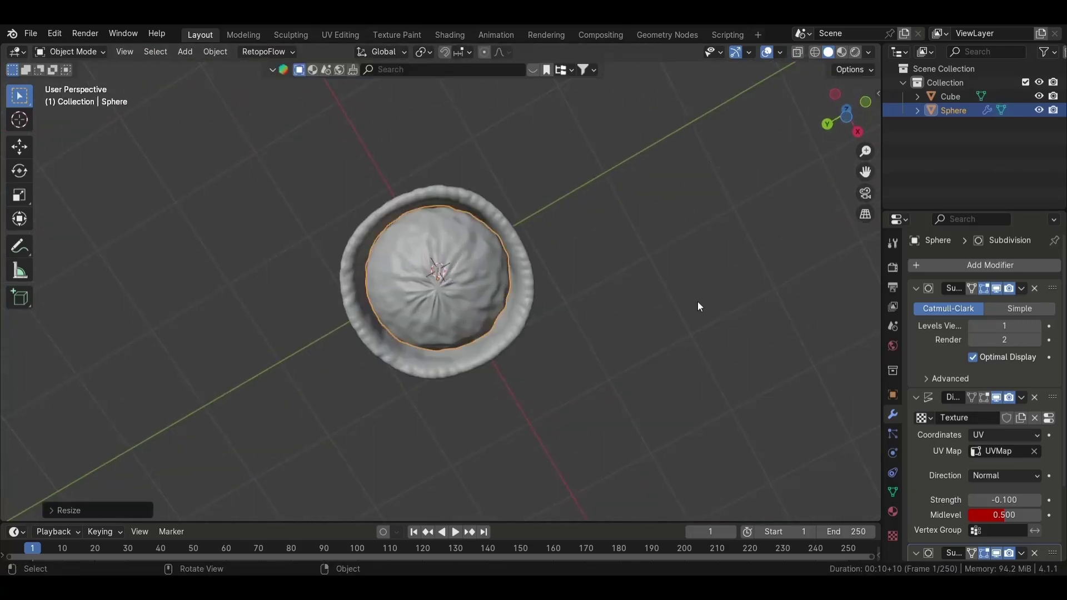
mouse_move(698, 302)
middle_mouse_down()
mouse_move(686, 51)
mouse_move(677, 481)
mouse_move(489, 240)
mouse_move(509, 292)
middle_mouse_up()
left_click(489, 240)
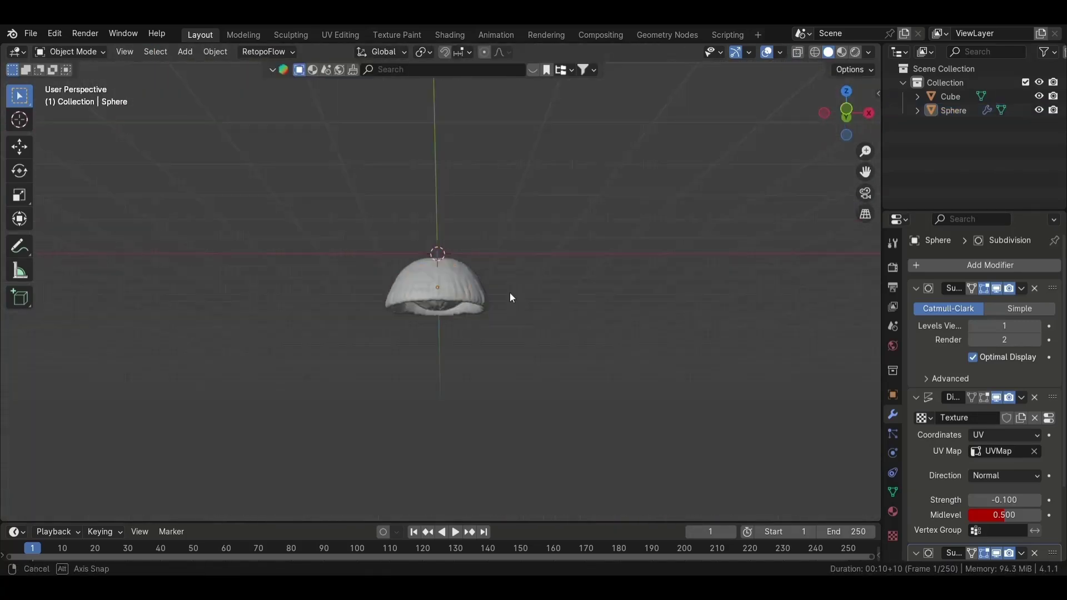
scroll(979, 481, "down", 4)
Apply the Subdivision modifiers into the sphere's mesh with Ctrl+A
key("ctrl+a")
scroll(686, 385, "up", 3)
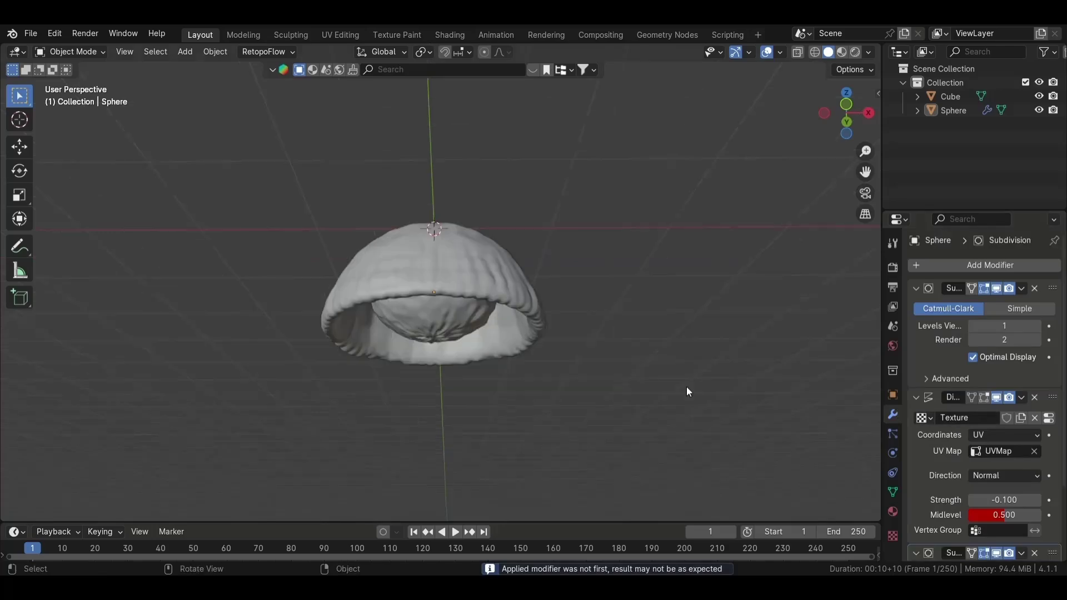
key("ctrl+a")
middle_click_drag(648, 393, 648, 341)
In Edit Mode, view the sphere from below and circle-select its underside faces
key("Tab")
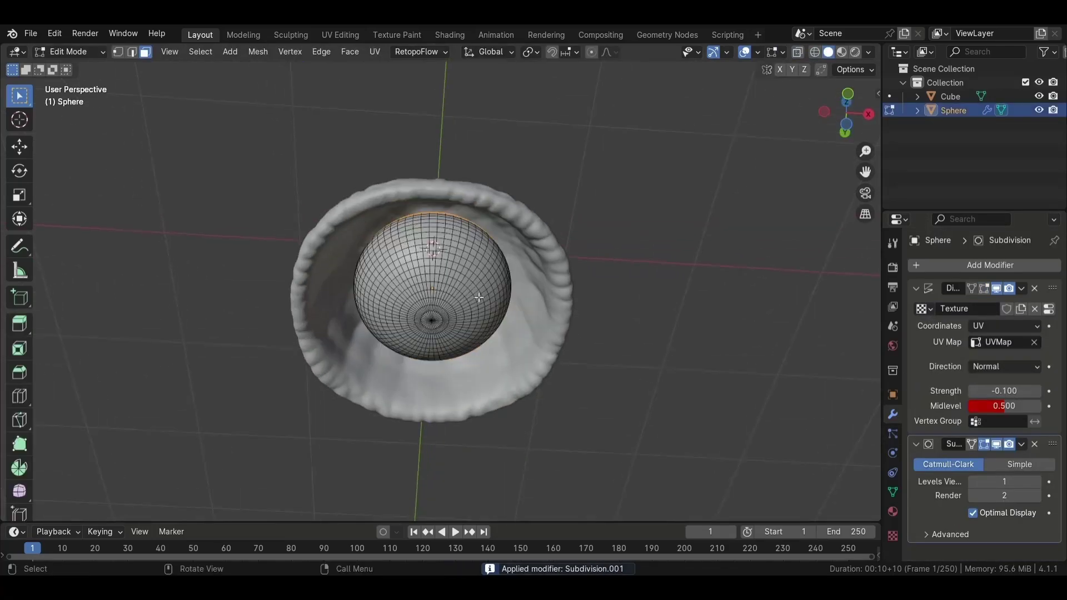
key("ctrl+KP_7")
scroll(525, 339, "up", 3)
scroll(524, 339, "up", 3)
left_click(476, 393, "alt")
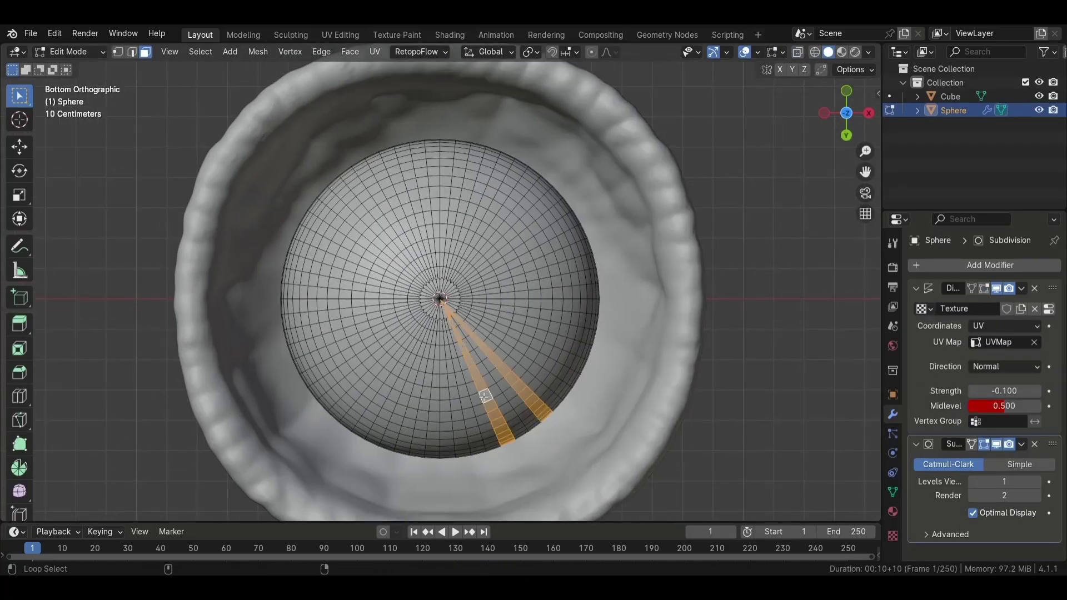
scroll(479, 415, "up", 3)
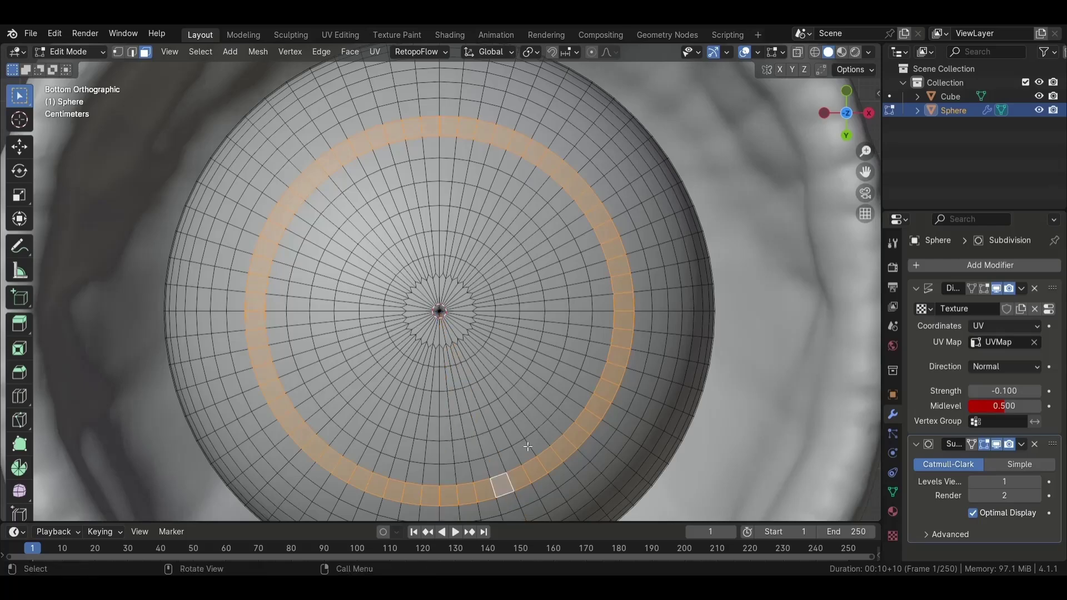
scroll(487, 373, "down", 2)
key("c")
left_click(448, 317)
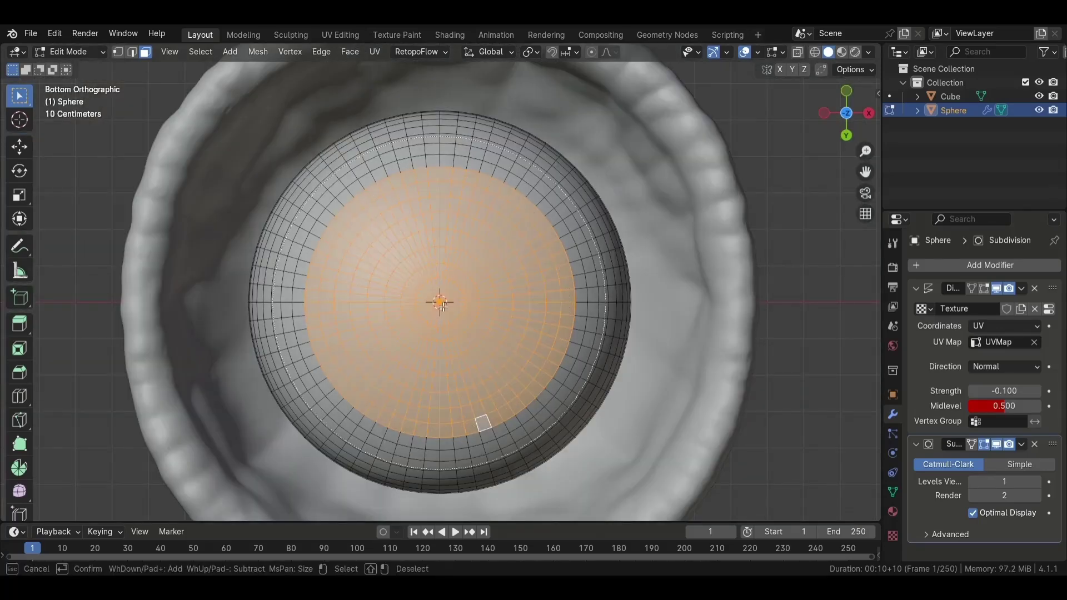
scroll(441, 305, "down", 3)
left_click(441, 305)
key("Escape")
scroll(441, 305, "down", 5)
Circle-deselect the central underside faces so only the rim faces stay selected
middle_click_drag(441, 304, 473, 277)
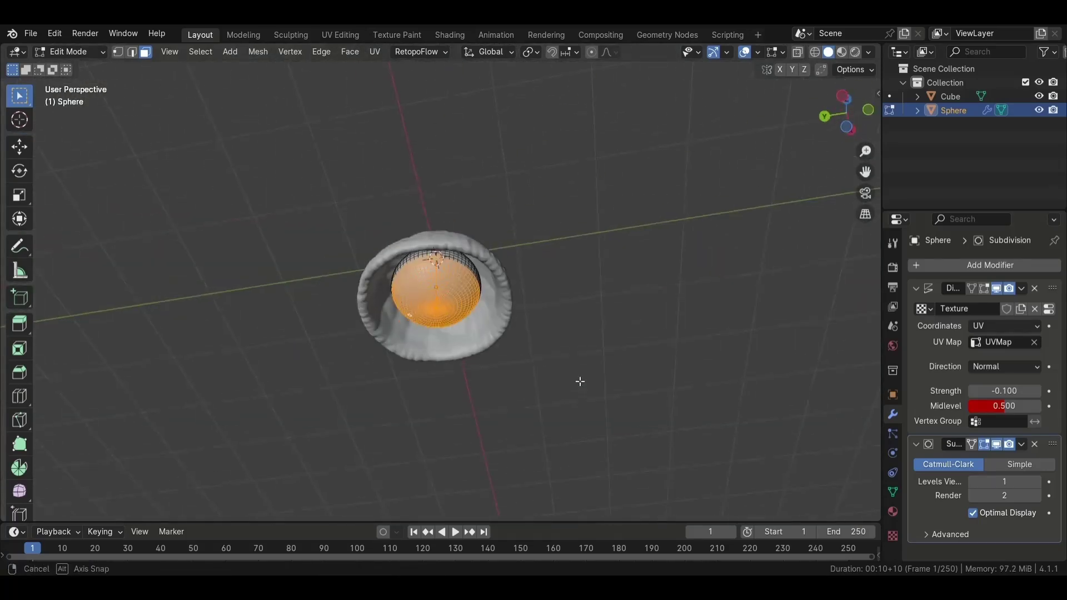
scroll(472, 277, "up", 5)
key("ctrl+KP_7")
scroll(500, 325, "up", 4)
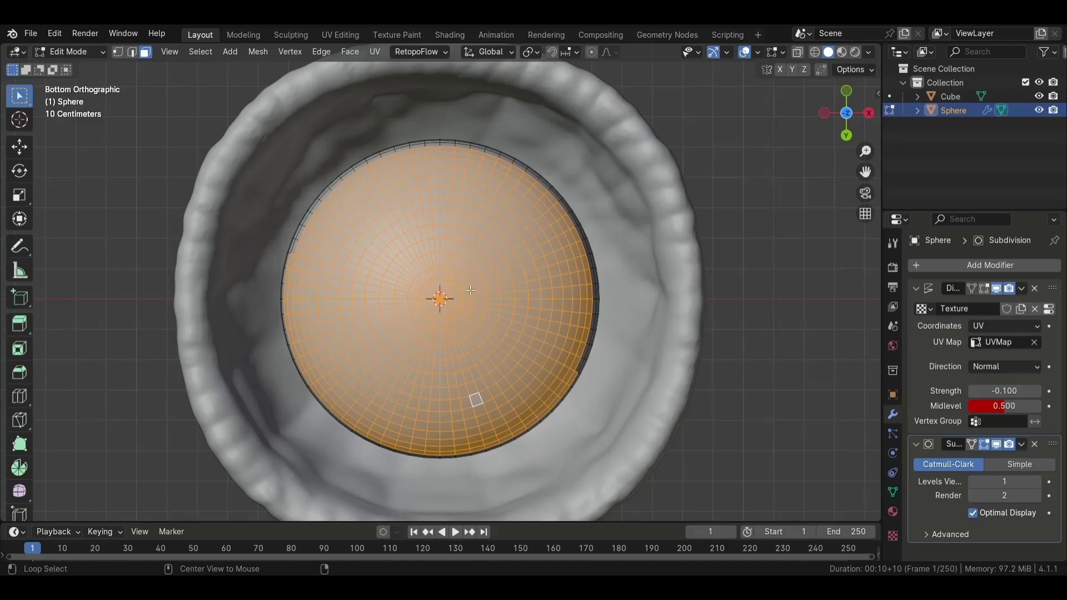
key("c")
left_click(441, 300, "shift")
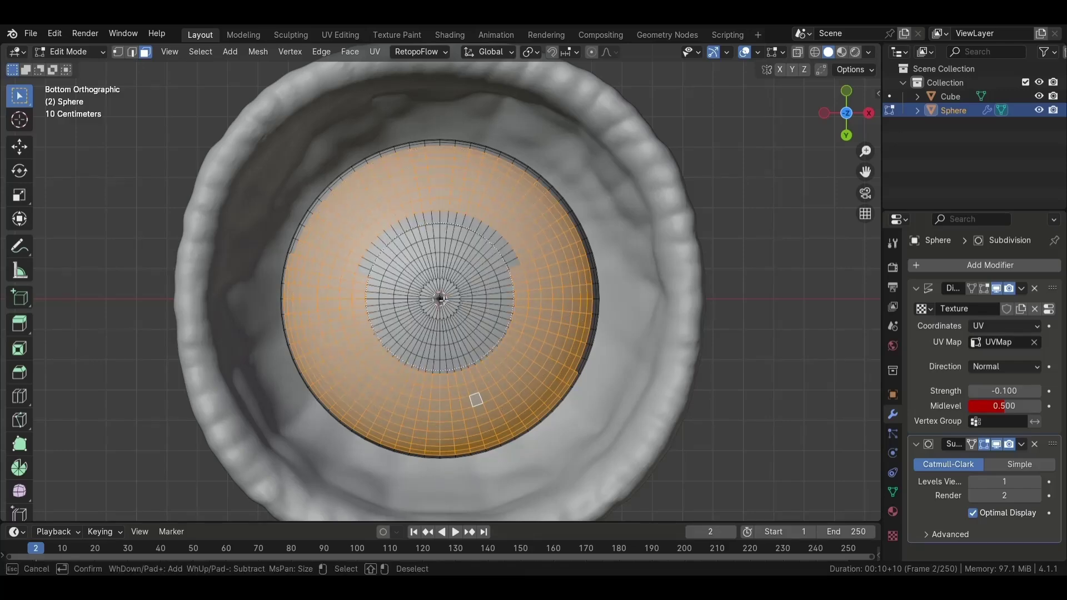
key("Escape")
scroll(440, 299, "down", 4)
middle_click_drag(440, 300, 314, 306)
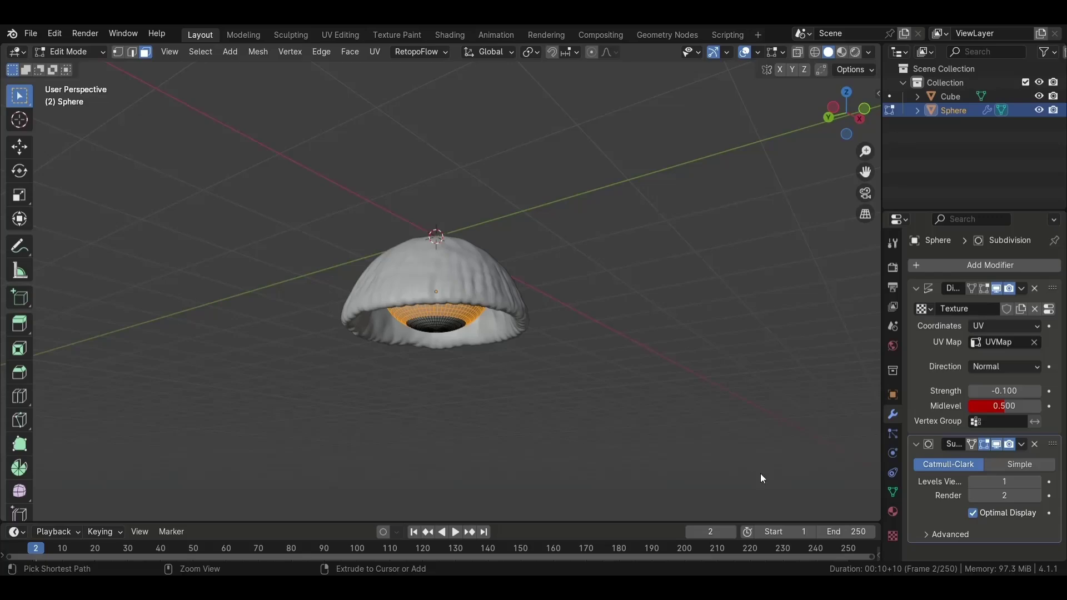
Save the file, store the rim faces in a vertex group, and return to Object Mode
key("ctrl+s")
scroll(626, 410, "up", 1)
scroll(626, 378, "up", 1)
left_click(892, 492)
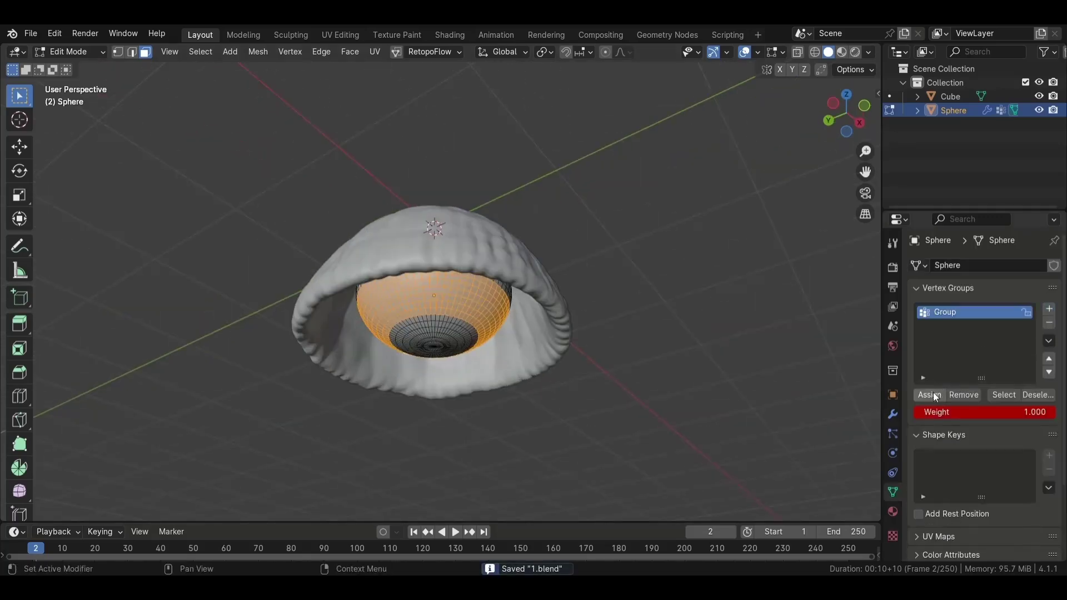
key("Tab")
left_click(892, 414)
left_click(893, 492)
Add a new hair particle system to the sphere
left_click(893, 434)
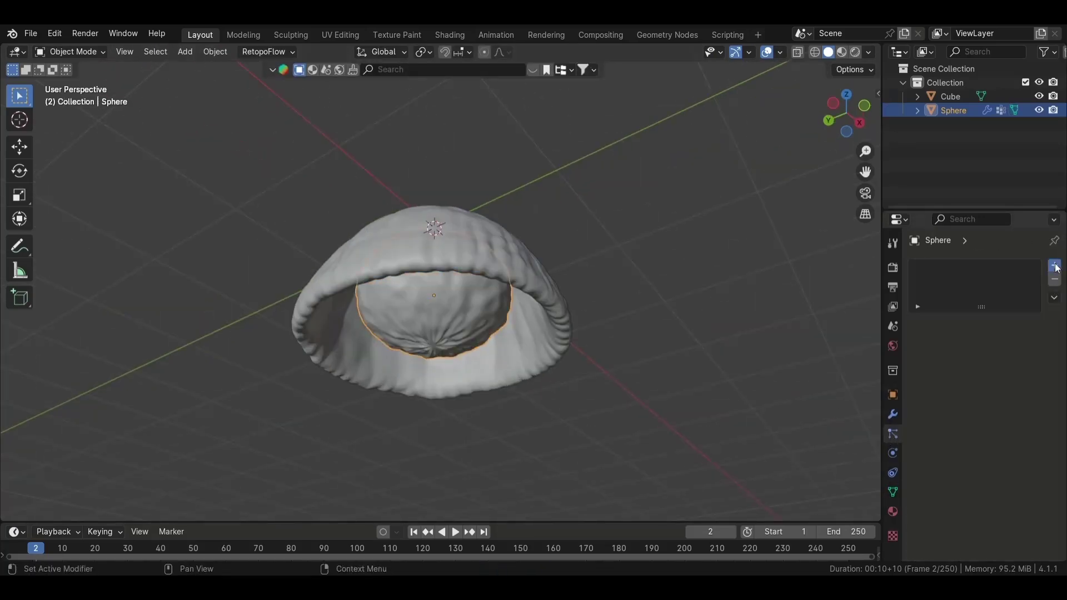
left_click(1056, 268)
left_click(893, 267)
scroll(955, 409, "down", 5)
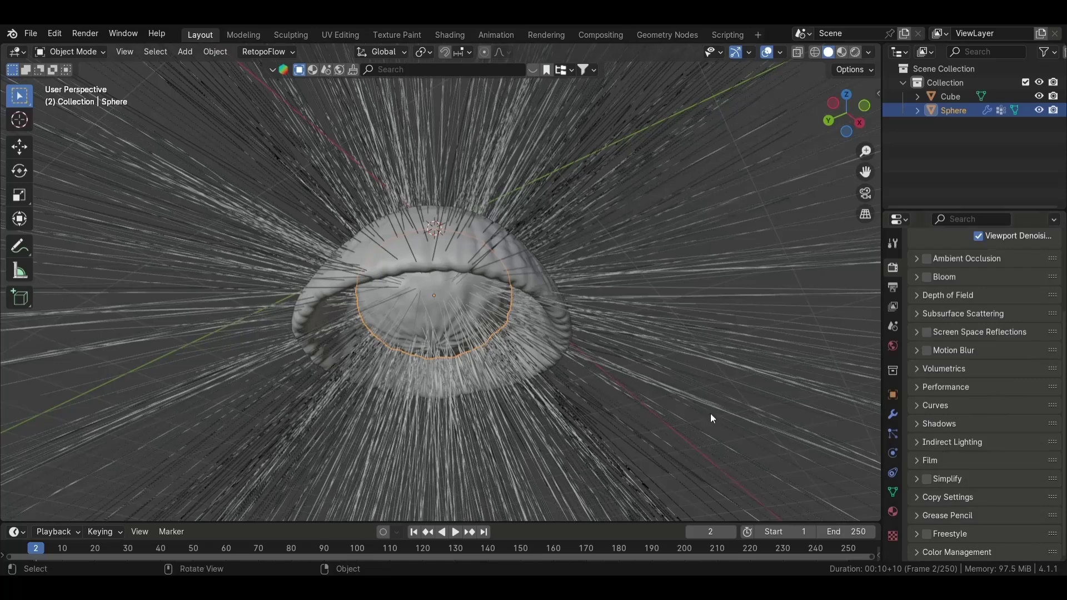
left_click(893, 434)
Limit the hair Density to the 'Group' vertex group
left_click(926, 459)
scroll(977, 469, "down", 3)
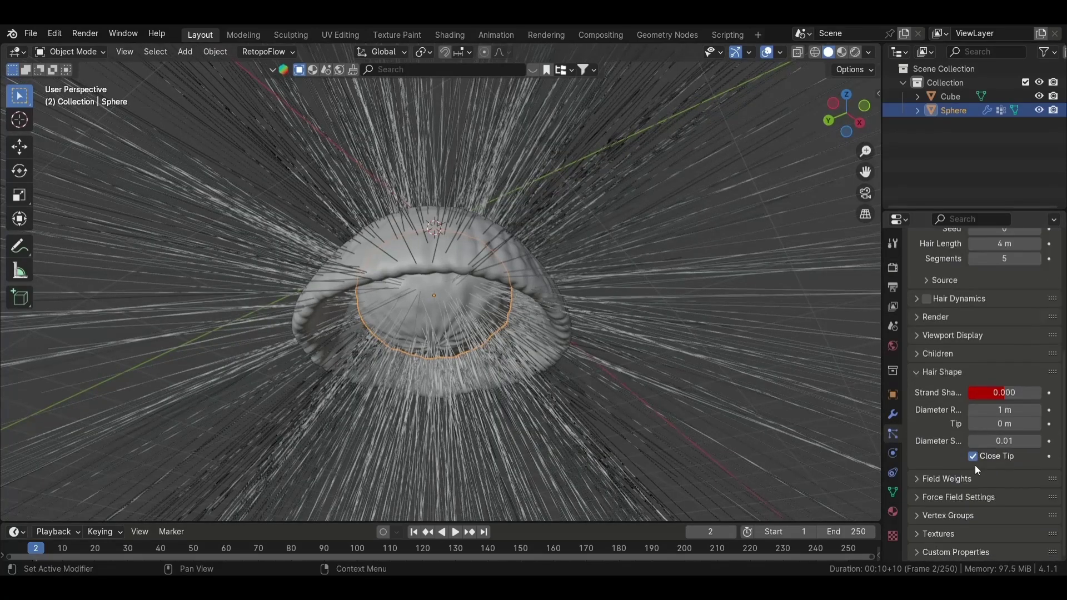
left_click(947, 515)
scroll(991, 486, "down", 5)
left_click(994, 406)
left_click(994, 425)
middle_click_drag(612, 389, 689, 439)
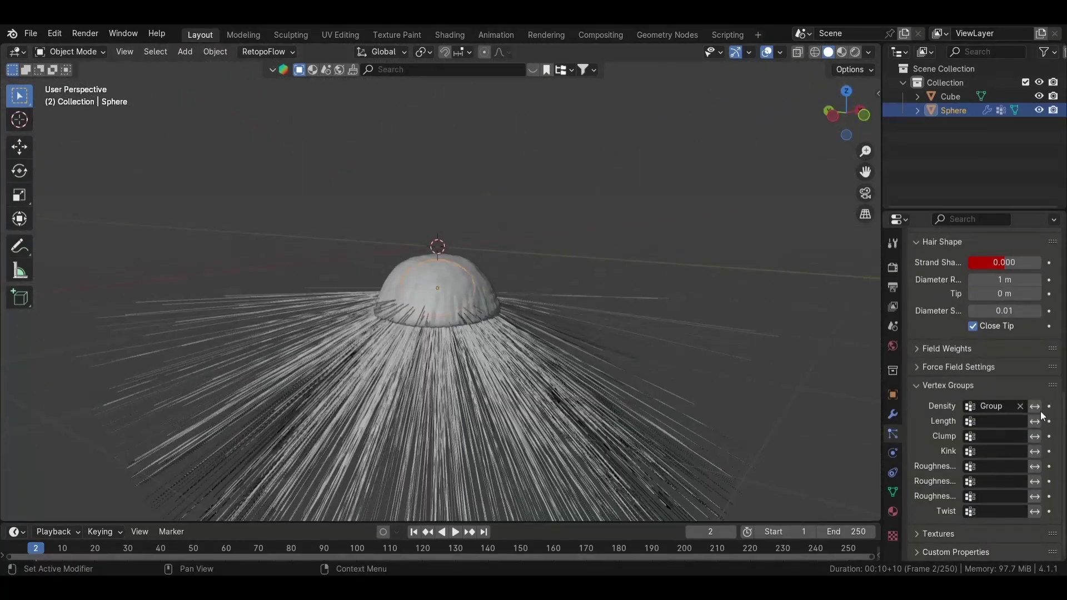
Set the render engine to Cycles
scroll(978, 428, "up", 10)
left_click(892, 267)
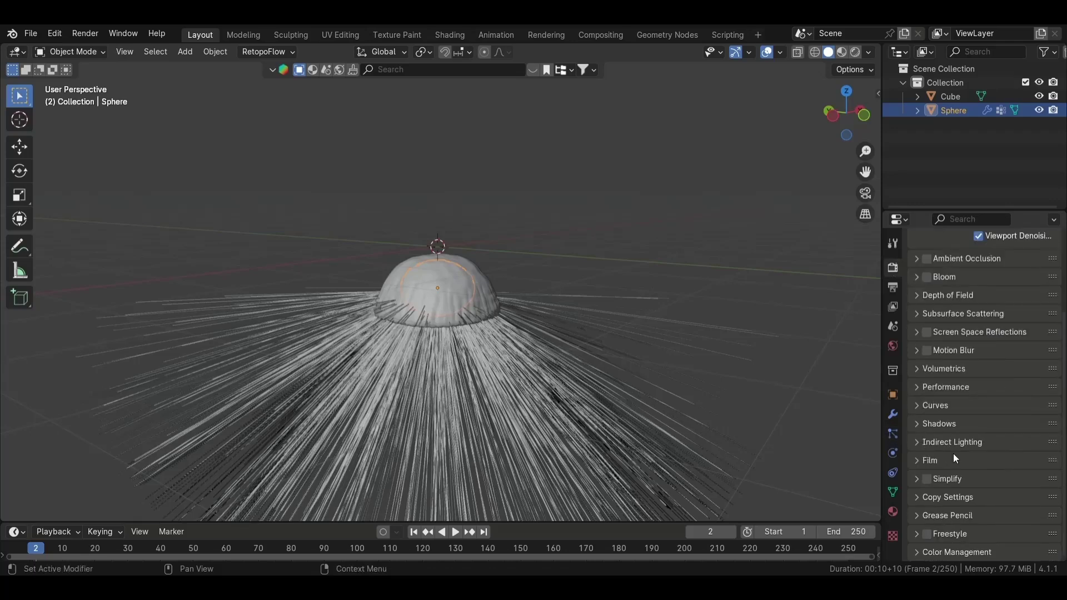
left_click(939, 406)
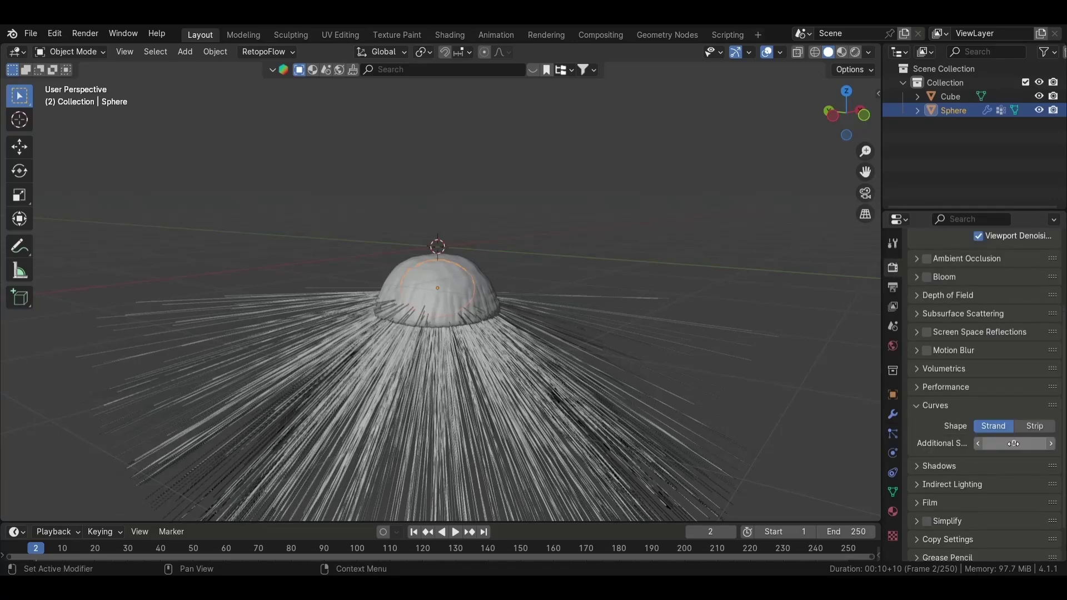
left_click(1035, 427)
left_click(994, 427)
scroll(979, 334, "up", 5)
left_click(1000, 262)
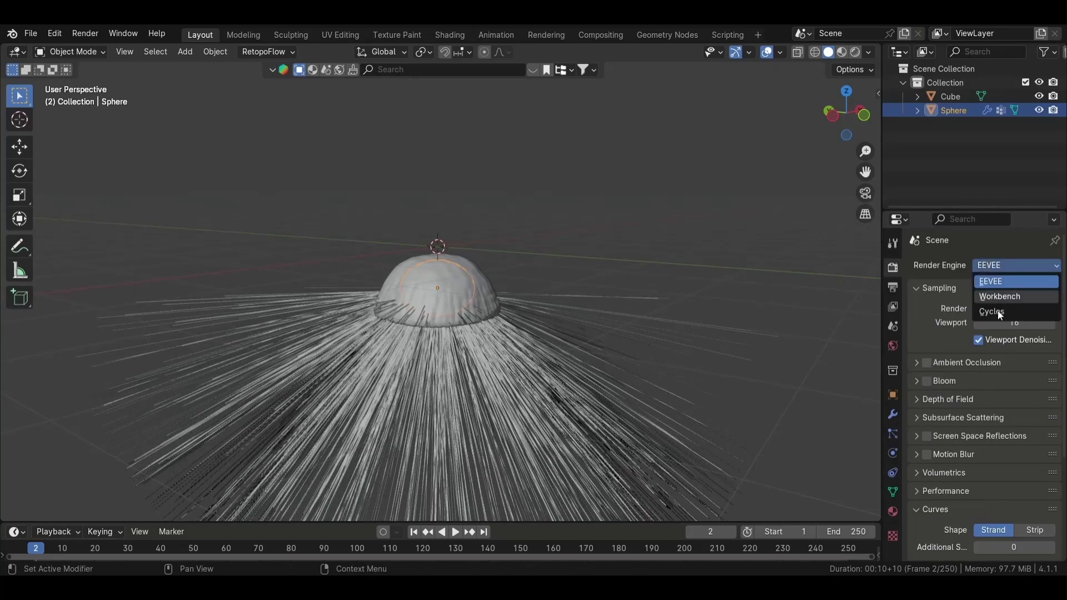
left_click(998, 310)
Display the hair curves as Strip in the viewport and view the jellyfish from the front
scroll(984, 405, "down", 3)
left_click(961, 448)
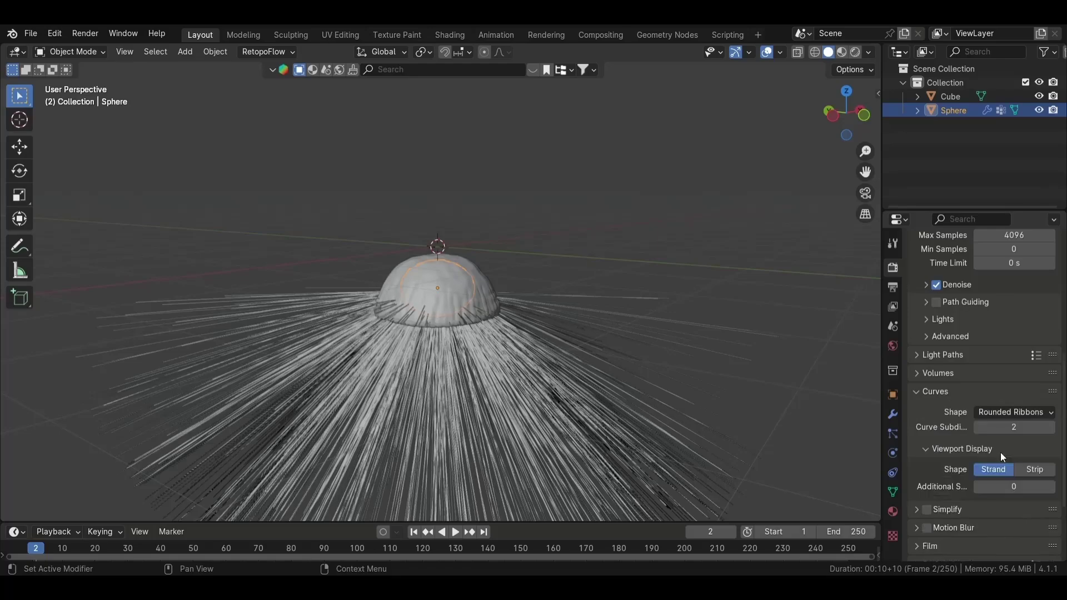
left_click(1035, 470)
key("KP_1")
scroll(696, 438, "up", 5)
scroll(685, 305, "down", 5)
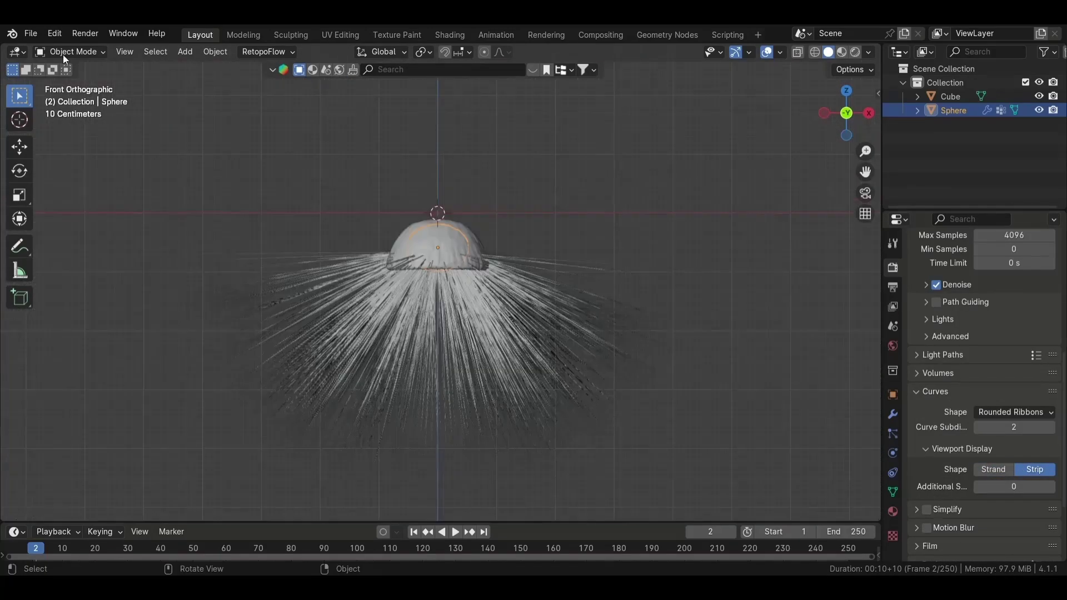
left_click(62, 52)
Toggle Particle Edit and back to Object Mode, then Delete Edit to discard the combed hair
left_click(72, 157)
scroll(440, 246, "down", 3)
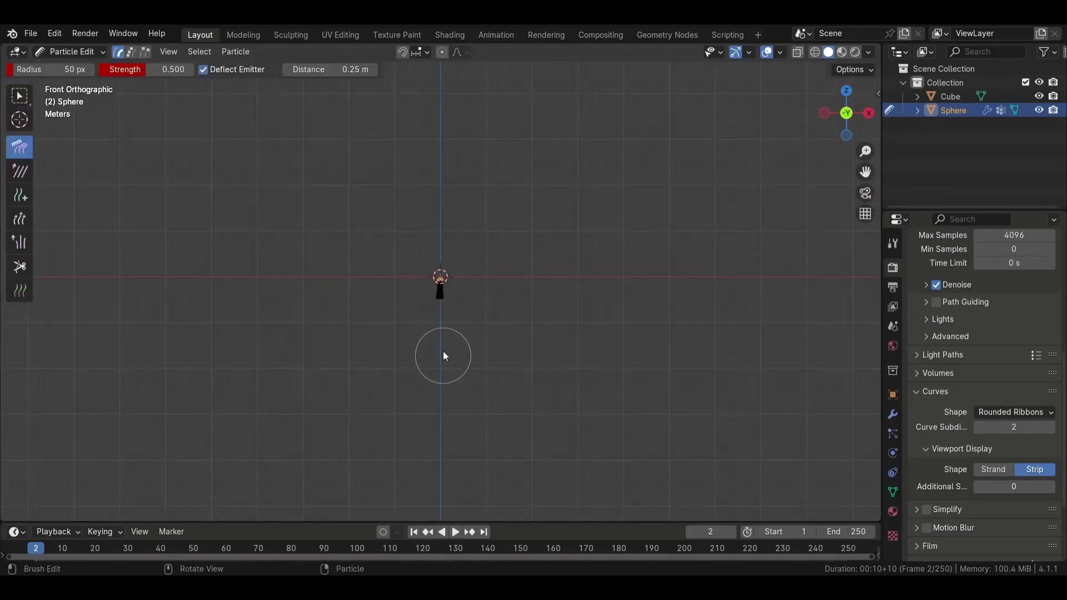
scroll(446, 325, "up", 5)
scroll(446, 325, "up", 6)
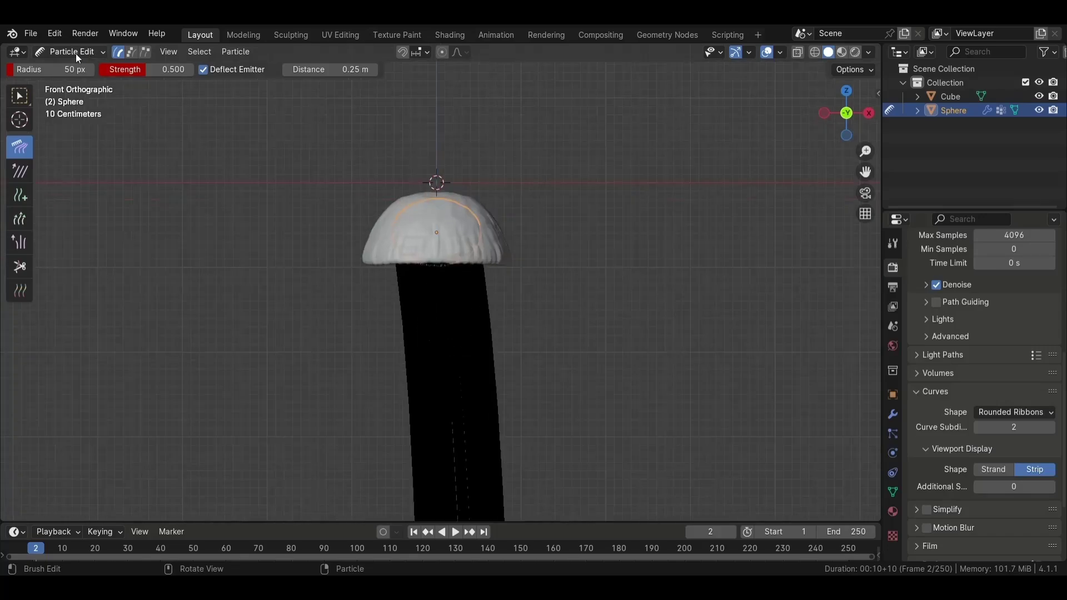
left_click(69, 51)
left_click(70, 66)
scroll(341, 248, "down", 4)
left_click(892, 414)
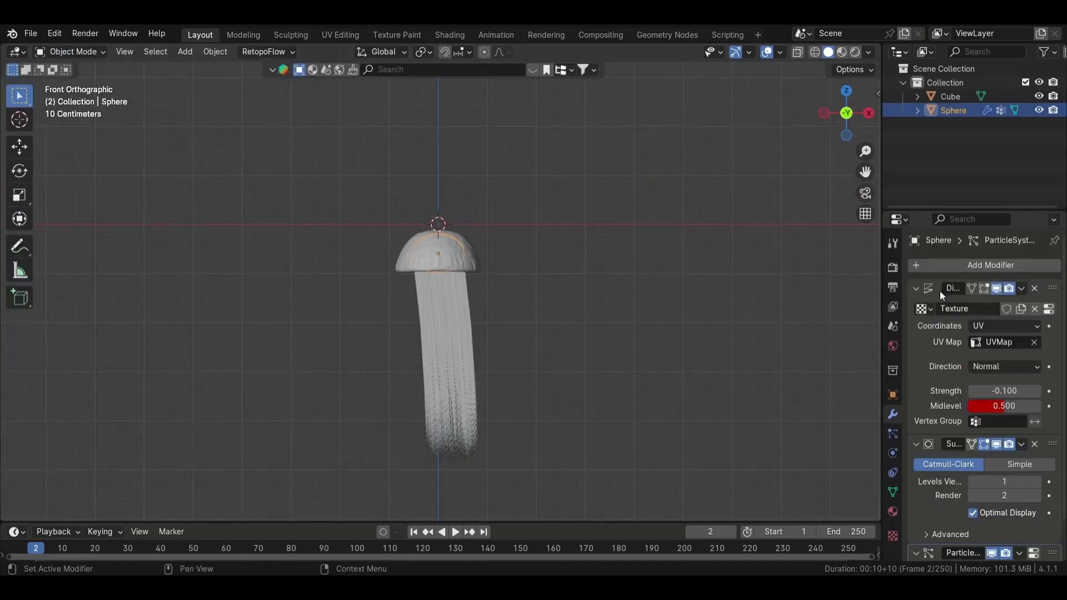
left_click(916, 288, "ctrl")
left_click(892, 433)
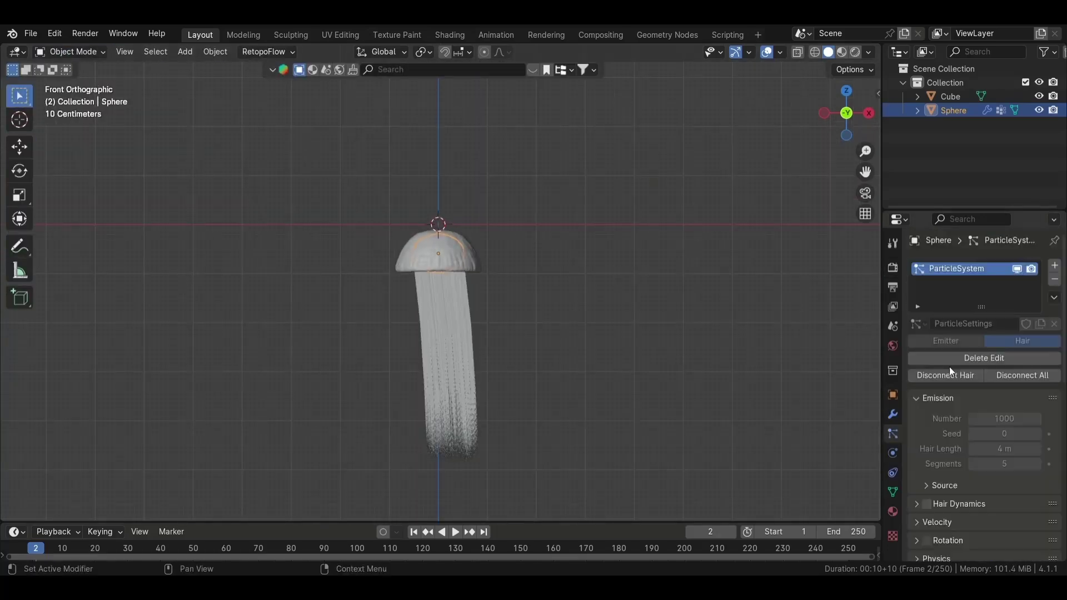
left_click(949, 364)
Preview the jellyfish in Rendered shading with Cycles rendering on GPU Compute
scroll(634, 352, "up", 3)
scroll(633, 353, "up", 6)
scroll(1050, 453, "down", 10)
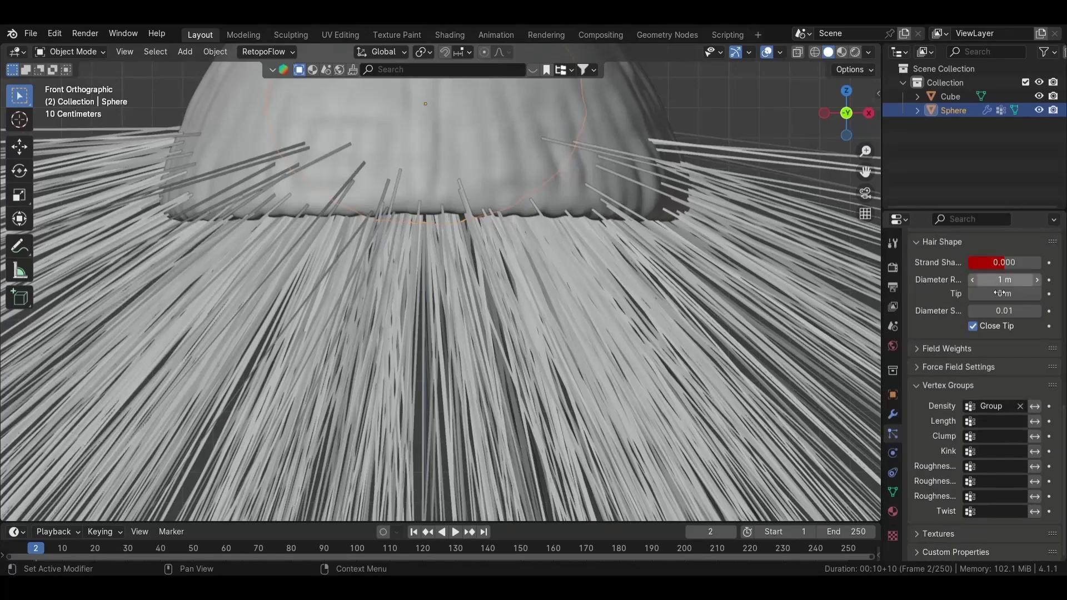
scroll(1000, 293, "up", 10)
left_click(855, 51)
middle_click_drag(736, 268, 644, 310)
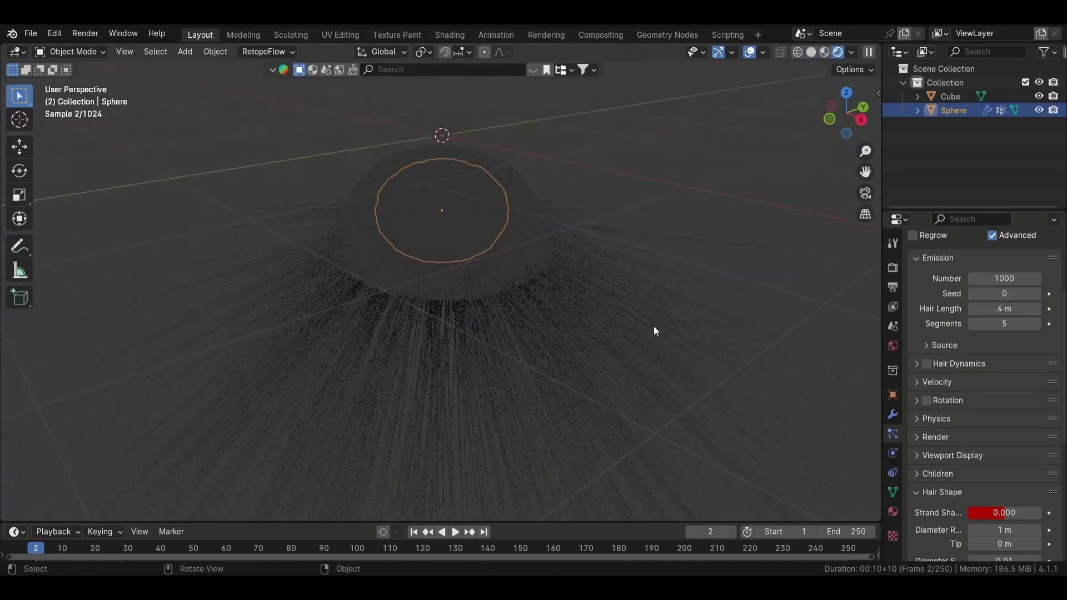
left_click(892, 267)
scroll(983, 333, "up", 5)
left_click(1016, 300)
left_click(1015, 313)
Check the jellyfish from the front, then return the viewport to Solid shading
mouse_move(642, 352)
middle_mouse_down()
mouse_move(620, 340)
mouse_move(669, 336)
middle_mouse_up()
scroll(698, 265, "down", 3)
key("KP_1")
scroll(993, 315, "down", 10)
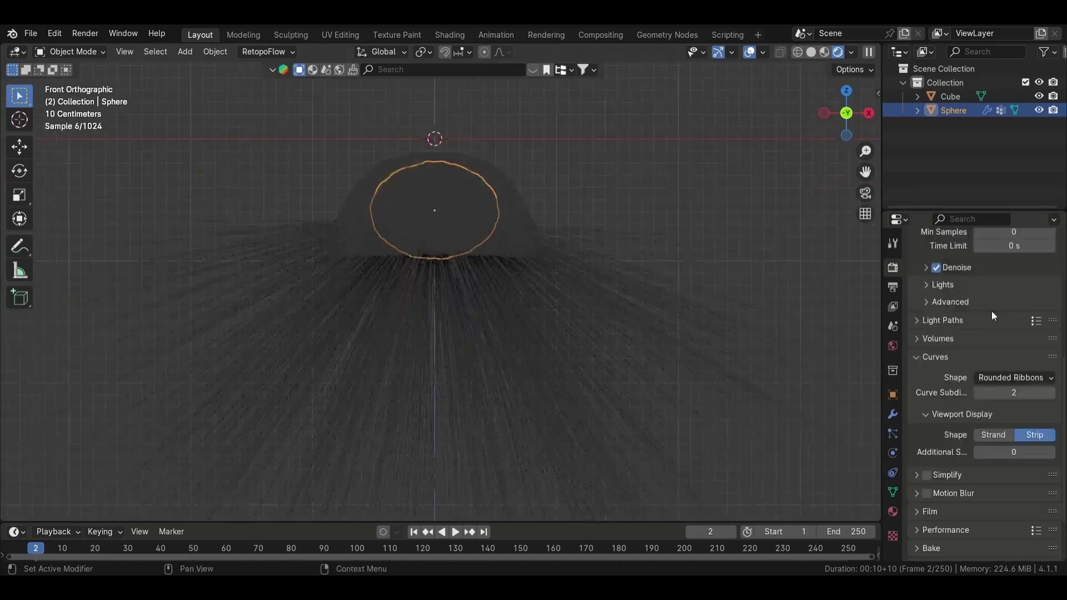
left_click(812, 51)
scroll(1001, 341, "down", 2)
scroll(998, 279, "up", 8)
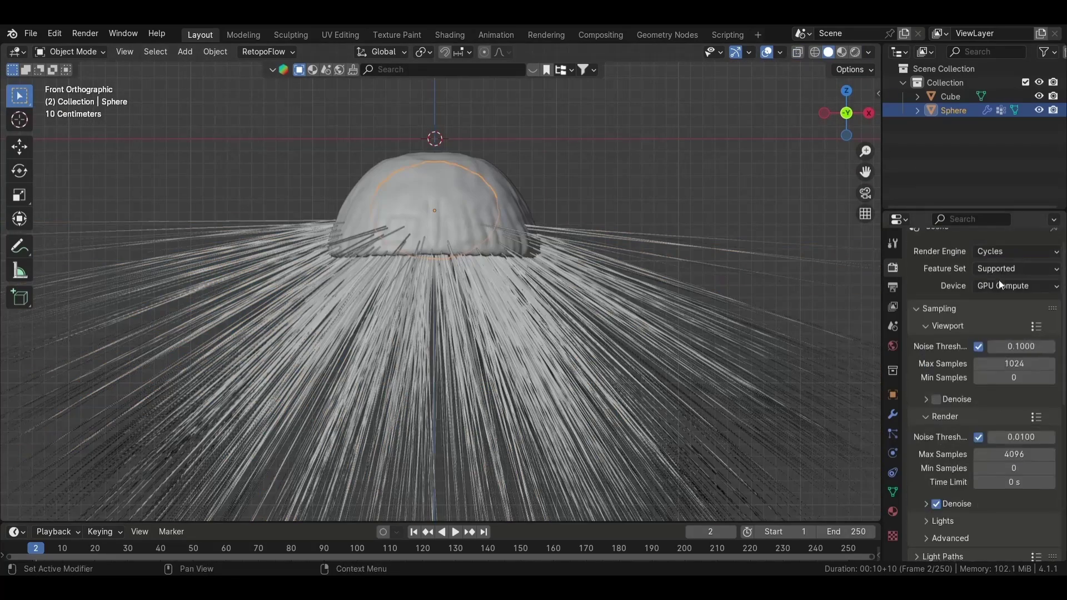
scroll(999, 282, "down", 5)
left_click(894, 432)
Set the hair emission distribution to Random and review the physics options
scroll(1023, 367, "up", 5)
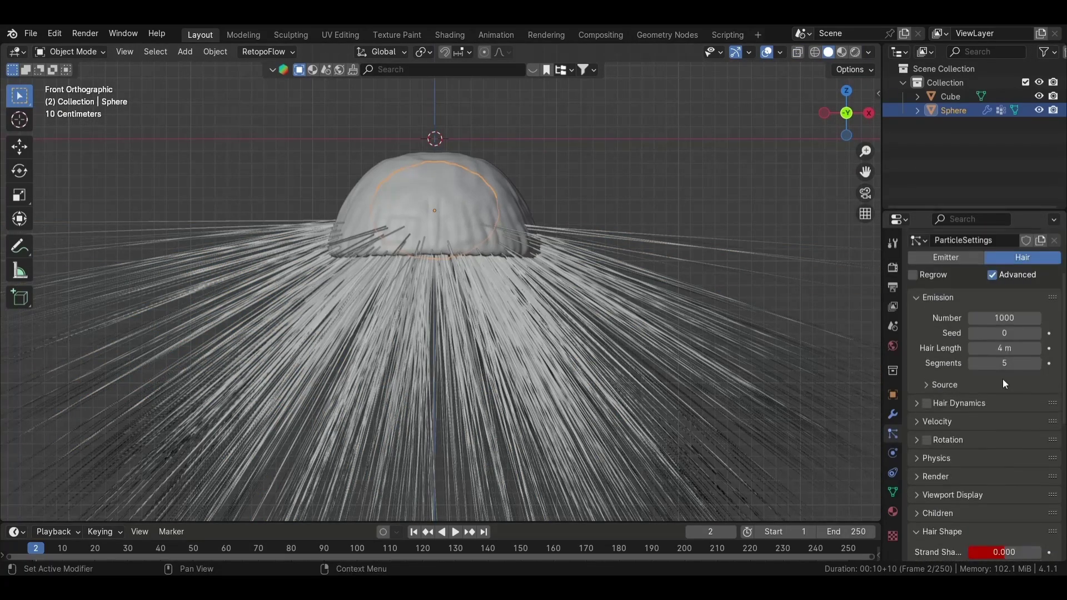
left_click(1000, 384)
left_click(975, 438)
left_click(981, 466)
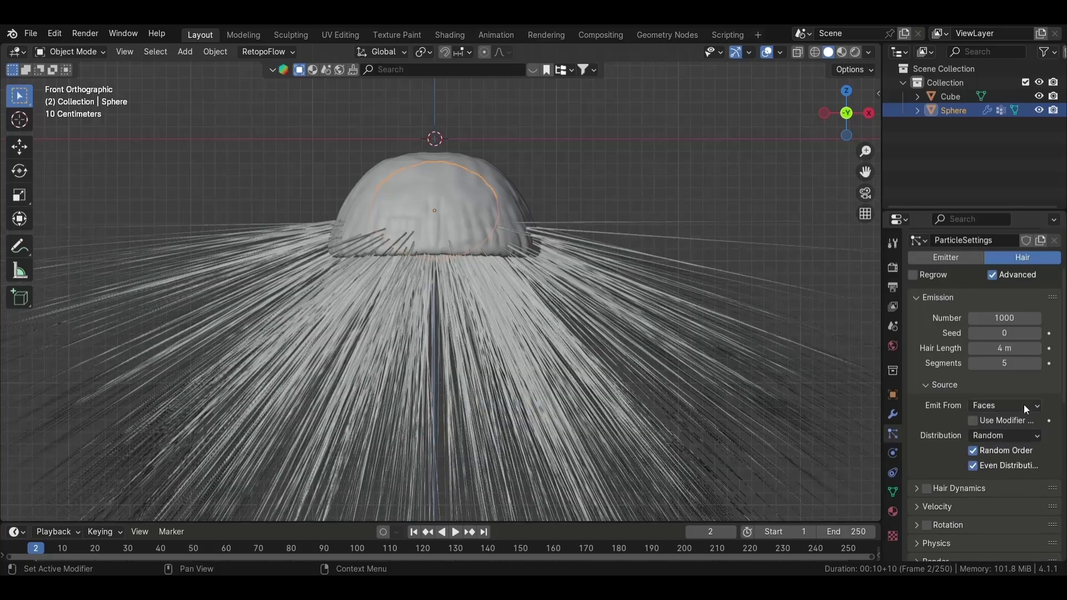
scroll(1024, 404, "down", 5)
left_click(937, 404)
scroll(945, 400, "down", 3)
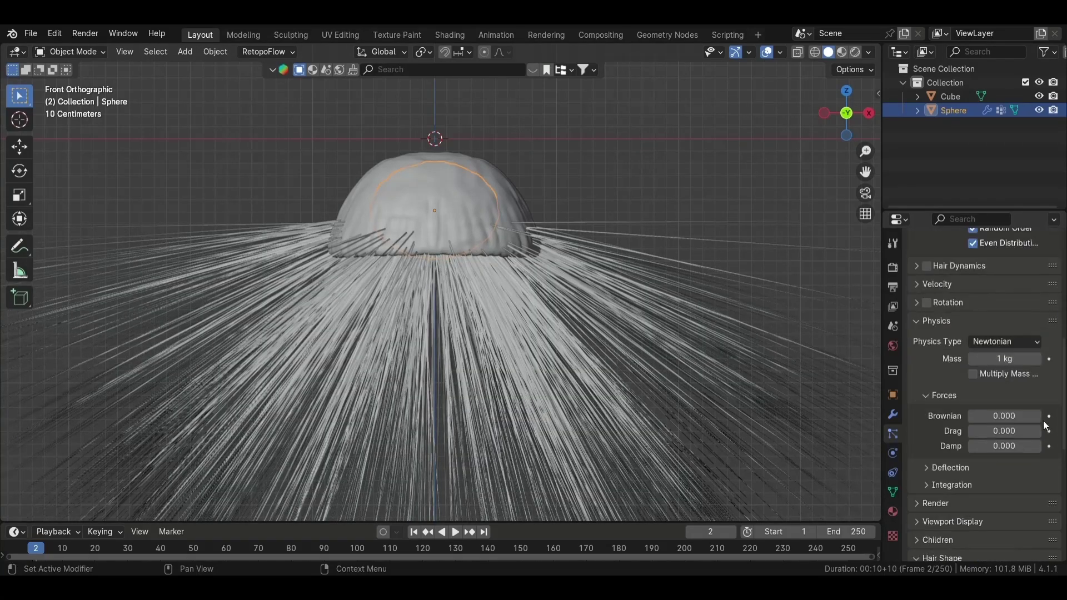
mouse_move(1004, 416)
left_mouse_down()
mouse_move(1023, 416)
mouse_move(992, 417)
left_mouse_up()
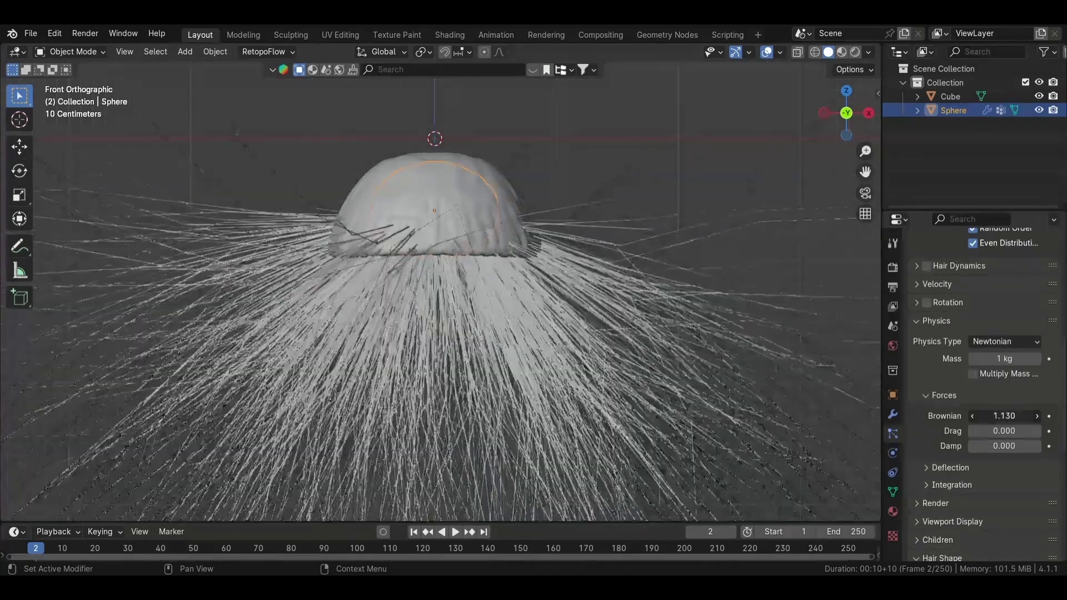
Play the animation so the hair simulation drops the strands into tentacles
scroll(993, 417, "up", 7)
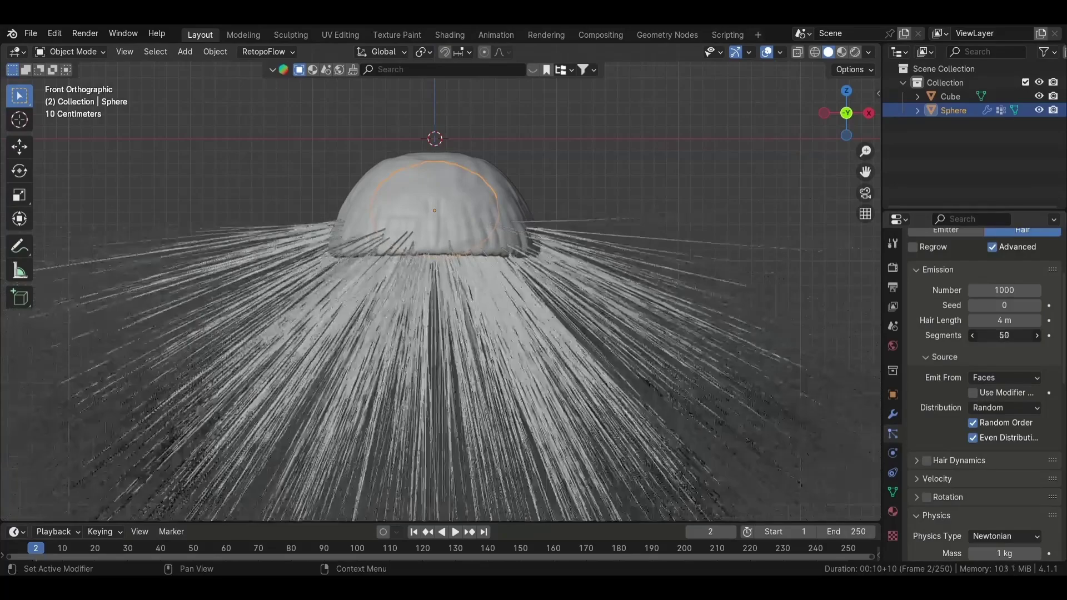
scroll(988, 414, "down", 10)
scroll(988, 414, "down", 1)
scroll(988, 414, "down", 2)
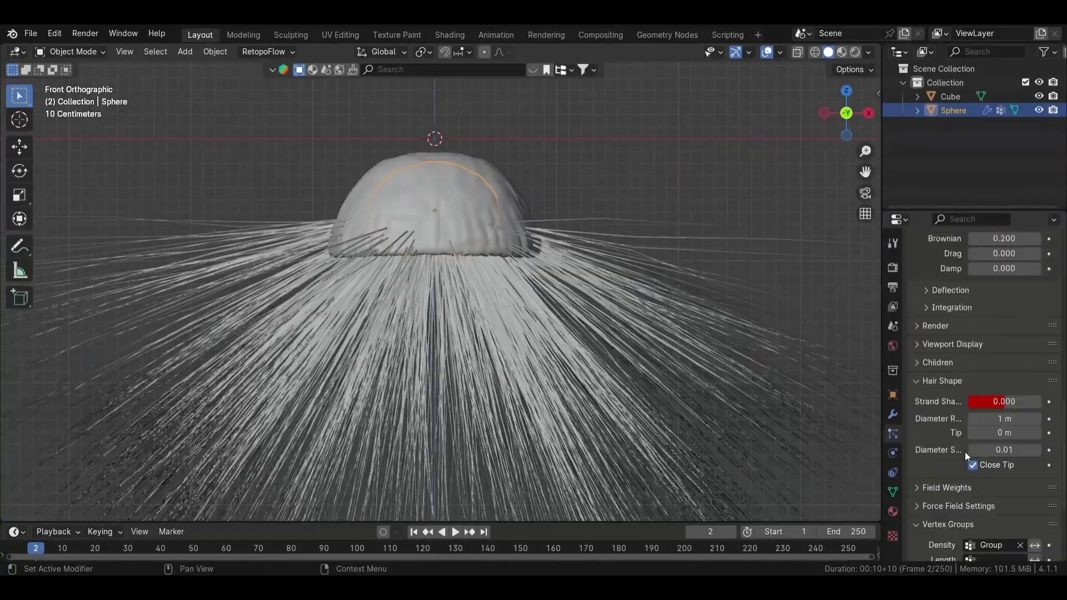
scroll(988, 414, "down", 3)
scroll(984, 406, "up", 4)
left_click(981, 372)
scroll(984, 411, "up", 6)
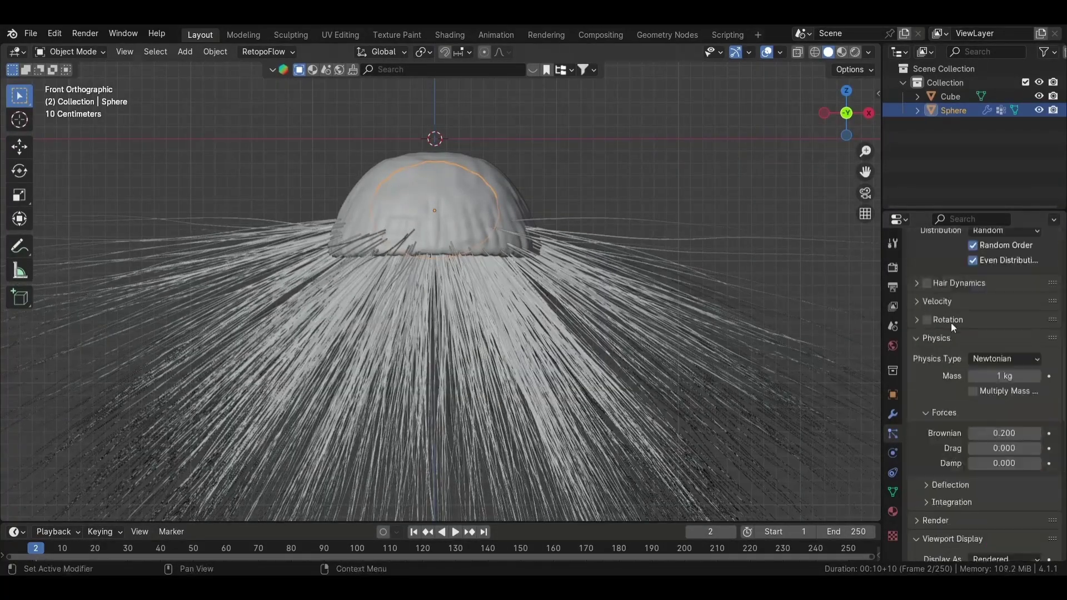
scroll(984, 412, "up", 4)
left_click(455, 532)
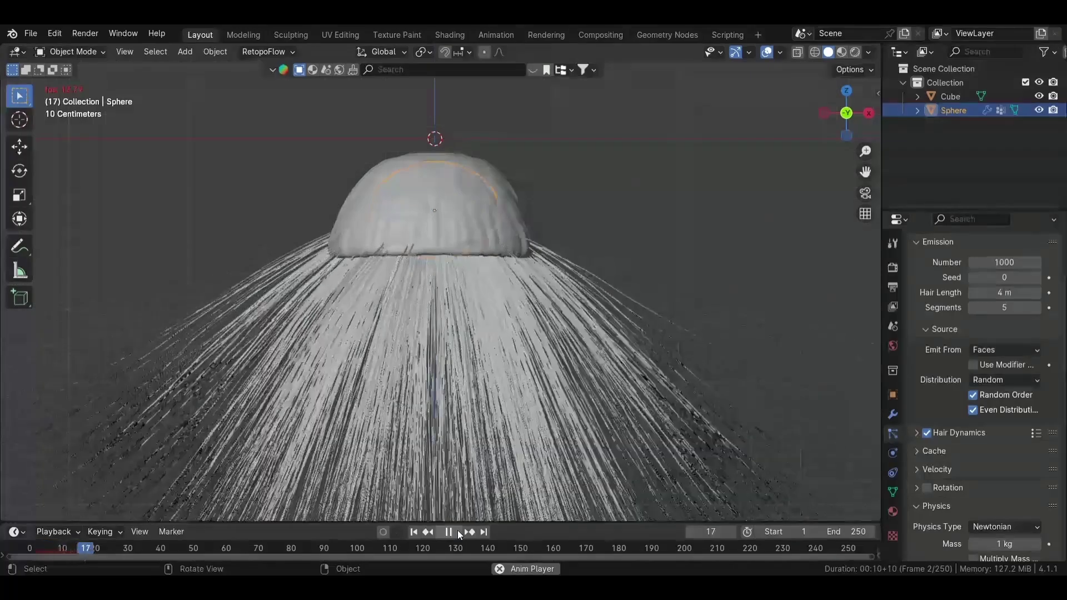
mouse_move(469, 463)
middle_mouse_down()
mouse_move(672, 309)
mouse_move(777, 439)
mouse_move(685, 408)
middle_mouse_up()
Switch the hair Children setting to Interpolated
scroll(935, 359, "down", 1)
scroll(935, 359, "down", 5)
mouse_move(722, 311)
middle_mouse_down()
mouse_move(608, 229)
mouse_move(675, 64)
mouse_move(645, 350)
mouse_move(691, 326)
middle_mouse_up()
scroll(644, 354, "up", 5)
scroll(1018, 479, "down", 8)
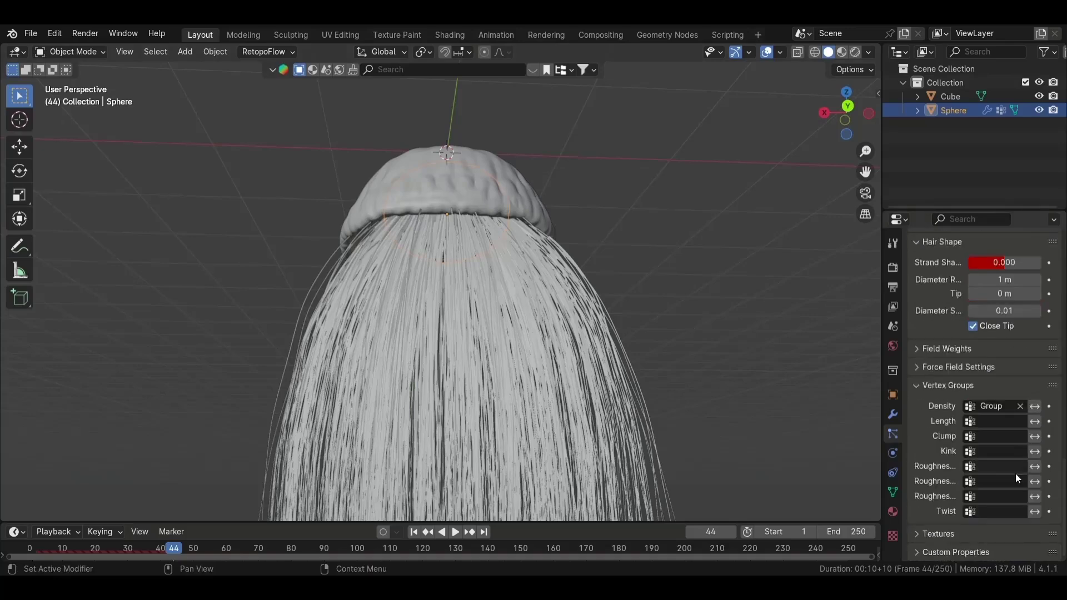
scroll(959, 385, "up", 6)
left_click(1028, 382)
Turn on Long Hair and set the child render amount to 10, display amount to 1
scroll(961, 406, "down", 3)
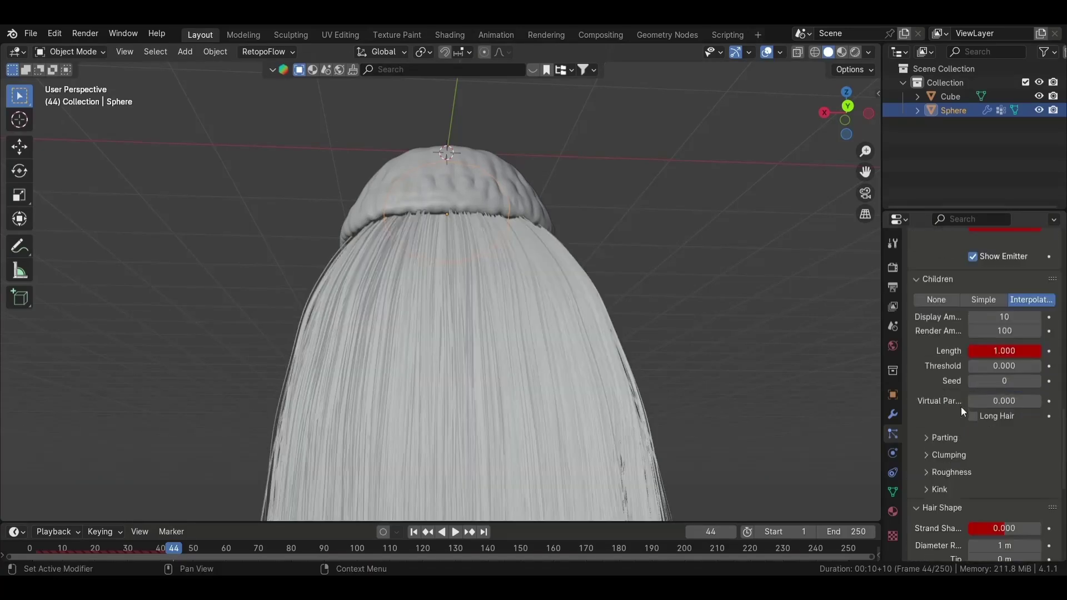
scroll(981, 396, "down", 1)
left_click(981, 392)
left_click(1021, 300)
type("10")
key("Return")
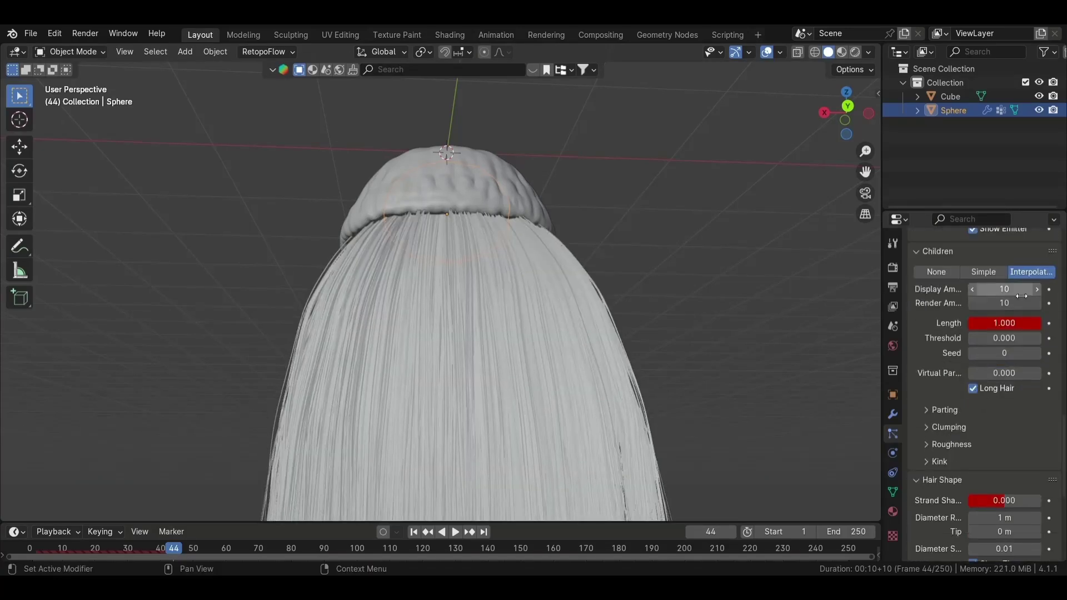
left_click(1017, 304)
type("1")
Look down on the jellyfish and expand the Clumping and Roughness settings
scroll(818, 388, "down", 3)
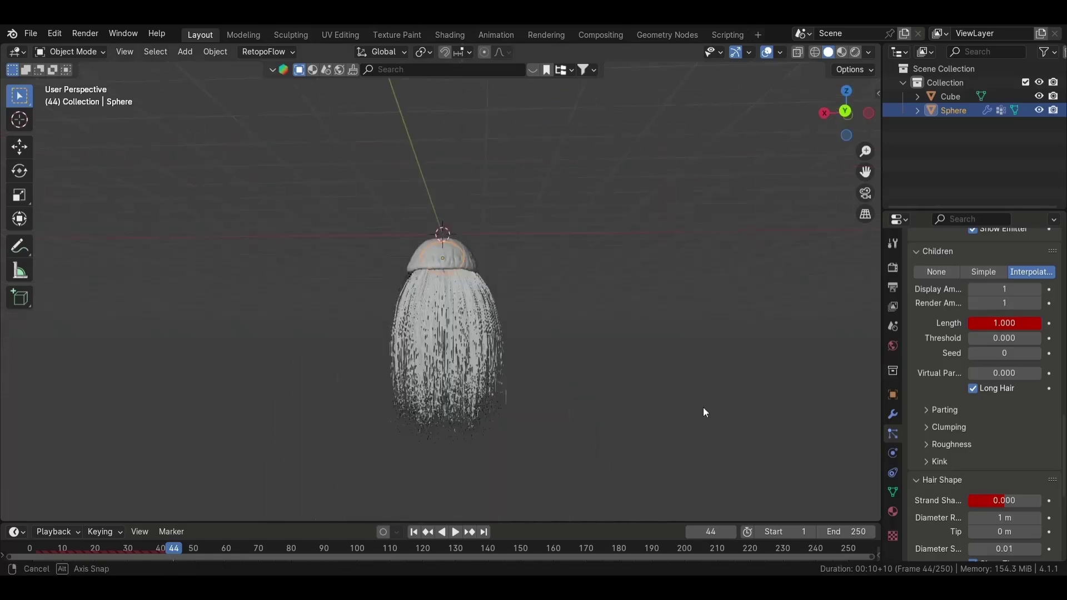
scroll(703, 413, "up", 3)
middle_click_drag(650, 398, 680, 331)
scroll(680, 331, "down", 3)
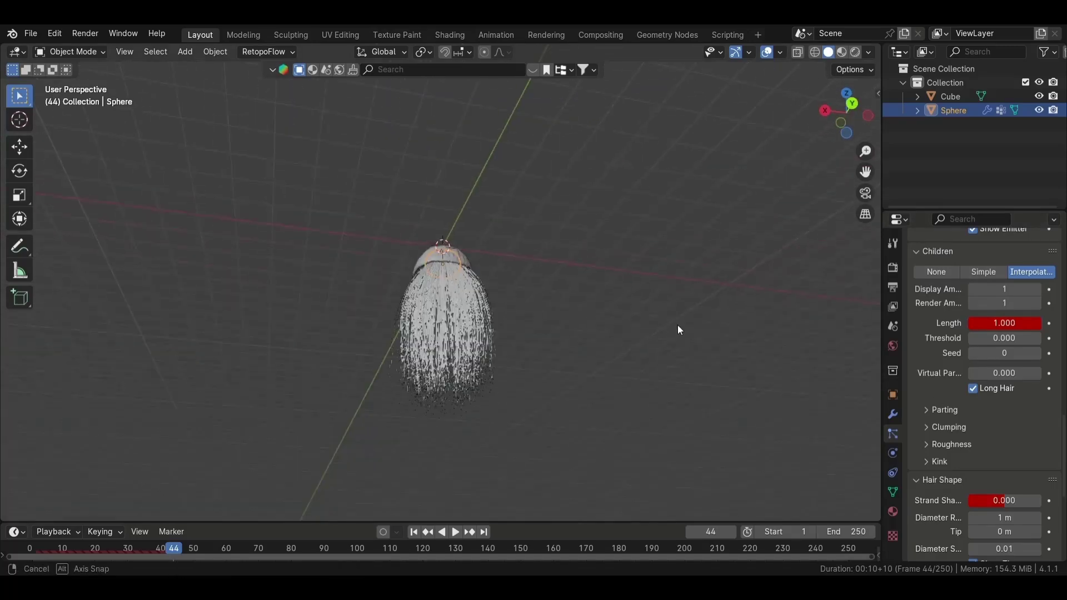
left_click(947, 426)
left_click(945, 517)
scroll(944, 517, "down", 5)
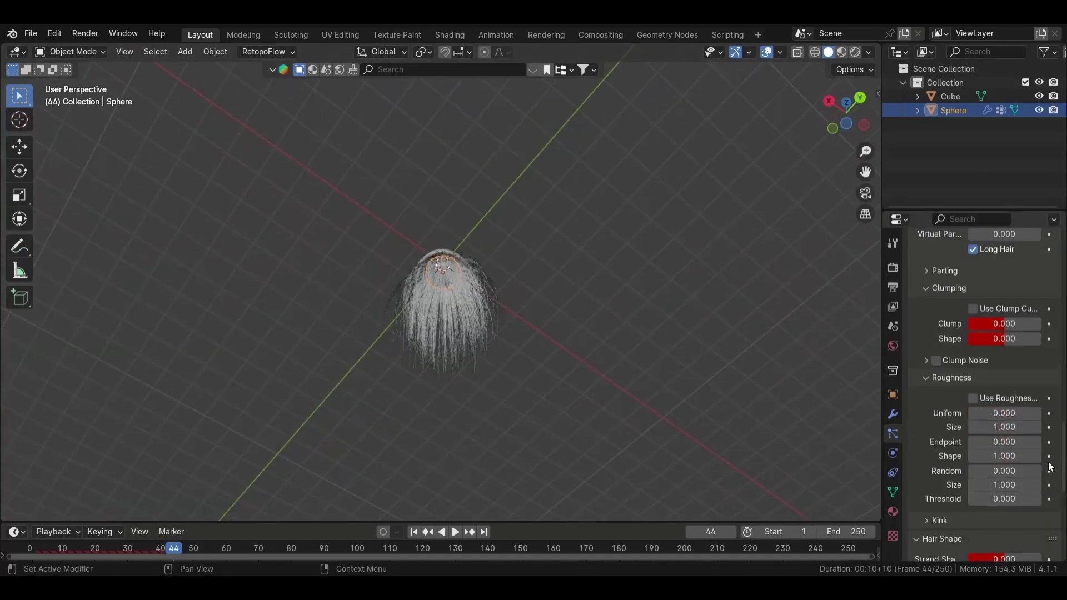
Put the sphere into Particle Edit mode and view the hair from the front
middle_click_drag(497, 351, 593, 385)
scroll(592, 386, "up", 3)
scroll(593, 386, "down", 3)
scroll(1006, 328, "up", 8)
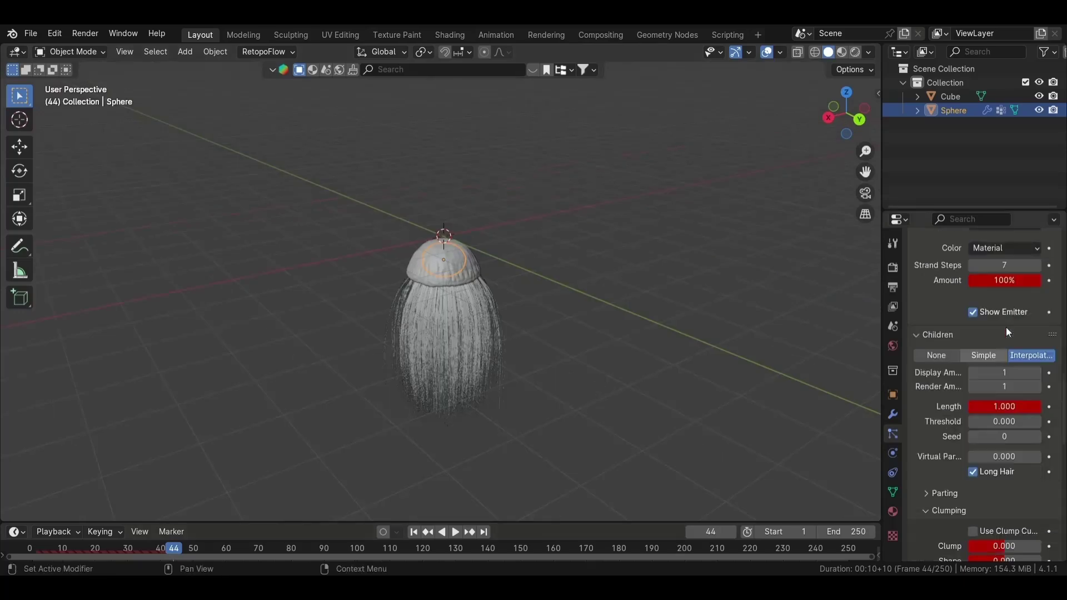
scroll(1006, 339, "up", 10)
scroll(1000, 361, "down", 3)
scroll(989, 400, "down", 10)
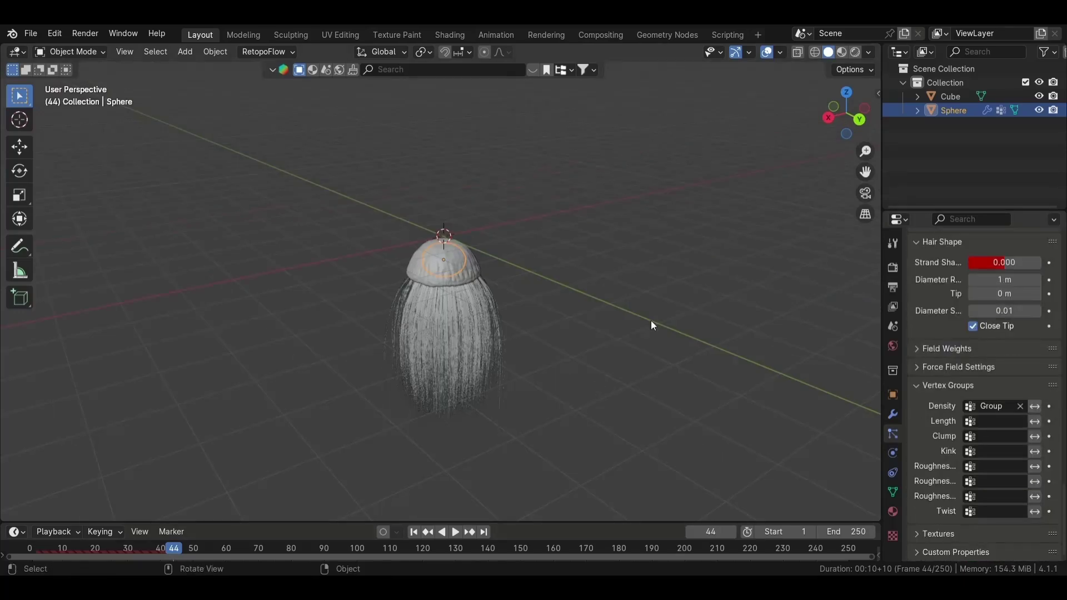
left_click(70, 52)
left_click(67, 160)
key("KP_1")
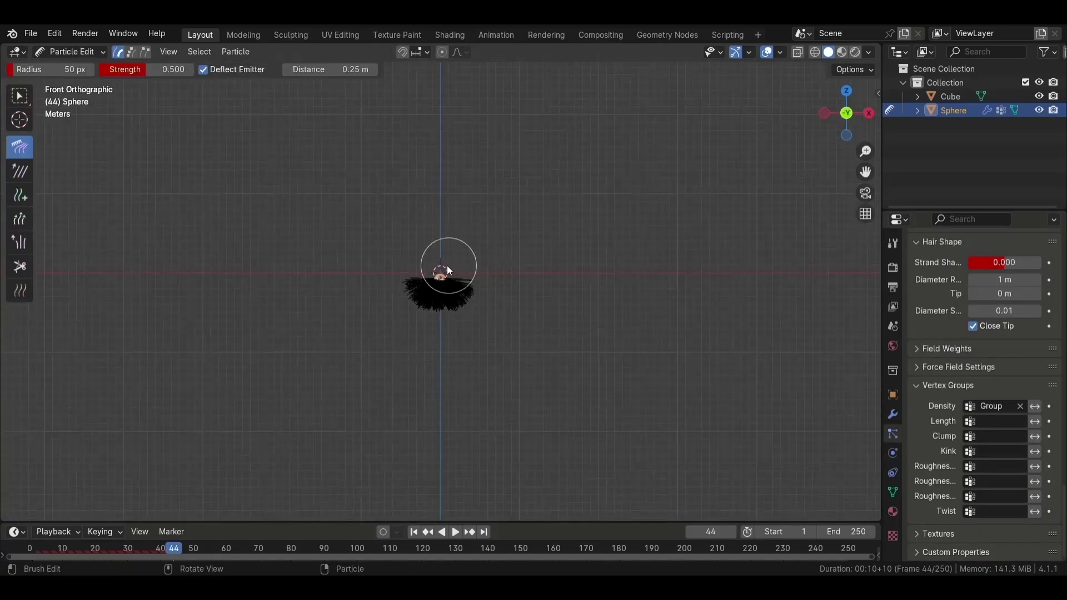
Comb the spread tentacle hairs down toward the body in right-side view
scroll(473, 298, "up", 5)
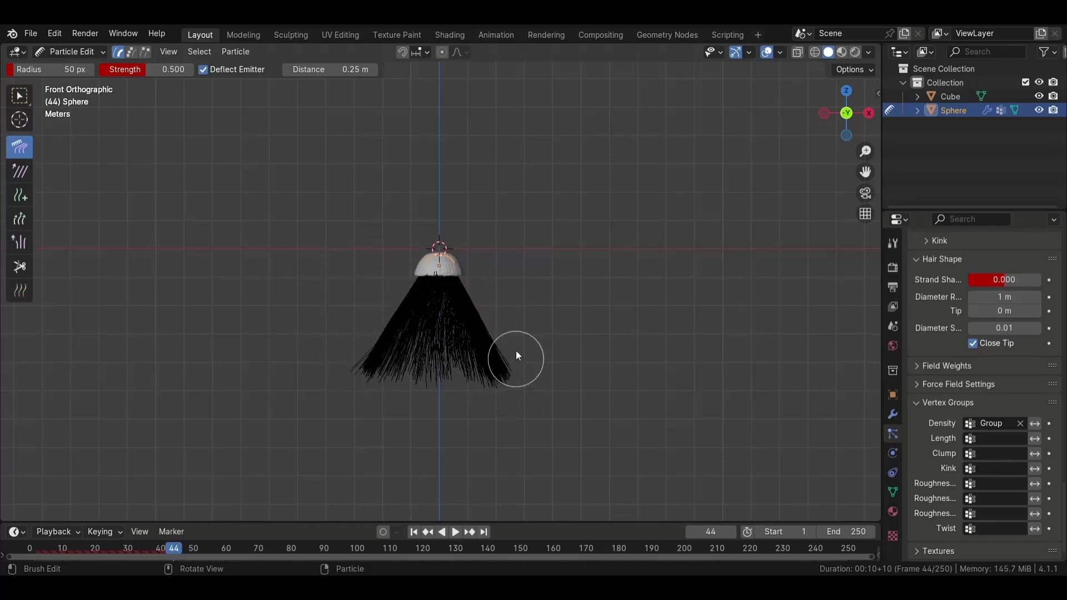
key("KP_3")
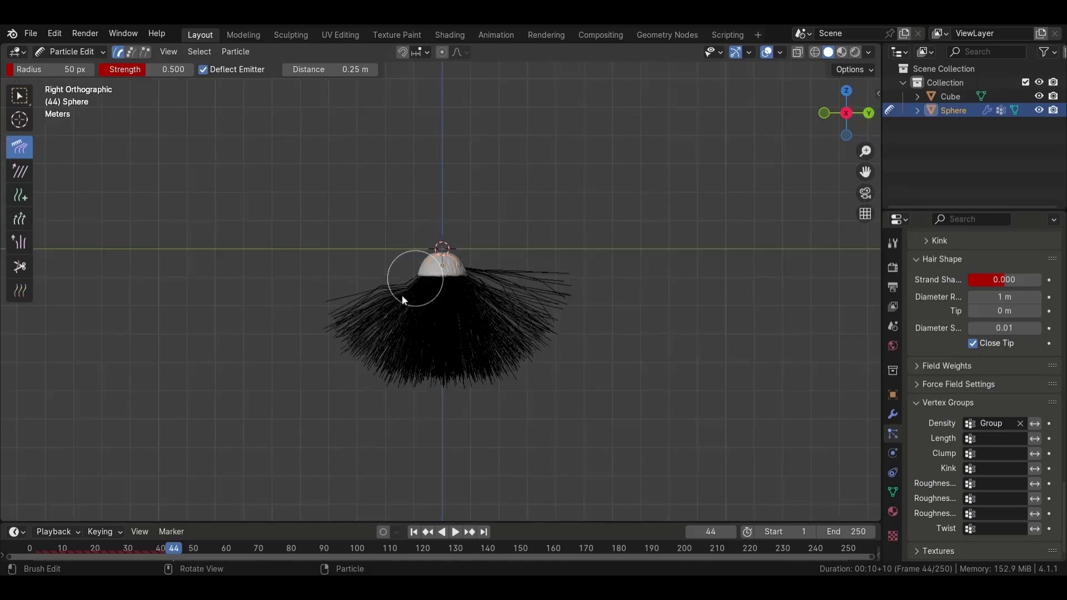
left_click_drag(473, 214, 552, 342)
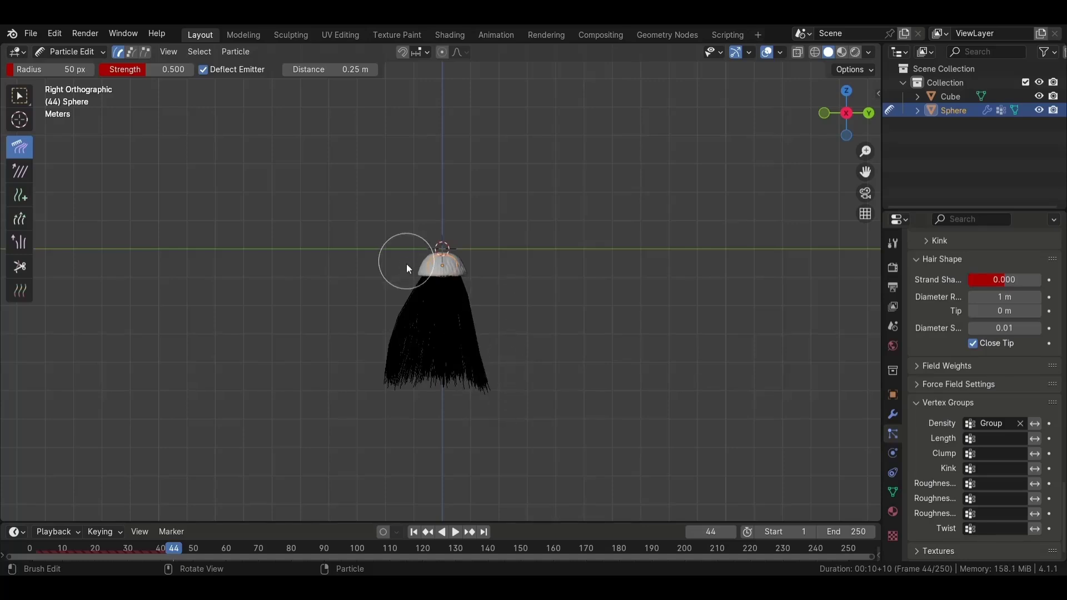
key("KP_1")
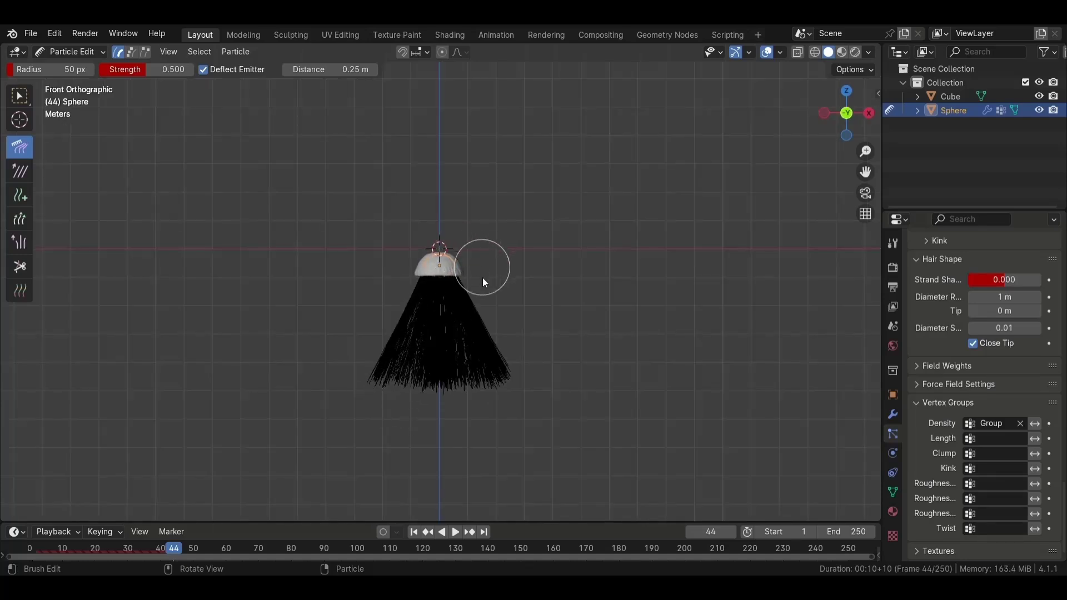
Return the sphere to Object Mode and orbit to a perspective view
left_click(90, 50)
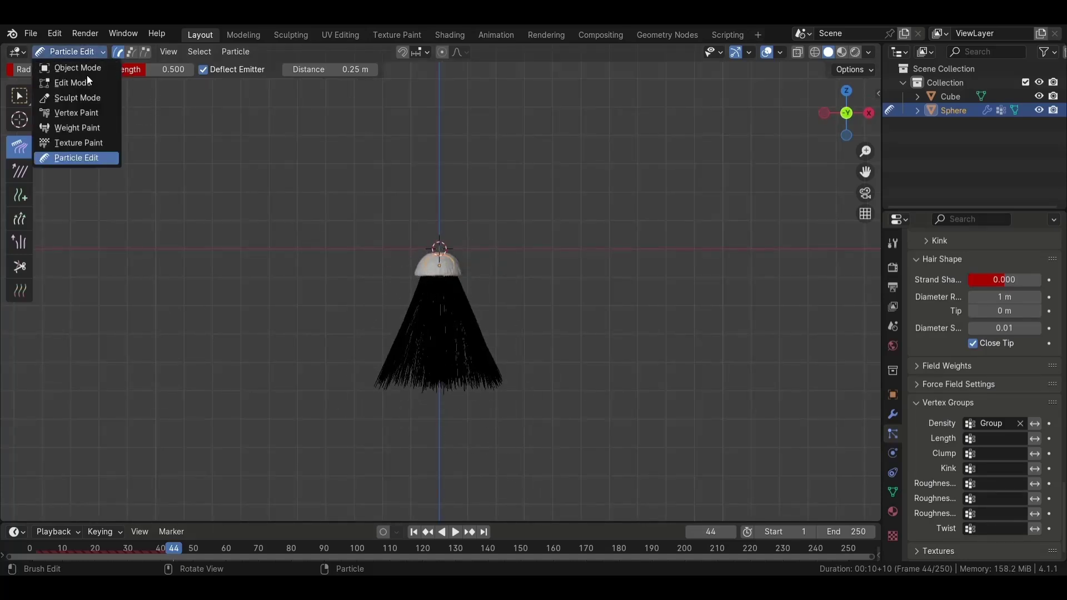
key("shift+Left")
middle_click_drag(333, 244, 475, 375)
Play the hair simulation, expand the force field and Field Weights settings, and rewind
key("space")
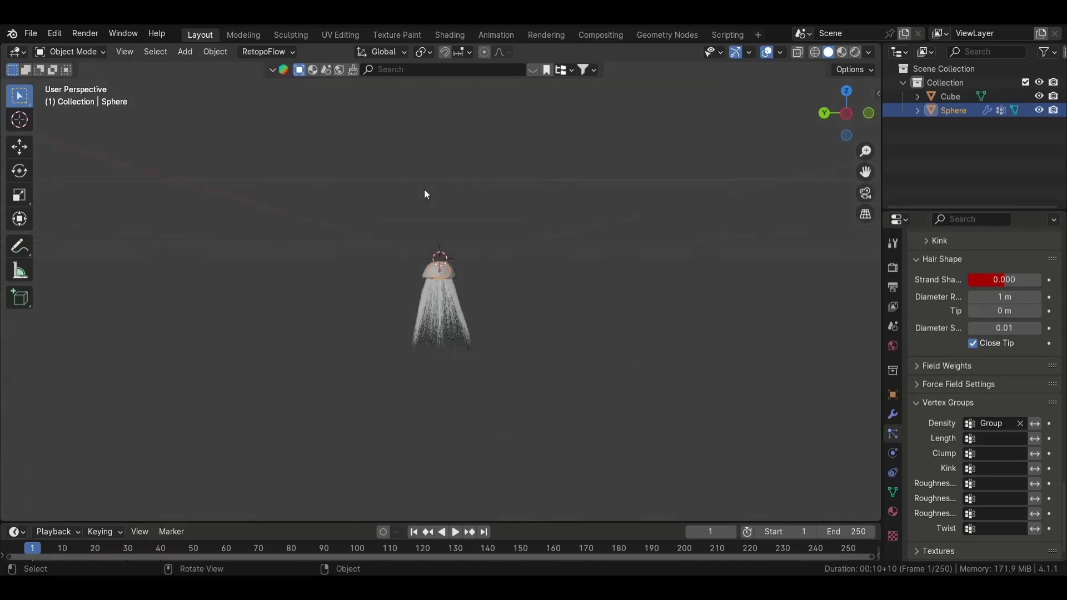
scroll(978, 457, "down", 1)
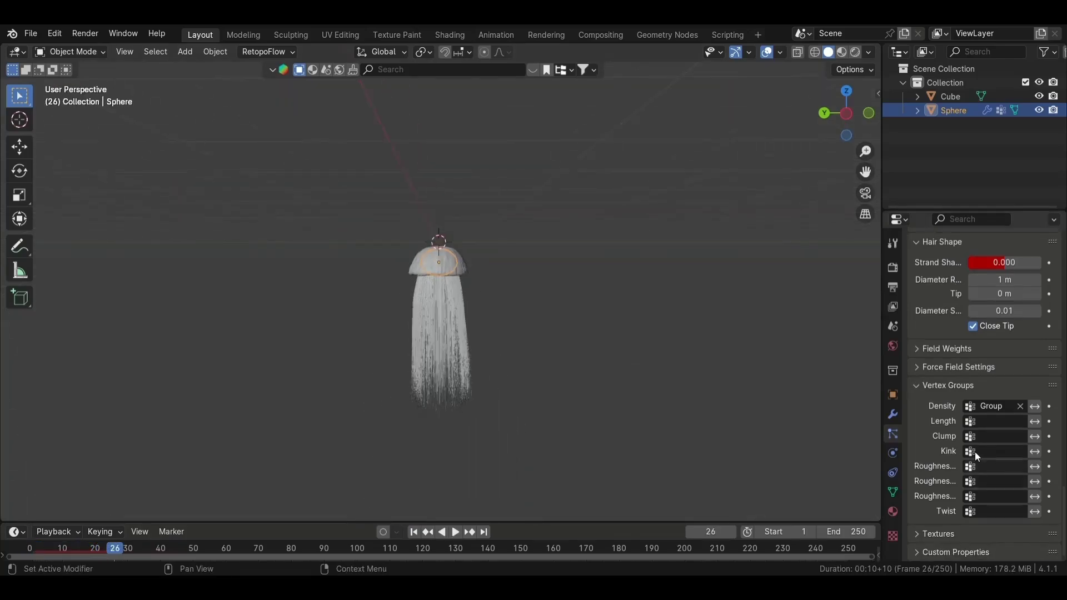
left_click(936, 368)
left_click(939, 348)
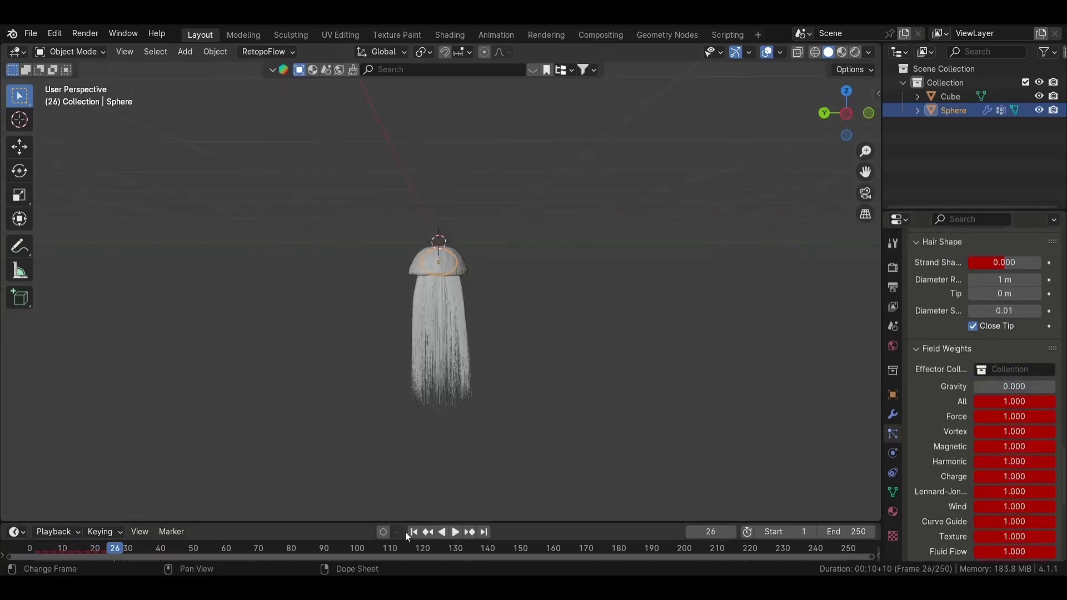
left_click(413, 532)
left_click(455, 531)
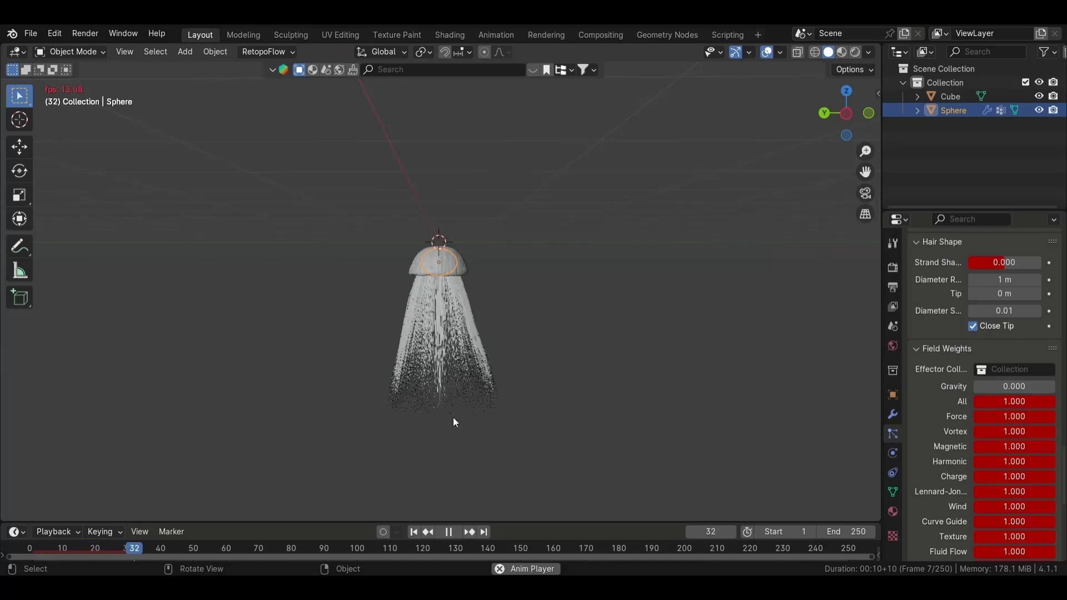
left_click(449, 532)
left_click(413, 532)
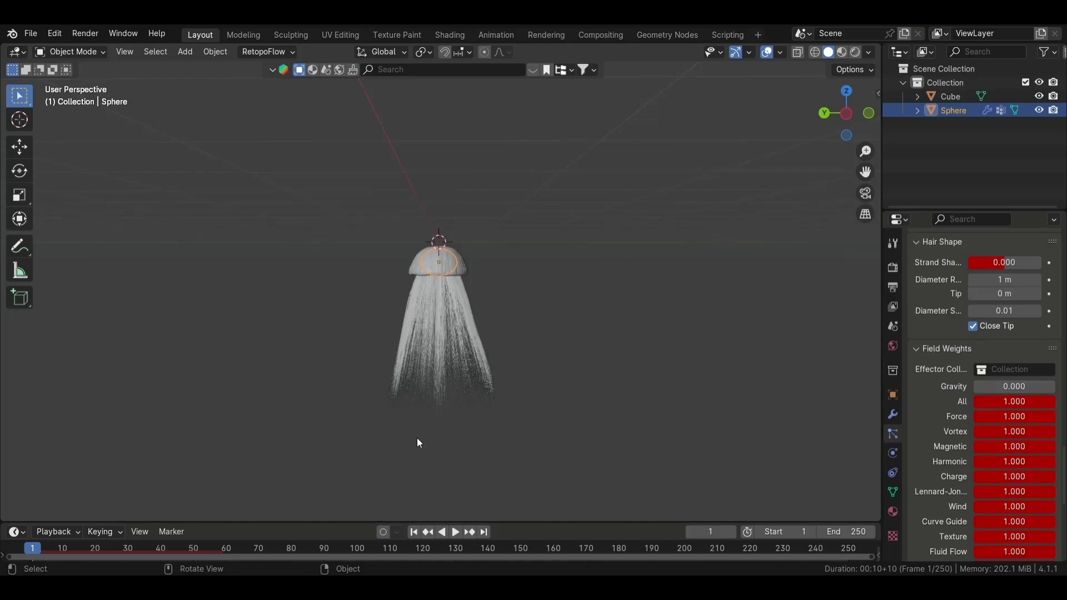
Inspect the jellyfish from below, then replay the simulation in Front view
middle_click_drag(466, 364, 513, 174)
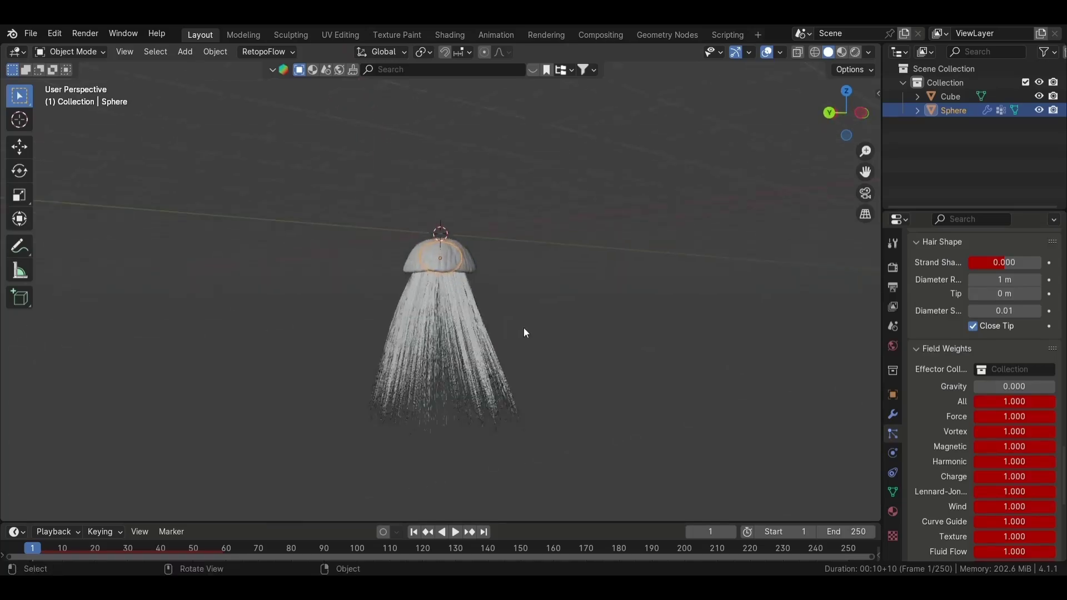
scroll(462, 258, "up", 2)
scroll(461, 256, "up", 2)
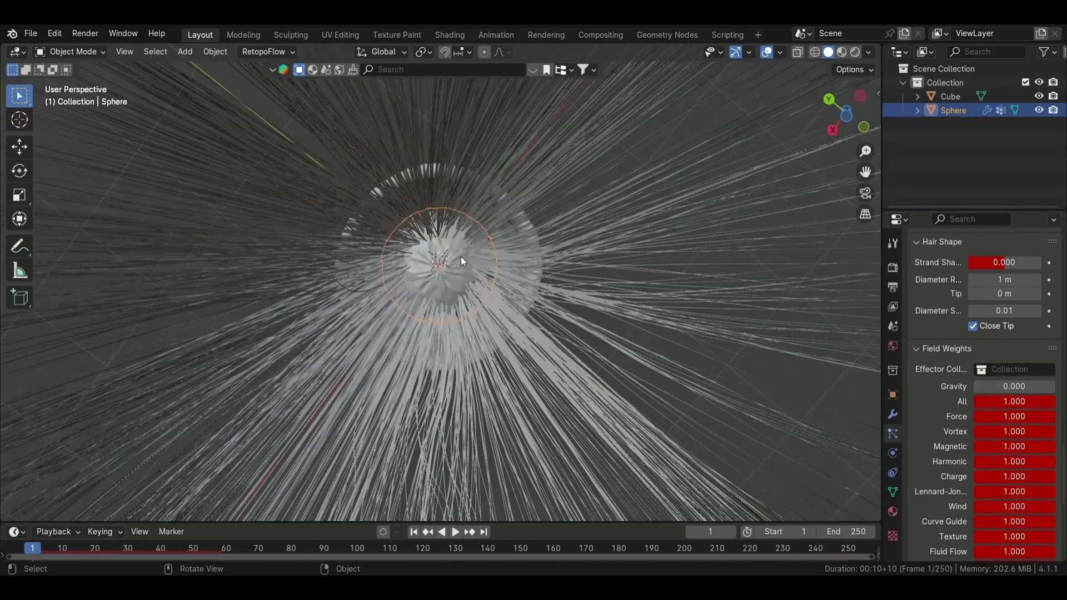
scroll(461, 256, "up", 1)
scroll(475, 287, "up", 1)
scroll(472, 281, "down", 2)
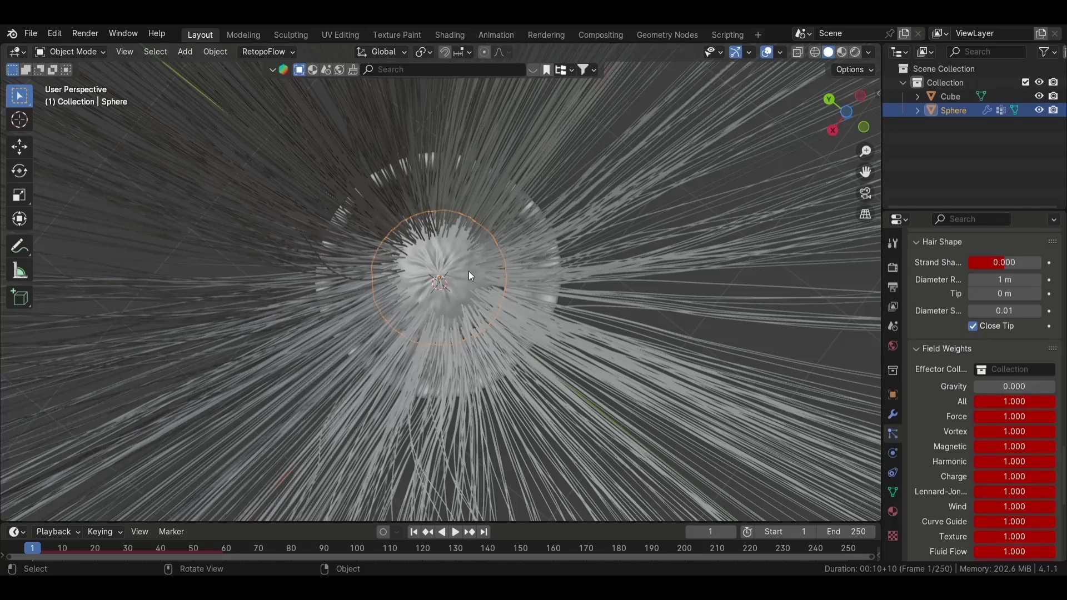
key("KP_1")
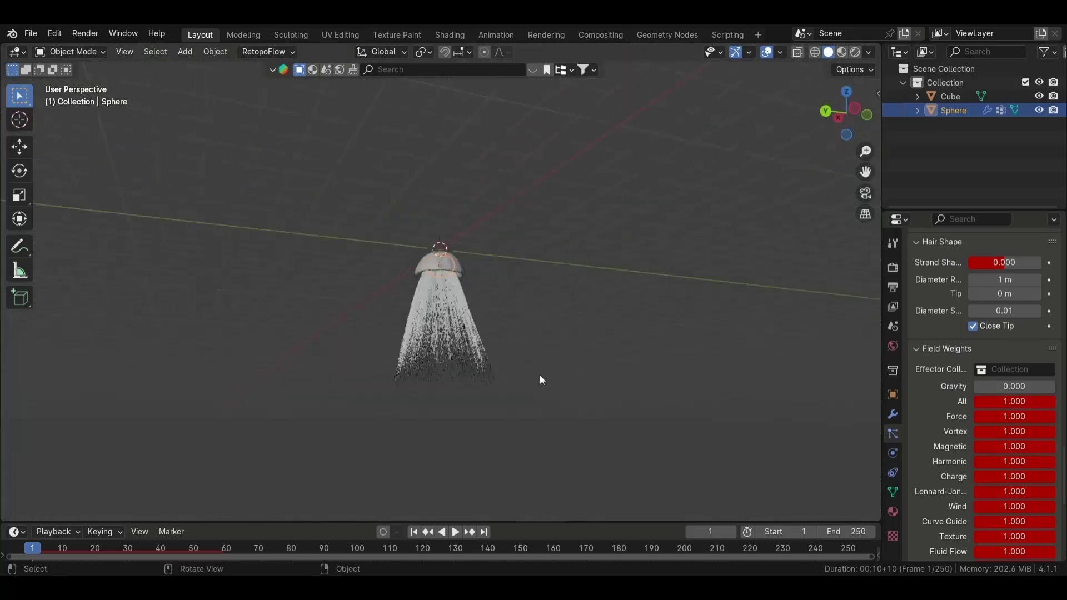
key("space")
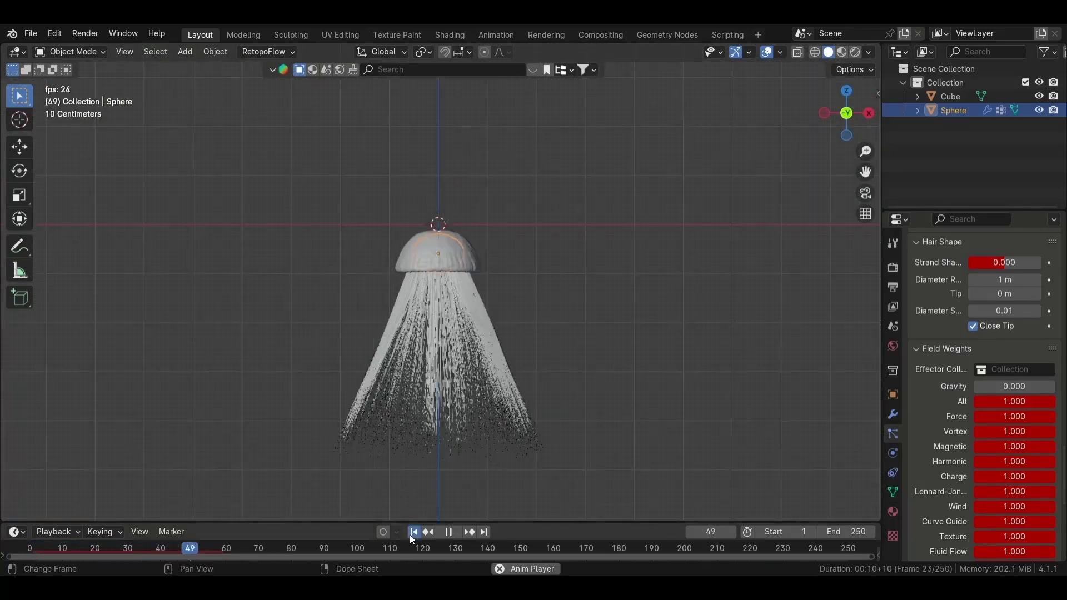
key("space")
Move the cap during playback to watch the hair react, then undo the move
scroll(966, 369, "up", 5)
scroll(995, 355, "up", 5)
scroll(1030, 339, "up", 5)
scroll(1023, 362, "up", 3)
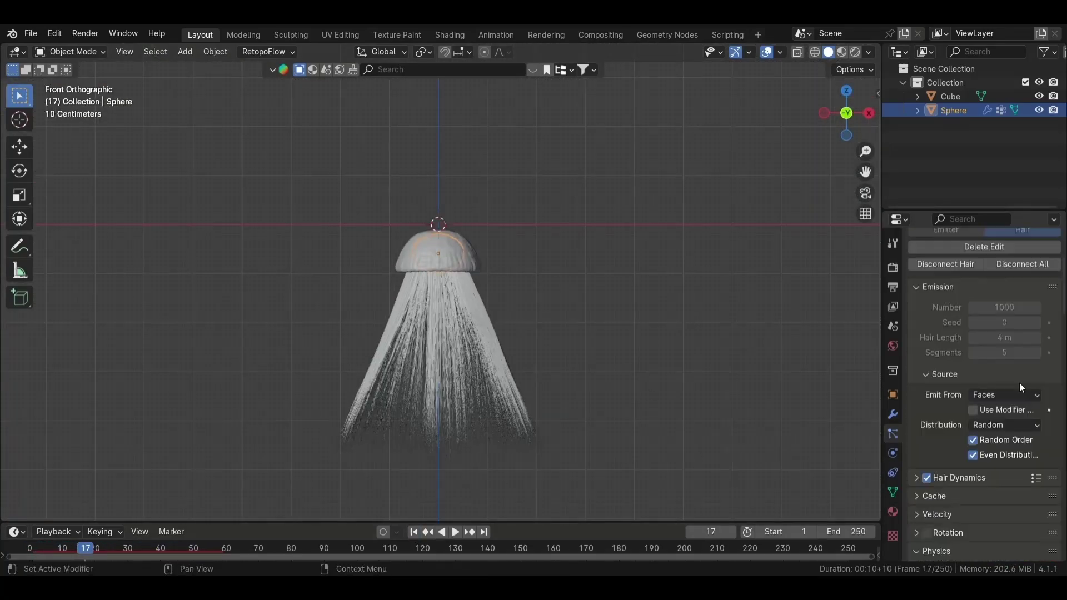
scroll(940, 401, "down", 15)
scroll(939, 400, "down", 5)
key("space")
left_click(422, 268)
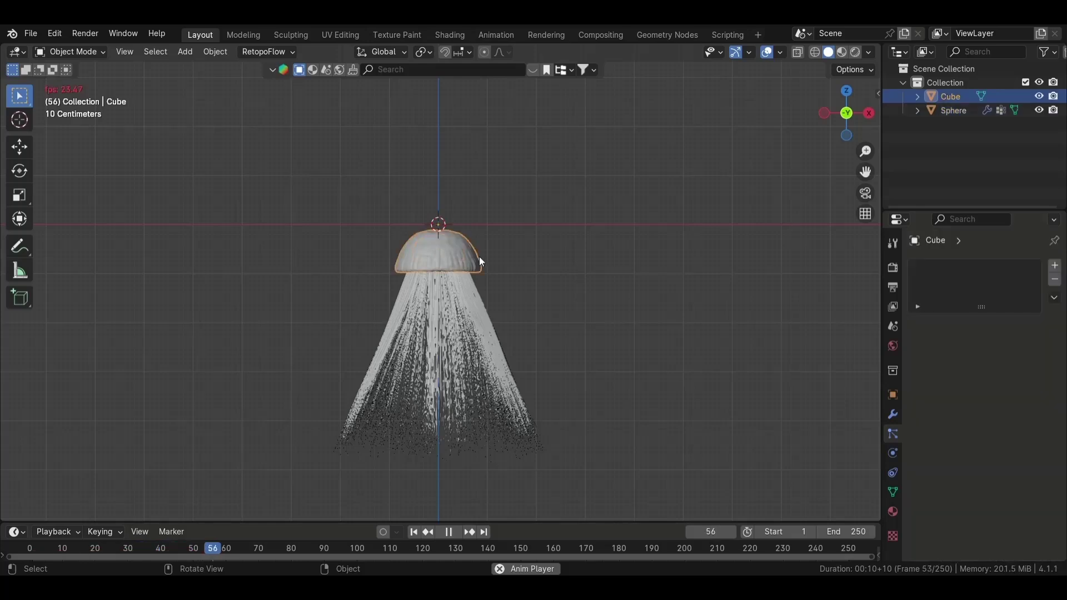
key("g")
left_click(414, 531)
key("space")
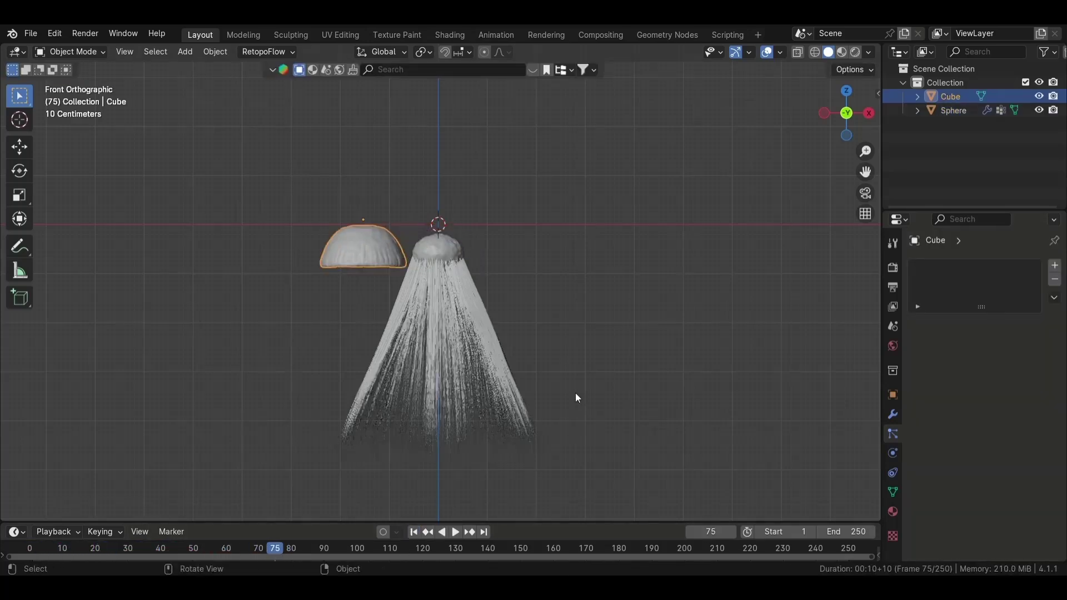
key("ctrl+z")
Move and rotate the hair-covered sphere to the left while testing the simulation playback
left_click(408, 261)
left_click(442, 339)
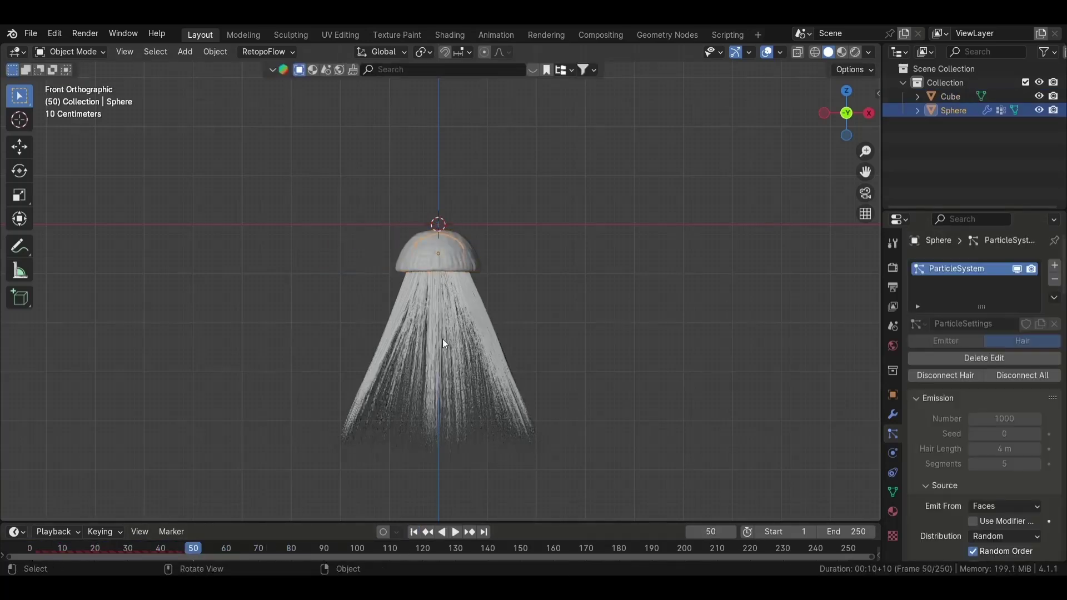
scroll(932, 479, "down", 10)
scroll(435, 246, "up", 2)
left_click(435, 246)
left_click(457, 291)
key("g")
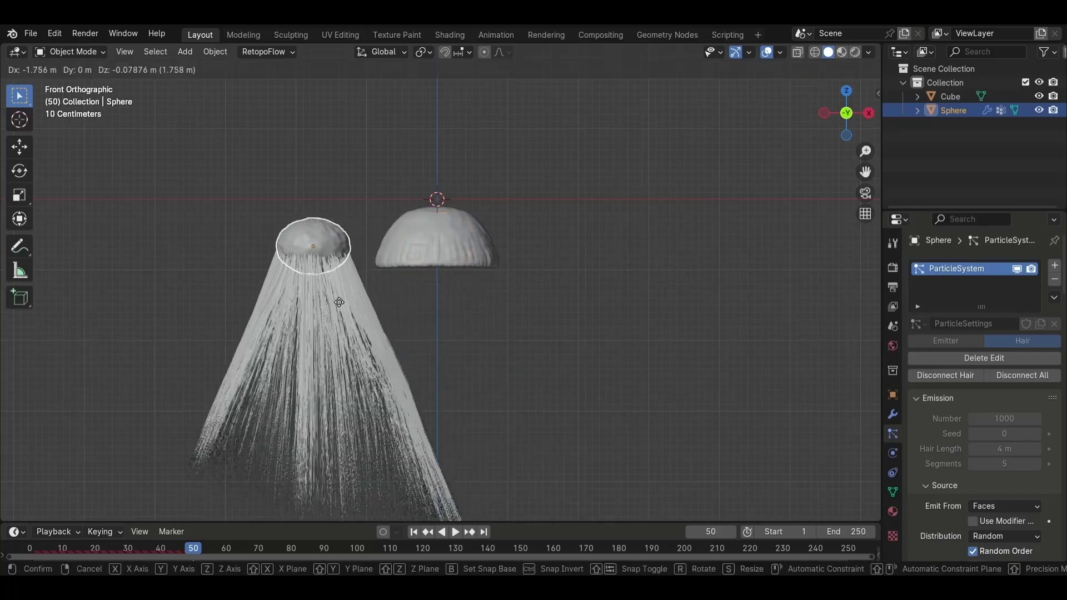
left_click(422, 362)
key("r")
left_click(392, 532)
key("space")
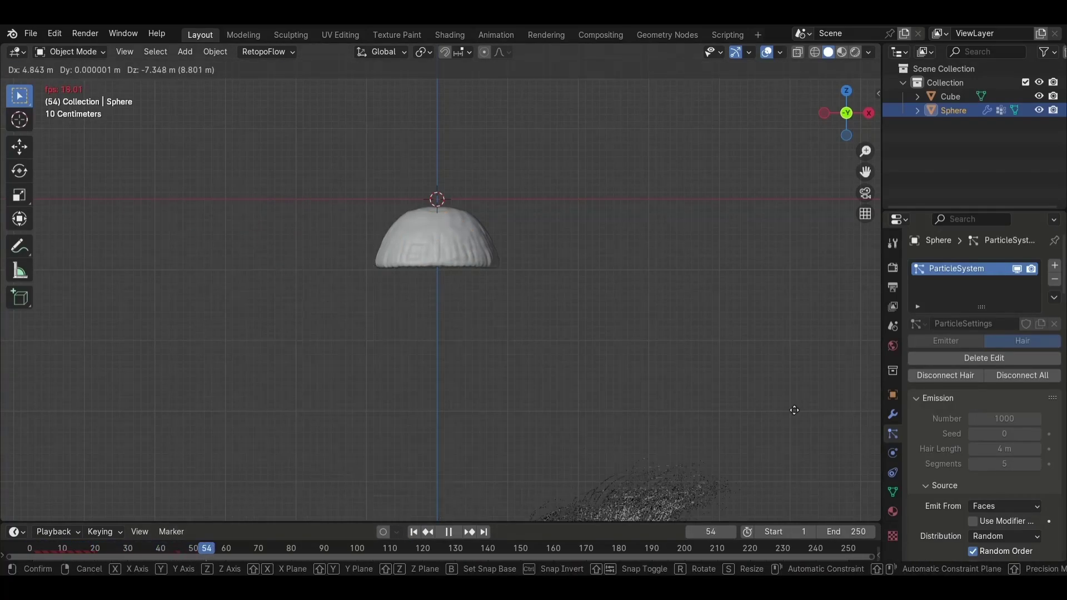
key("space")
Slide the cap sideways during playback to see tentacles trail, then undo back to the origin
key("KP_5")
key("space")
key("g")
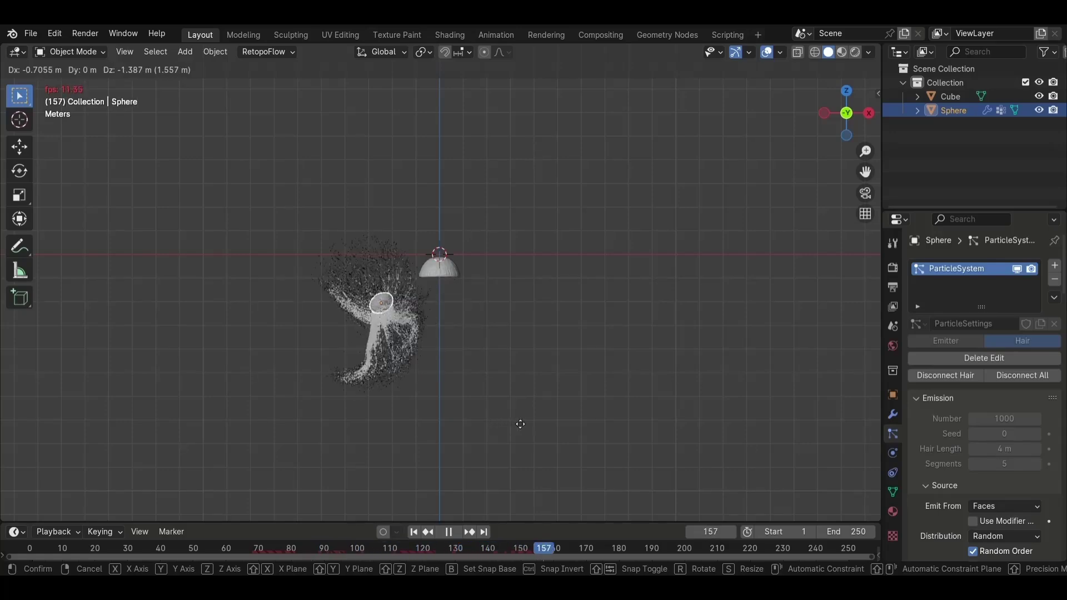
left_click(487, 425)
key("Escape")
scroll(470, 432, "up", 4)
key("ctrl+z")
key("ctrl+z")
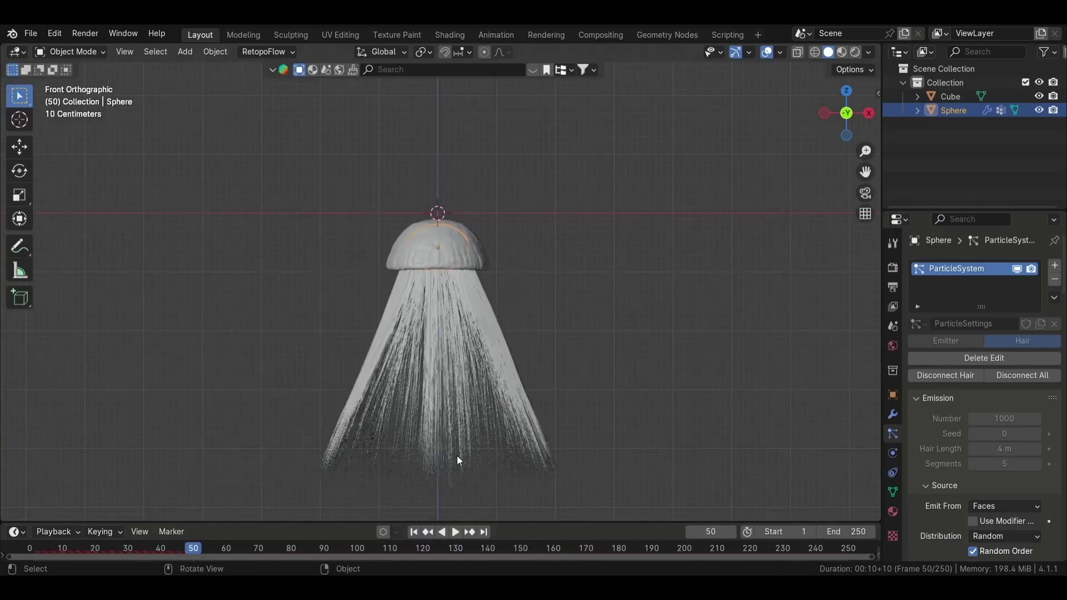
scroll(569, 379, "down", 4)
Watch the hair playback, then set the Gravity field weight to 0.5
scroll(942, 458, "down", 10)
scroll(1005, 439, "down", 8)
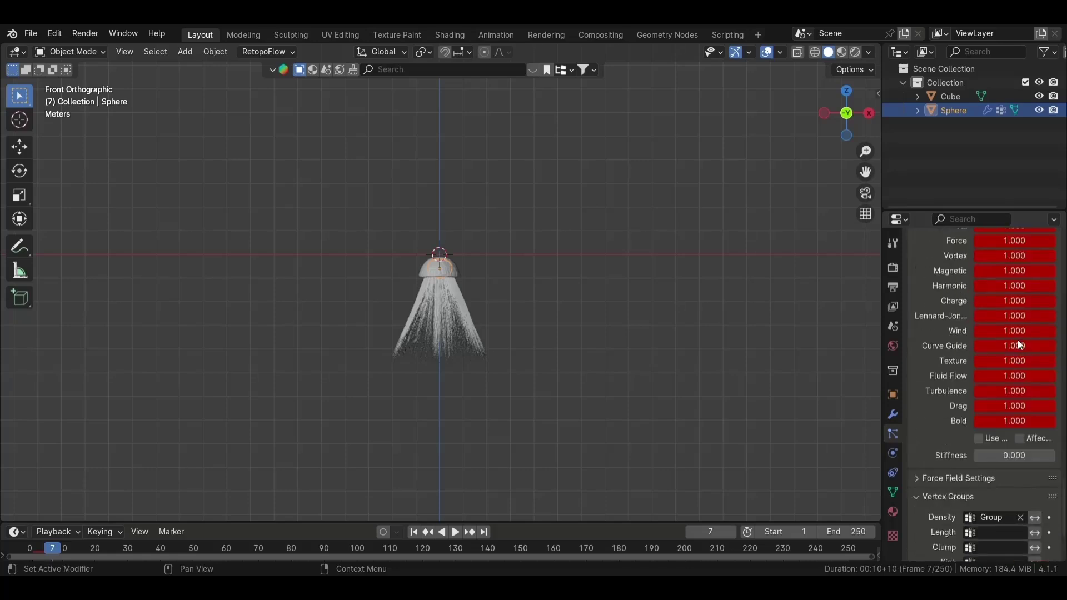
scroll(1018, 340, "up", 5)
key("space")
scroll(622, 362, "up", 2)
key("space")
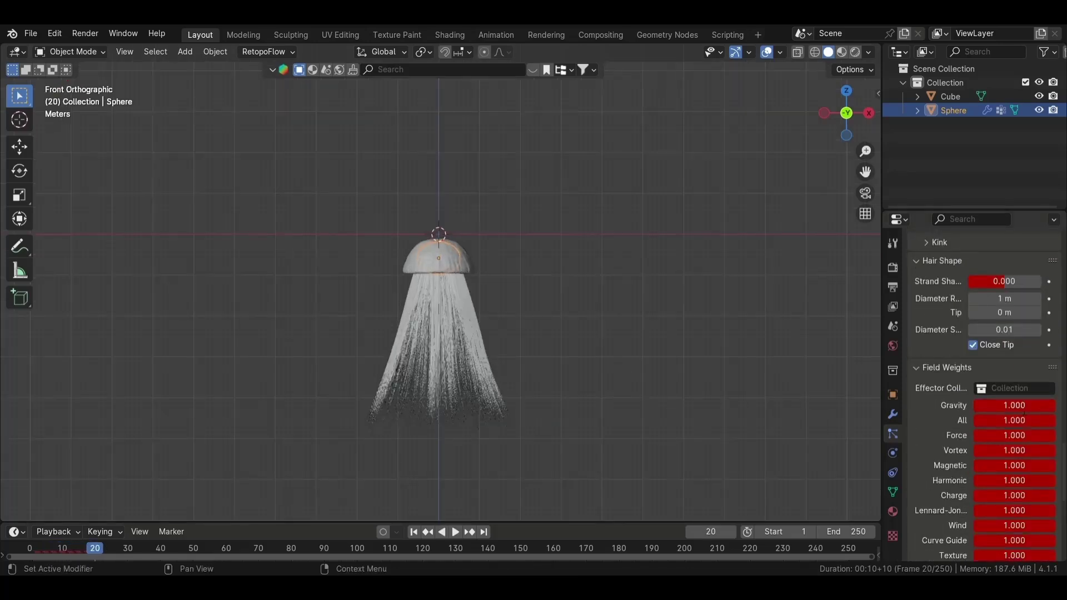
type("0.5")
key("Return")
Retest the hair by moving the cap left during playback, then undo the move
key("space")
key("g")
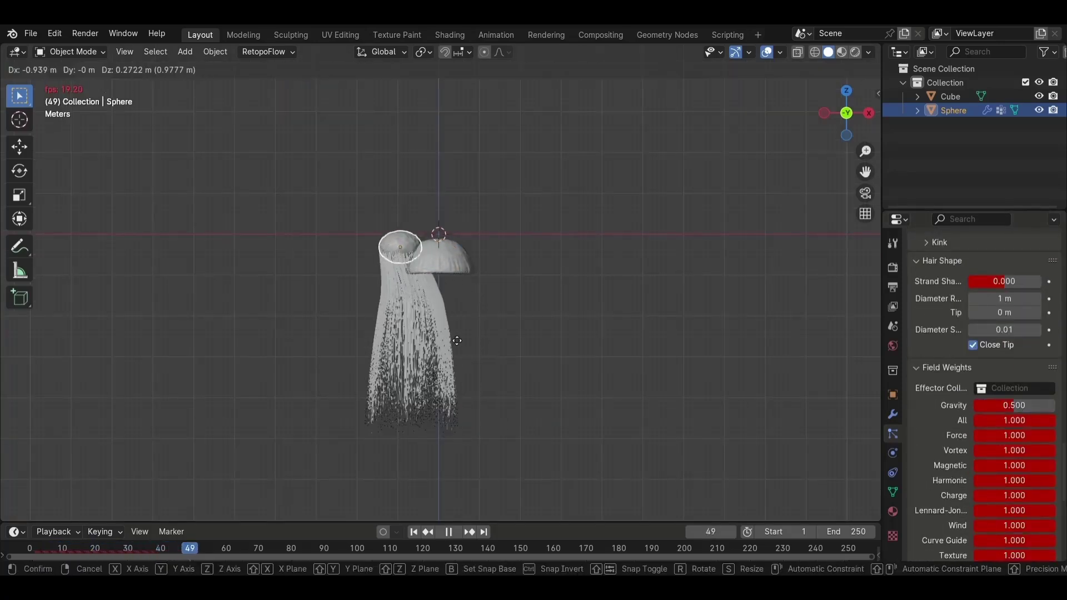
left_click(428, 349)
key("space")
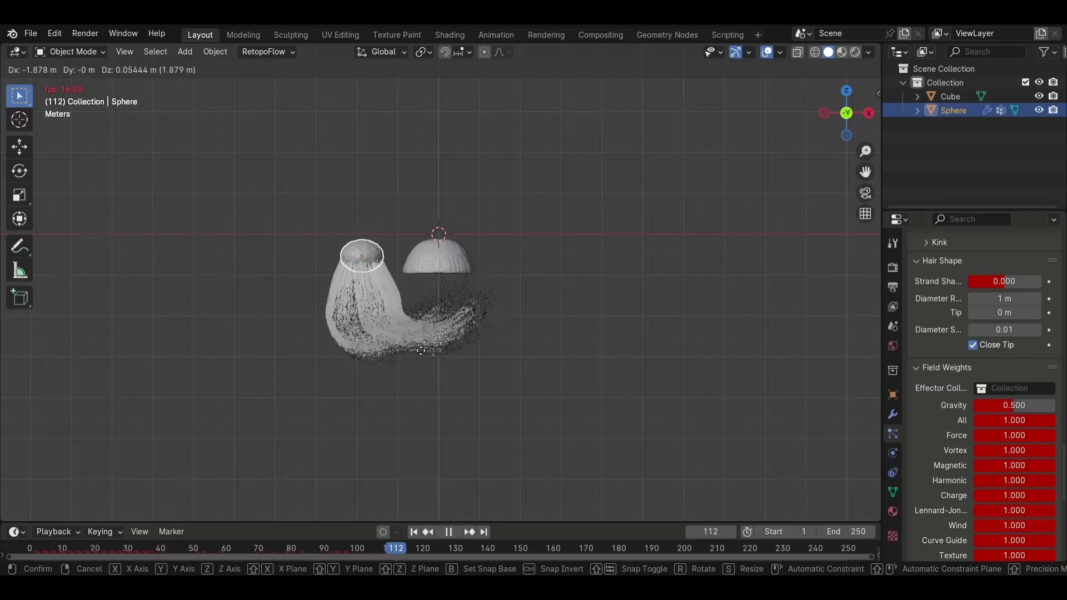
left_click(413, 532)
scroll(529, 400, "up", 2)
scroll(528, 401, "down", 2)
scroll(1012, 379, "up", 4)
scroll(1011, 379, "up", 4)
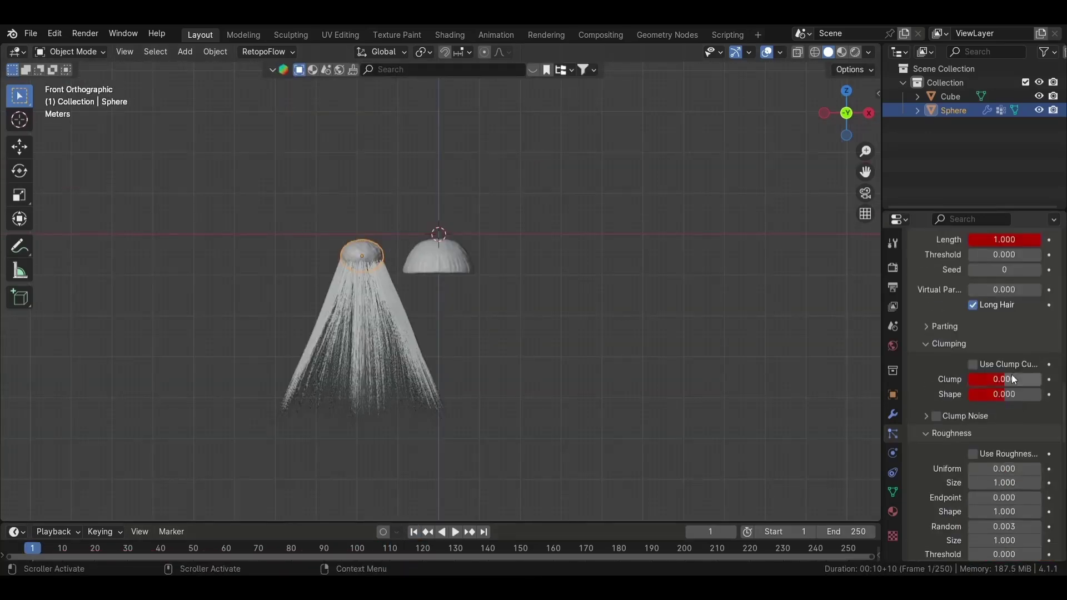
key("ctrl+z")
Replay the simulation, then deselect everything in Front view
key("space")
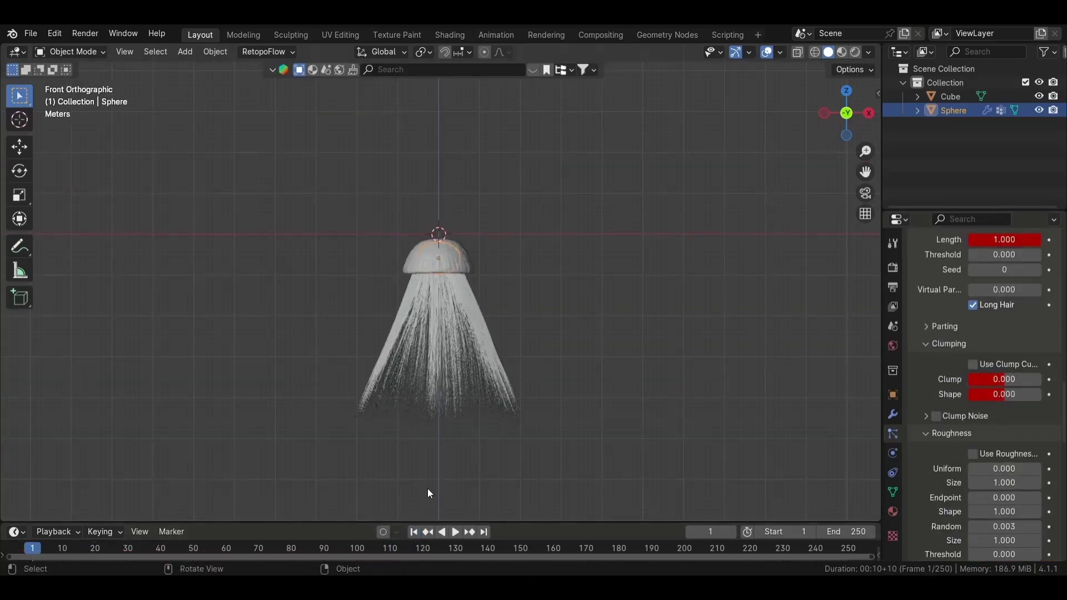
scroll(517, 323, "up", 4)
scroll(645, 294, "down", 3)
scroll(658, 235, "up", 2)
key("space")
key("KP_1")
key("alt+a")
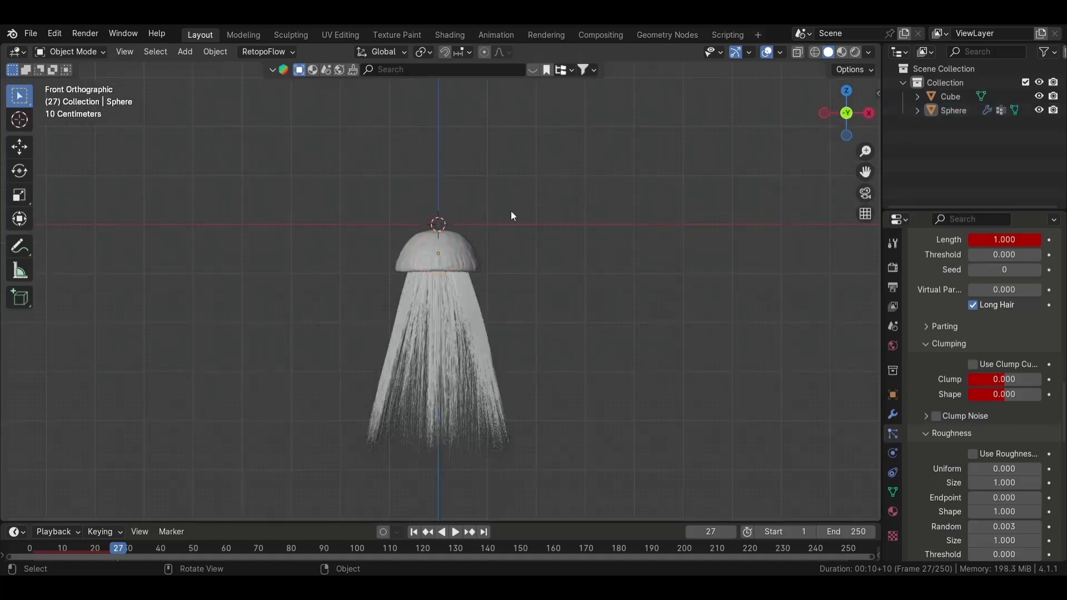
key("shift+a")
Add a plane, shift it along Y and rotate it 90° on X to stand upright
left_click(528, 239)
scroll(626, 239, "down", 4)
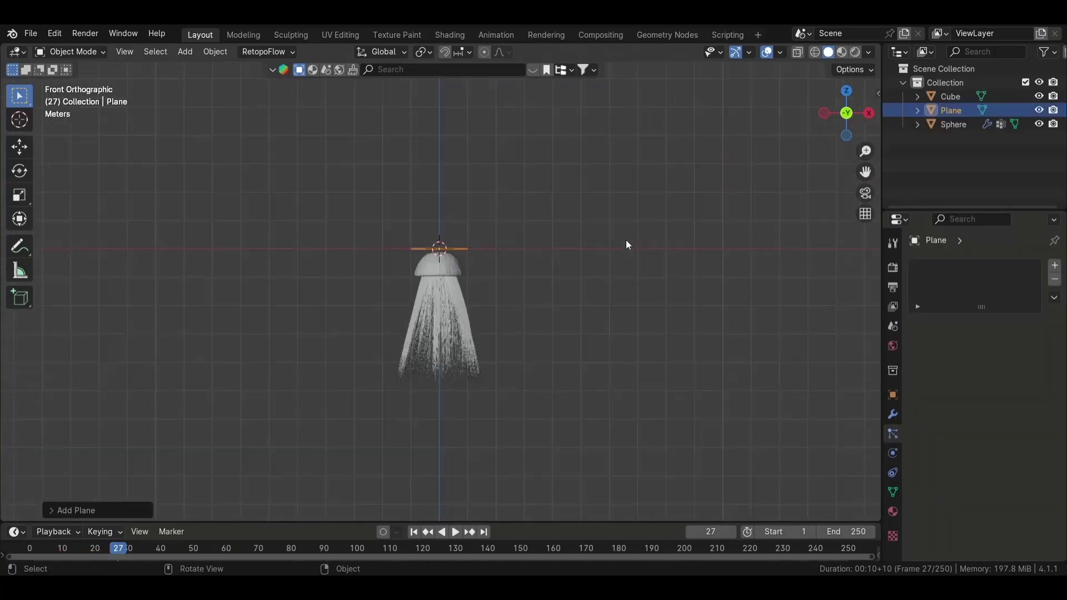
key("g")
key("y")
key("x")
left_click(480, 272)
scroll(418, 282, "up", 3)
type("rx")
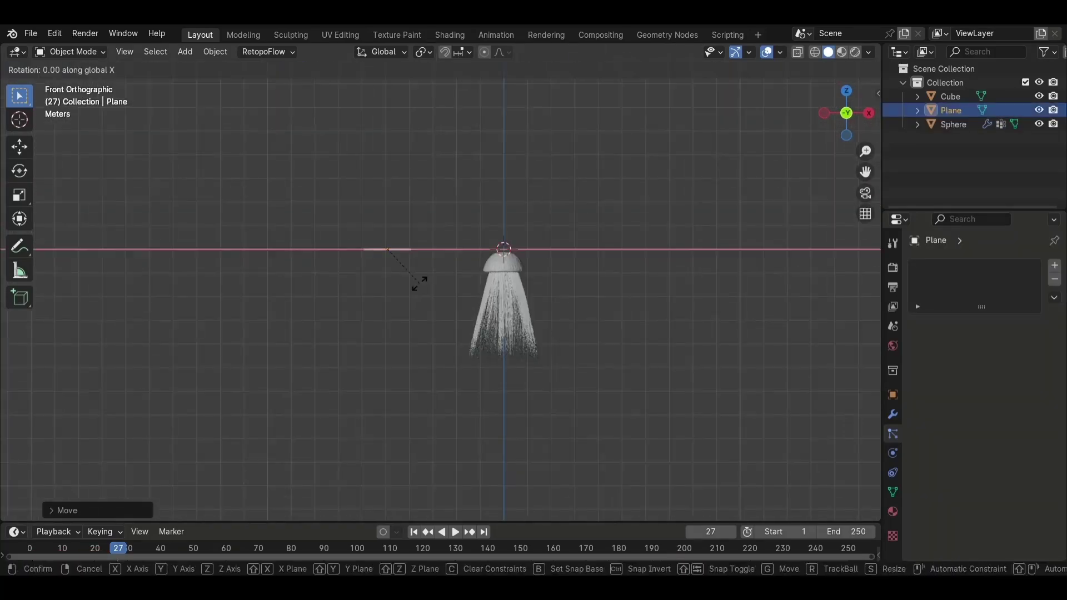
type("90")
key("Return")
In Edit Mode, drag the plane's bottom edge down along Z into a long strip
key("Tab")
scroll(419, 288, "down", 5)
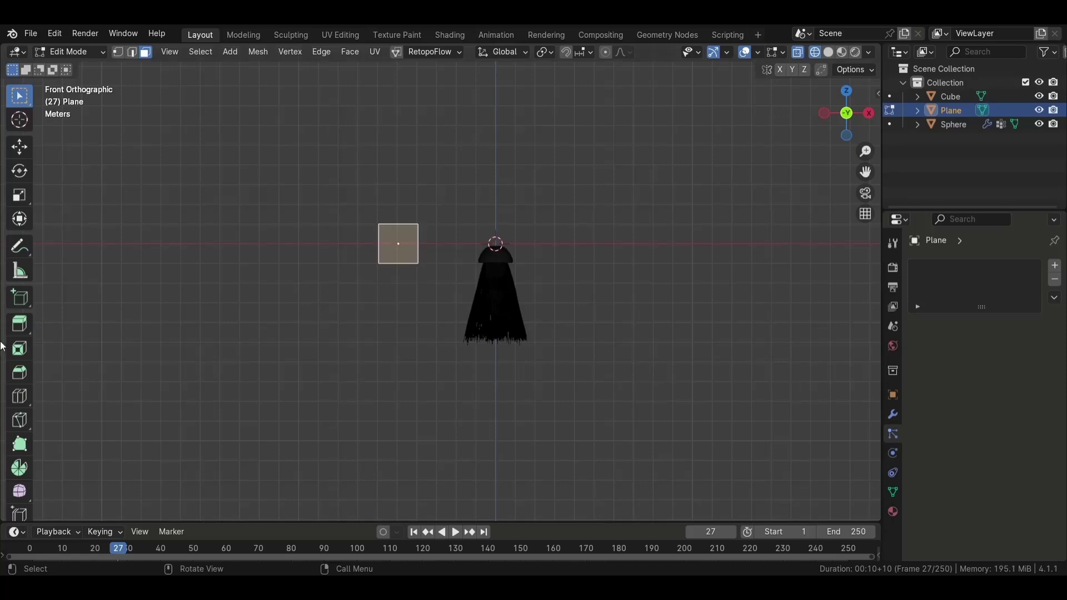
left_click(132, 52)
scroll(389, 255, "down", 3)
left_click(416, 273)
key("g")
key("z")
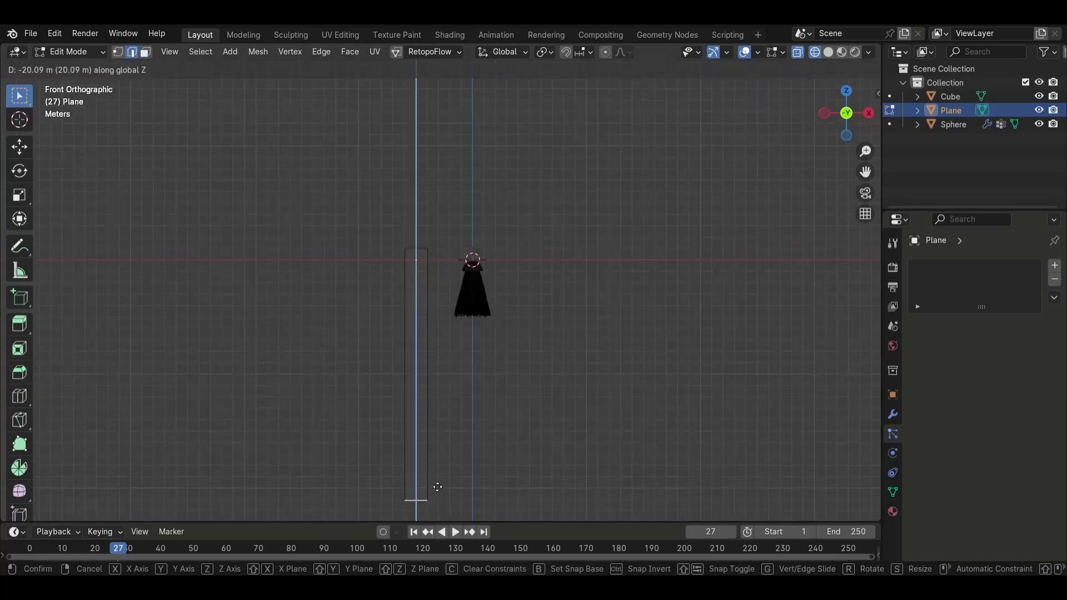
left_click(519, 359)
Narrow and taper the strip's bottom end, then return to Object Mode
scroll(551, 354, "up", 3)
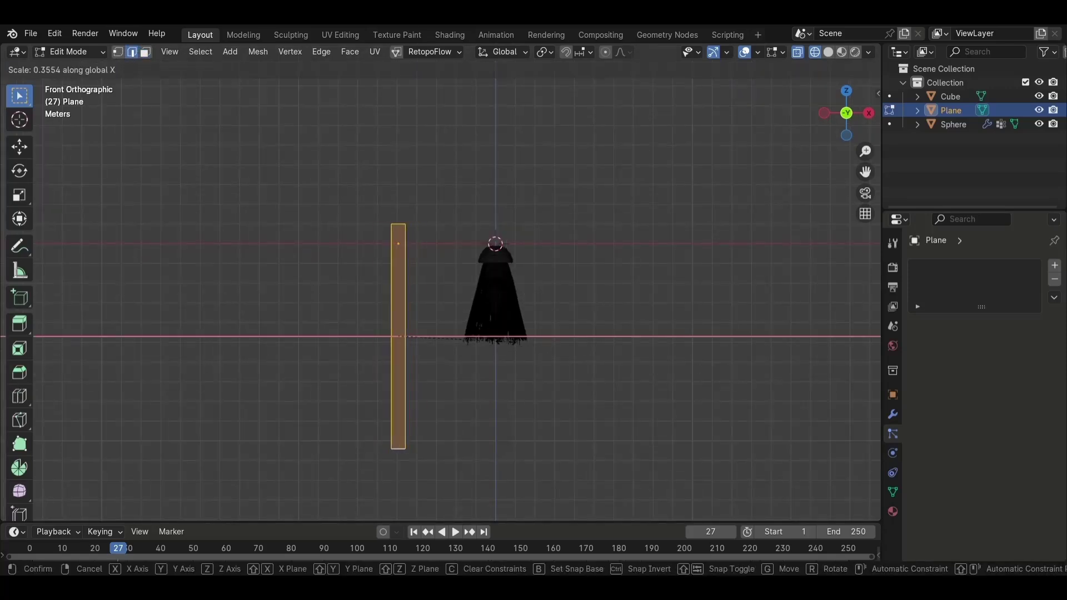
key("Return")
scroll(555, 406, "up", 2)
key("s")
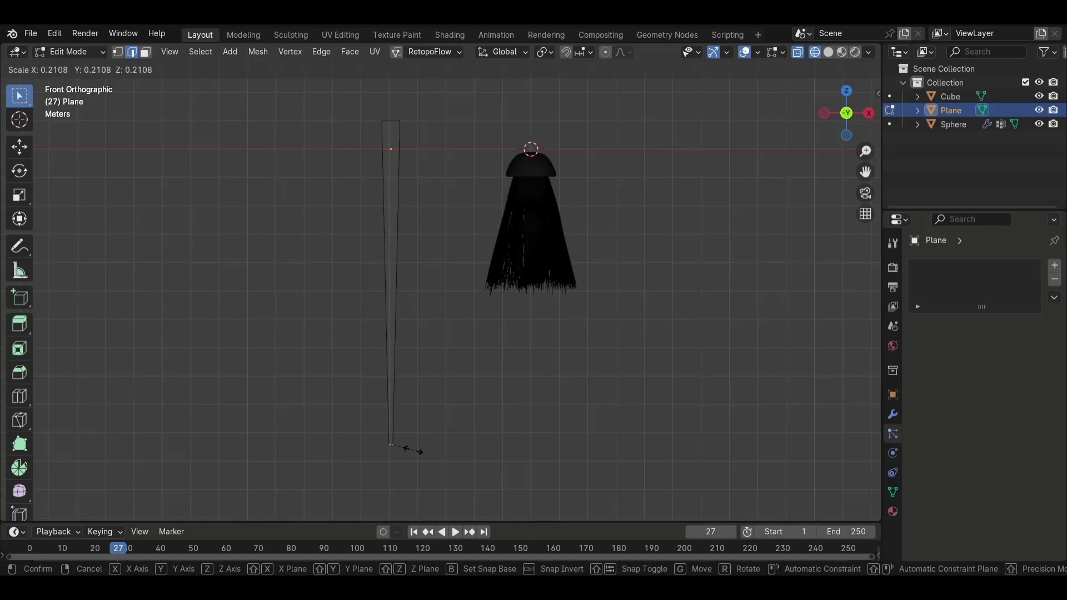
key("Return")
key("Tab")
Position the strip under the cap centre by moving it along Z and X
scroll(364, 285, "up", 1)
key("g")
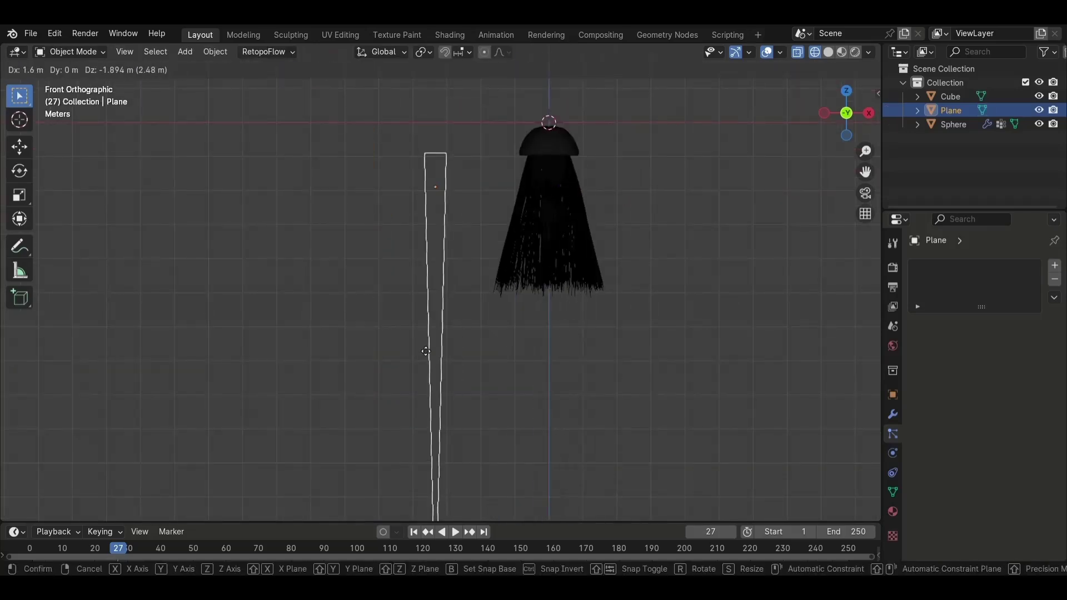
right_click(408, 351)
key("g")
key("z")
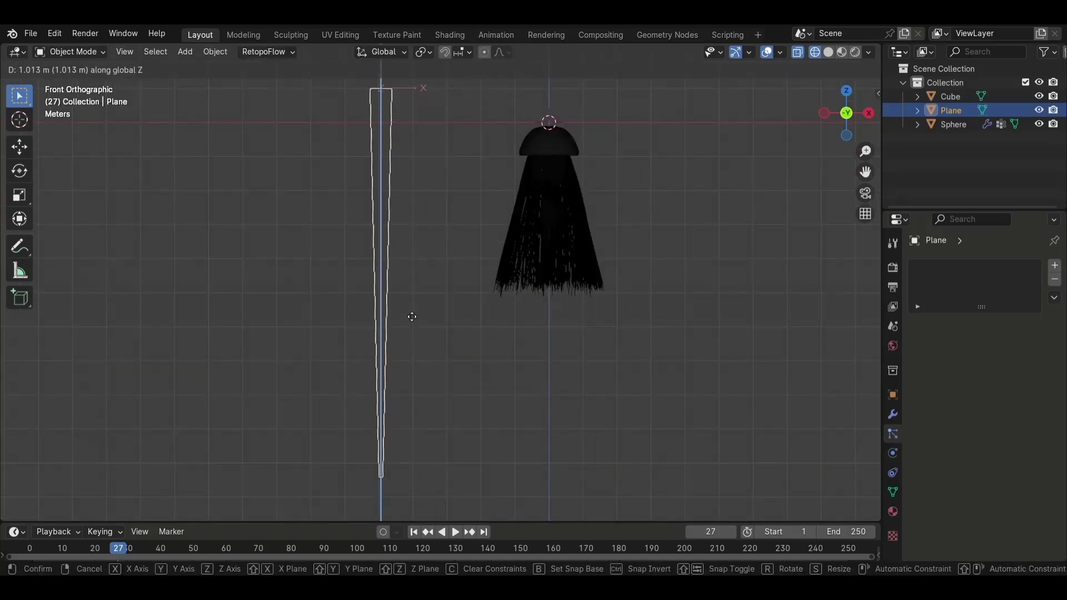
left_click(412, 317)
middle_click_drag(411, 317, 295, 325, "shift")
key("g")
right_click(555, 346)
key("g")
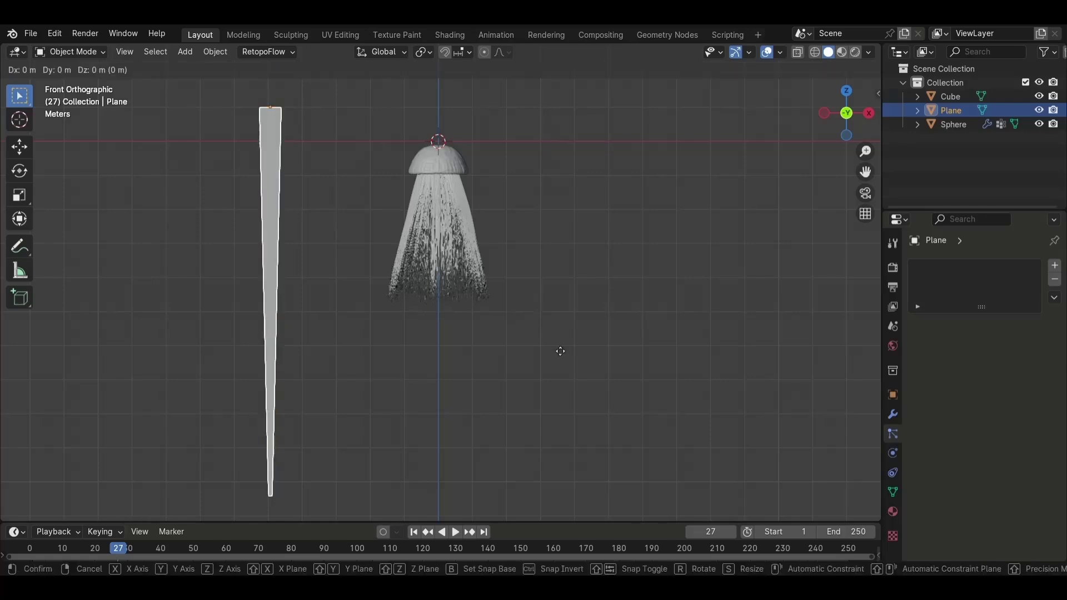
key("x")
left_click(549, 195)
Shrink the strip and scale it narrower along X
scroll(549, 194, "up", 4)
key("g")
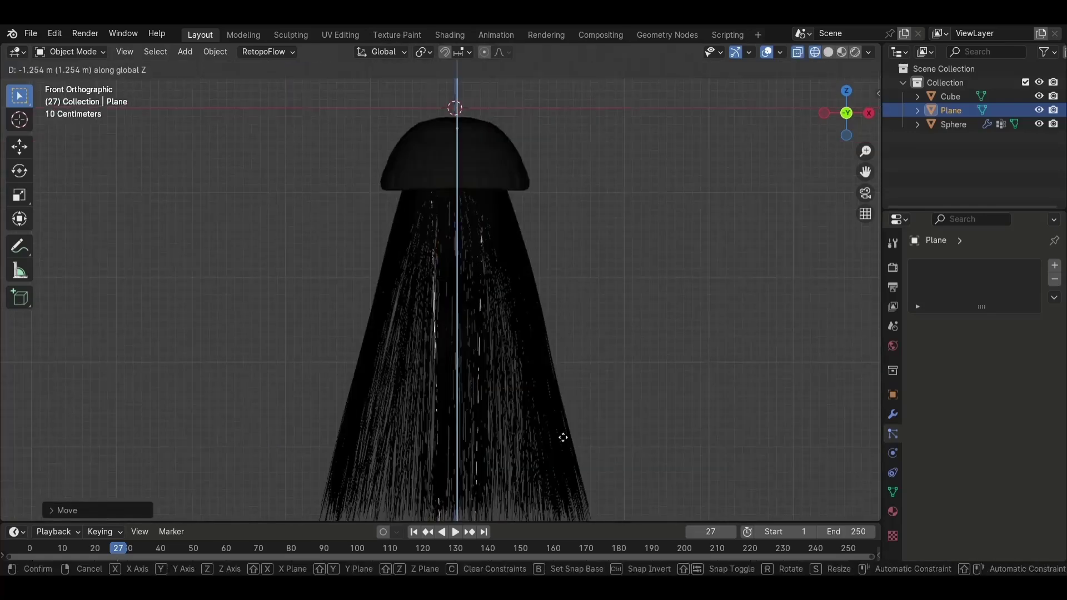
left_click(565, 431)
scroll(566, 431, "down", 4)
key("s")
left_click(512, 315)
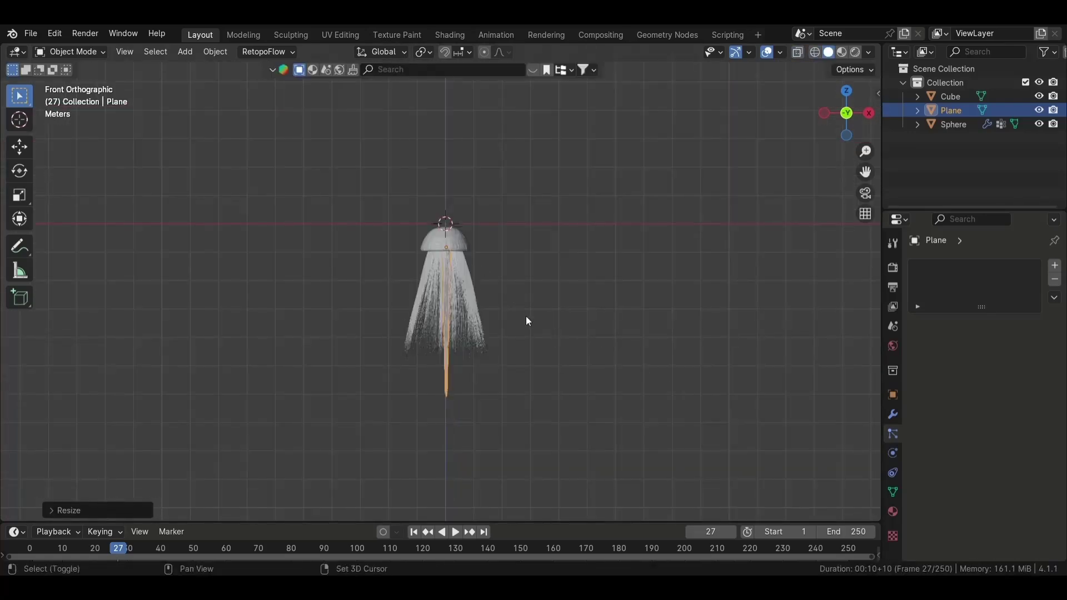
scroll(523, 300, "up", 3)
scroll(520, 285, "up", 2)
key("s")
key("x")
key("Escape")
scroll(571, 276, "down", 5)
Check the strip from above and around the jellyfish, cancelling a duplicate, then return to Front view
key("KP_7")
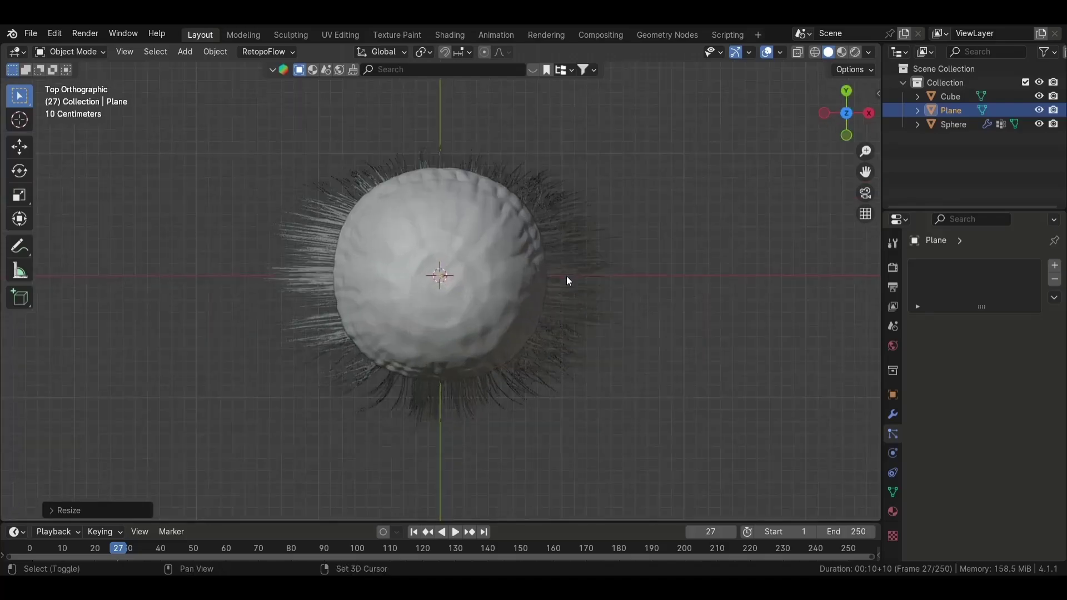
scroll(574, 313, "up", 5)
key("shift+d")
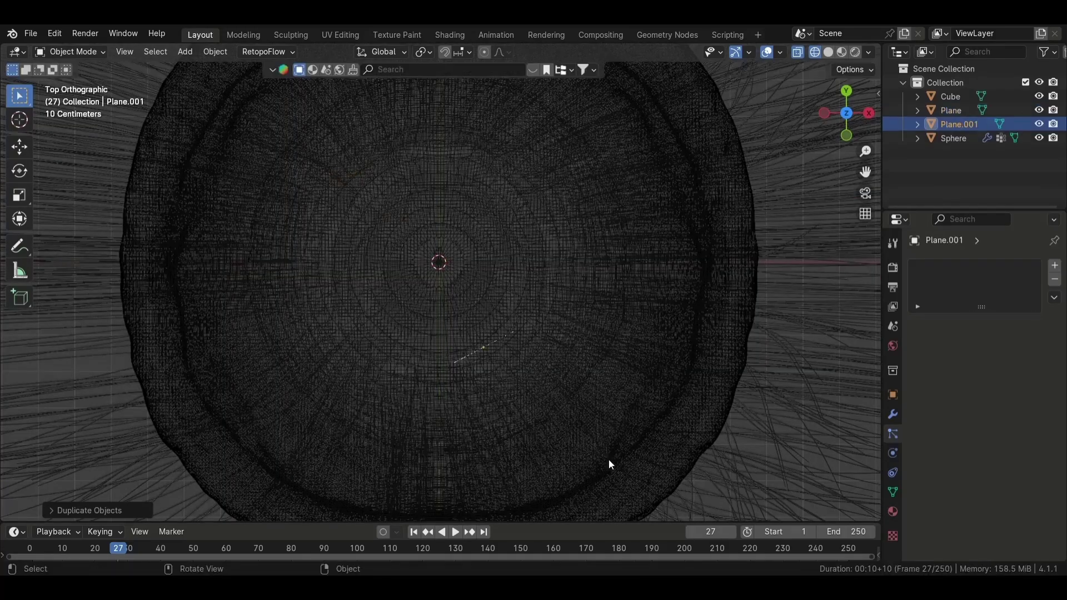
middle_click_drag(609, 459, 589, 189)
scroll(589, 189, "down", 5)
right_click(558, 251)
middle_click_drag(558, 251, 608, 438)
scroll(608, 439, "up", 4)
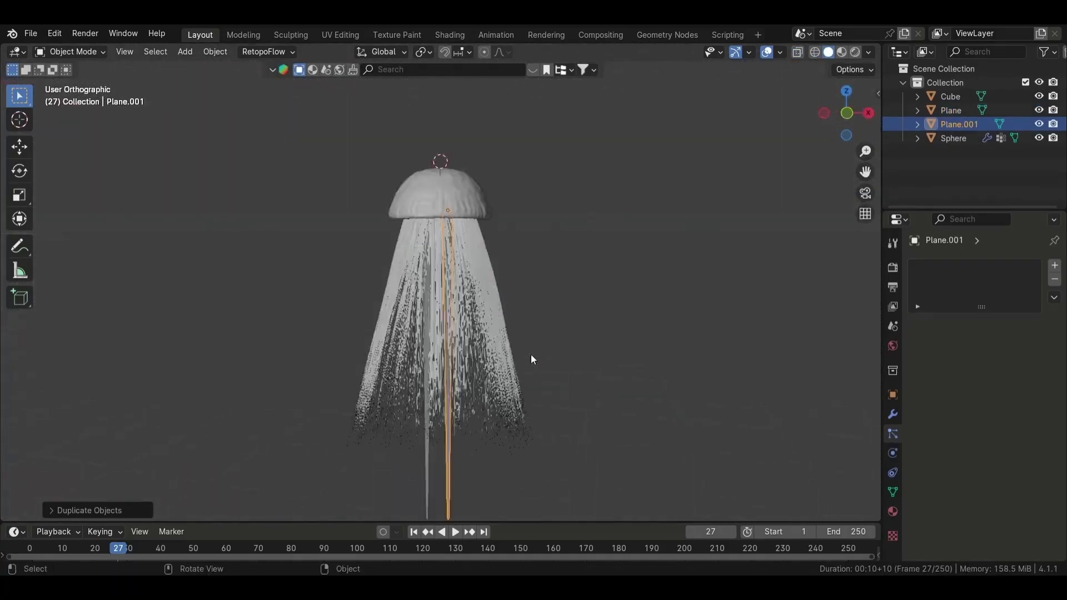
key("KP_1")
Delete the duplicate strip and enter Edit Mode on the tapered strip
key("Delete")
left_click(408, 350)
scroll(408, 350, "down", 3)
key("Tab")
scroll(452, 417, "up", 5)
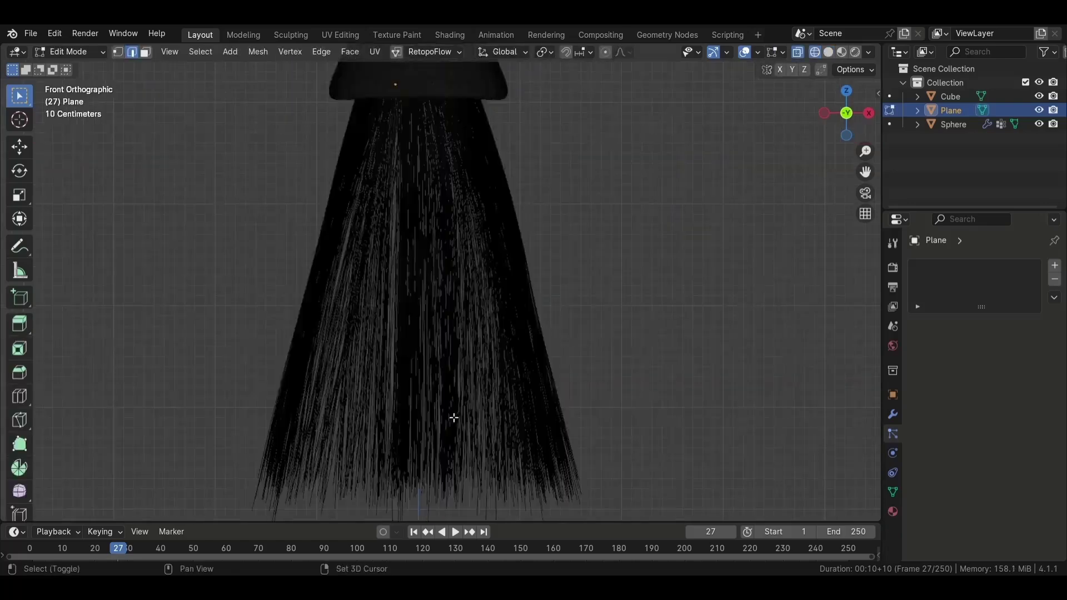
Try vertical loop cuts on the strip, then undo them
left_click(92, 511)
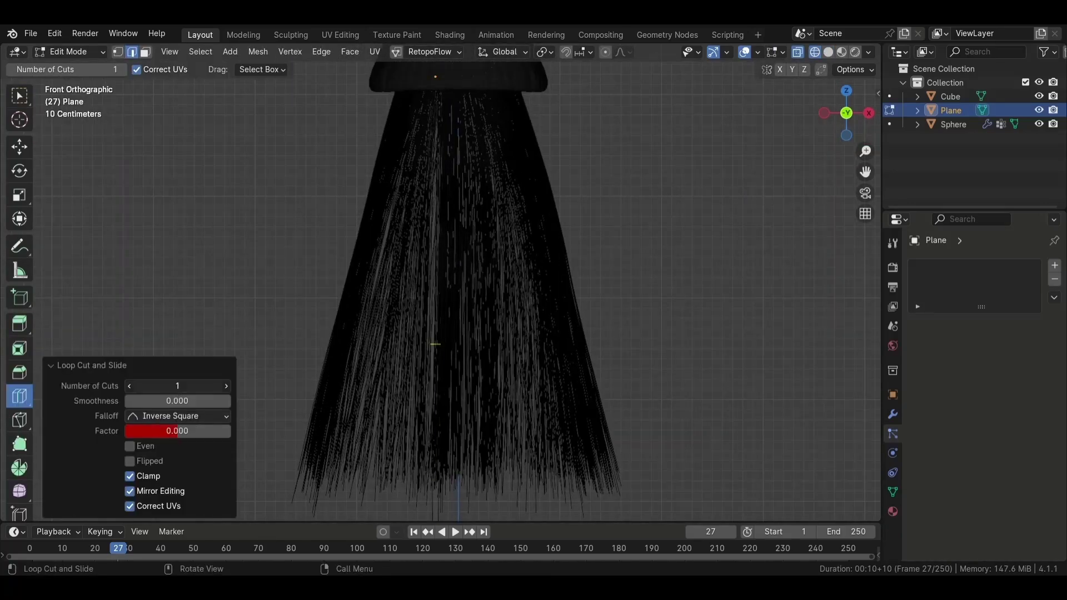
scroll(445, 324, "up", 4)
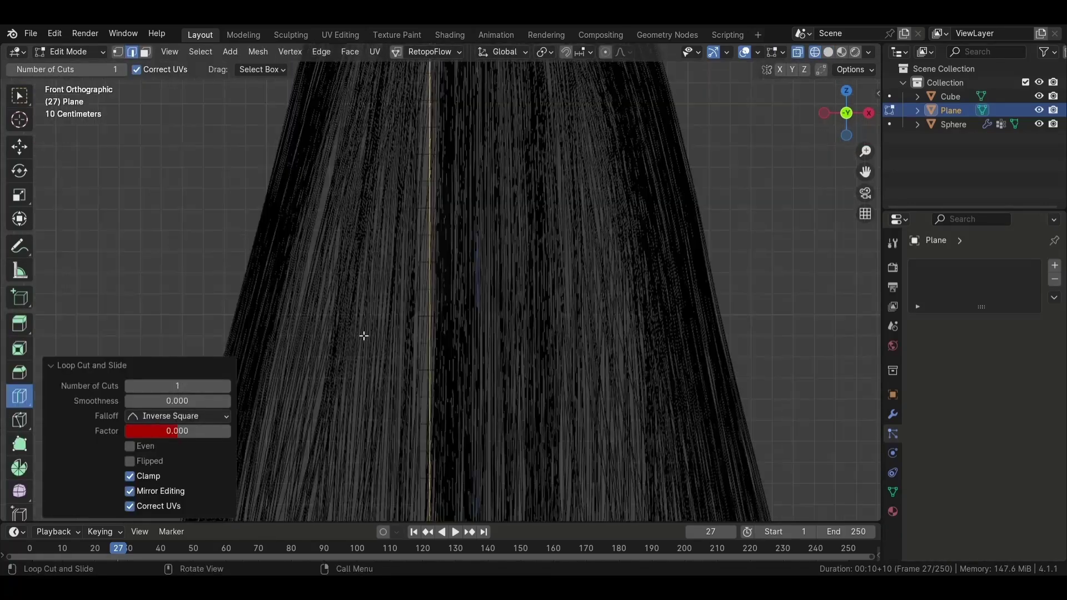
left_click_drag(167, 386, 189, 385)
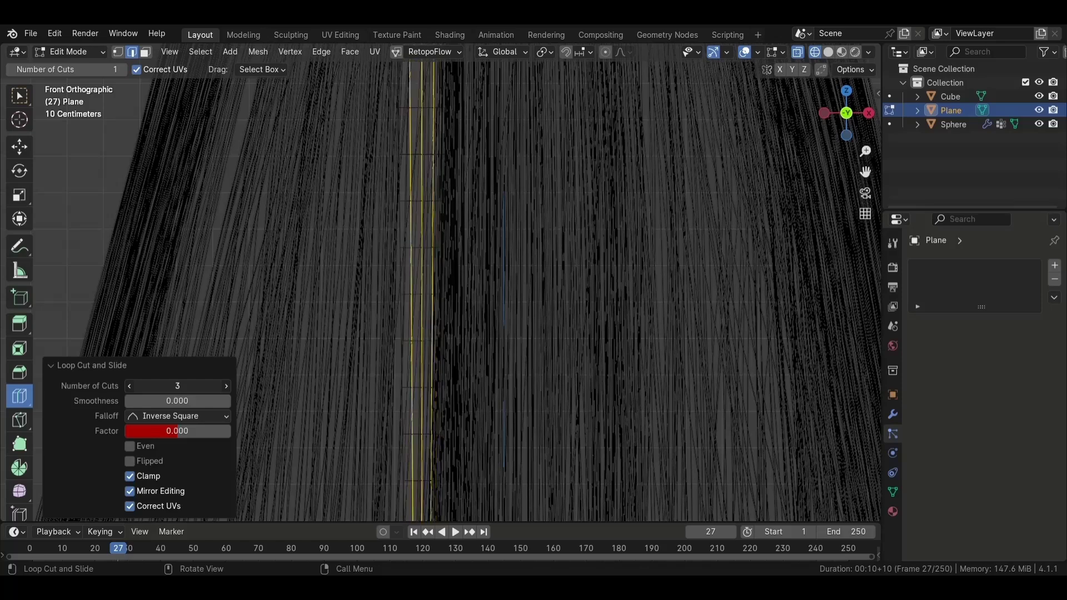
key("ctrl+z")
Add six horizontal loop cuts across the strip and return to Object Mode
left_click(361, 378)
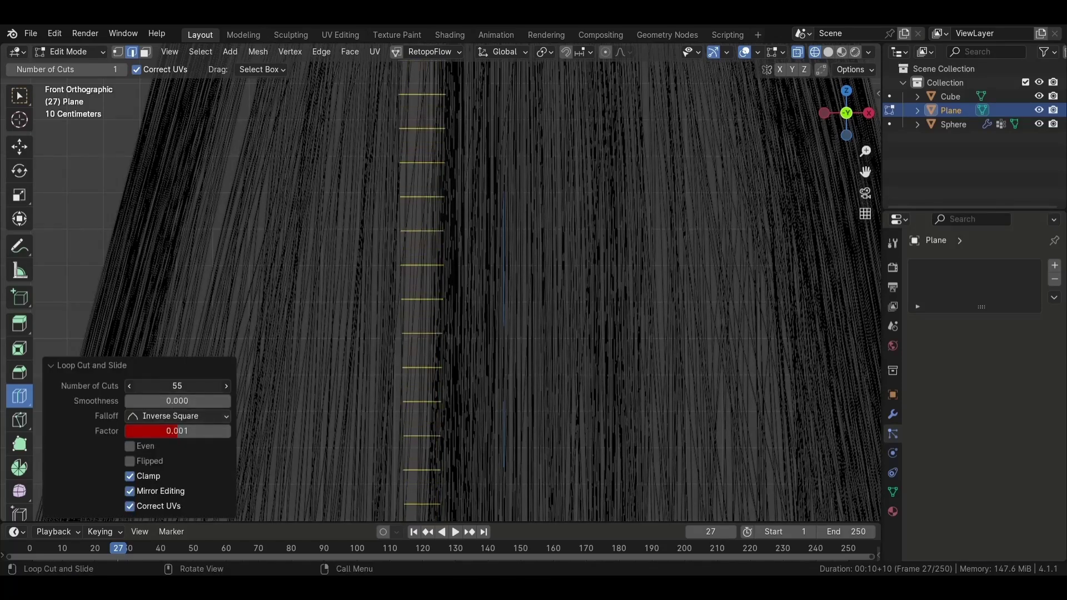
left_click_drag(161, 383, 183, 382)
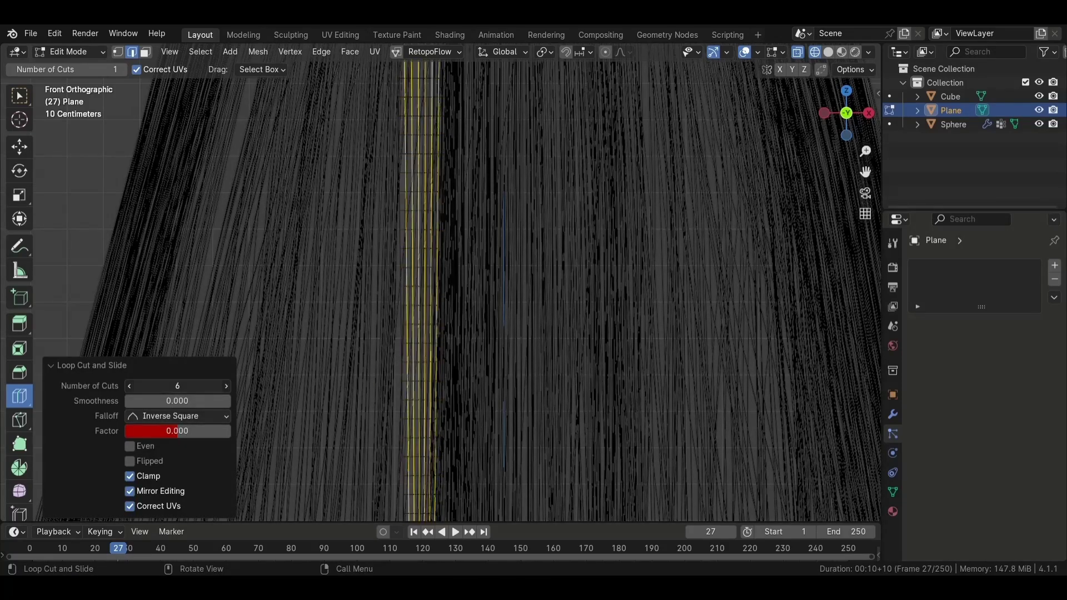
key("Tab")
middle_click_drag(445, 334, 474, 307)
scroll(474, 308, "down", 3)
In top view, move the strip along X away from the jellyfish
key("KP_7")
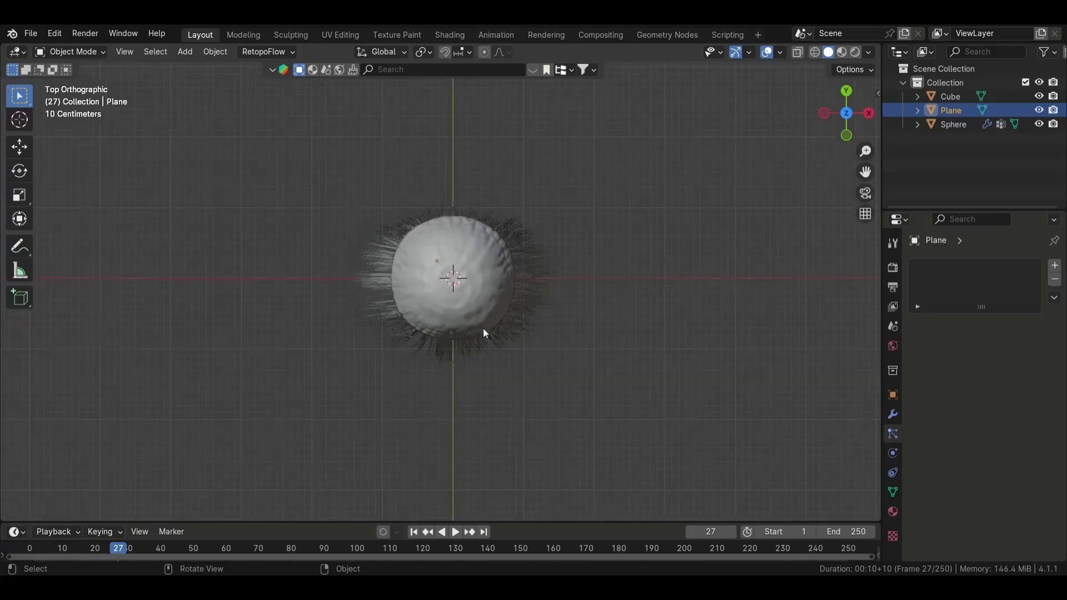
key("g")
key("x")
left_click(353, 344)
scroll(352, 343, "up", 5)
scroll(352, 344, "up", 3)
Try a Mesh Deform modifier on the strip, then remove it
left_click(893, 412)
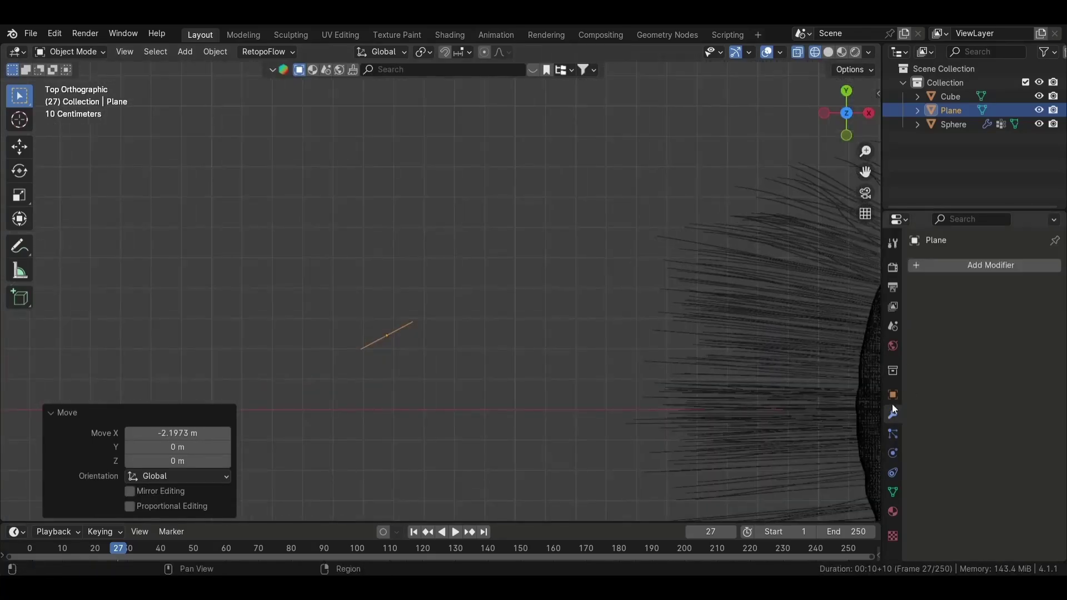
left_click(928, 262)
type("t")
key("BackSpace")
type("m")
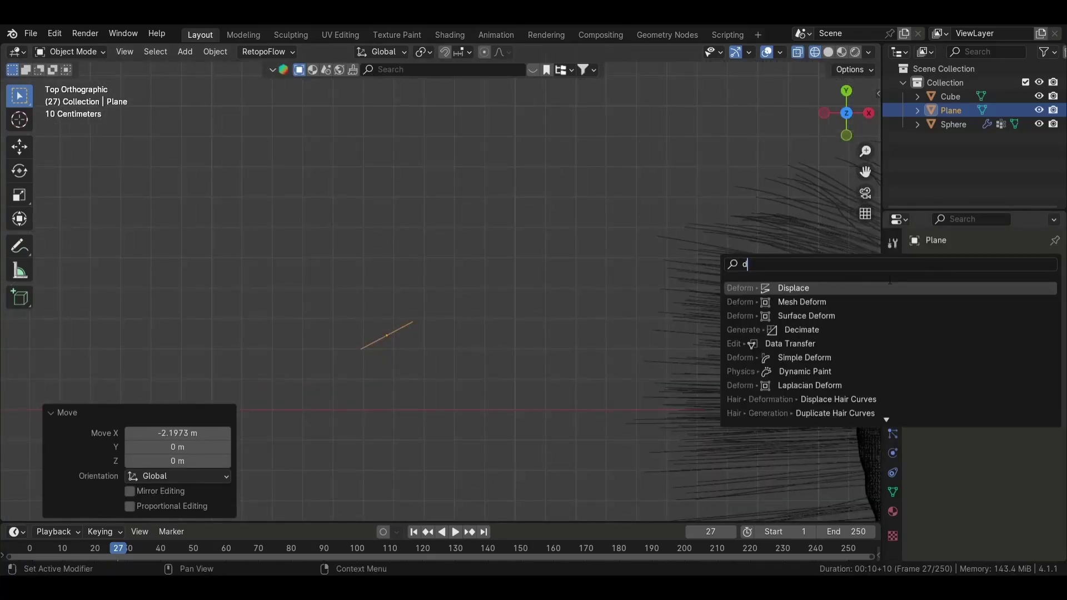
type("ef")
left_click(836, 287)
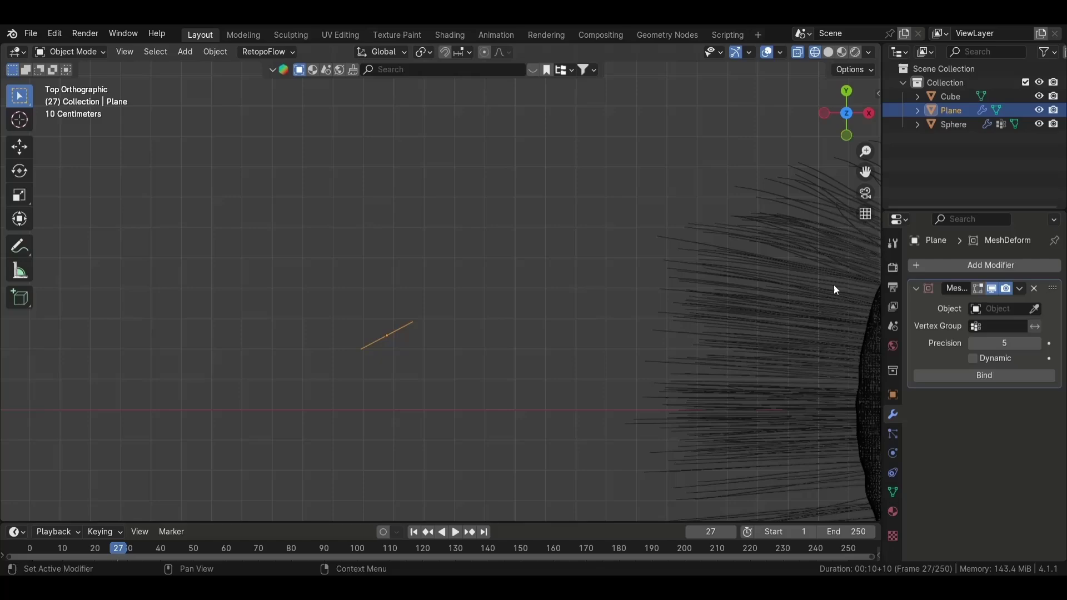
left_click(1034, 288)
left_click(945, 266)
Add a Simple Deform twist around the Y axis with a 1000° angle
left_click(816, 459)
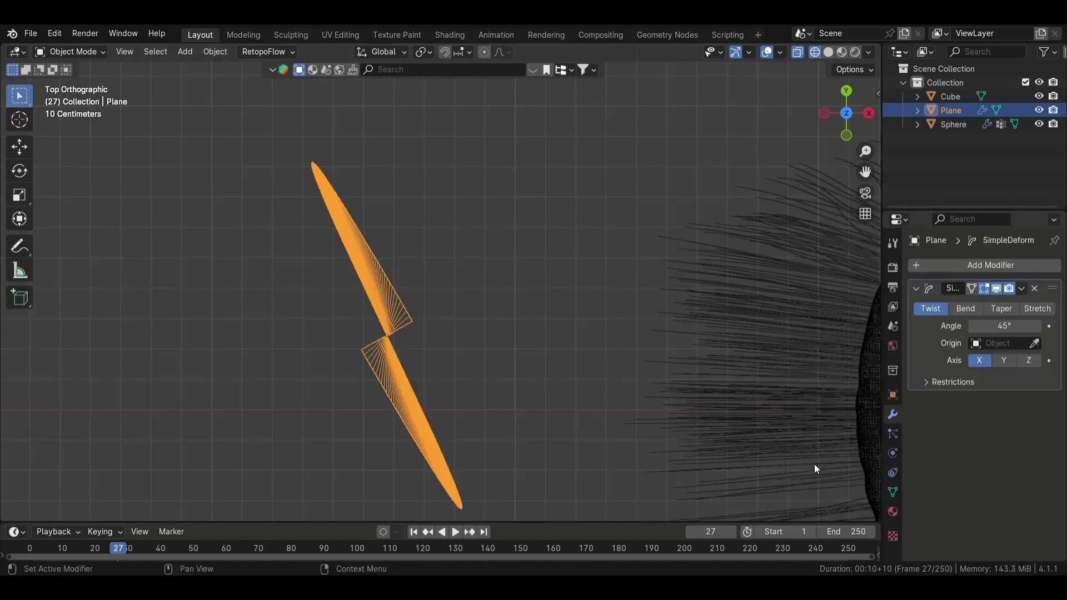
scroll(445, 369, "down", 3)
left_click(1004, 361)
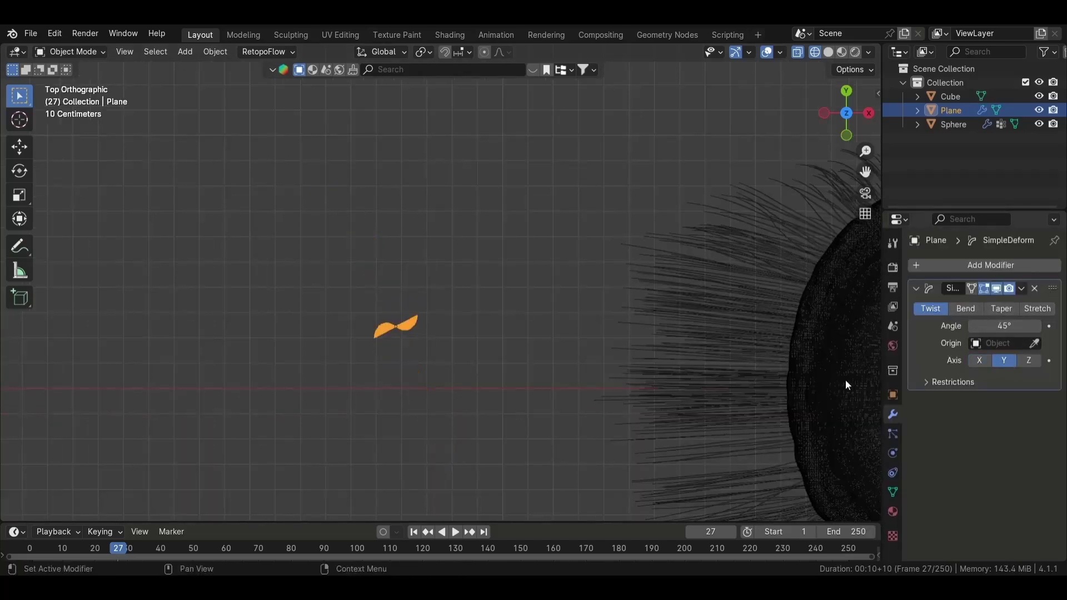
mouse_move(846, 381)
middle_mouse_down()
mouse_move(441, 301)
mouse_move(459, 341)
middle_mouse_up()
scroll(441, 301, "up", 3)
left_click_drag(1004, 326, 1033, 327)
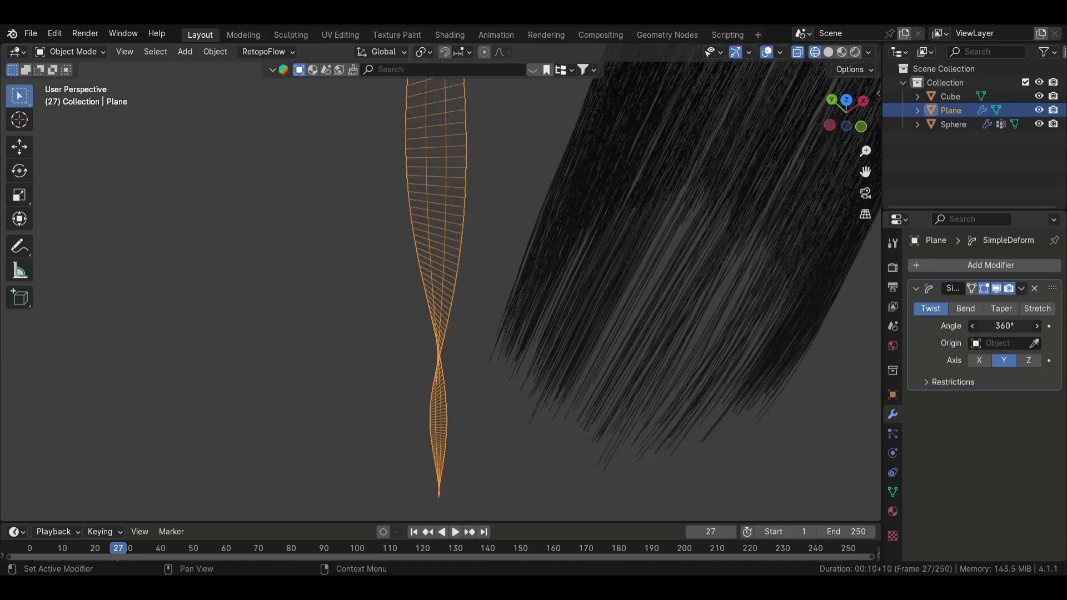
key("Return")
scroll(496, 271, "down", 3)
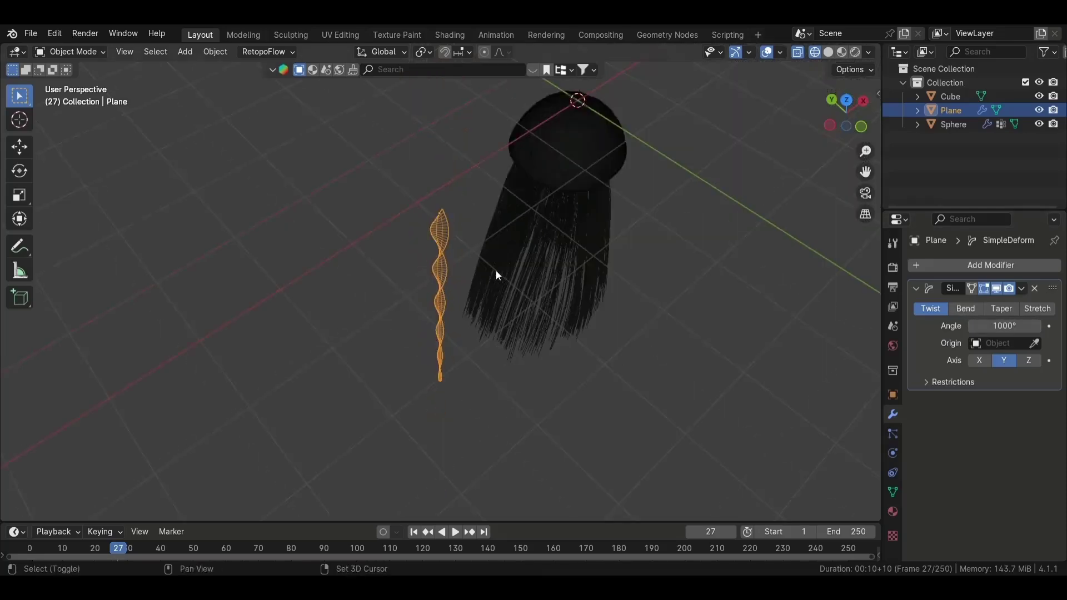
Move the twisted strip inside the cap's outline in see-through top view
key("shift+z")
scroll(405, 274, "up", 4)
scroll(815, 326, "down", 4)
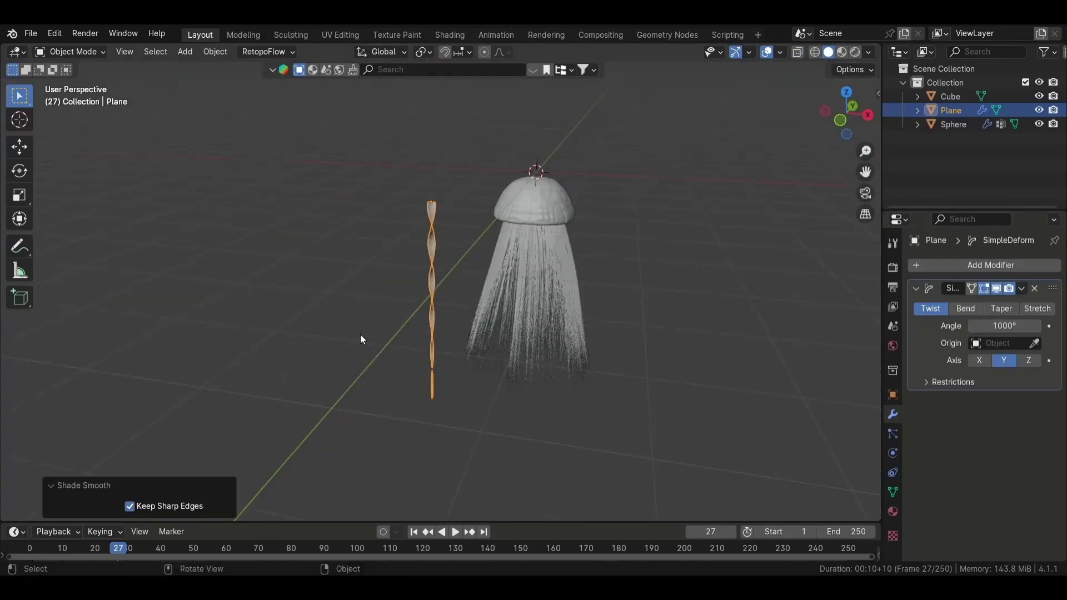
key("KP_7")
key("shift+z")
key("g")
scroll(524, 383, "up", 5)
left_click(524, 384)
scroll(523, 379, "down", 2)
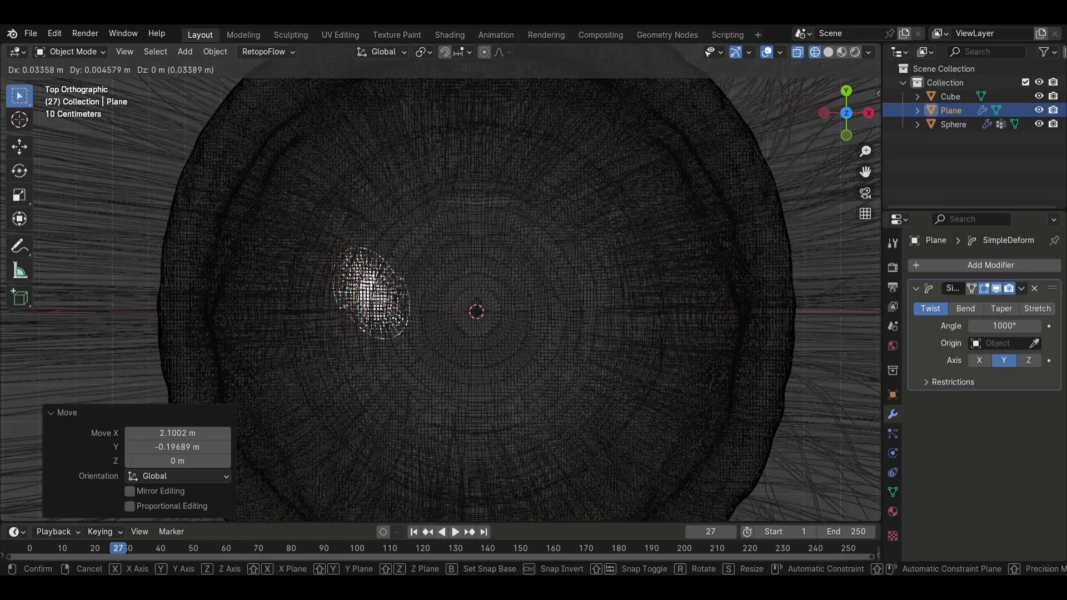
Narrow the strip along Y, apply the twist modifier, and duplicate it
key("s")
key("y")
left_click(480, 356)
key("ctrl+a")
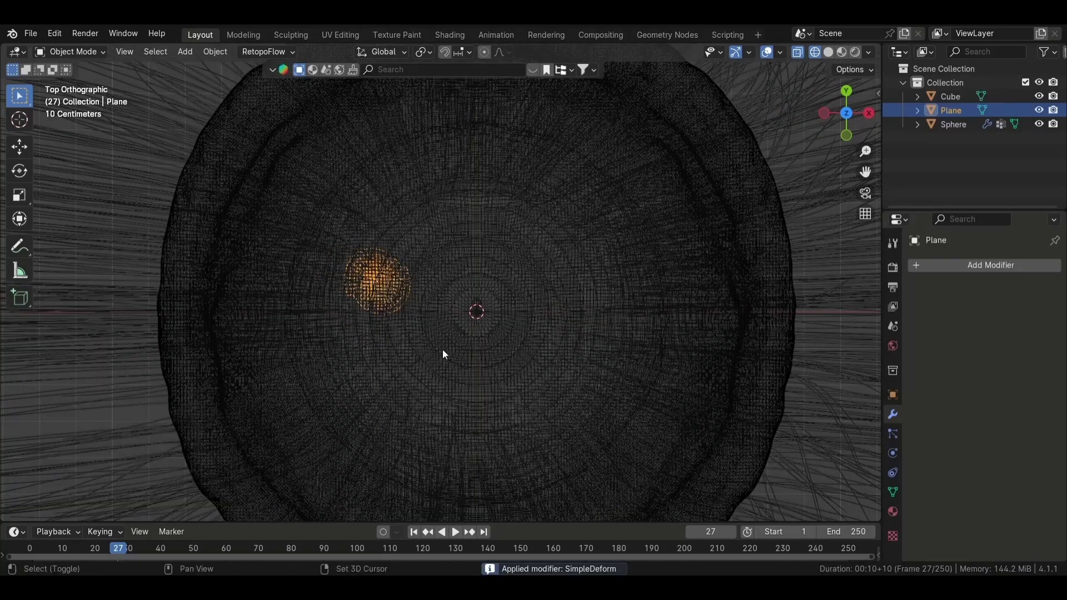
key("shift+d")
left_click(556, 448)
Place the copy Plane.001 beside the original strip and select it
key("shift+z")
middle_click_drag(555, 448, 531, 226)
scroll(574, 268, "down", 2)
left_click(574, 268)
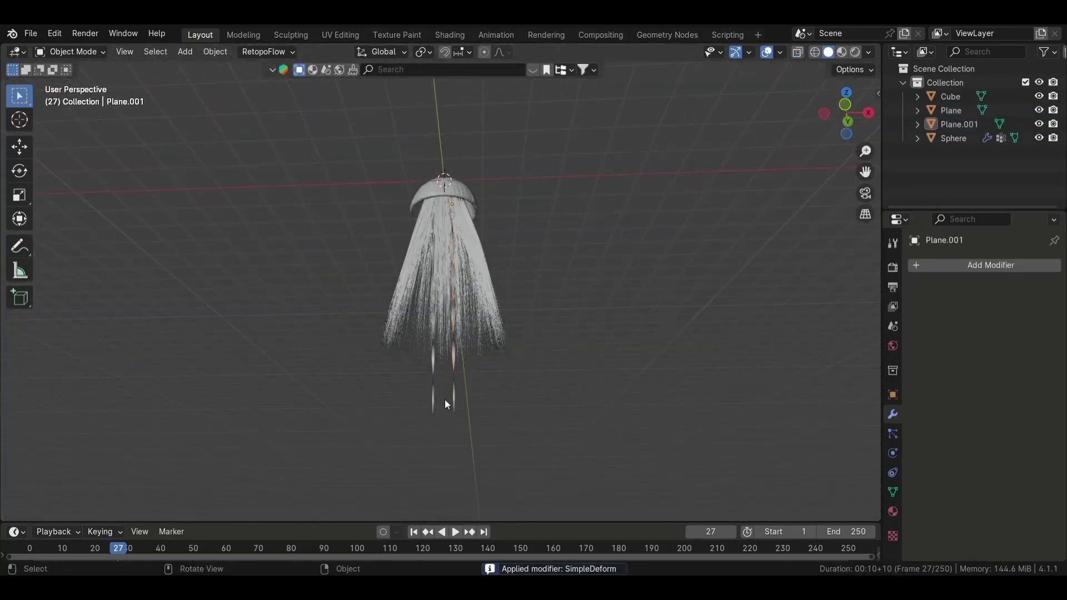
left_click(447, 397)
mouse_move(466, 365)
middle_mouse_down()
mouse_move(607, 376)
mouse_move(435, 527)
middle_mouse_up()
Save the file as 1.blend and check it from the front view
key("ctrl+s")
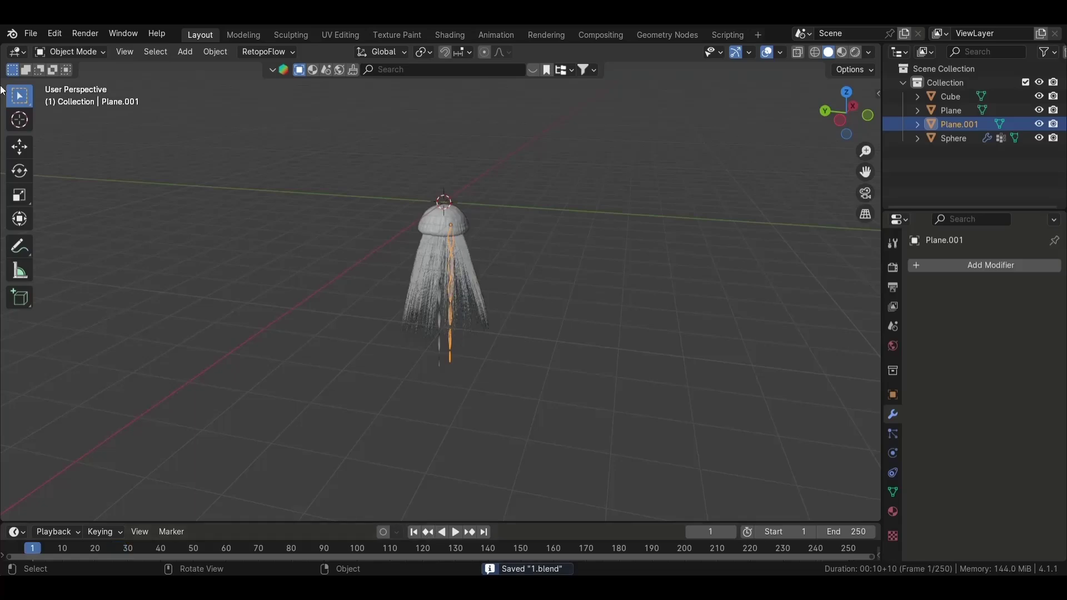
key("KP_1")
scroll(471, 176, "up", 5)
key("alt+z")
Remove the duplicate Plane.001 and add Cloth physics to the twisted strip
left_click(425, 464)
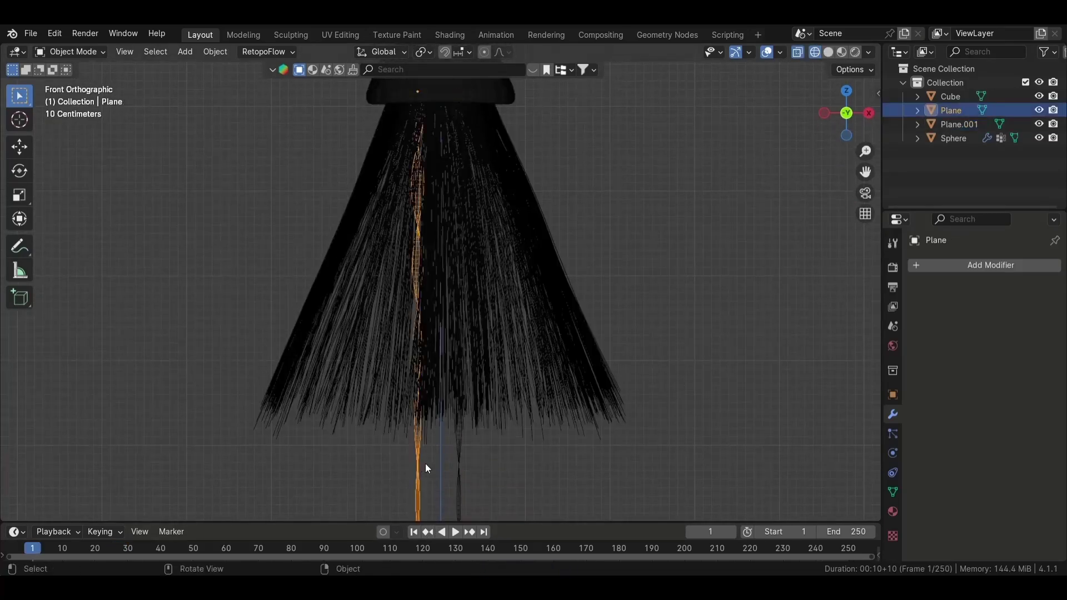
key("ctrl+z")
left_click(893, 453)
left_click(990, 295)
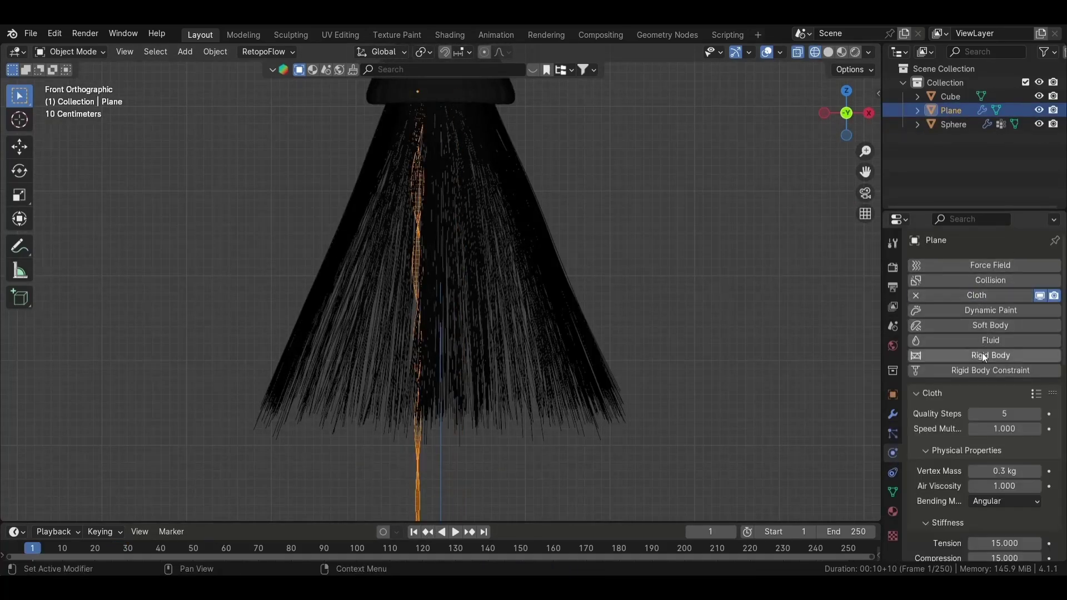
Expand the cloth Collisions and Field Weights panels and set the Gravity weight to 1.0
scroll(1005, 417, "down", 10)
scroll(998, 412, "down", 8)
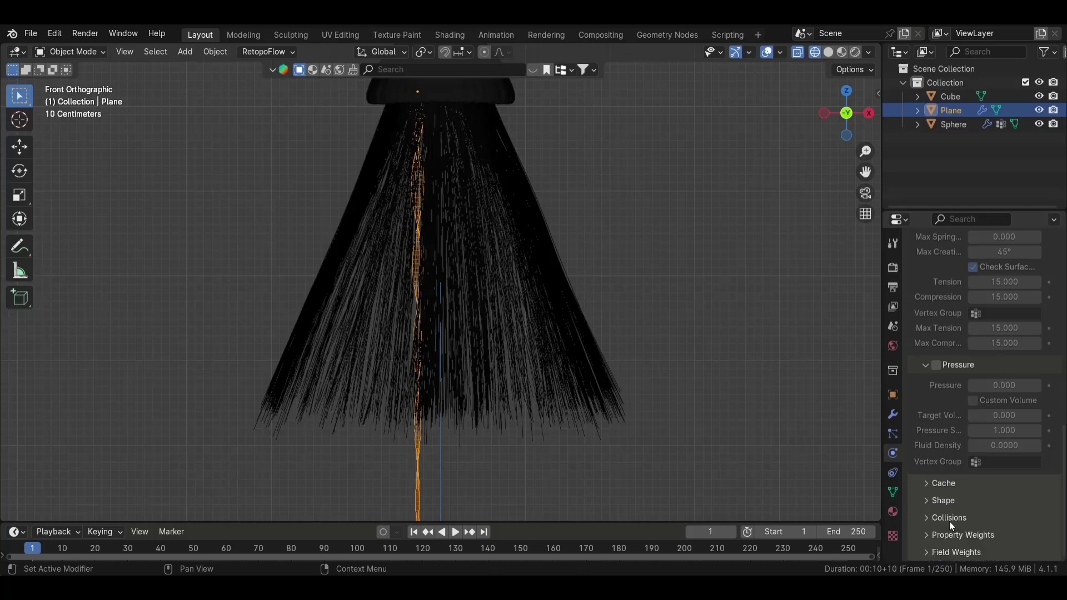
left_click(949, 521)
scroll(966, 498, "down", 7)
left_click(945, 454)
scroll(951, 505, "down", 1)
left_click(951, 525)
scroll(951, 526, "down", 6)
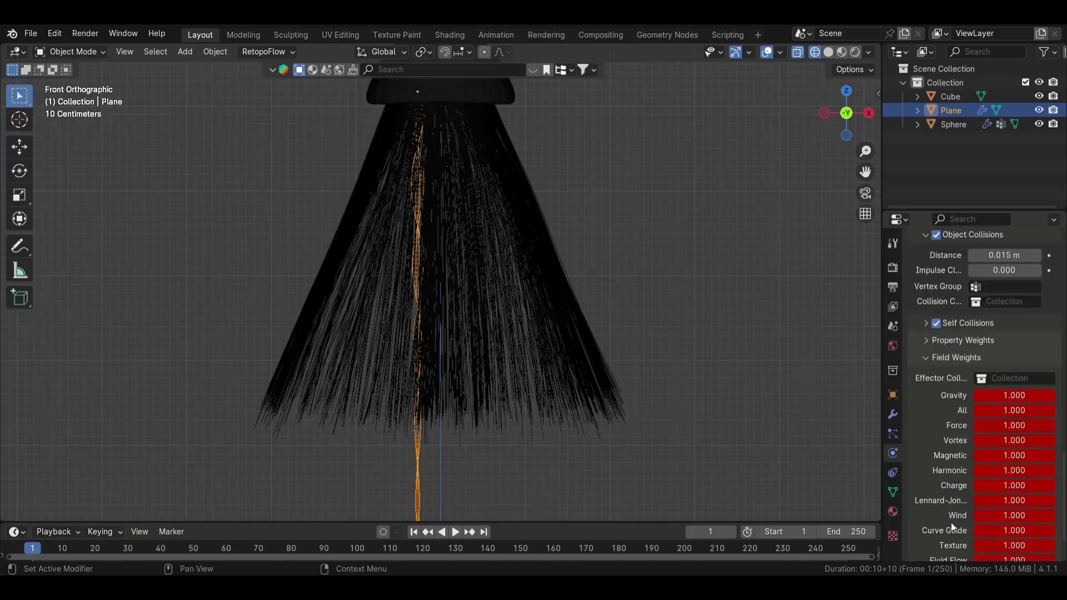
left_click(1024, 392)
type("1.0")
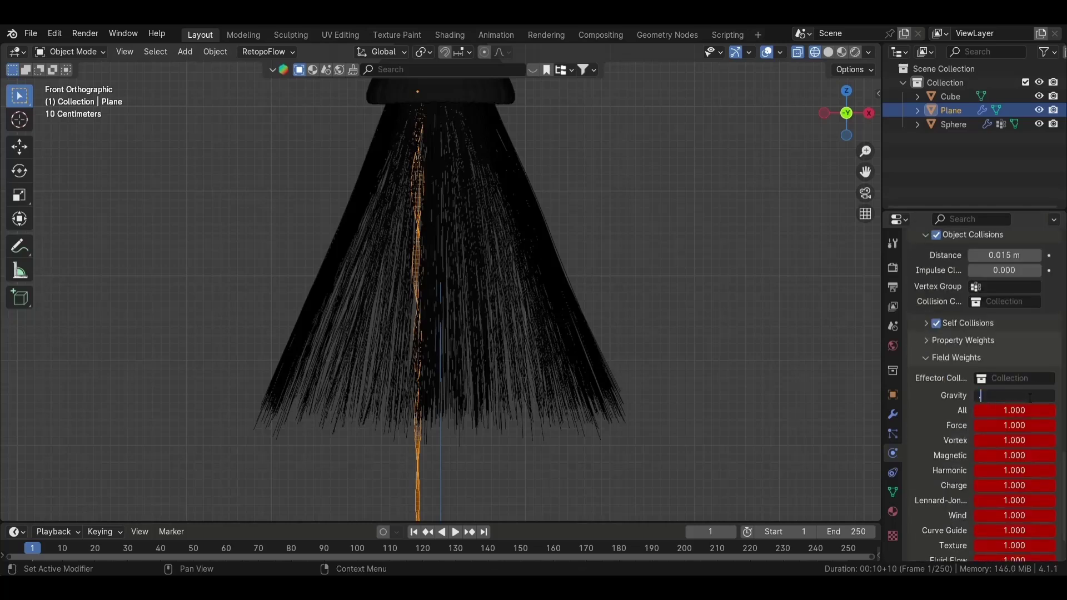
scroll(873, 407, "down", 5)
Move the strip, reset playback to frame 1, and enter Edit Mode on it
key("g")
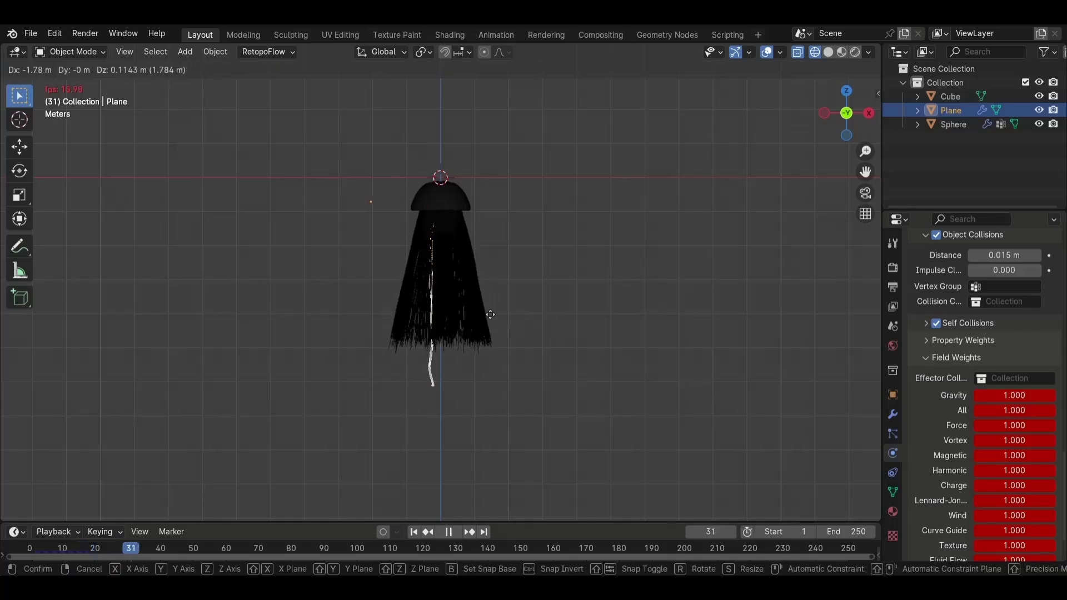
left_click(417, 316)
left_click(413, 532)
scroll(460, 338, "up", 4)
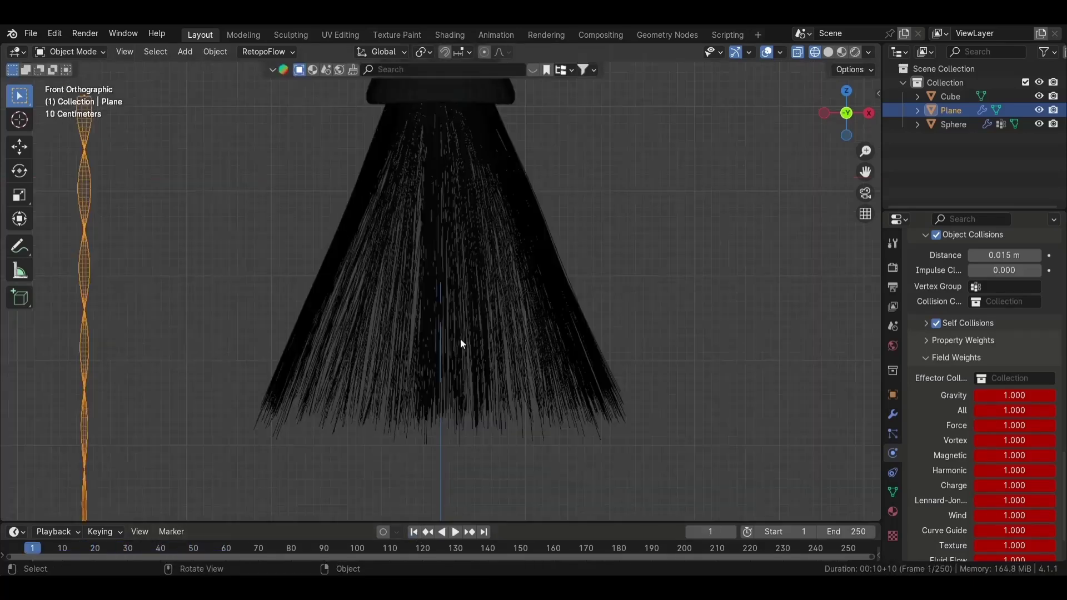
key("Tab")
middle_click_drag(42, 160, 389, 282, "shift")
scroll(389, 282, "up", 5)
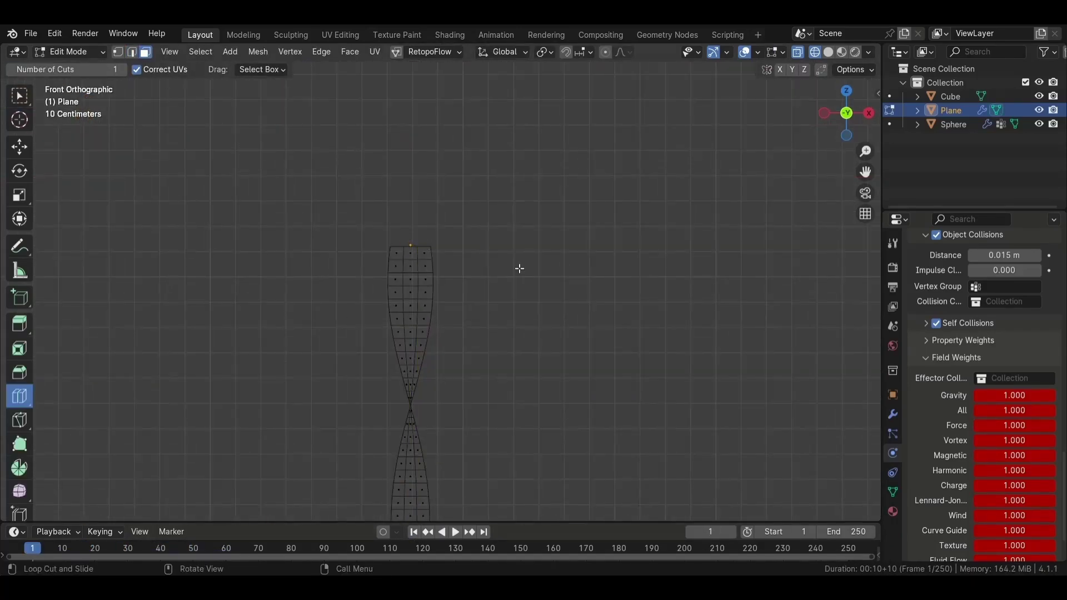
Assign the strip's top faces to a new vertex group named Group
left_click(19, 96)
left_click_drag(319, 195, 498, 285)
left_click(892, 492)
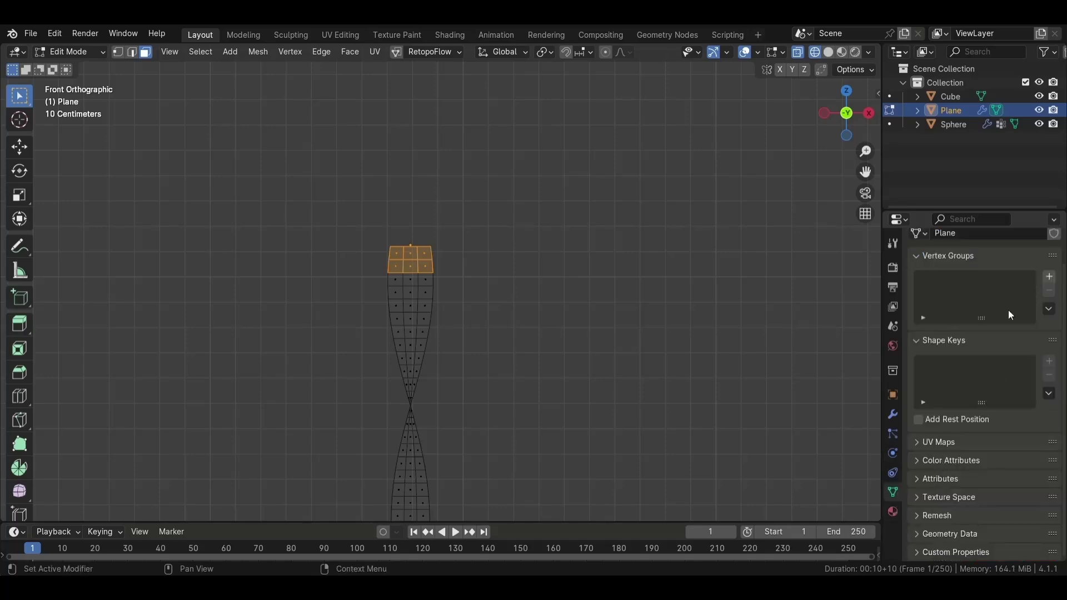
left_click(1049, 276)
left_click(943, 371)
key("Tab")
scroll(500, 306, "down", 5)
Move the strip along X to sit under the jellyfish cap
key("g")
key("x")
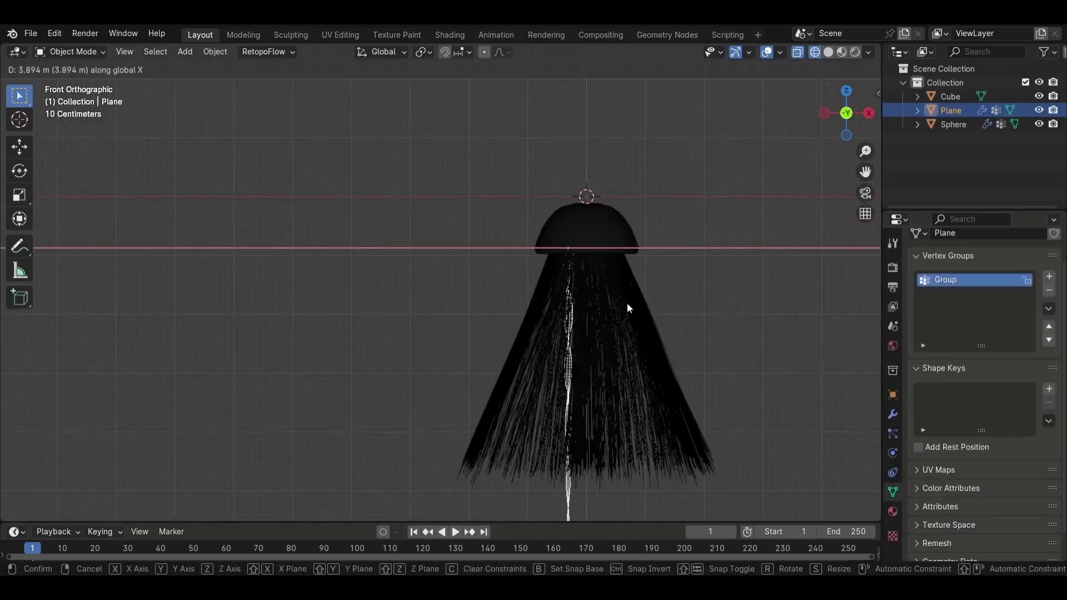
left_click(627, 308)
middle_click_drag(641, 302, 639, 363)
scroll(590, 328, "up", 5)
middle_click_drag(590, 328, 596, 158)
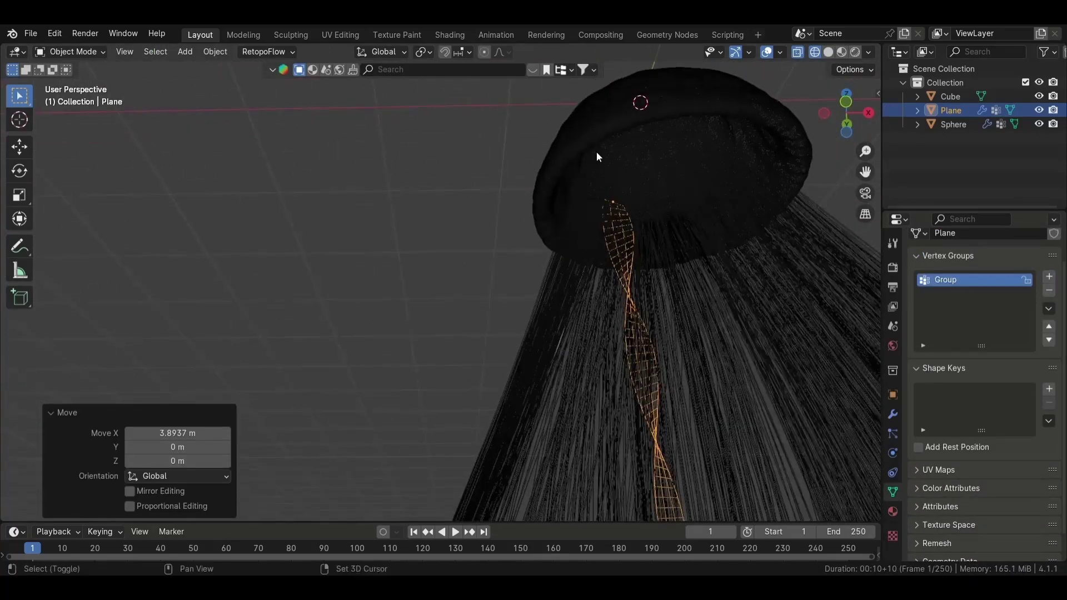
scroll(596, 250, "down", 5)
Play the cloth simulation briefly, then rewind to the first frame
key("space")
key("g")
left_click(451, 550)
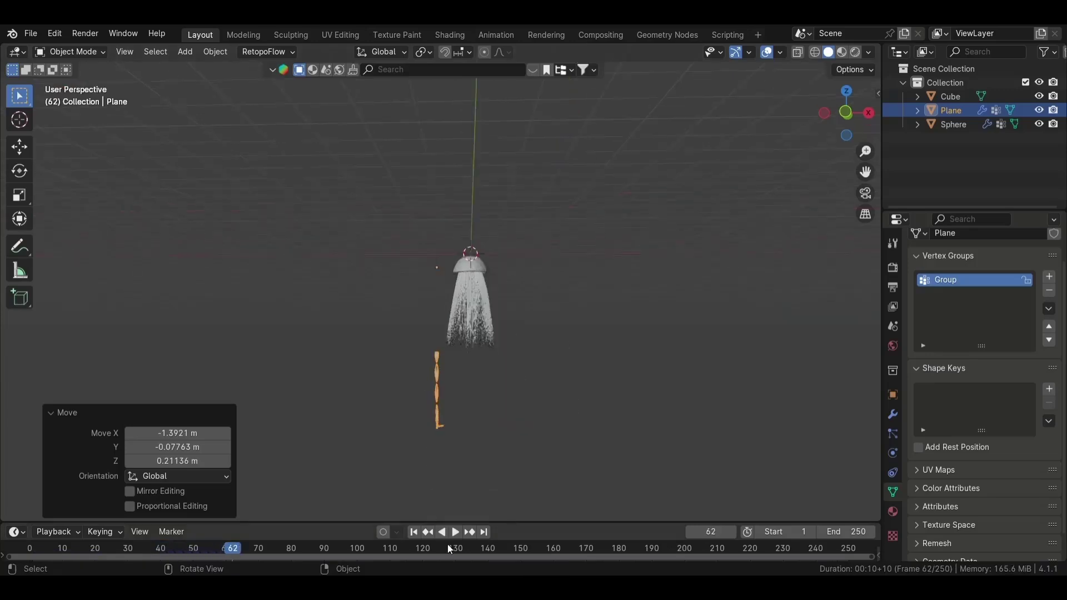
left_click(414, 532)
Pin the cloth to the Group vertex group in the Shape settings
left_click(893, 453)
scroll(926, 478, "down", 4)
scroll(973, 434, "up", 1)
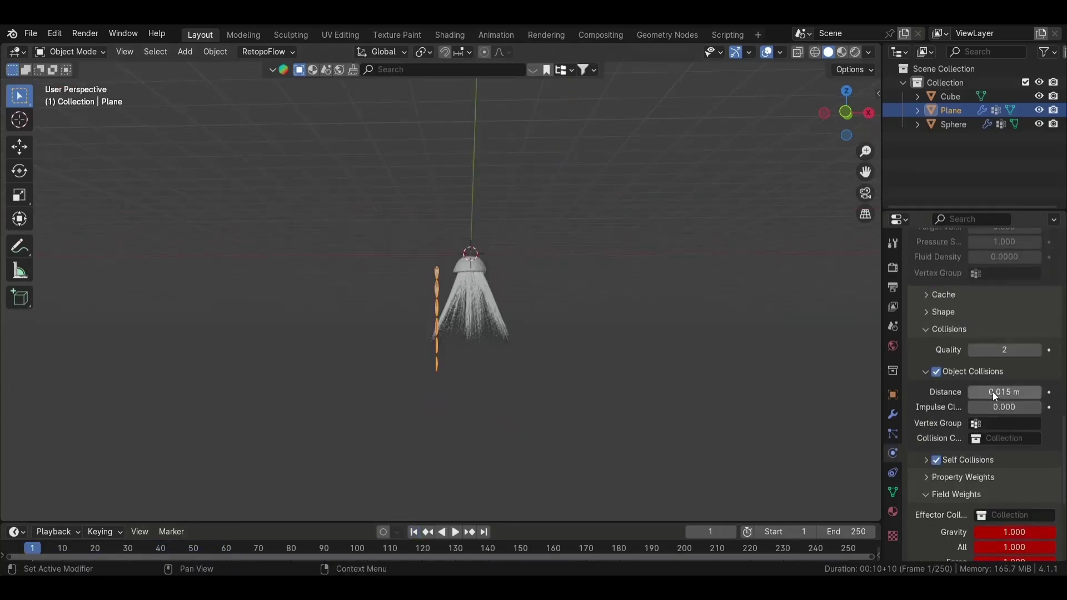
scroll(992, 396, "up", 3)
left_click(943, 367)
left_click(1001, 388)
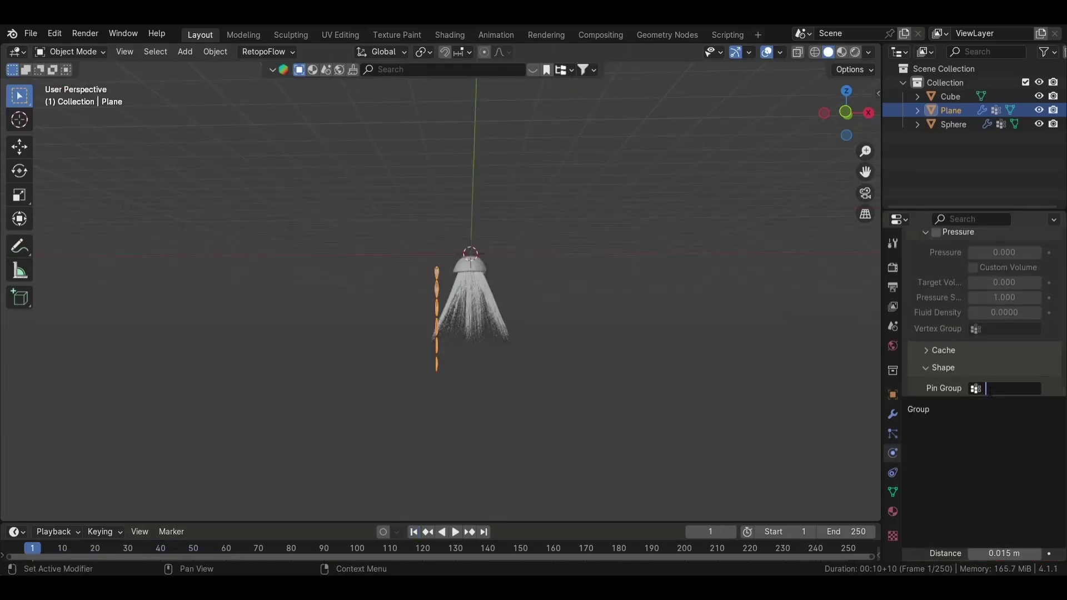
left_click(985, 412)
Test the pinned cloth by moving the oral-arm strand during playback
key("space")
key("g")
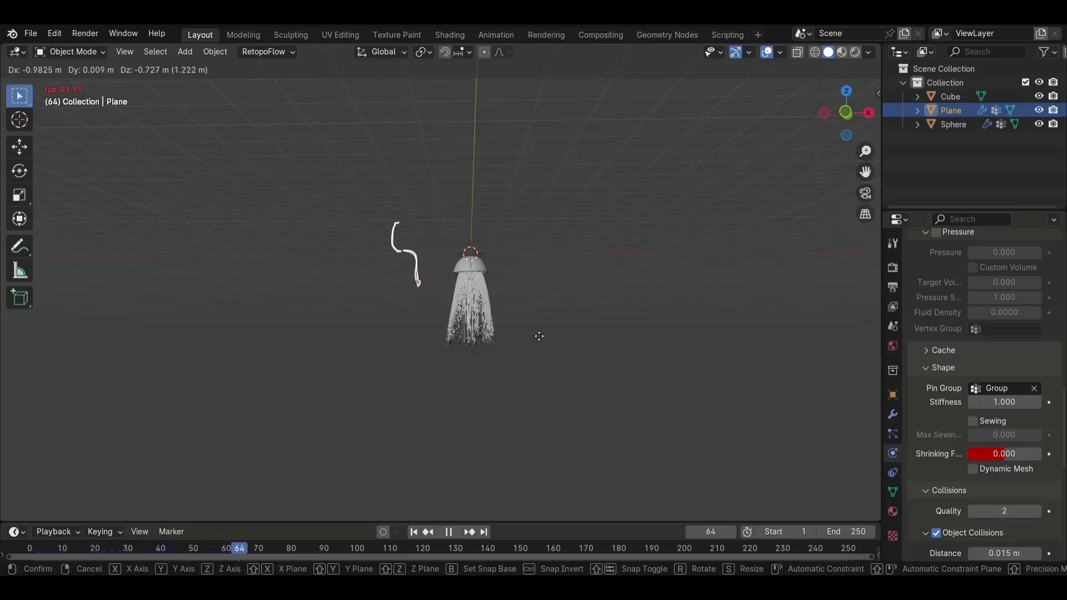
left_click(532, 407)
key("space")
scroll(919, 420, "down", 10)
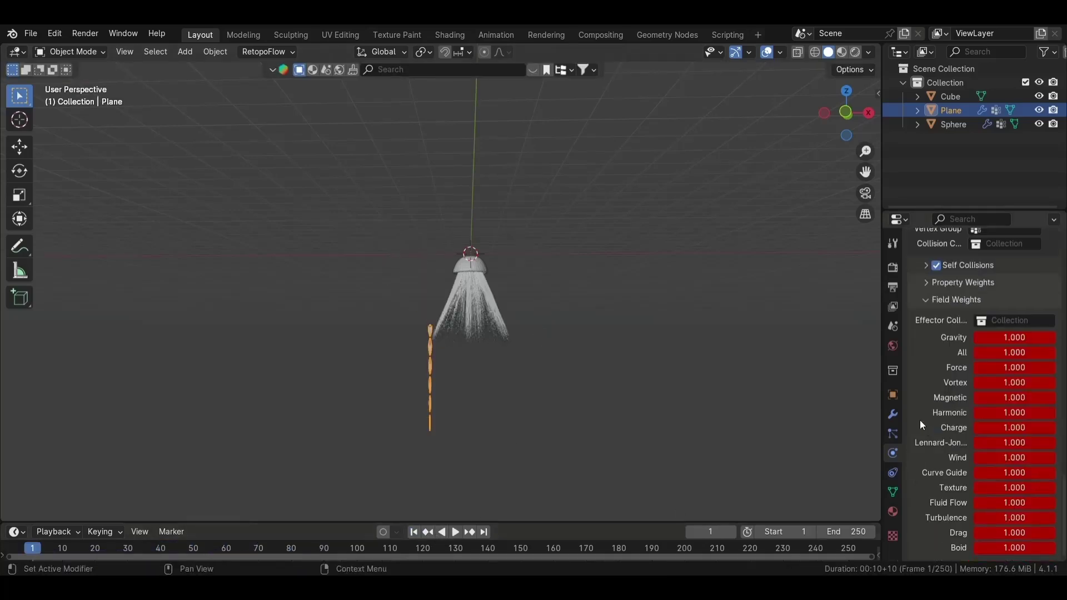
Set the gravity weight to 0 and retest moving the arm from frame 1
key("BackSpace")
key("shift+Left")
scroll(838, 321, "up", 3)
key("g")
key("space")
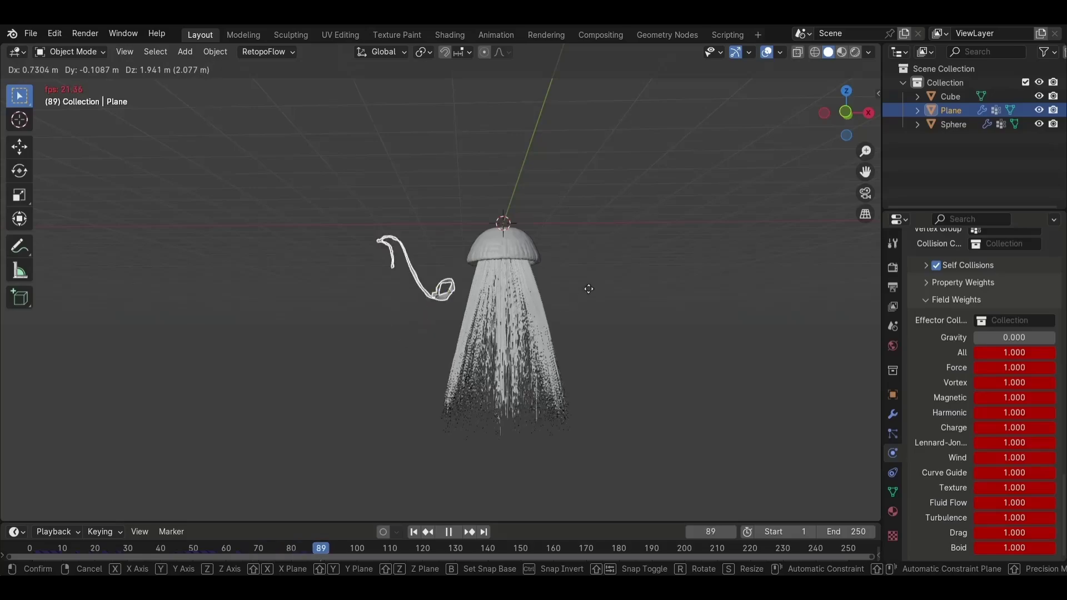
left_click(474, 508)
key("Escape")
scroll(526, 358, "down", 2)
Apply the Leather cloth preset to the oral-arm plane: 15 quality steps, 0.4 kg mass, 80 tension
scroll(989, 389, "up", 10)
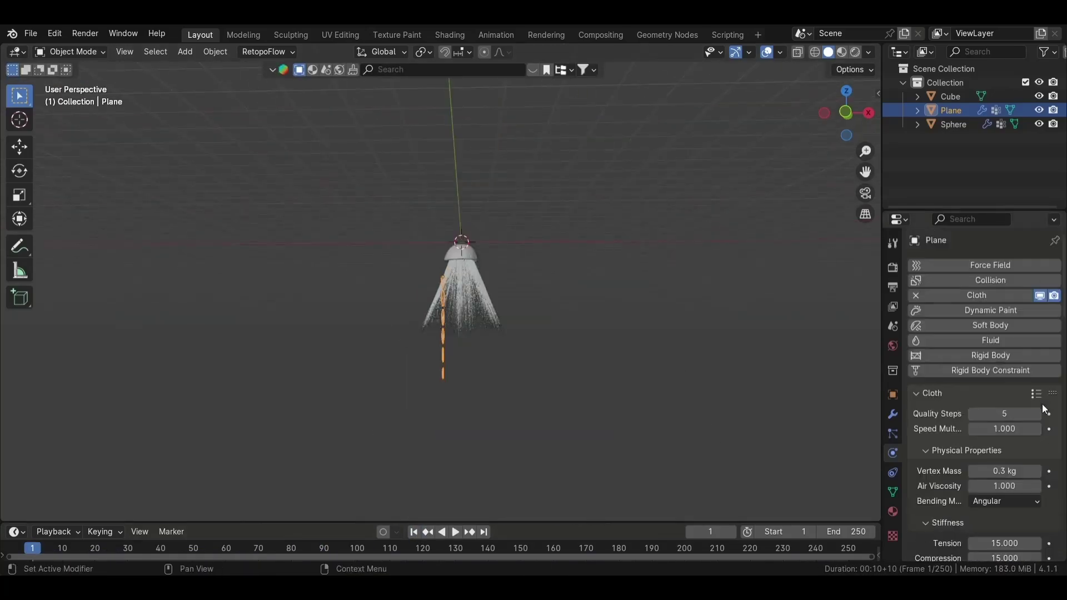
left_click(1036, 393)
left_click(995, 316)
scroll(459, 312, "up", 3)
Reposition the oral-arm plane and check it from the front in wireframe
key("g")
left_click(505, 276)
key("KP_1")
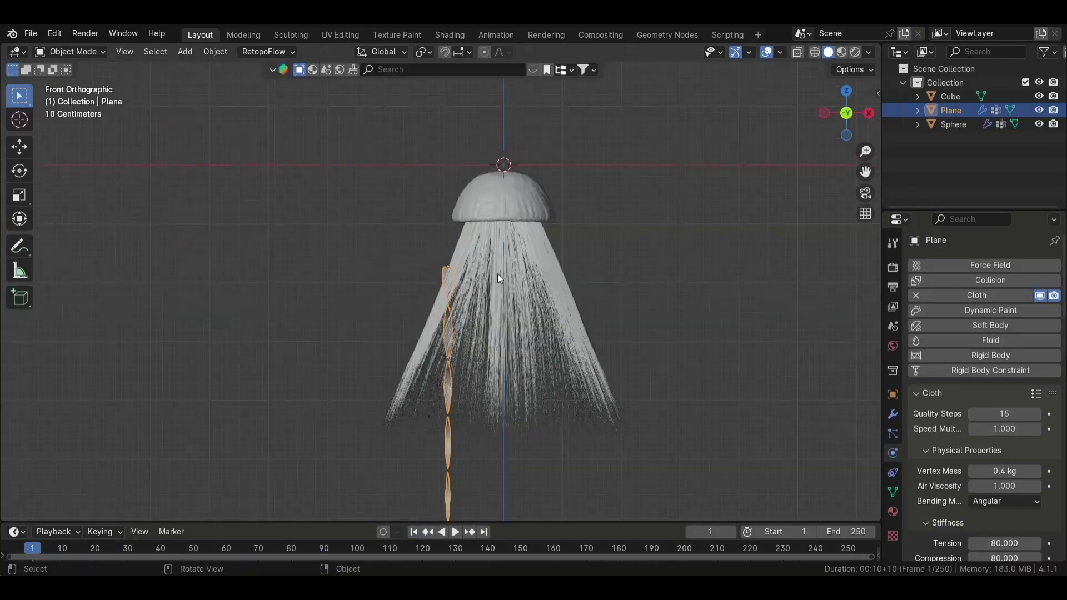
scroll(562, 212, "up", 3)
key("shift+z")
scroll(559, 340, "up", 3)
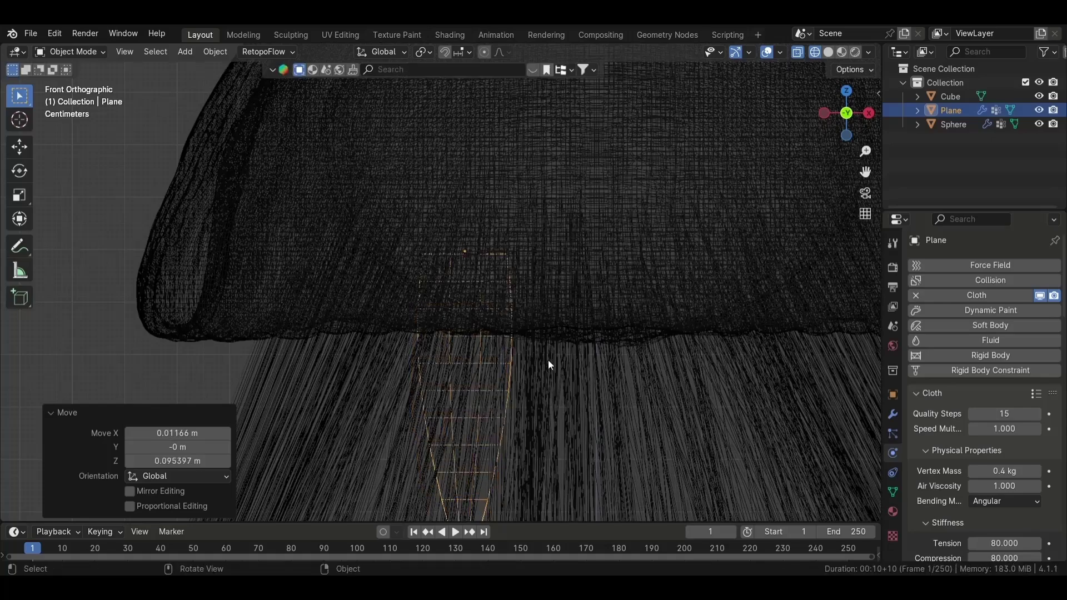
scroll(547, 362, "down", 4)
key("shift+z")
Duplicate the plane along X into a second oral arm, Plane.001, and position it
key("shift+d")
key("x")
left_click(531, 349)
key("KP_7")
key("shift+z")
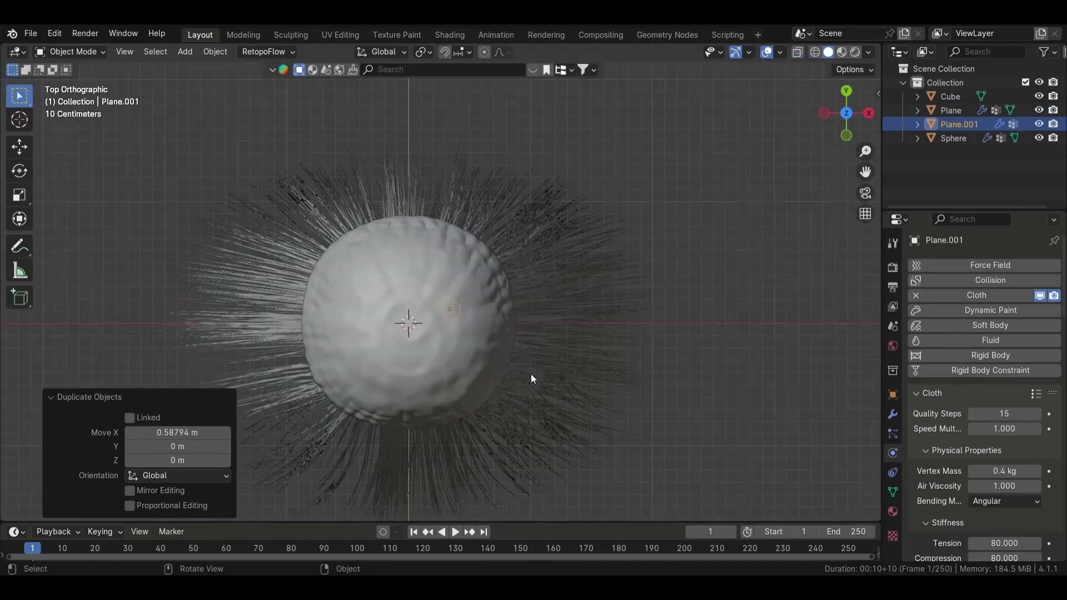
key("shift+z")
scroll(548, 335, "up", 3)
key("g")
left_click(519, 436)
mouse_move(519, 436)
middle_mouse_down()
mouse_move(494, 282)
mouse_move(556, 322)
mouse_move(480, 435)
middle_mouse_up()
scroll(556, 322, "down", 3)
Save the jellyfish file
key("ctrl+s")
key("KP_1")
scroll(493, 325, "up", 3)
Add a cube-shaped empty and scale it up
key("shift+a")
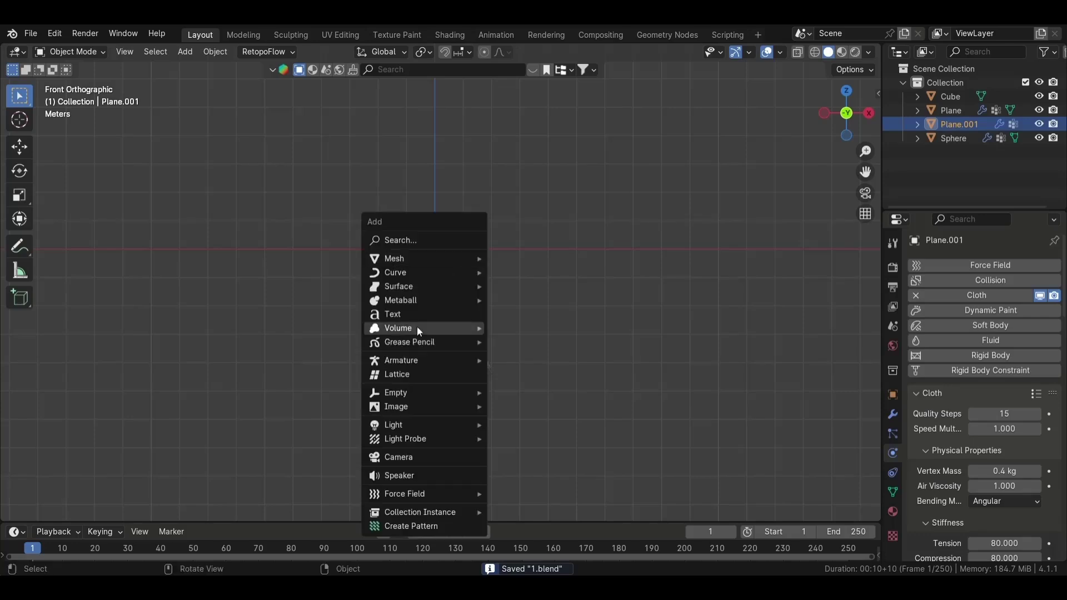
left_click(528, 435)
scroll(505, 283, "up", 2)
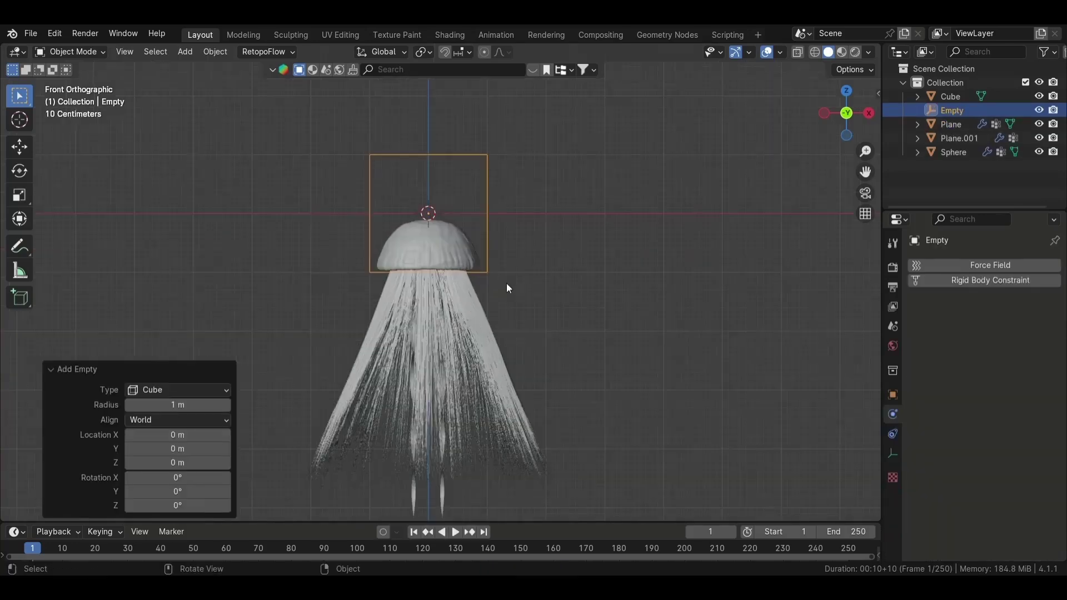
key("s")
key("z")
key("Escape")
key("s")
left_click(658, 301)
key("s")
left_click(759, 300)
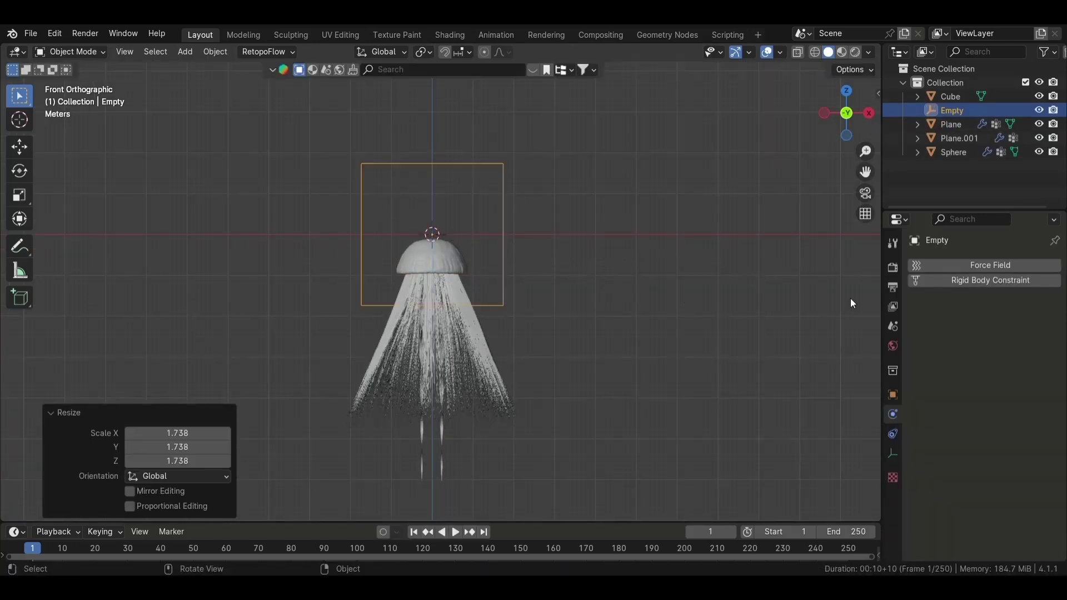
Stretch the cube empty vertically and move it along Z
key("s")
key("z")
left_click(843, 282)
key("g")
key("z")
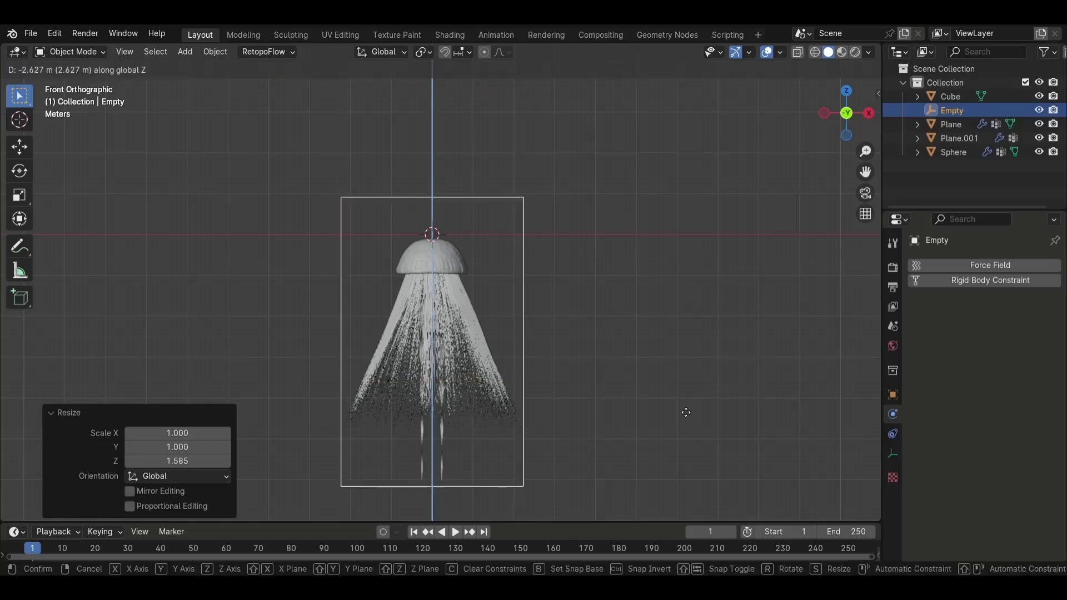
left_click(688, 435)
key("g")
key("z")
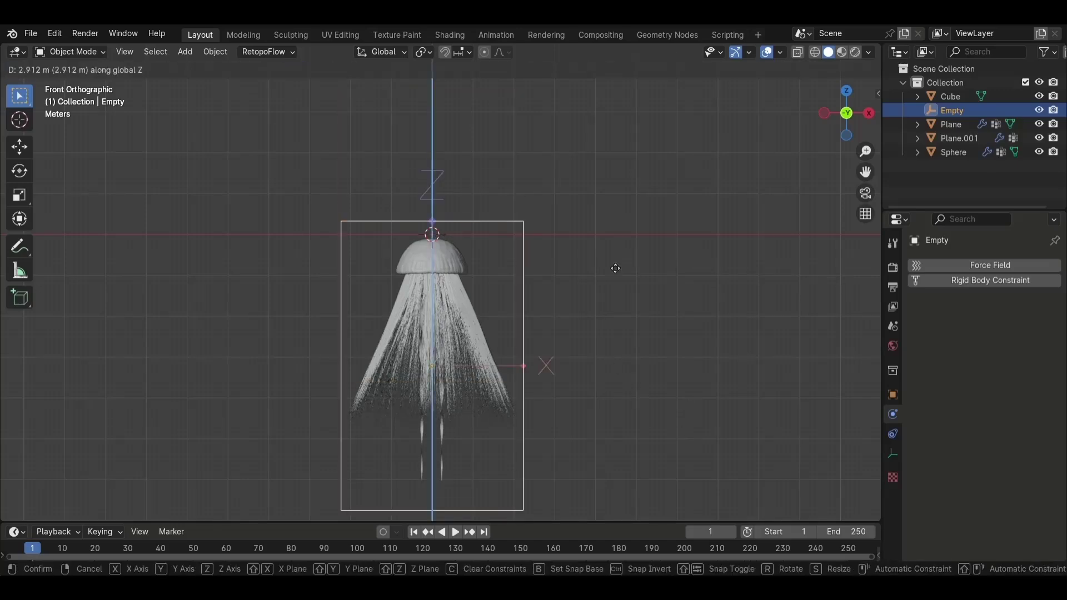
left_click(560, 348)
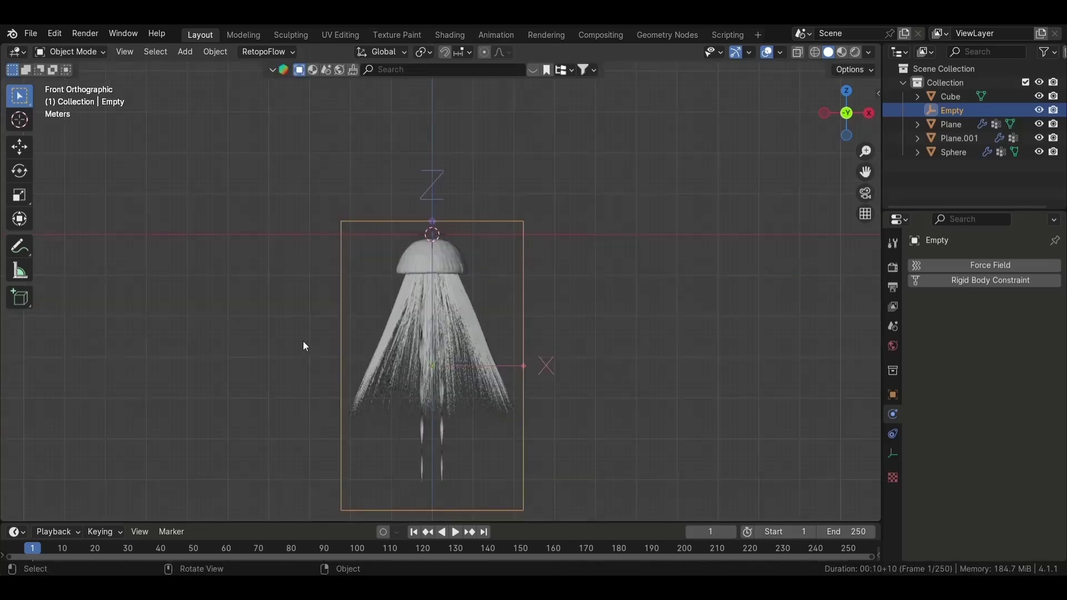
middle_click_drag(302, 341, 459, 442)
scroll(459, 441, "down", 4)
key("g")
left_click(422, 386)
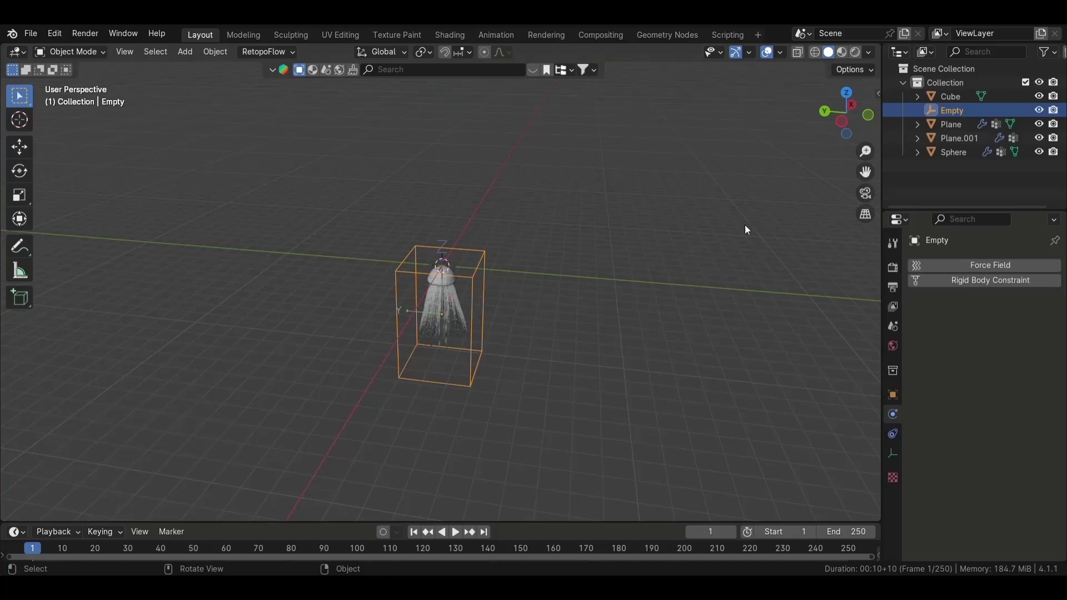
Delete the cube empty and add a Plain Axes empty raised along Z to the cap's top
key("x")
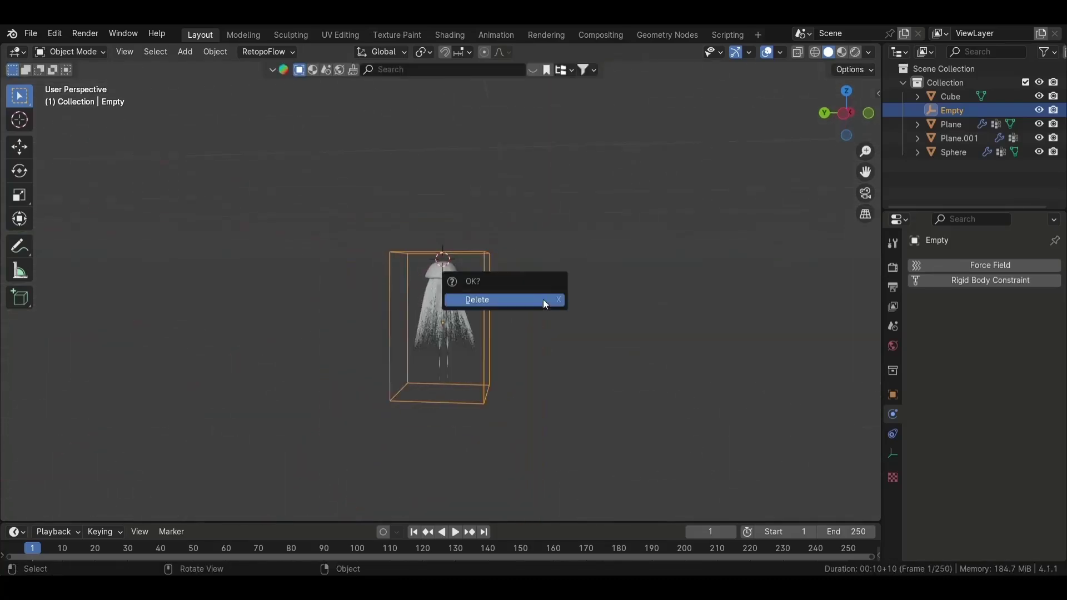
left_click(542, 300)
key("KP_1")
key("shift+a")
left_click(450, 210)
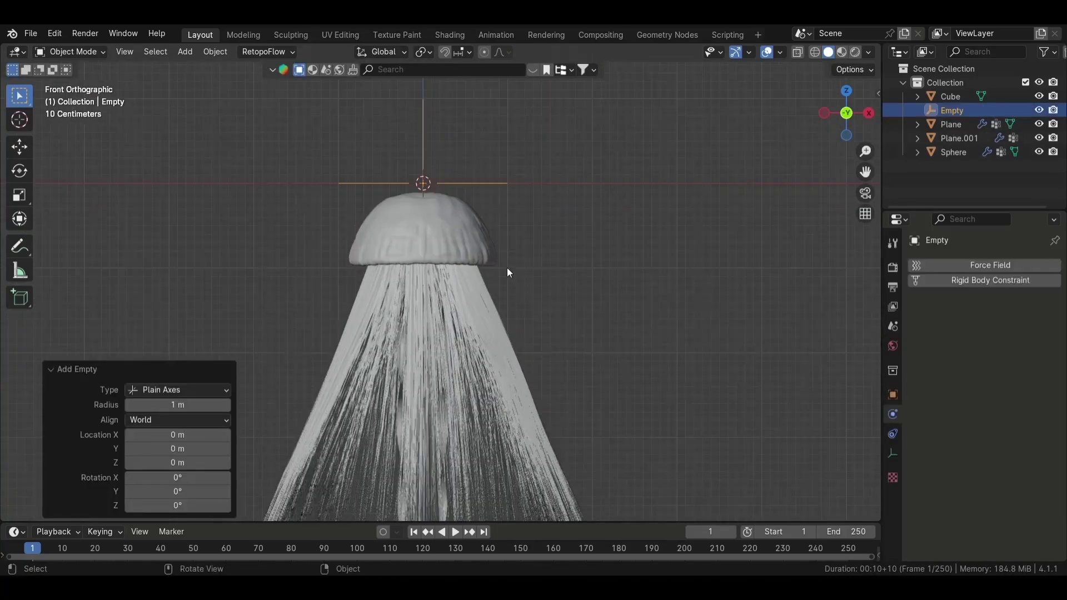
key("g")
key("z")
left_click(479, 252)
Enlarge the empty, then select Sphere, Plane and Plane.001 with the Cube active
key("s")
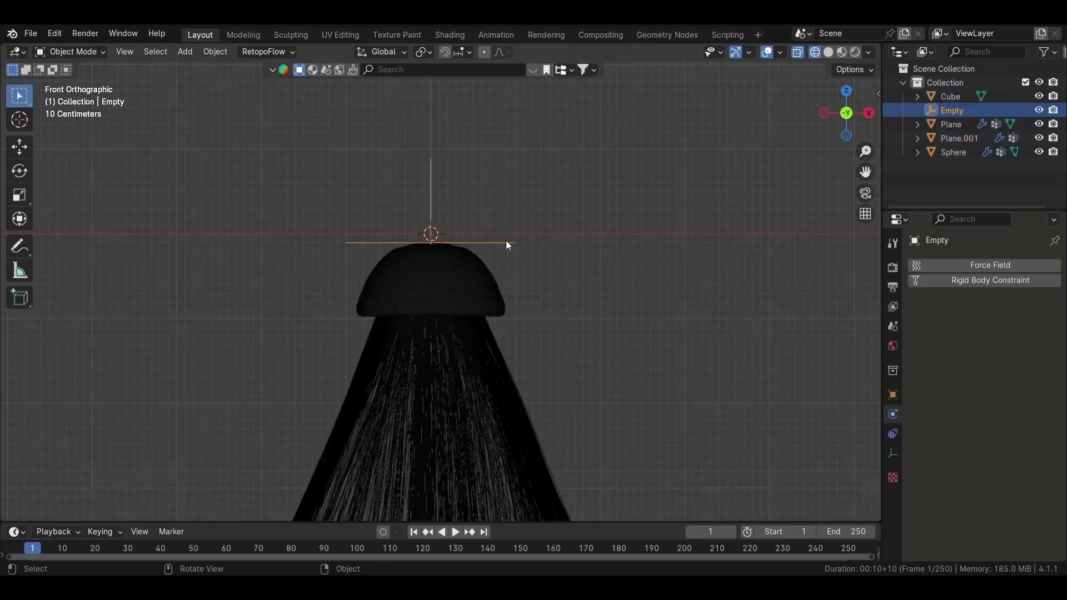
left_click(571, 239)
scroll(491, 372, "down", 3, "shift")
left_click(492, 372)
scroll(491, 372, "down", 5)
left_click(459, 242)
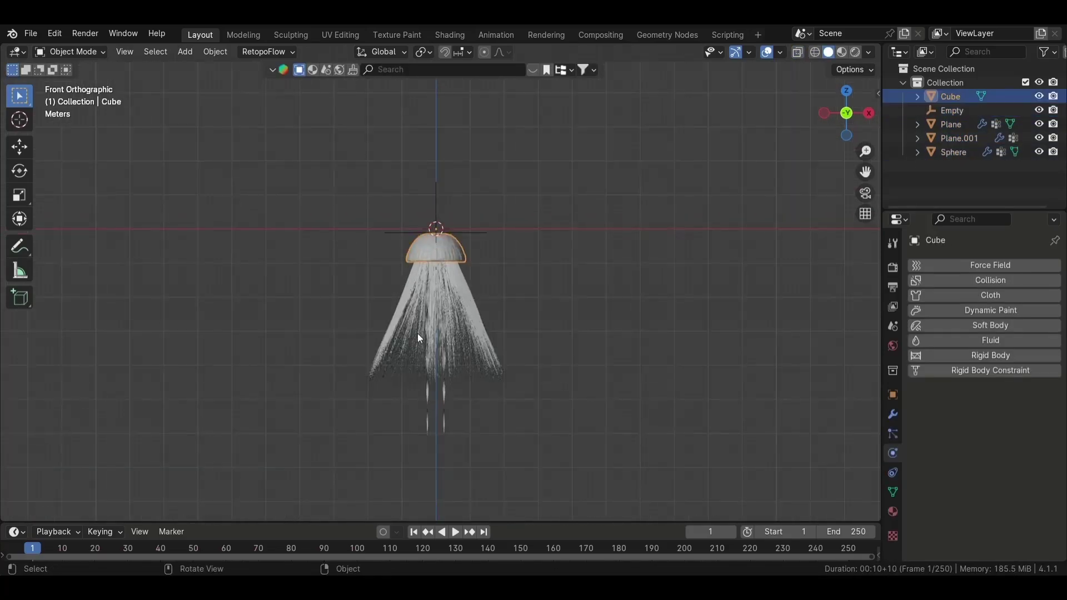
left_click(418, 334, "shift")
left_click(426, 414, "shift")
left_click(448, 238, "shift")
key("KP_Decimal")
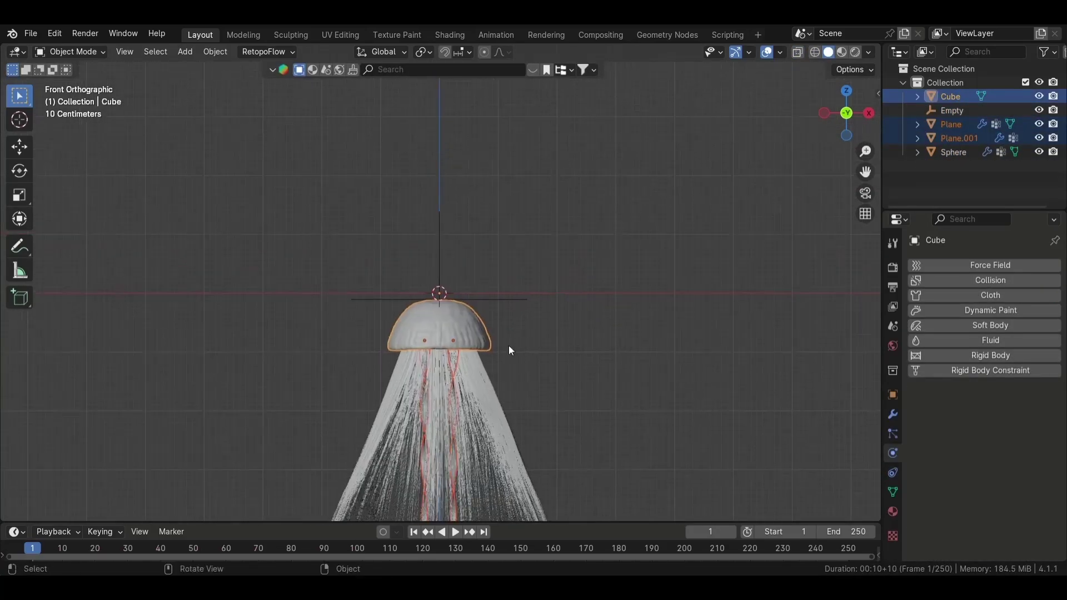
Parent the selection to the Cube, then undo it
key("ctrl+p")
left_click(508, 345)
scroll(508, 345, "down", 2)
key("ctrl+z")
In wireframe, reselect the Sphere and both arm planes and parent them to the Cube
key("shift+z")
scroll(509, 345, "up", 4)
left_click(489, 322)
left_click(454, 280)
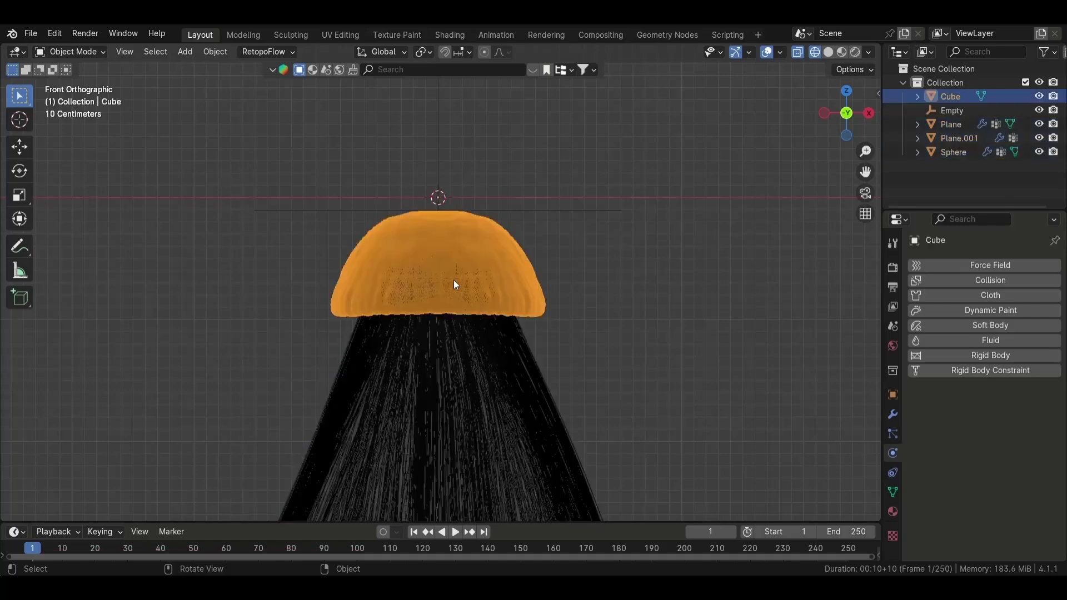
left_click(470, 366)
scroll(432, 455, "down", 4)
left_click(431, 455)
left_click(449, 439, "shift")
left_click(452, 273, "shift")
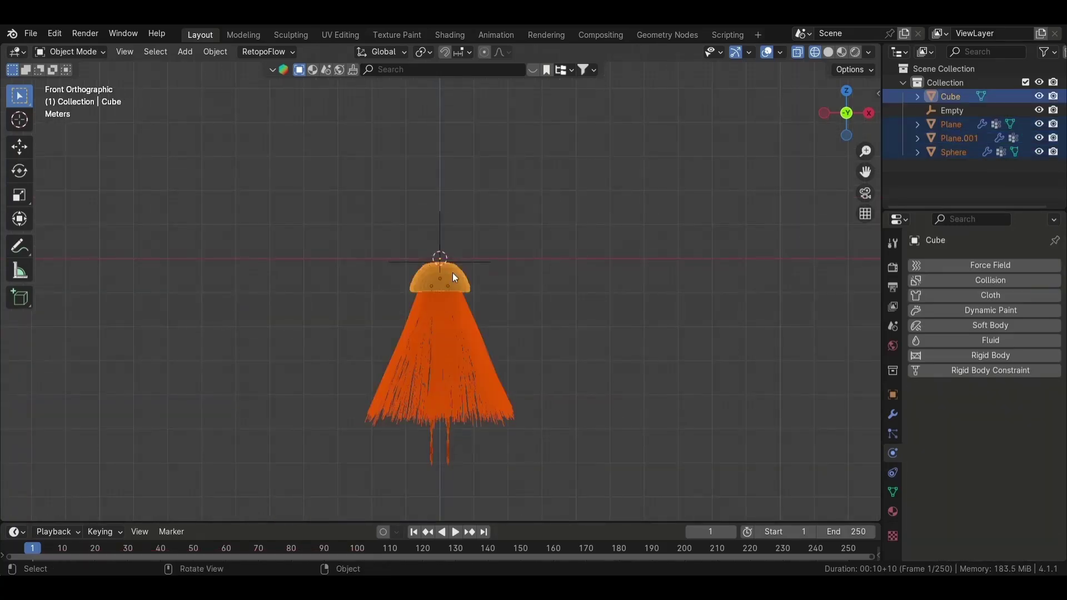
key("ctrl+p")
left_click(452, 272)
left_click(478, 281)
Play the simulation and test-move the cap, then select the Cube with the Empty active
key("space")
key("g")
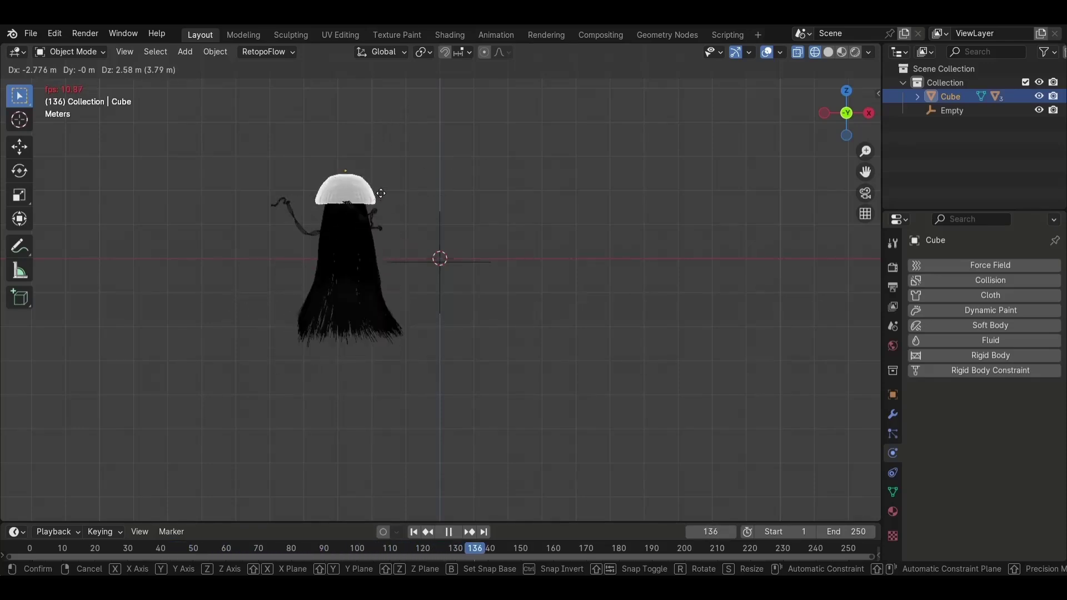
left_click(373, 172)
key("Escape")
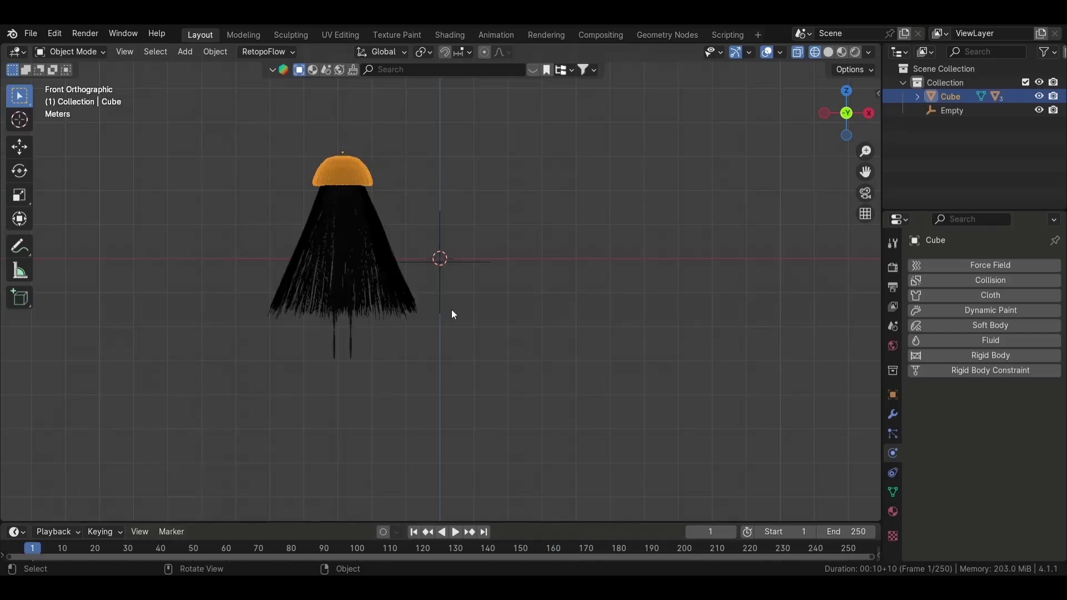
left_click(455, 273)
scroll(461, 265, "up", 4)
left_click(502, 241)
Parent the Cube to the Empty and tilt the jellyfish by -46.2°
key("ctrl+p")
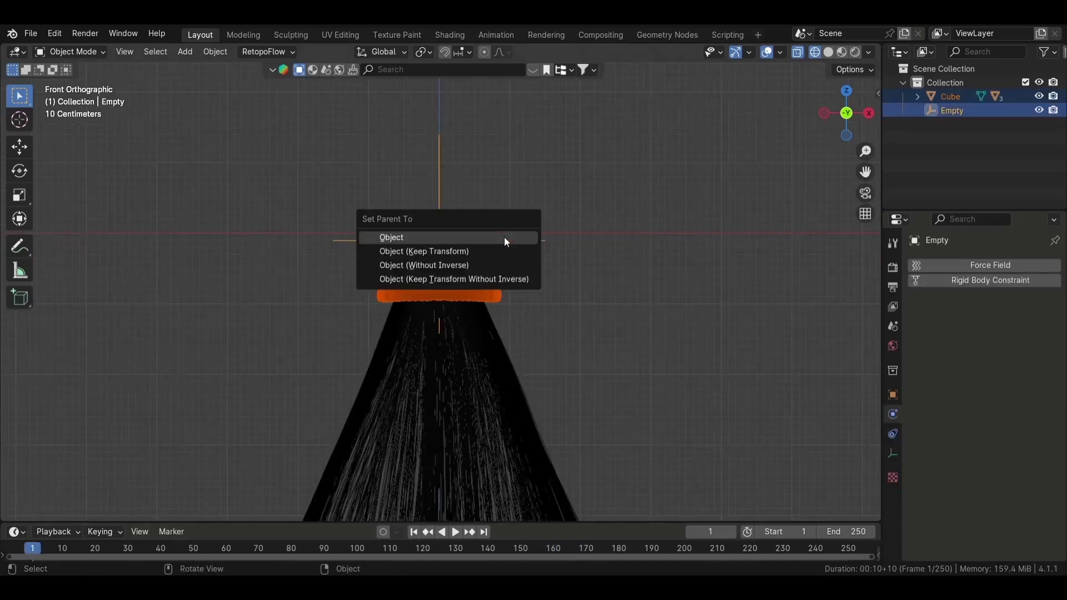
left_click(504, 236)
key("r")
scroll(485, 218, "down", 5)
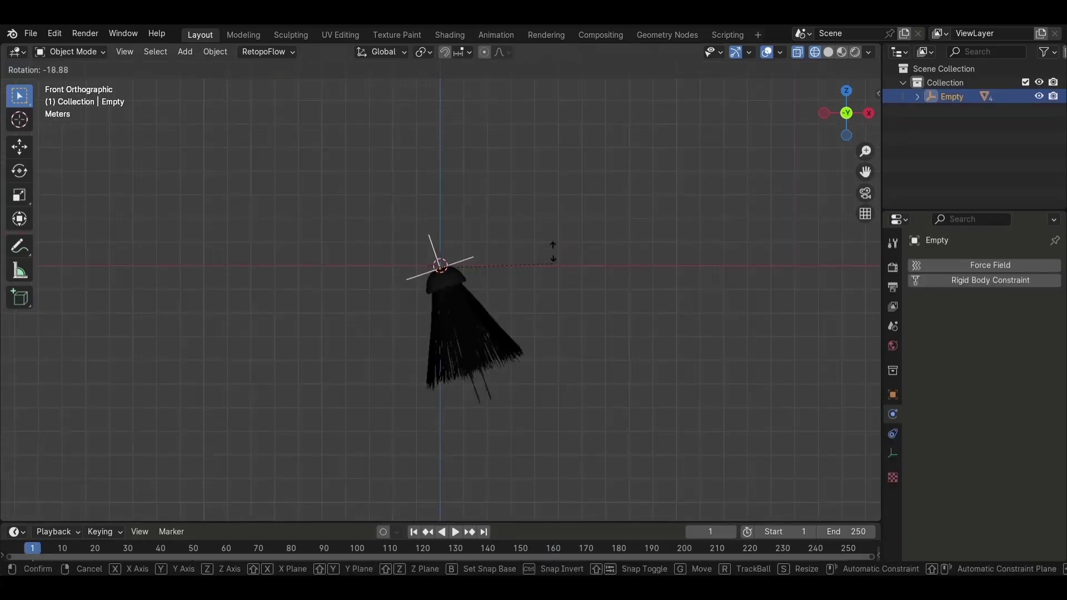
key("Escape")
key("r")
left_click(559, 290)
key("space")
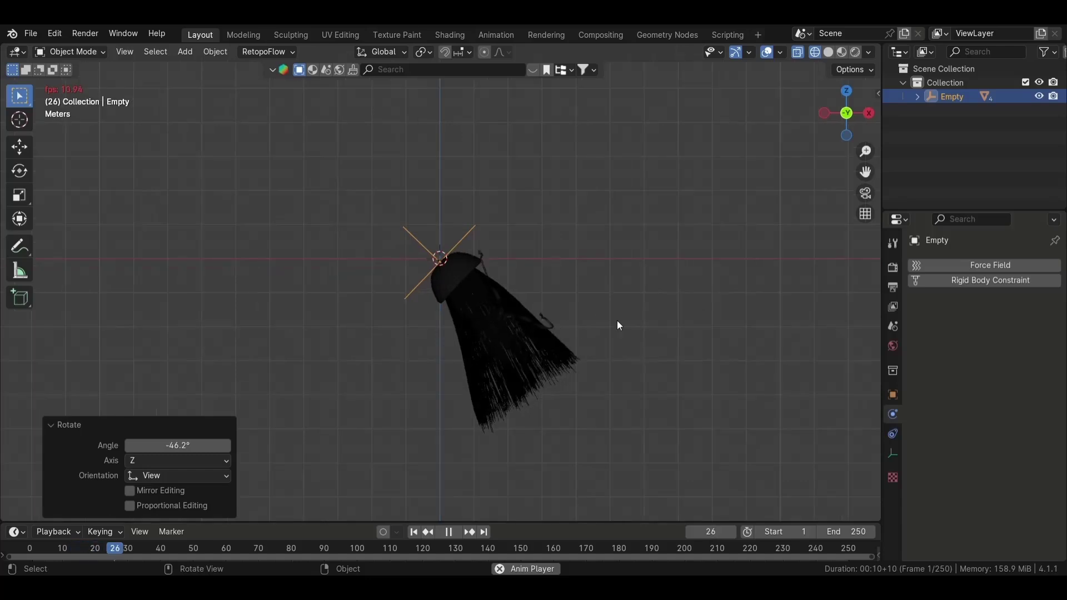
Edit the gravity field weight on the first oral-arm Plane's cloth
left_click(461, 282)
left_click(494, 290)
scroll(938, 458, "down", 10)
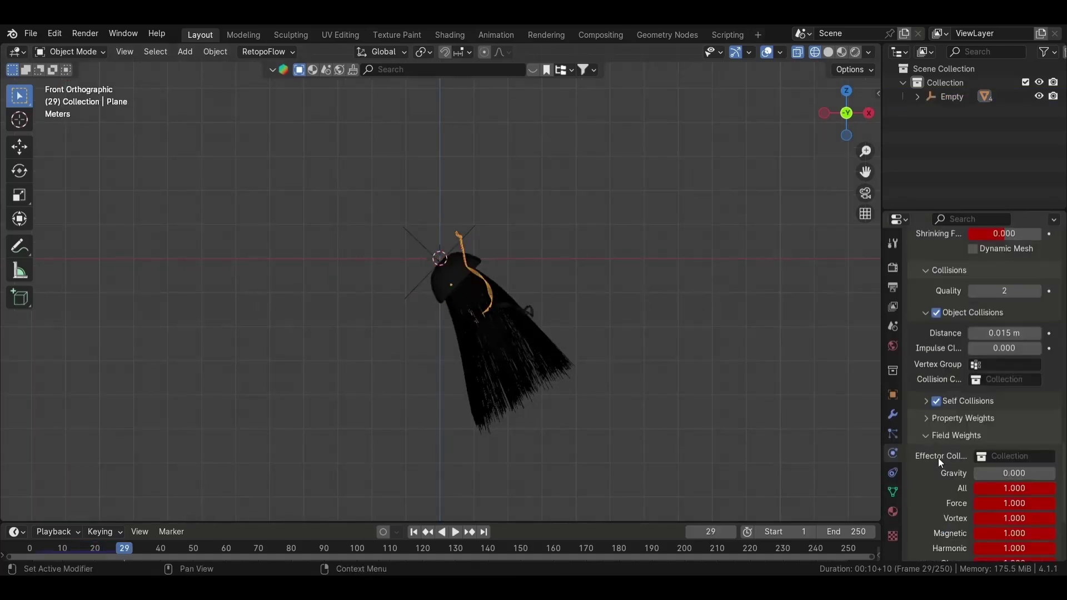
scroll(938, 458, "down", 5)
left_click(1002, 338)
type("1")
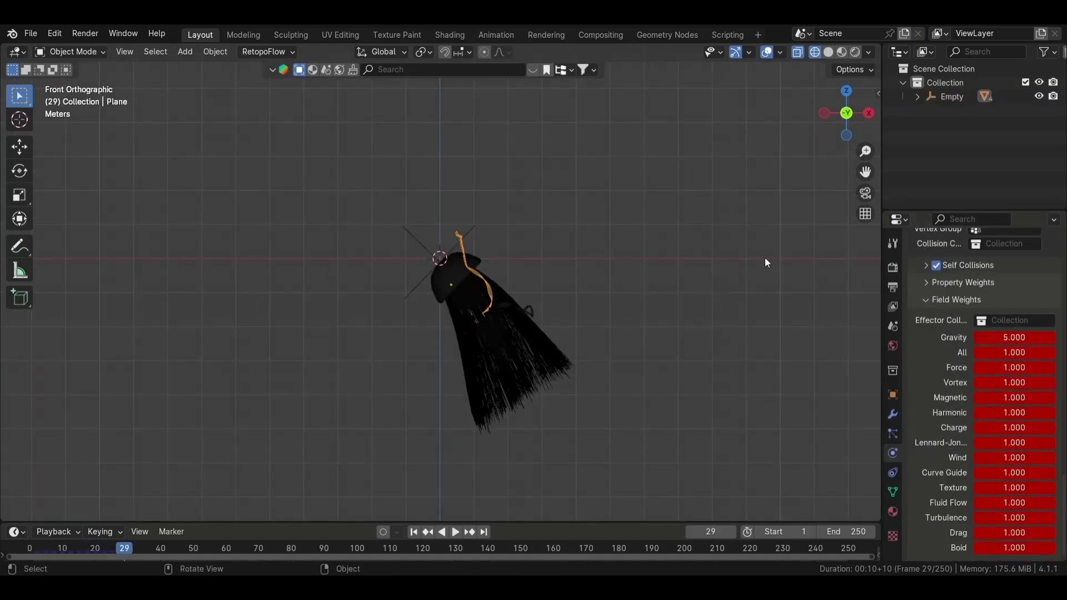
Set Plane.001's cloth gravity weight to 5 and replay the simulation
left_click(513, 309)
left_click(981, 296)
scroll(1031, 416, "down", 10)
scroll(1005, 448, "down", 5)
left_click(1022, 338)
type("0.0")
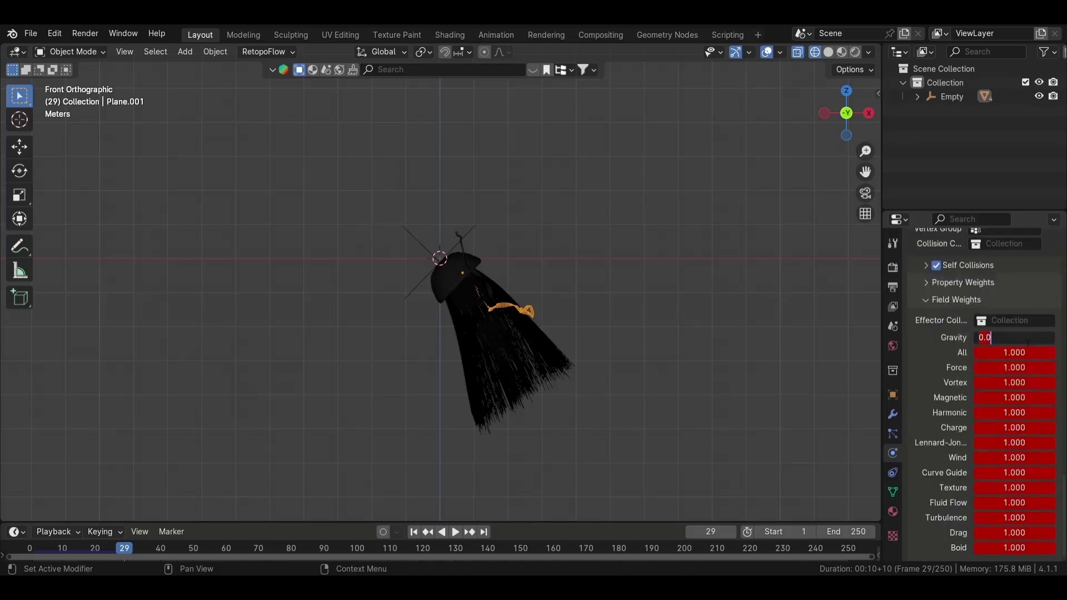
key("BackSpace")
key("BackSpace")
key("BackSpace")
type("5")
key("Return")
left_click(413, 532)
key("space")
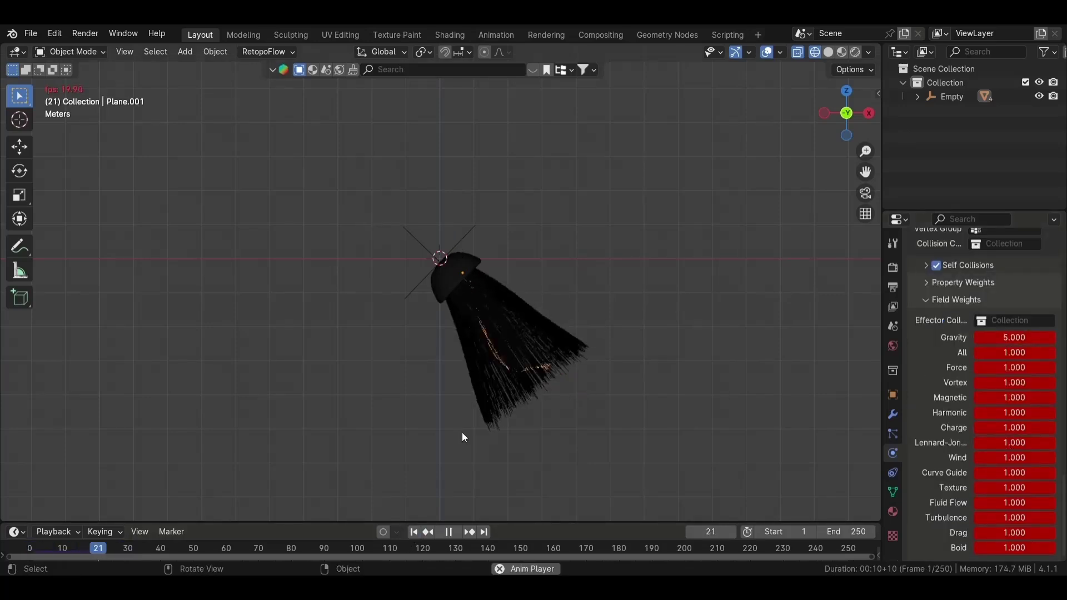
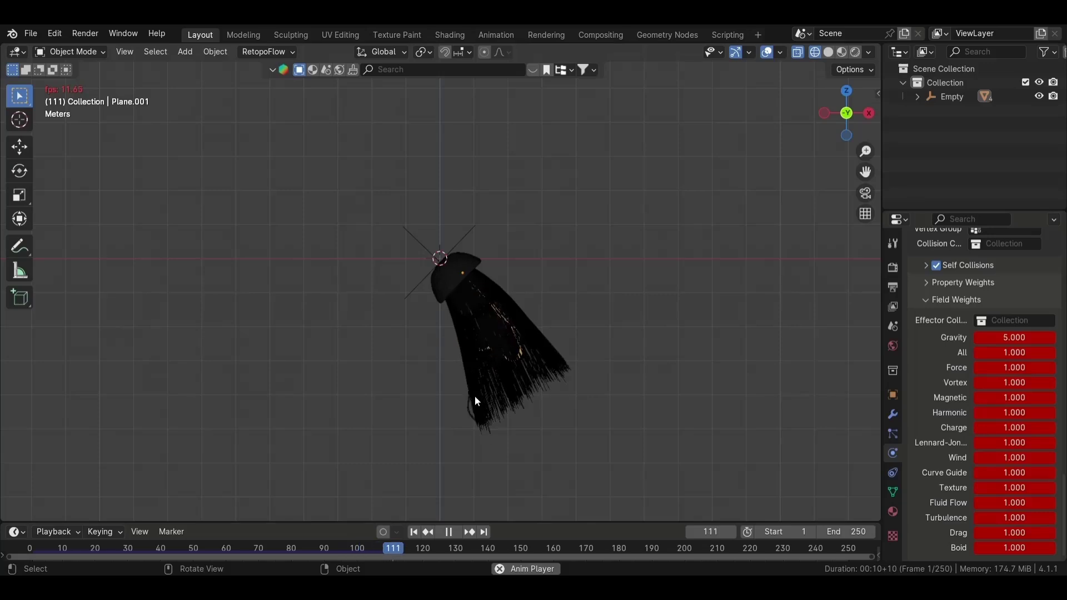
Stop playback and apply the Silk cloth preset to tentacle strip Plane.001
key("space")
scroll(1001, 389, "up", 10)
scroll(1029, 399, "up", 10)
left_click(1035, 394)
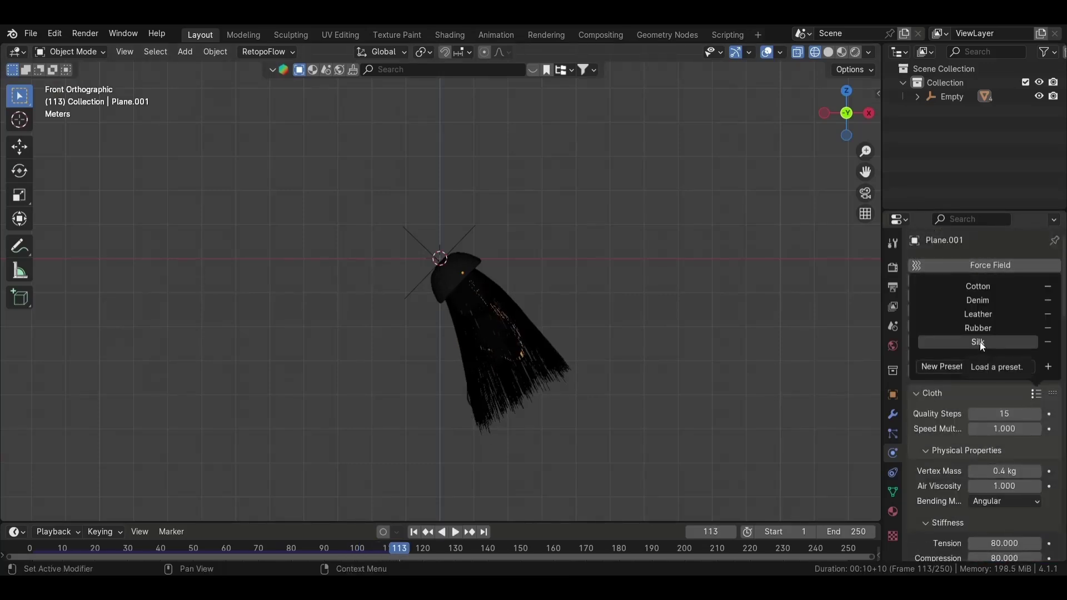
left_click(980, 341)
Replay the simulation from frame 1 at an angle, then go to front view and select the Empty
left_click(472, 403)
key("space")
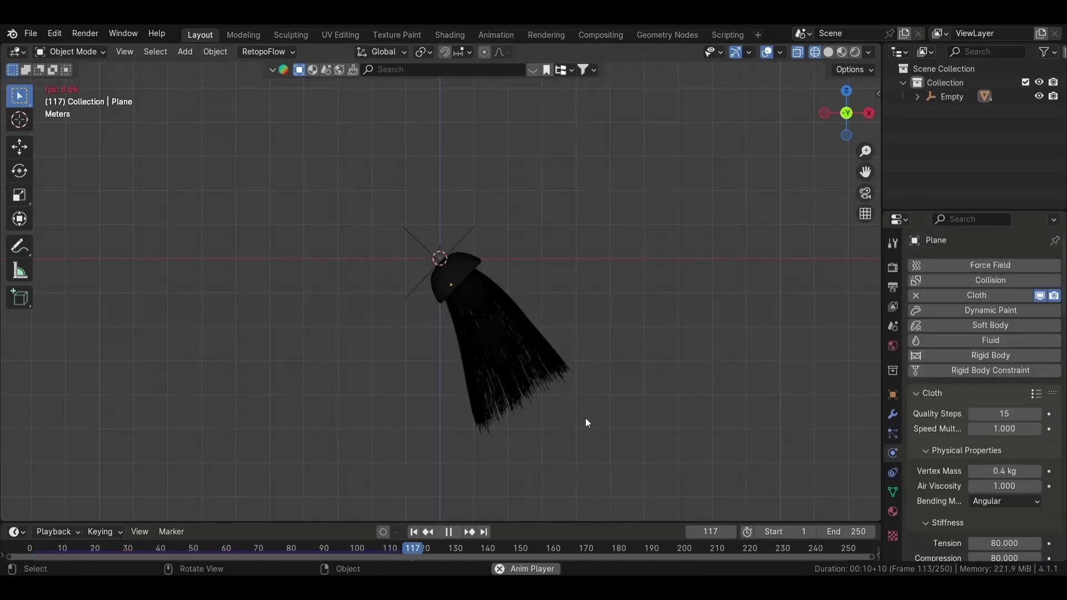
left_click(414, 531)
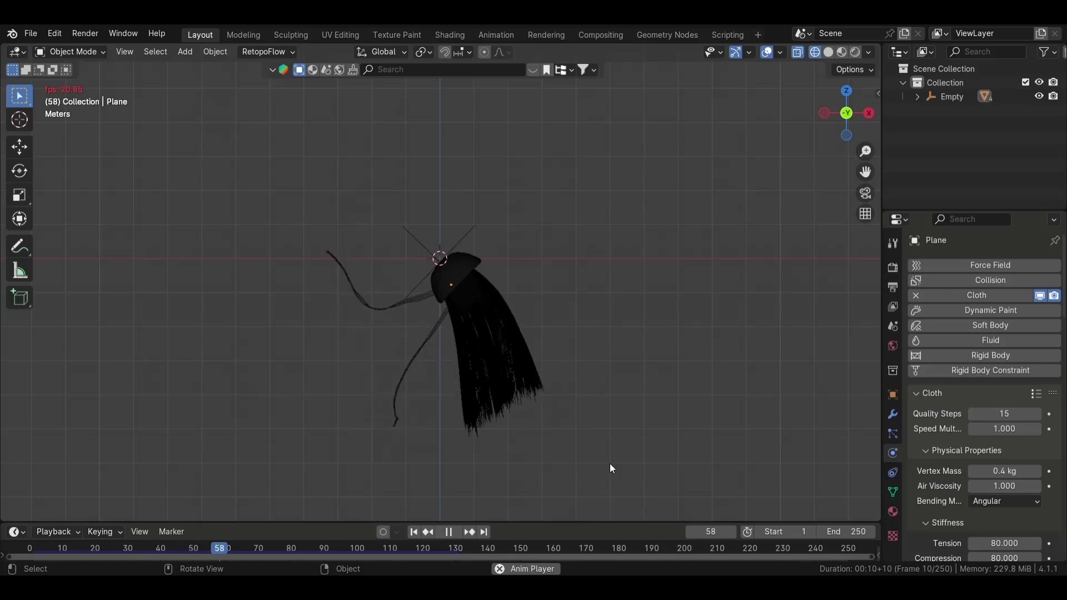
mouse_move(600, 449)
middle_mouse_down()
mouse_move(662, 375)
mouse_move(649, 388)
mouse_move(715, 428)
middle_mouse_up()
left_click(448, 532)
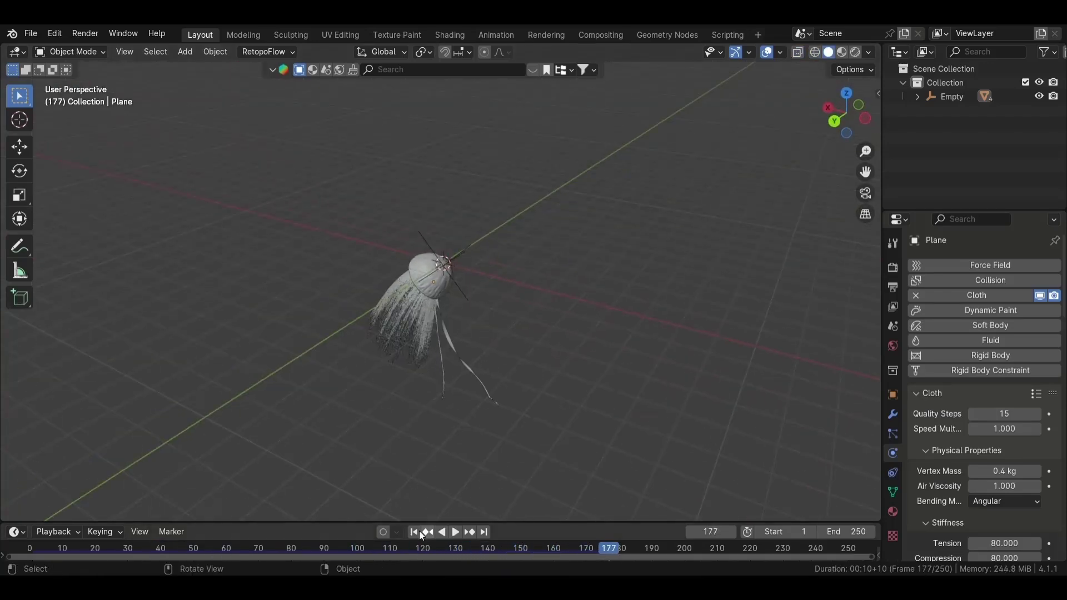
key("KP_1")
left_click(460, 254)
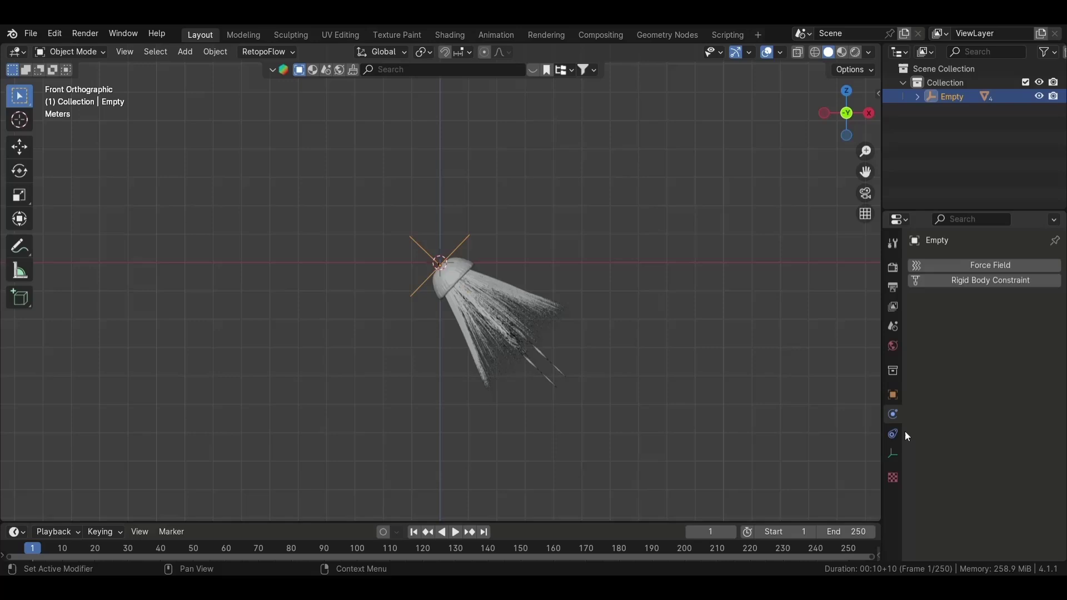
Set the Empty's rotation to 0 so the jellyfish stands upright
left_click(893, 394)
type("0")
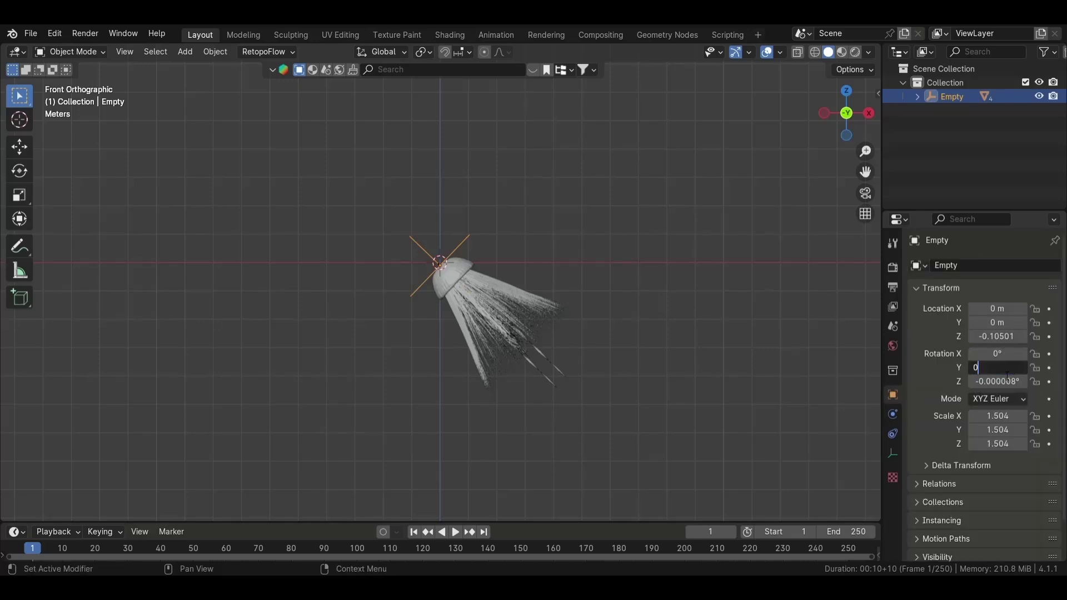
key("Tab")
type("0")
scroll(494, 327, "down", 1)
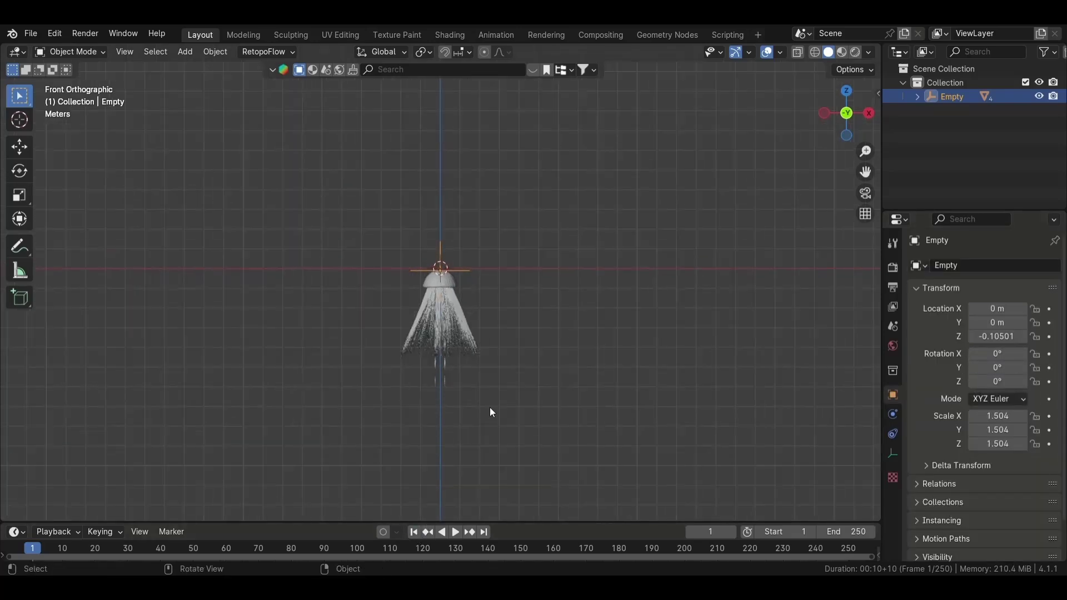
Set the Sphere's hair particle Field Weights Gravity to 0
left_click(461, 325)
scroll(461, 325, "up", 5)
left_click(893, 434)
scroll(939, 434, "down", 5)
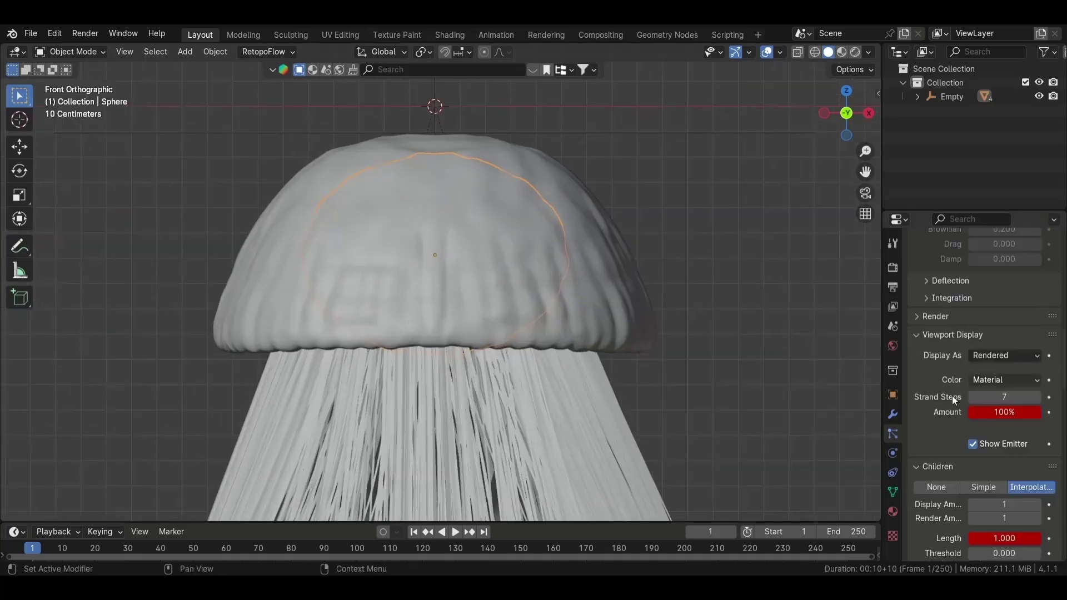
scroll(952, 398, "down", 5)
scroll(954, 402, "down", 5)
scroll(955, 401, "down", 3)
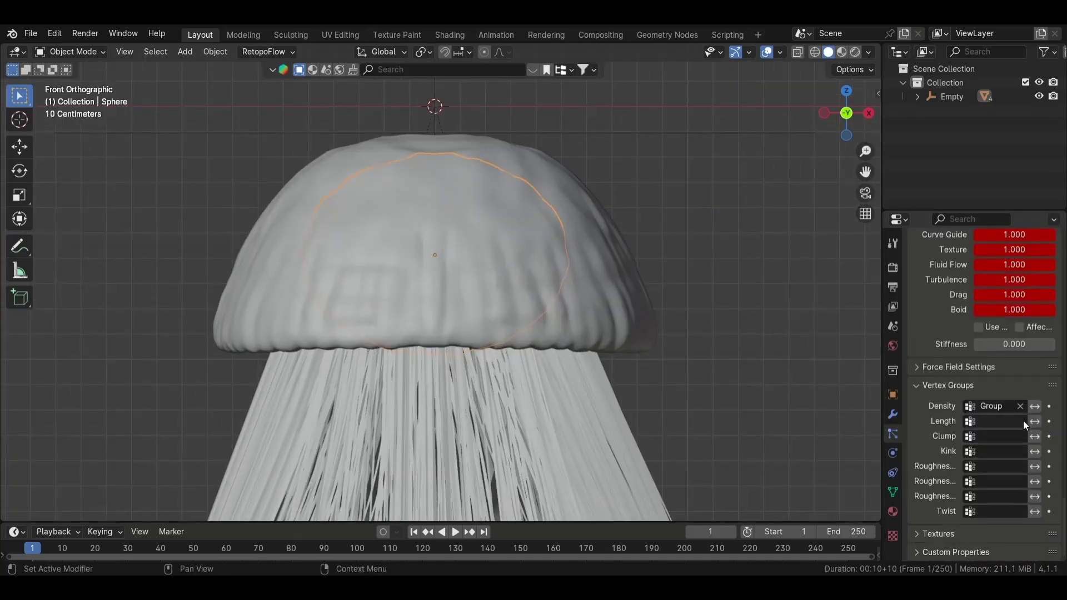
scroll(1012, 430, "up", 5)
scroll(1008, 435, "up", 7)
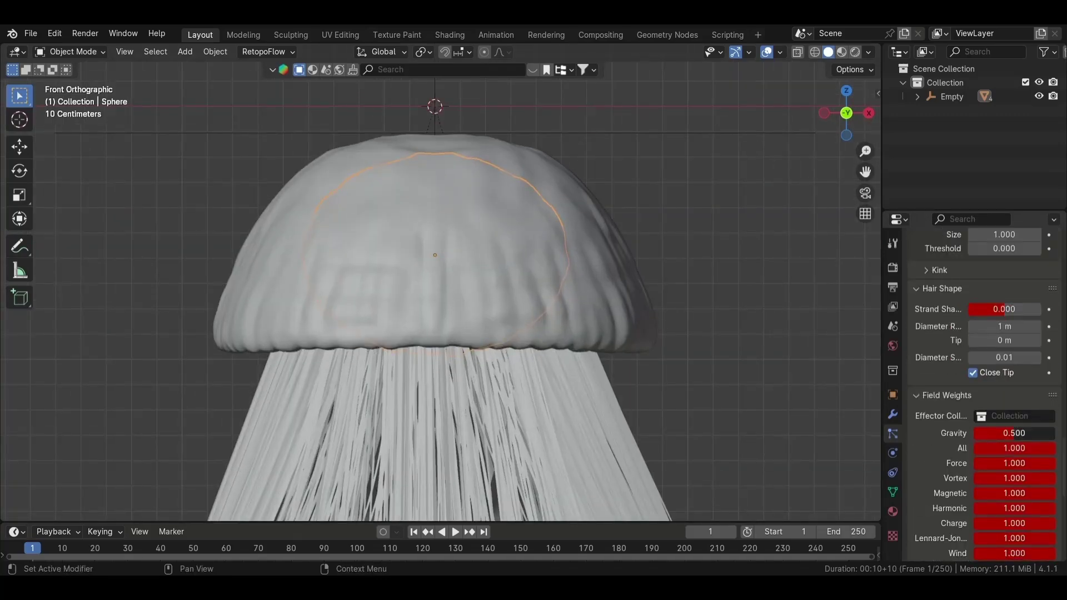
left_click_drag(1021, 432, 944, 431)
Move the Sphere in rendered preview to test the hair, then rewind to frame 1 in solid shading
left_click(856, 52)
scroll(803, 261, "down", 8)
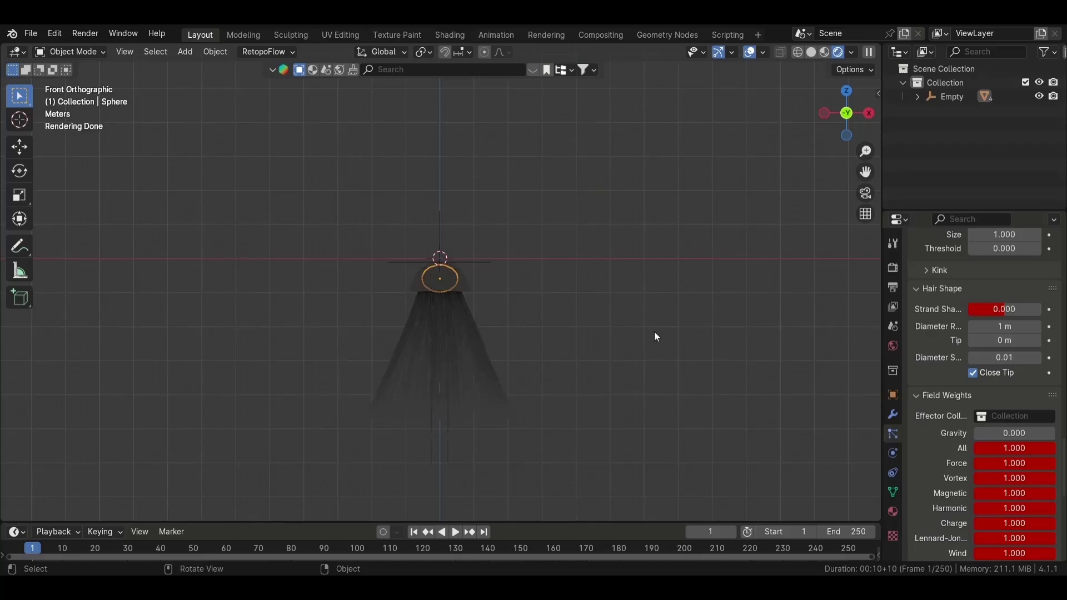
key("g")
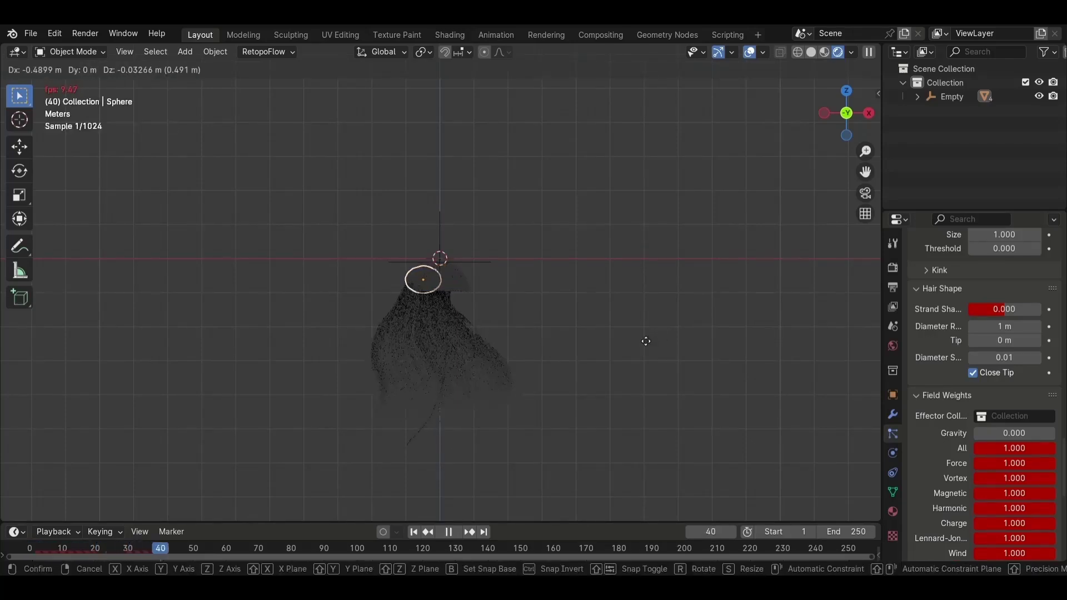
left_click(645, 342)
left_click(413, 531)
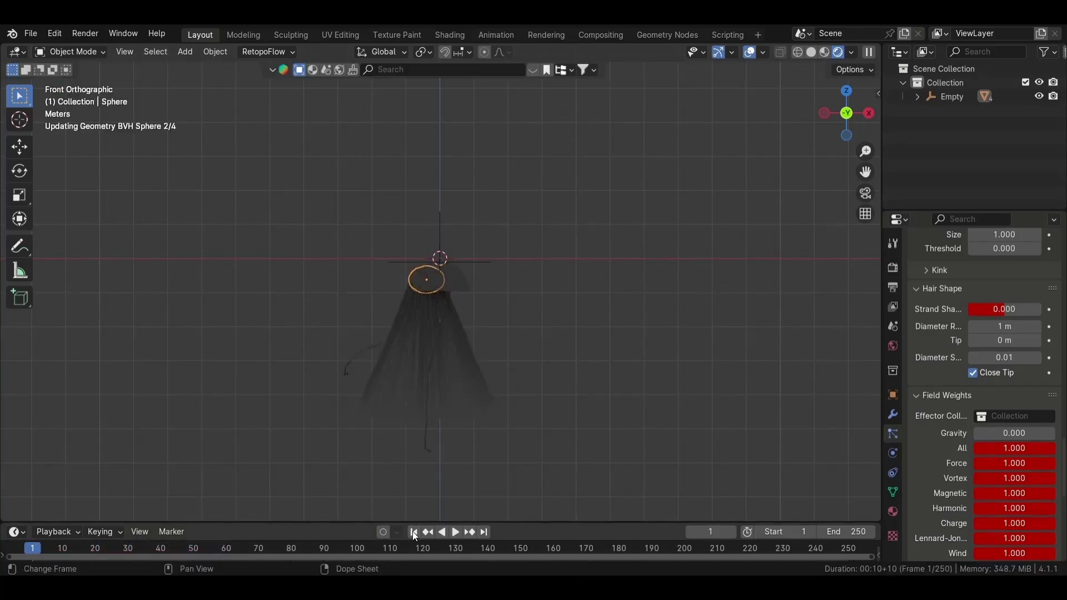
scroll(427, 486, "up", 5)
left_click(413, 531)
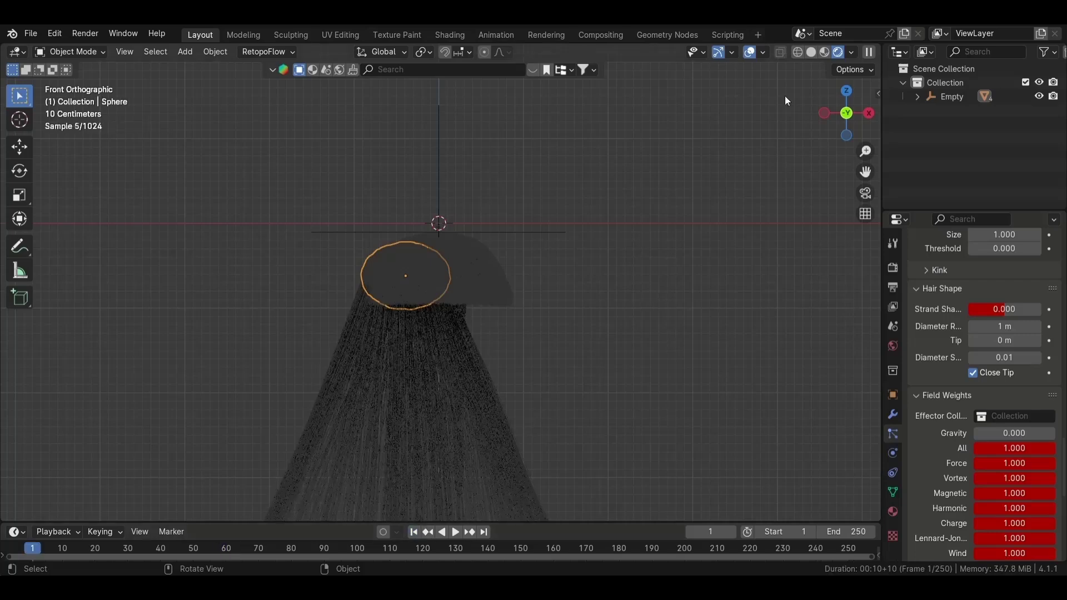
left_click(812, 52)
mouse_move(612, 239)
middle_mouse_down()
mouse_move(491, 277)
mouse_move(476, 311)
middle_mouse_up()
Select tentacle strip Plane.001 and show its cloth settings
left_click(476, 311)
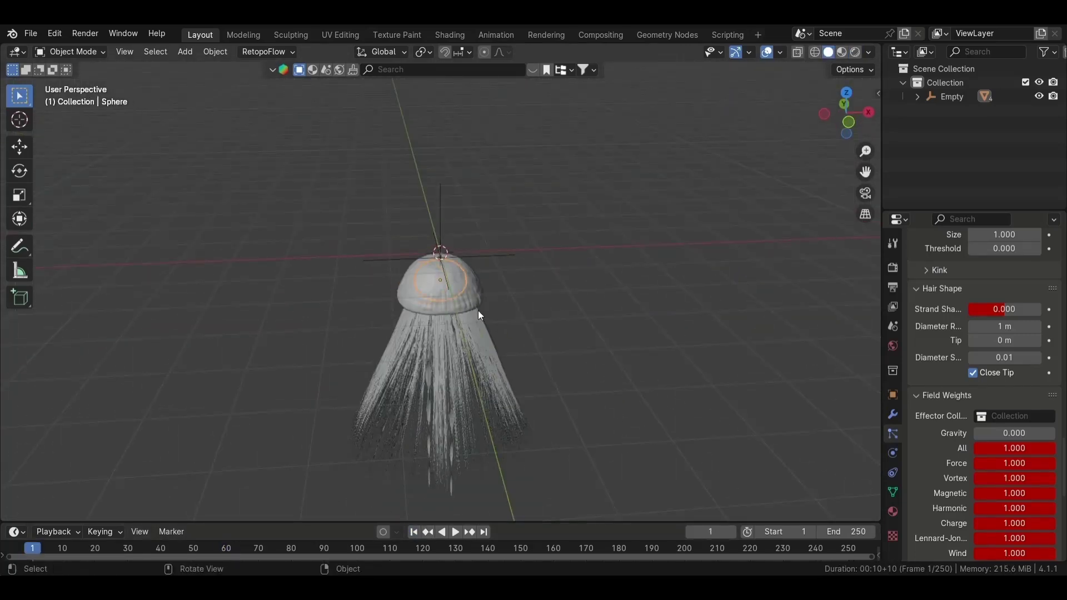
middle_click_drag(642, 311, 655, 218)
left_click(515, 389)
scroll(451, 482, "down", 3)
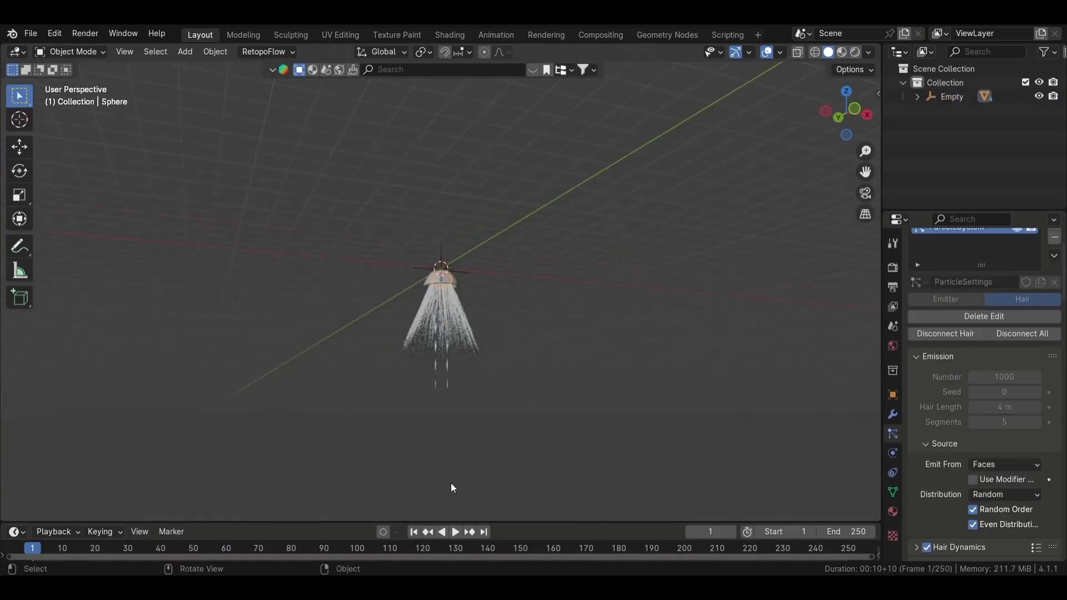
left_click(447, 385)
scroll(444, 387, "up", 3)
scroll(449, 411, "up", 2)
left_click(472, 276)
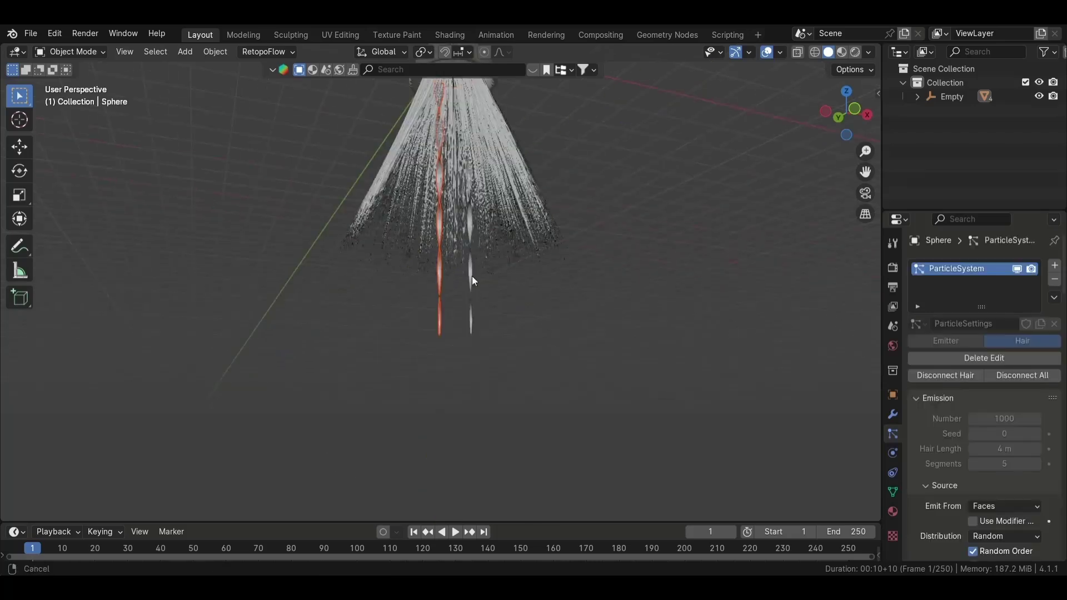
left_click(893, 453)
scroll(1032, 473, "down", 3)
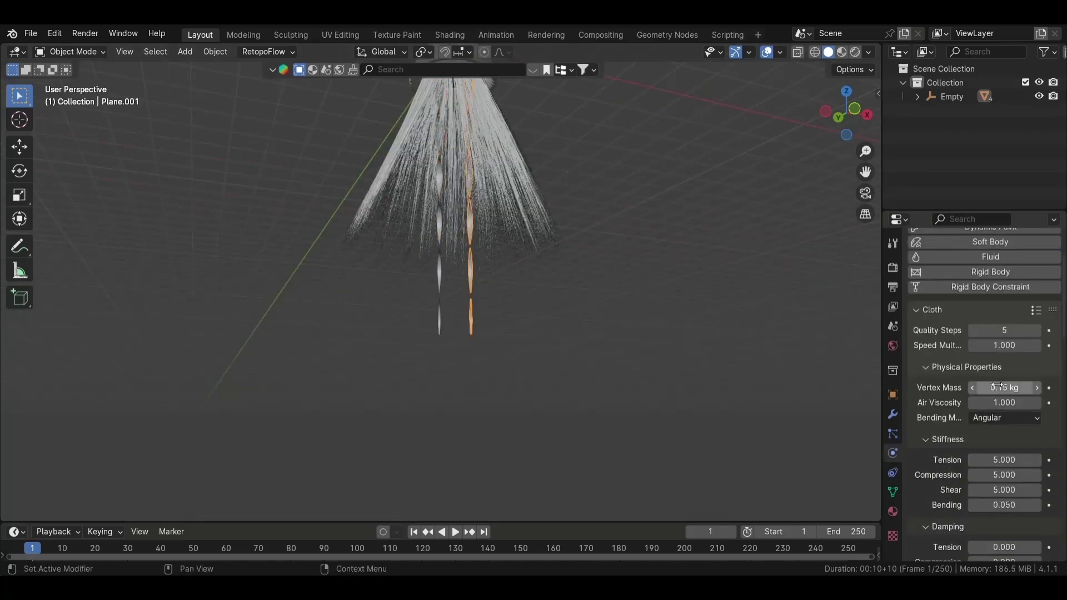
scroll(994, 386, "up", 3)
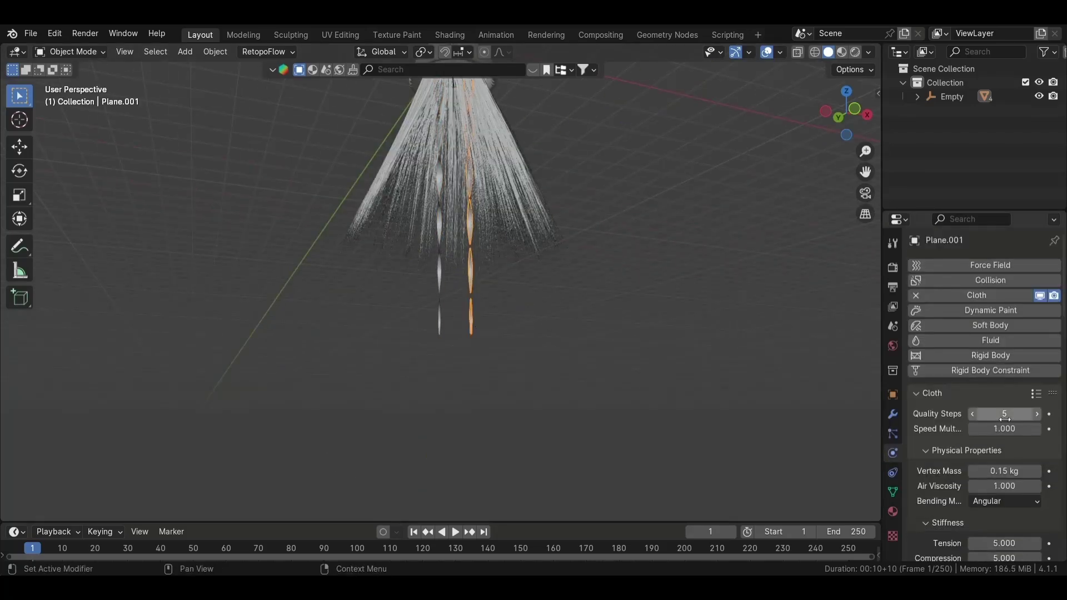
Apply the Rubber cloth preset to Plane.001
left_click(1035, 395)
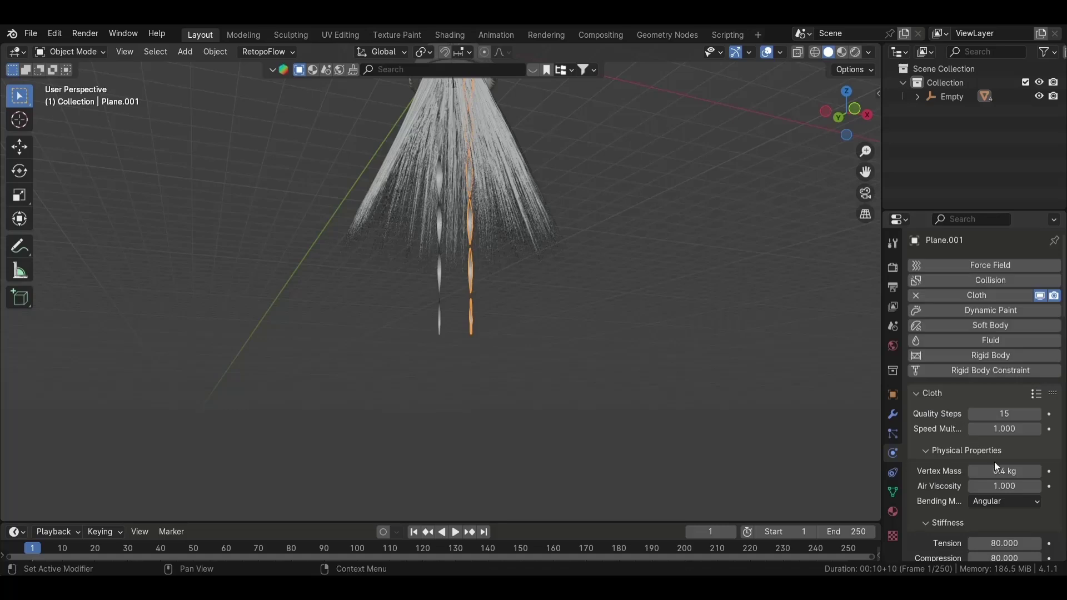
left_click(1036, 394)
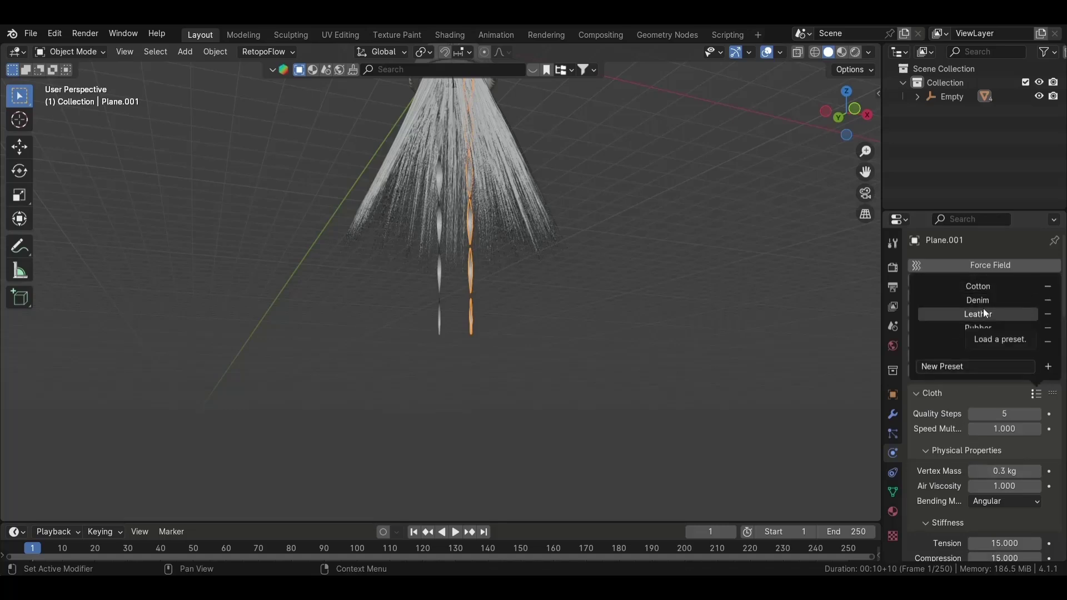
left_click(978, 328)
left_click(1013, 472)
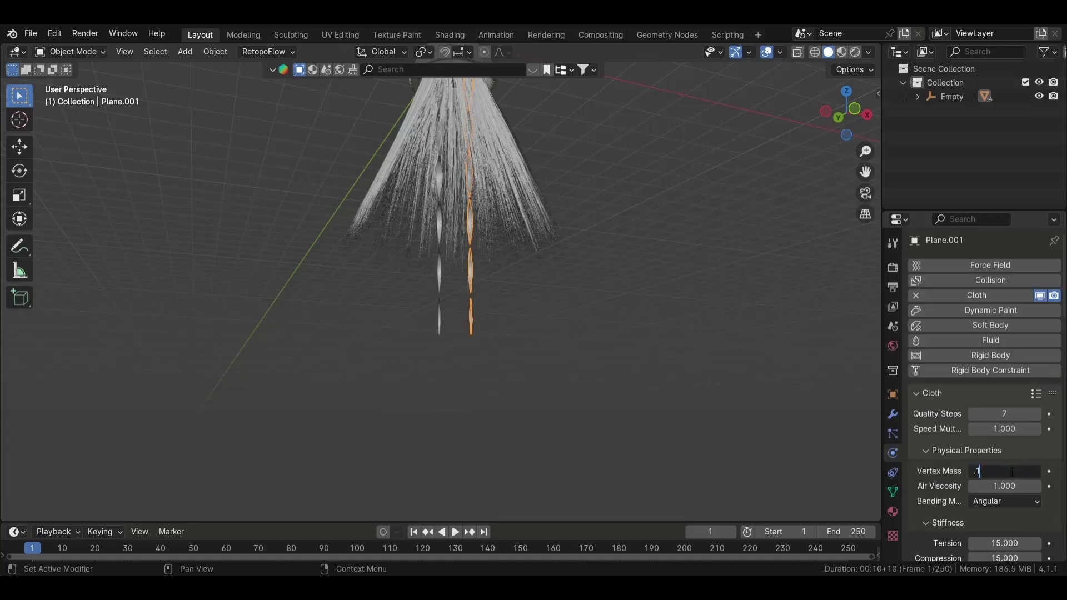
Give the Plane strip the Rubber preset and a 0.1 kg vertex mass
left_click(1037, 394)
left_click(988, 323)
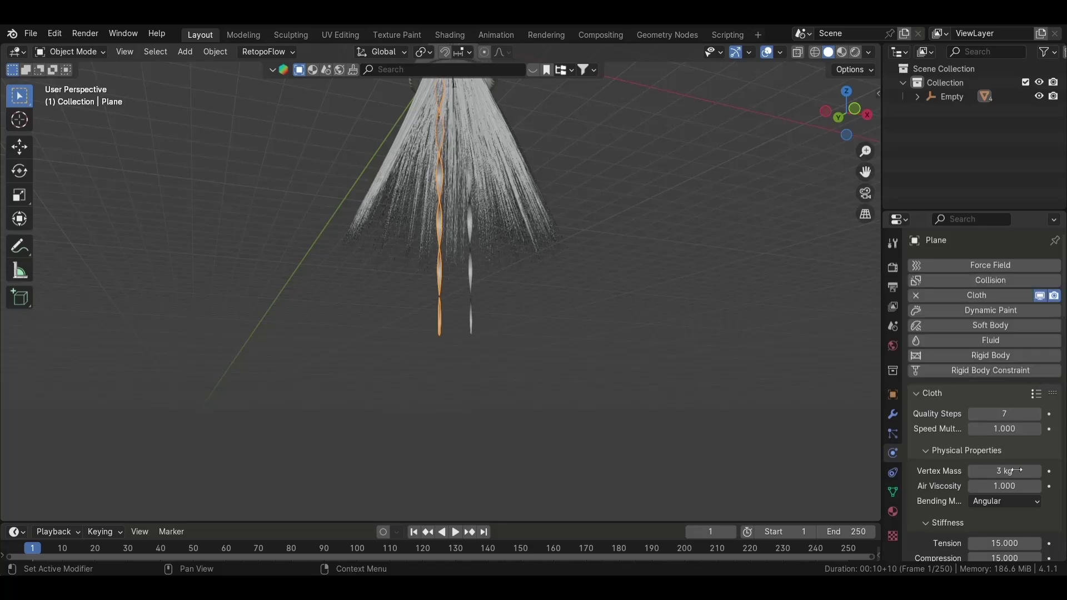
left_click(1016, 477)
type("0.1")
key("Return")
Play the simulation while setting the Plane strip's gravity weight to 0
key("space")
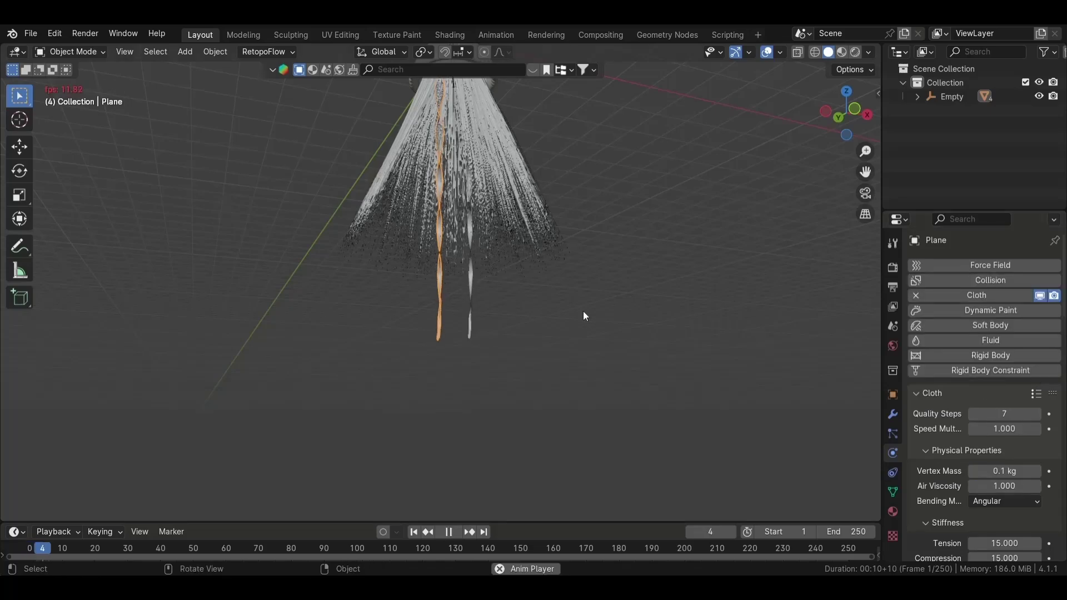
middle_click_drag(656, 347, 696, 349)
scroll(1016, 472, "down", 10)
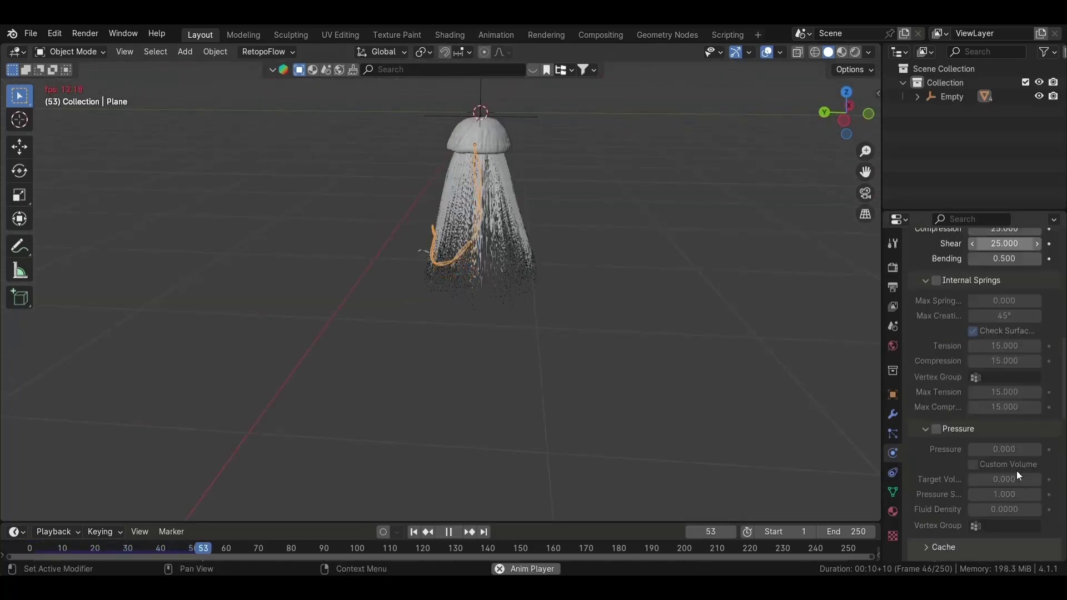
scroll(1016, 470, "down", 10)
left_click_drag(1011, 338, 976, 340)
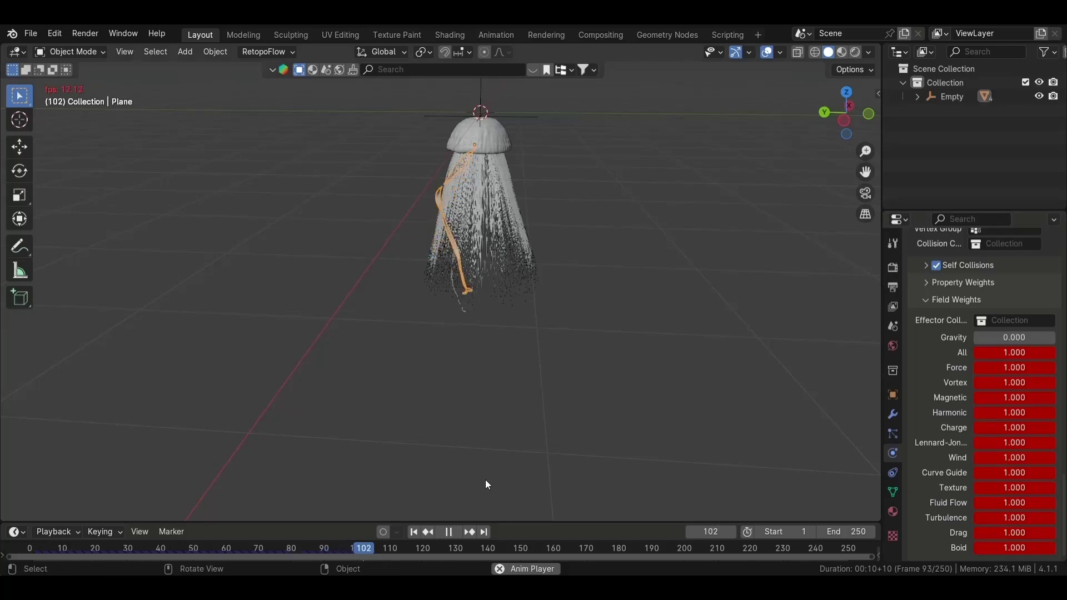
key("space")
Expand the Plane strip's Self Collisions settings and jump back to the first frame
scroll(466, 242, "up", 5)
scroll(465, 242, "down", 3)
middle_click_drag(466, 242, 511, 238)
scroll(1018, 415, "up", 6)
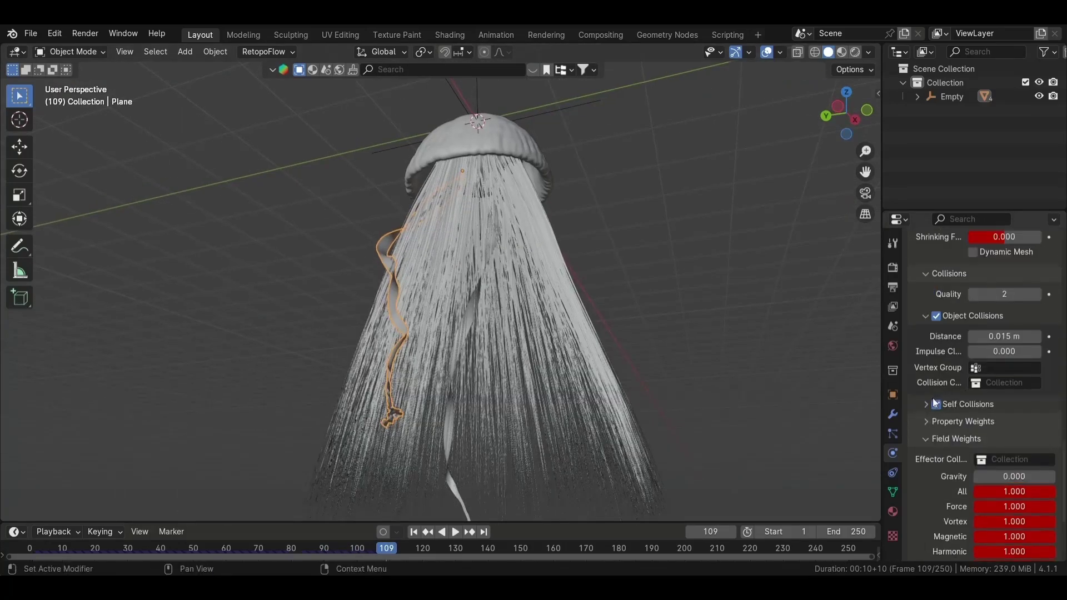
left_click(935, 404)
scroll(975, 445, "down", 3)
key("shift+Left")
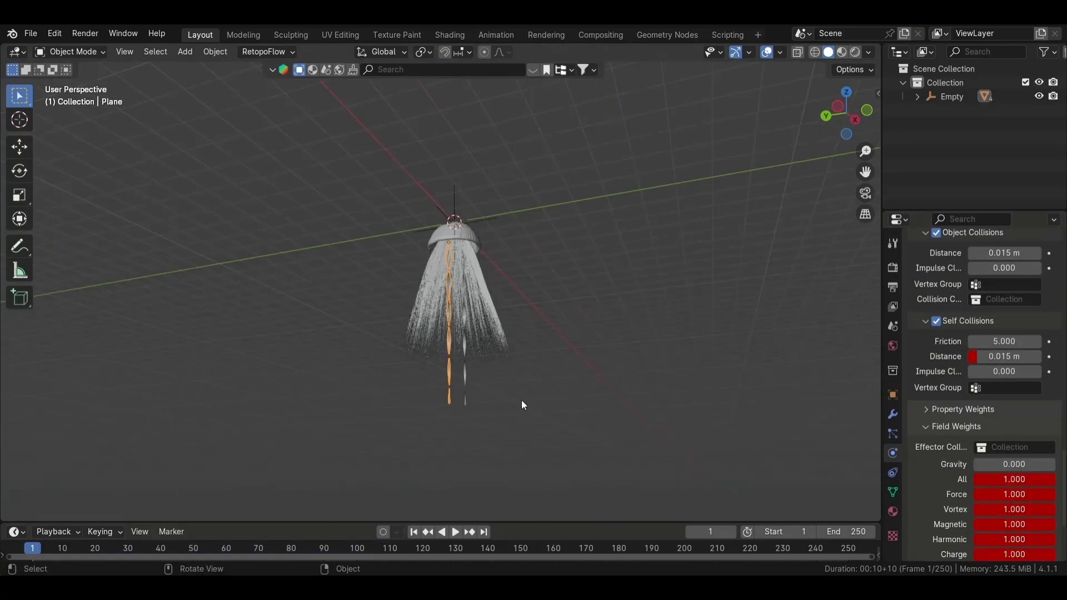
scroll(521, 401, "down", 5)
In front wireframe view, duplicate the bell mesh Cube in place
left_click(452, 256)
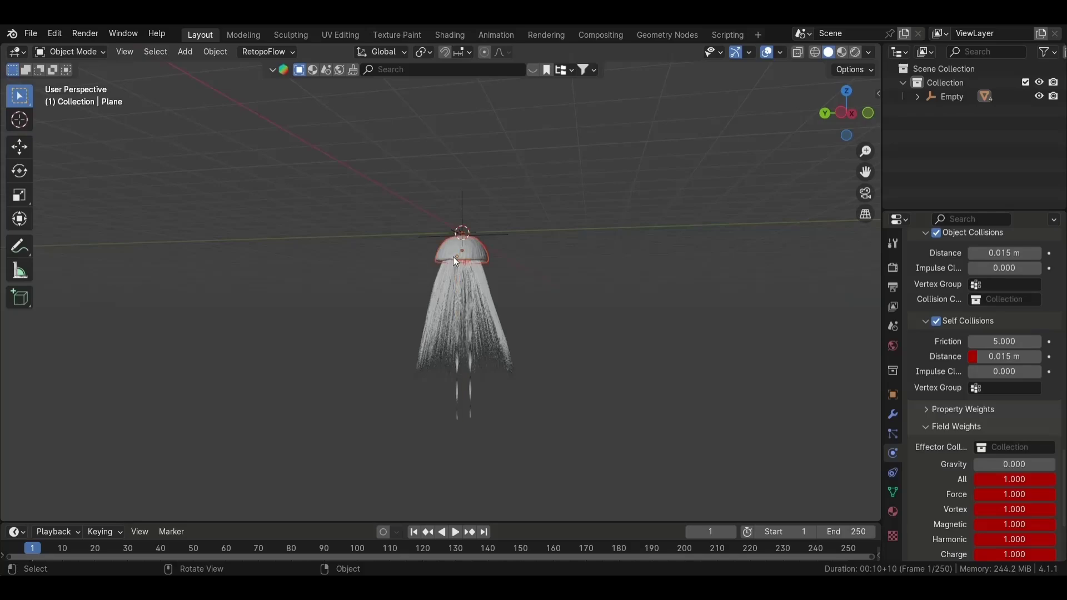
key("KP_1")
scroll(452, 256, "up", 3)
scroll(605, 309, "up", 2)
scroll(556, 278, "up", 3)
key("shift+z")
left_click(699, 338)
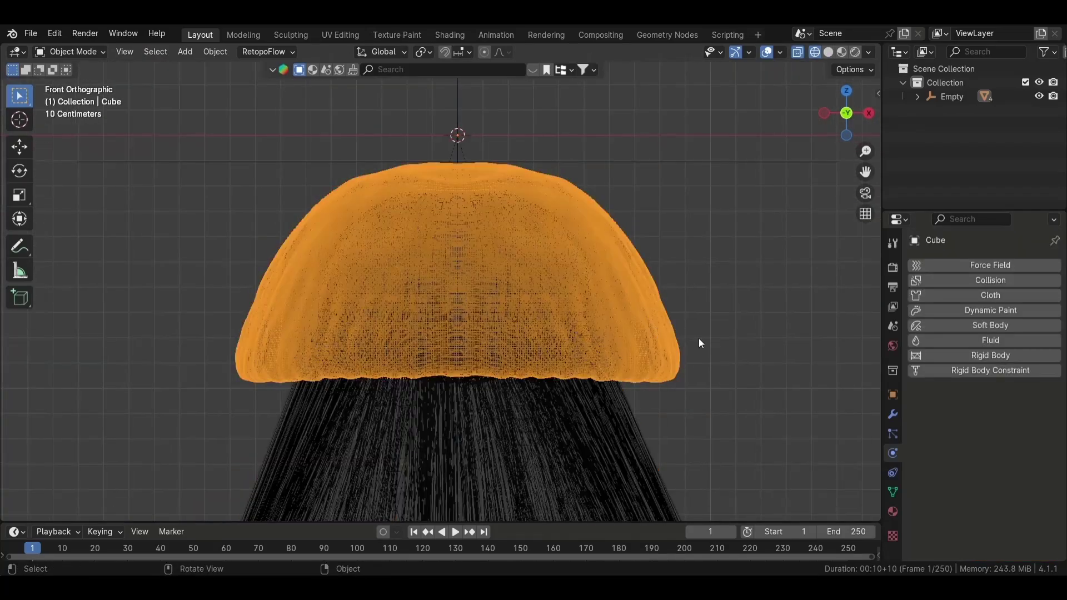
key("shift+d")
right_click(698, 338)
Add a Remesh modifier, lower its voxel size and apply it to the bell
left_click(892, 414)
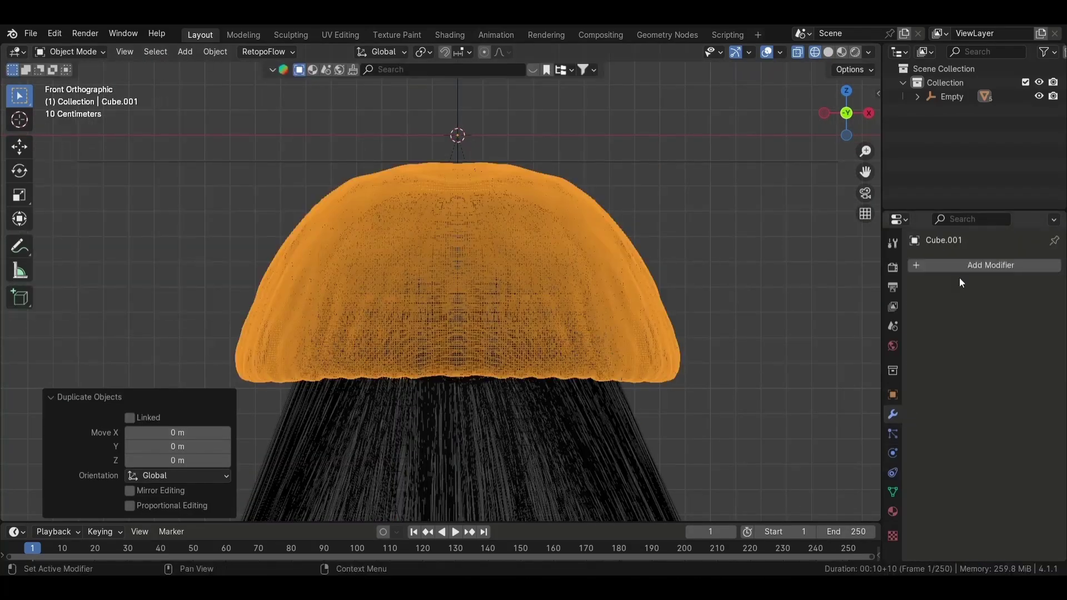
left_click(959, 266)
type("rem")
key("Return")
mouse_move(639, 256)
middle_mouse_down()
mouse_move(657, 302)
mouse_move(641, 271)
middle_mouse_up()
left_click(554, 262)
left_click(562, 290)
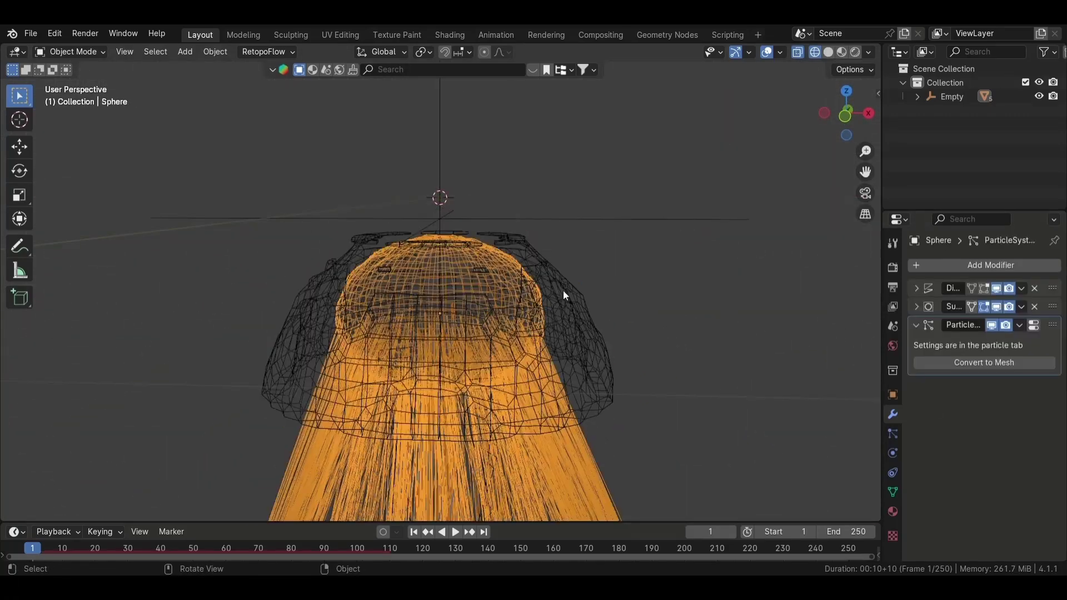
key("shift+z")
mouse_move(1005, 325)
left_mouse_down()
mouse_move(978, 325)
mouse_move(990, 326)
left_mouse_up()
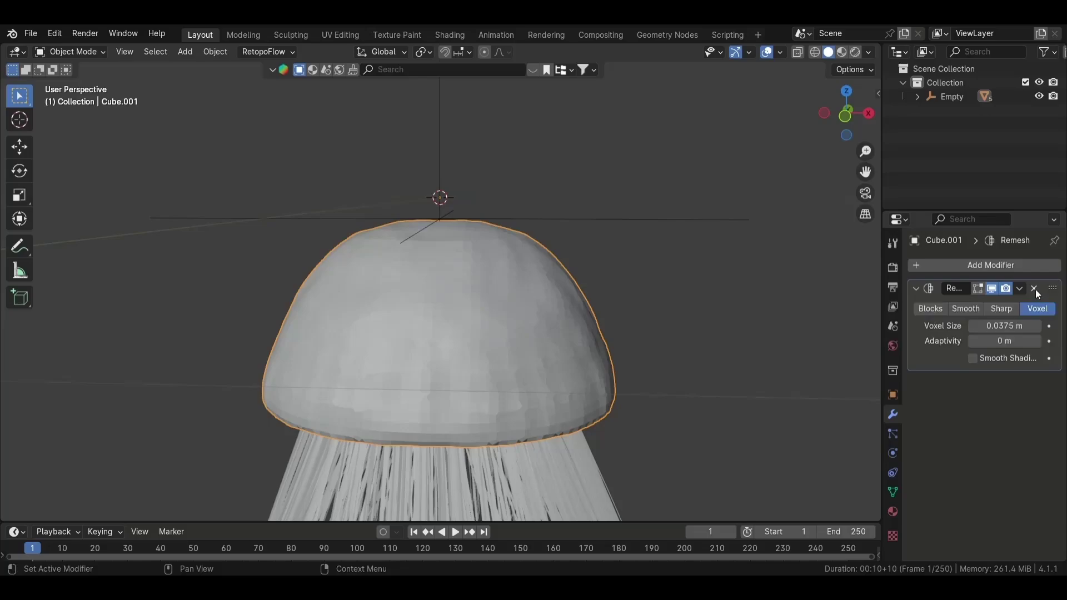
key("ctrl+a")
In the Sculpting workspace, adjust the voxel remesh size over the bell
left_click(294, 35)
key("shift+z")
key("shift+r")
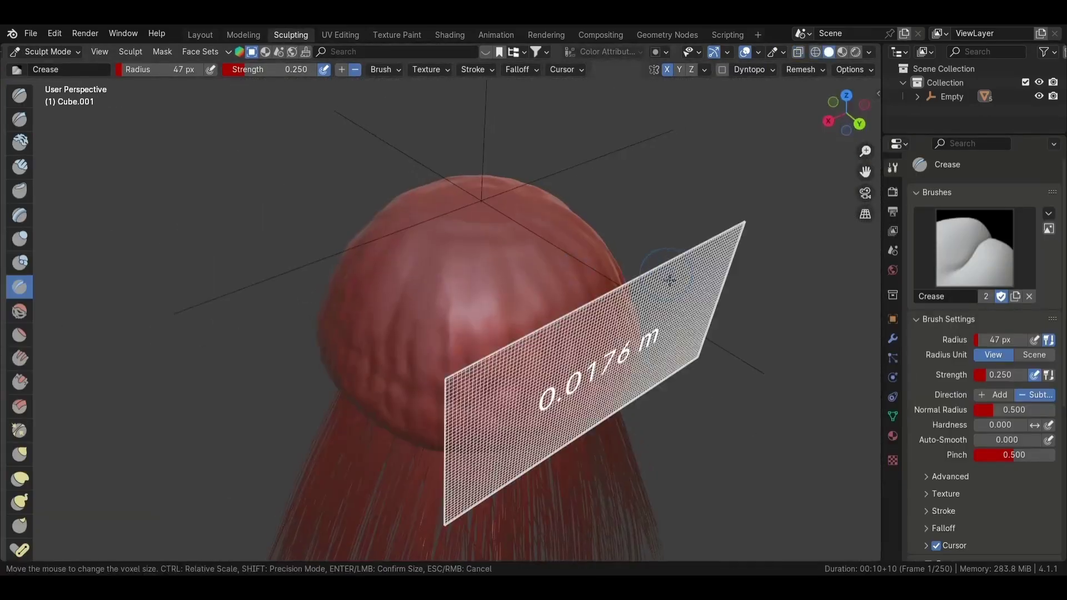
key("Escape")
middle_click_drag(648, 269, 648, 260)
key("shift+z")
Voxel-remesh the bell at 0.0375 m and return to the Layout workspace
key("shift+z")
key("shift+r")
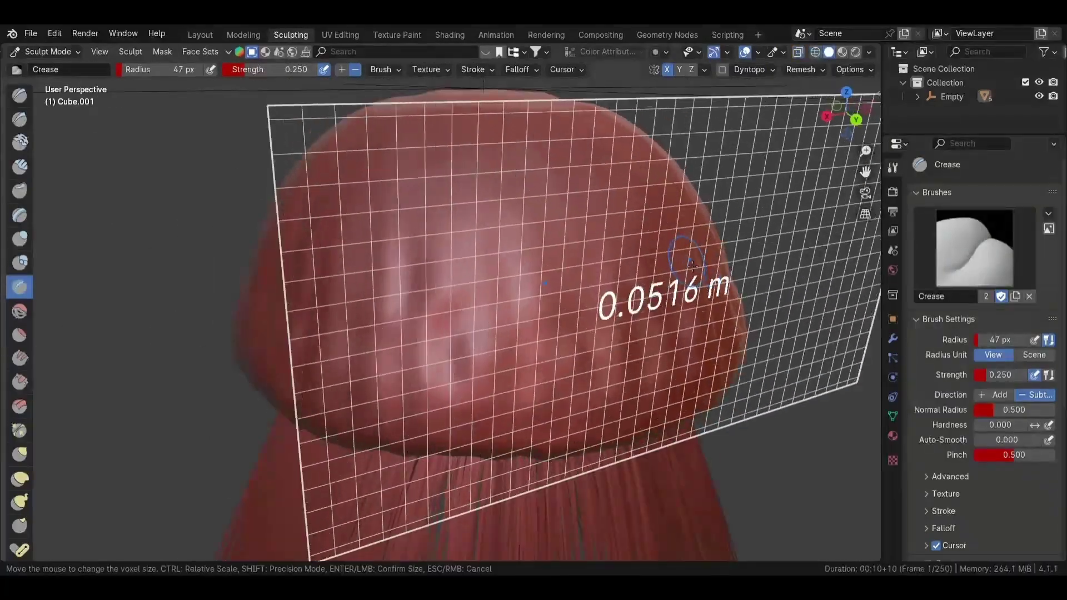
key("Escape")
scroll(667, 259, "down", 3)
key("shift+z")
key("shift+r")
left_click(699, 272)
key("ctrl+r")
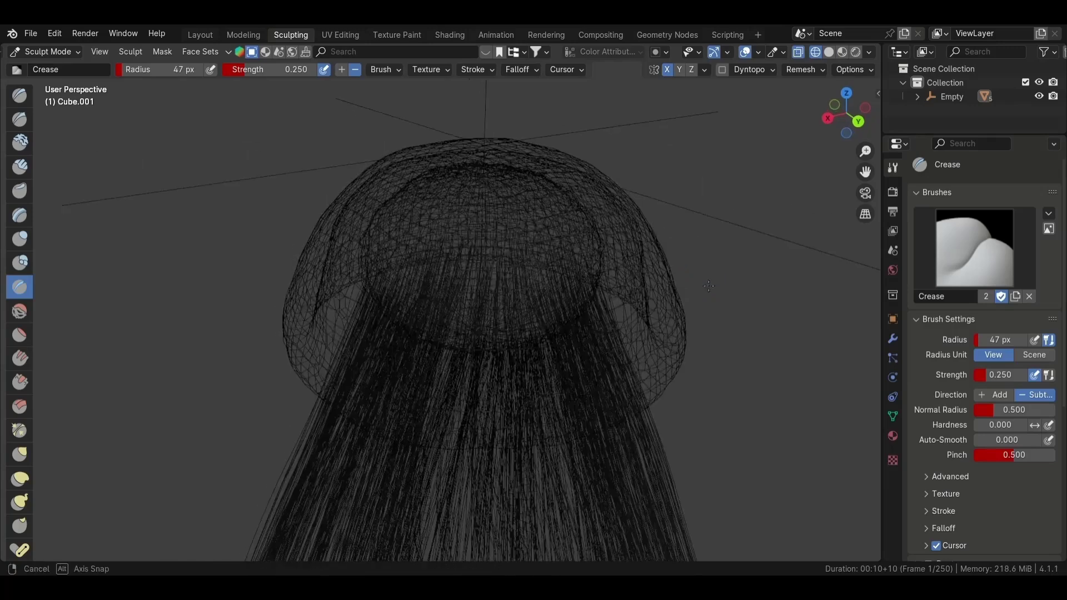
key("shift+z")
left_click(200, 35)
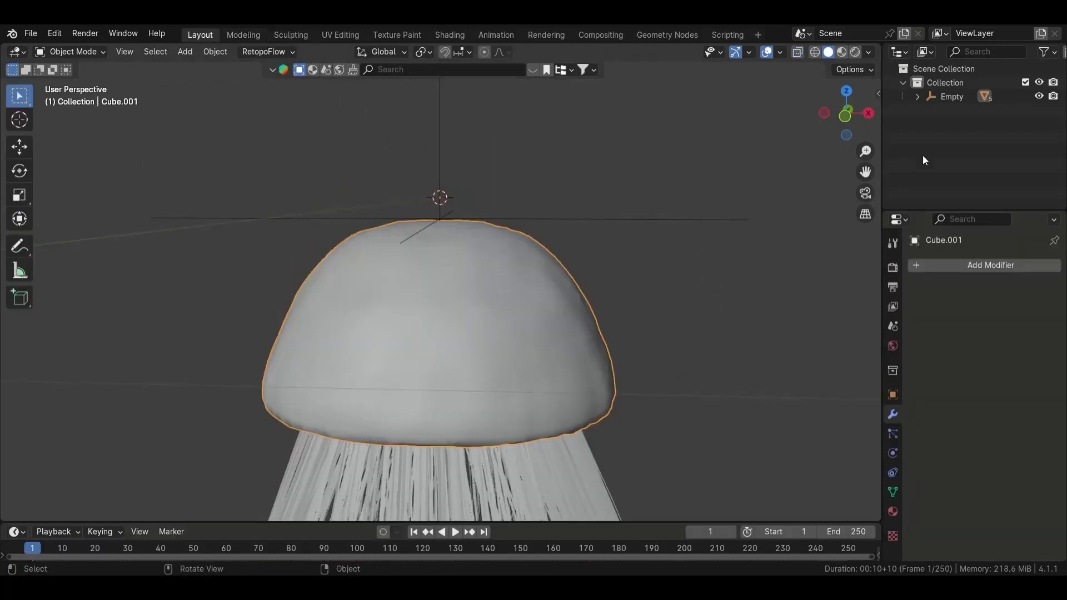
Reveal the Empty's children and select the bell object Cube.001
left_click(903, 98)
left_click(917, 98)
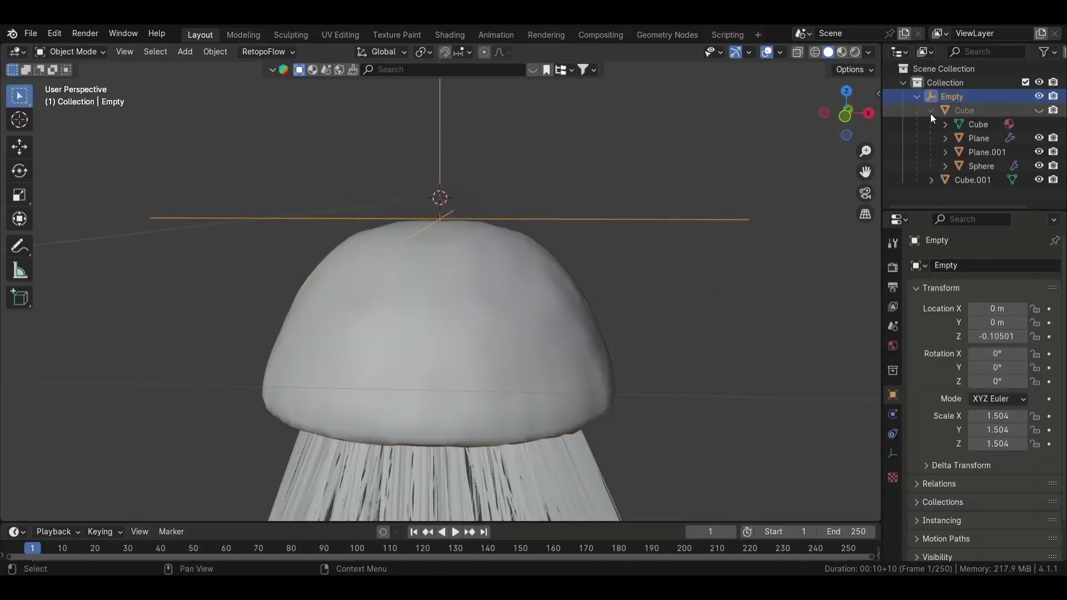
left_click(966, 110)
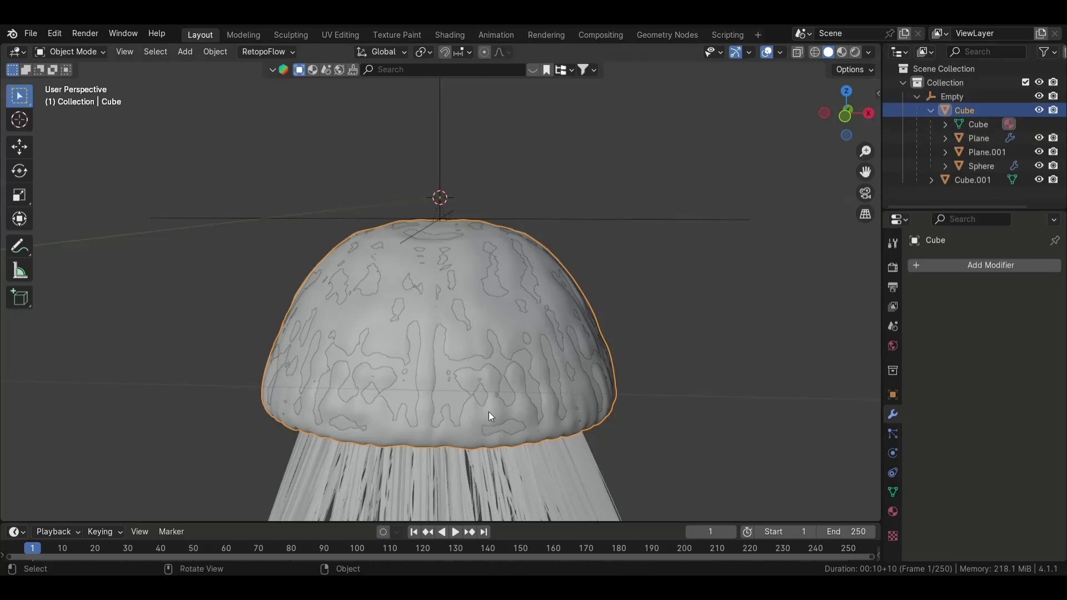
left_click(504, 384)
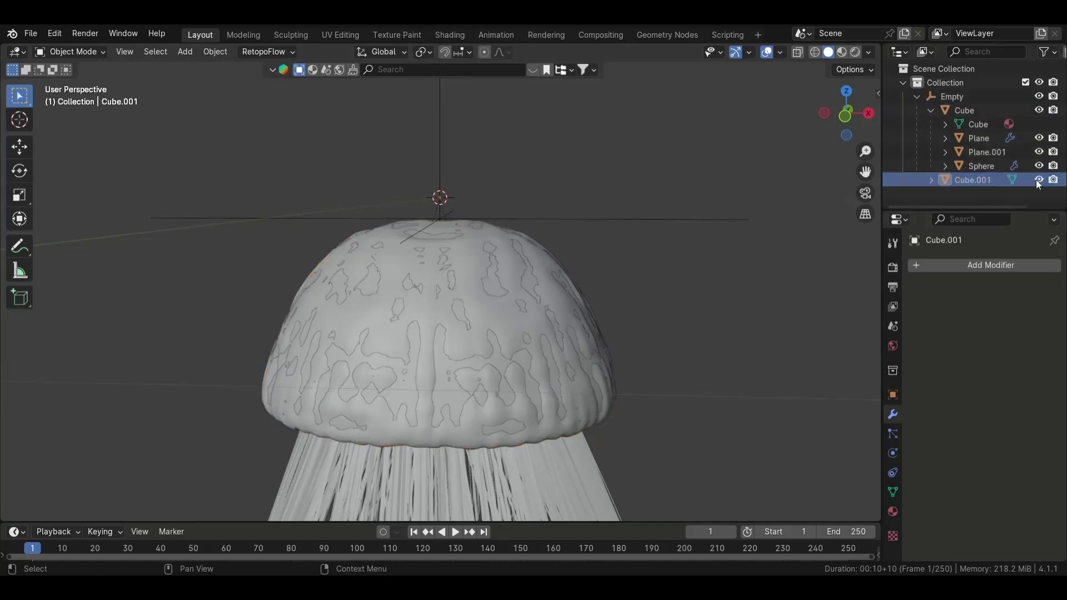
Add a Multiresolution modifier to the bell and hide the Cube cap
left_click(949, 265)
type("mu")
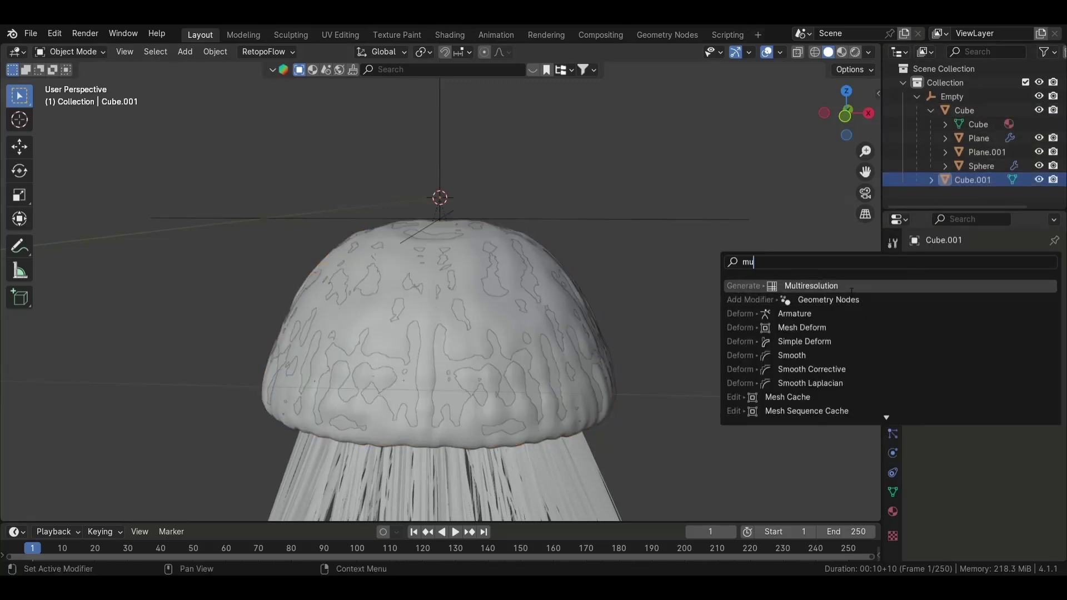
left_click(845, 287)
left_click(958, 266)
type("m")
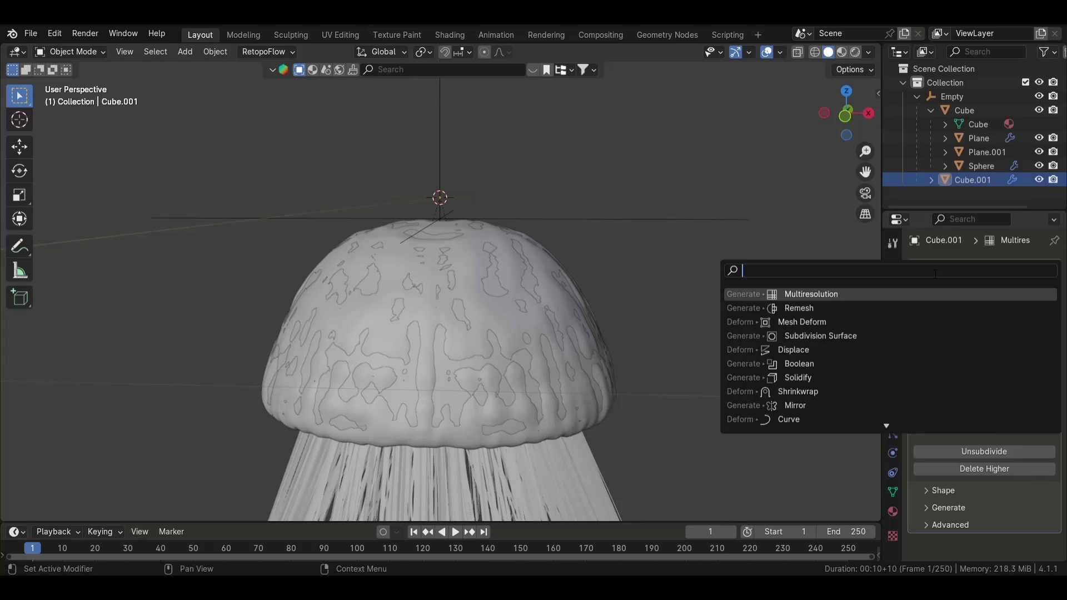
left_click(1039, 110)
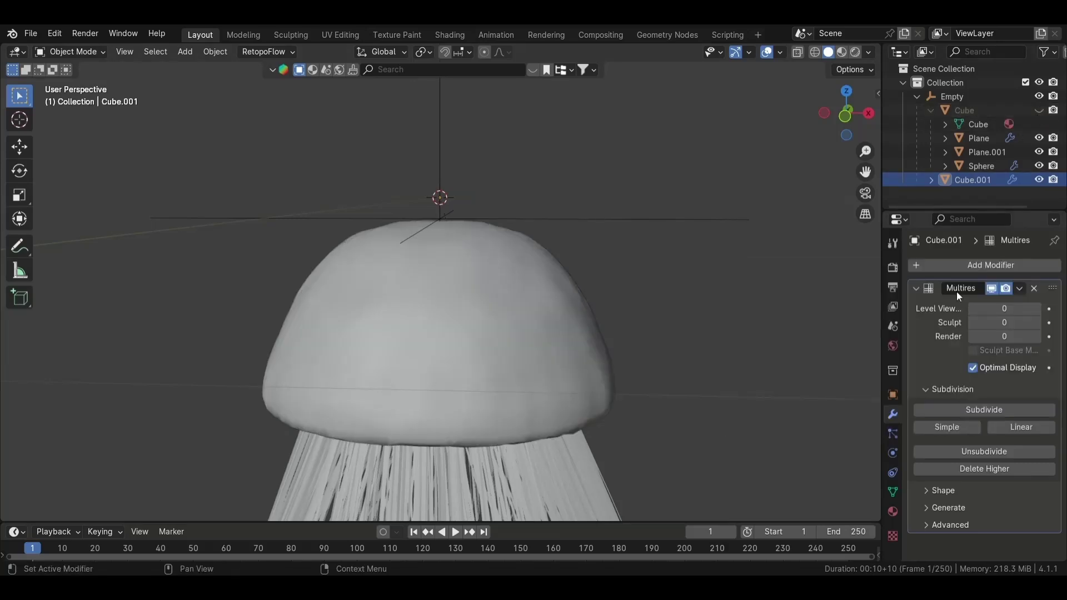
Add a Shrinkwrap modifier targeting Cube with Project mode
key("shift+a")
type("shrink")
key("Return")
scroll(1032, 508, "down", 4)
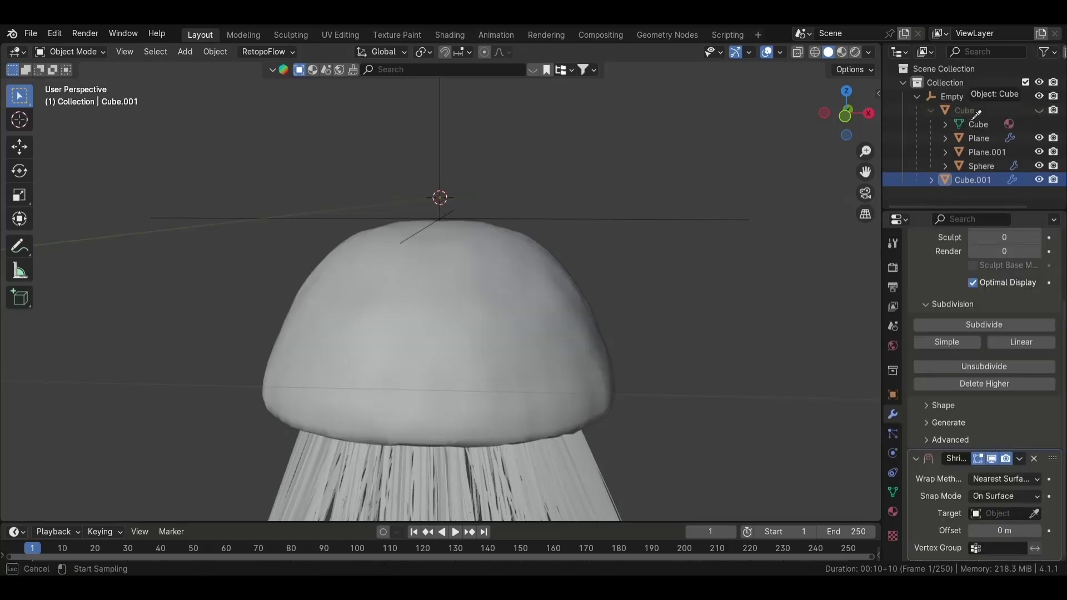
left_click(977, 113)
left_click(972, 516)
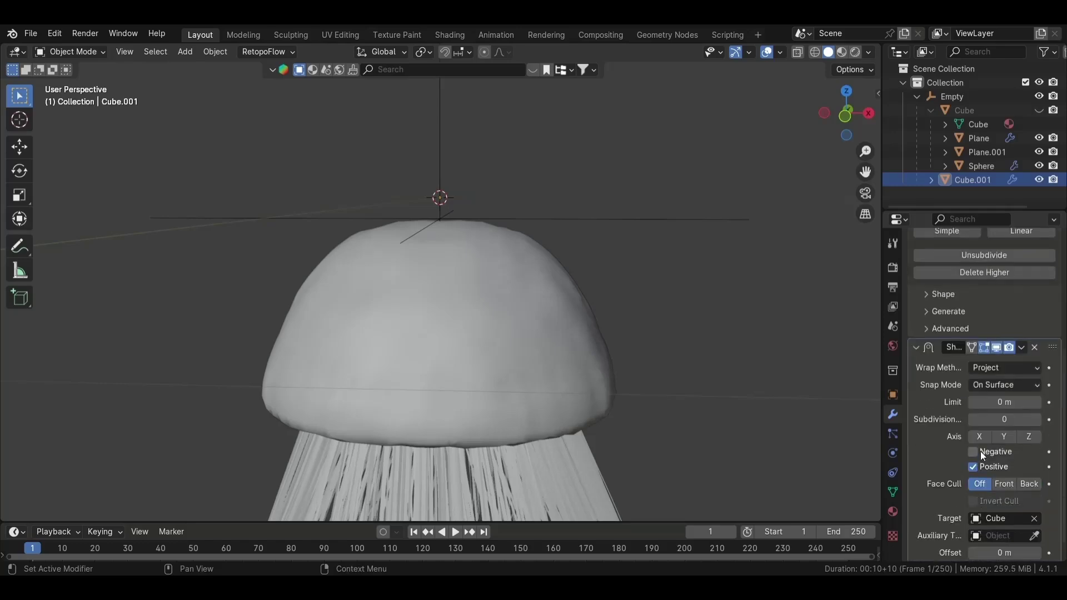
Subdivide the Multires to level 3 and apply the Shrinkwrap to the bell
scroll(980, 451, "up", 4)
left_click(962, 404)
left_click(950, 412)
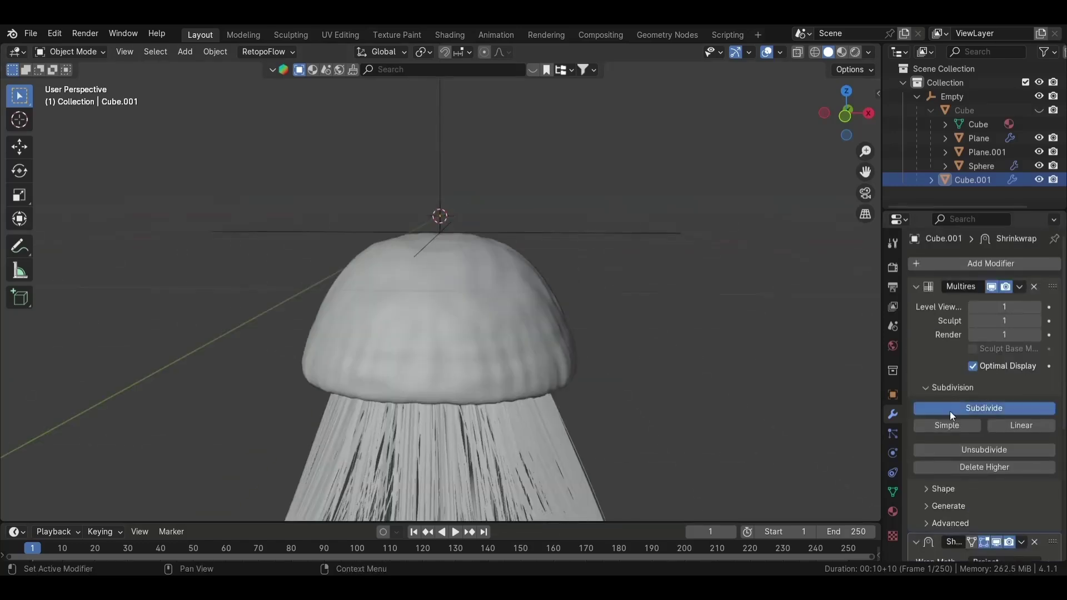
left_click(1014, 408)
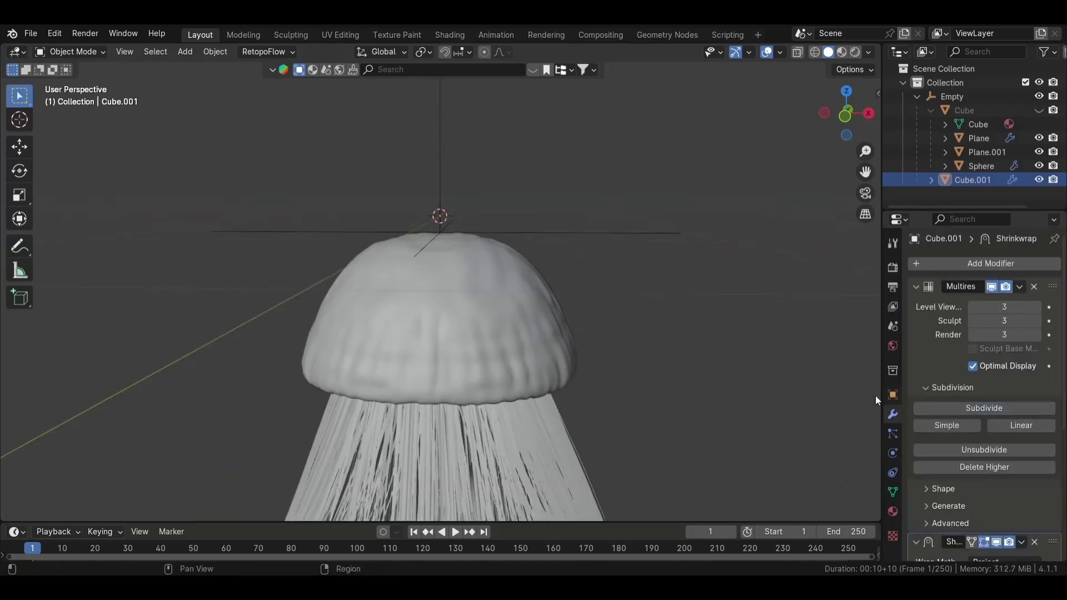
middle_click_drag(875, 395, 671, 321)
scroll(985, 400, "down", 5)
key("ctrl+a")
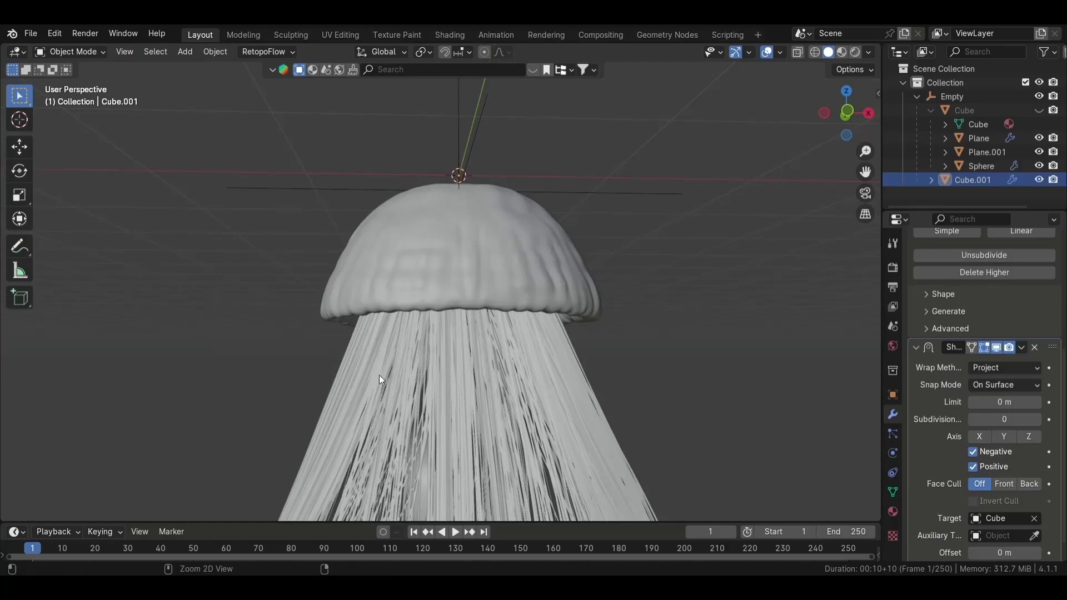
middle_click_drag(379, 375, 457, 365)
Delete the leftover Cube object and reselect the bell Cube.001
left_click(966, 115)
key("Delete")
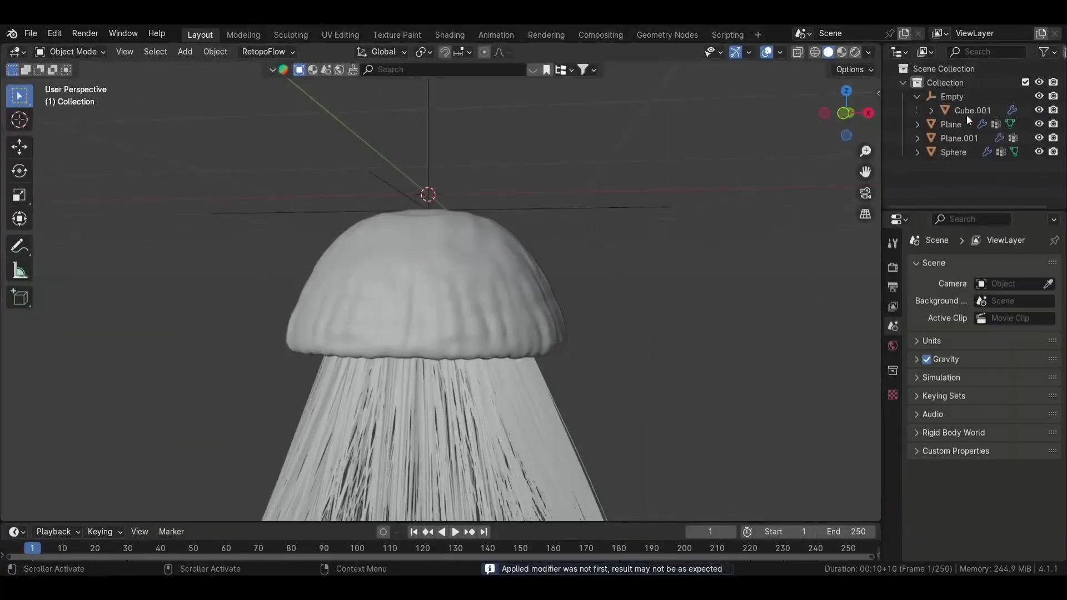
left_click(583, 272)
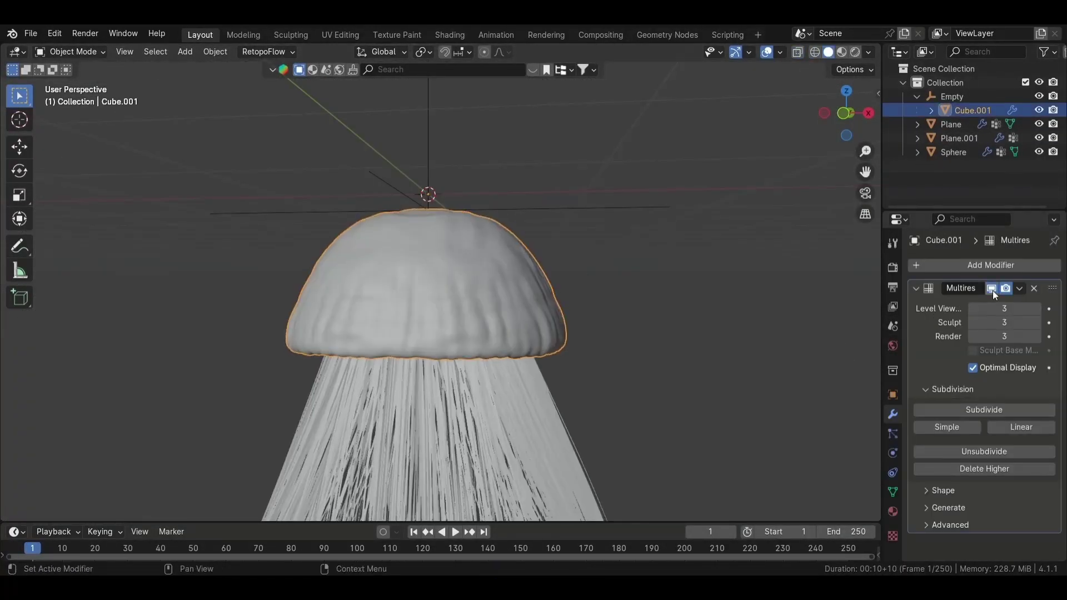
mouse_move(622, 333)
middle_mouse_down()
mouse_move(594, 358)
mouse_move(553, 301)
mouse_move(493, 315)
middle_mouse_up()
Parent the Sphere, Plane and Plane.001 to the bell Cube.001
key("alt+z")
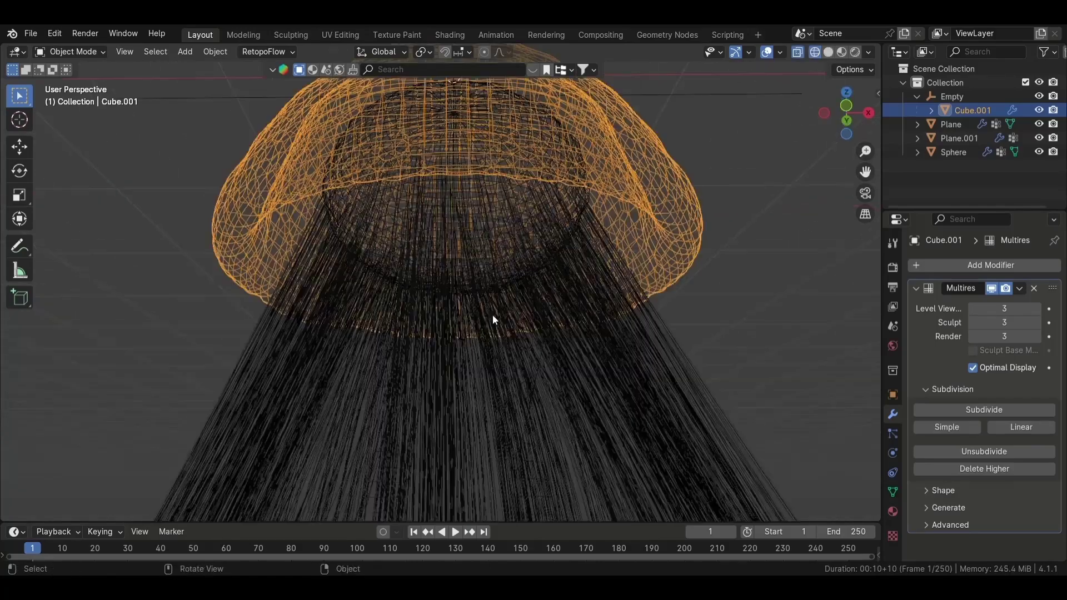
left_click(486, 325)
left_click(452, 405, "shift")
left_click(422, 489, "shift")
left_click(475, 168, "shift")
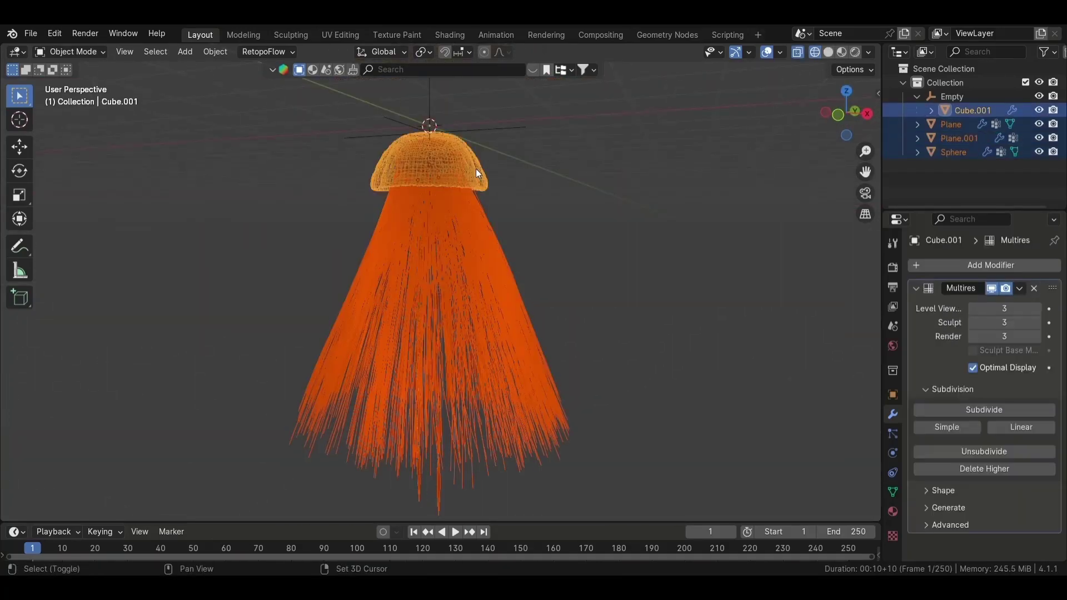
key("ctrl+p")
left_click(476, 167)
key("KP_Decimal")
left_click(454, 300)
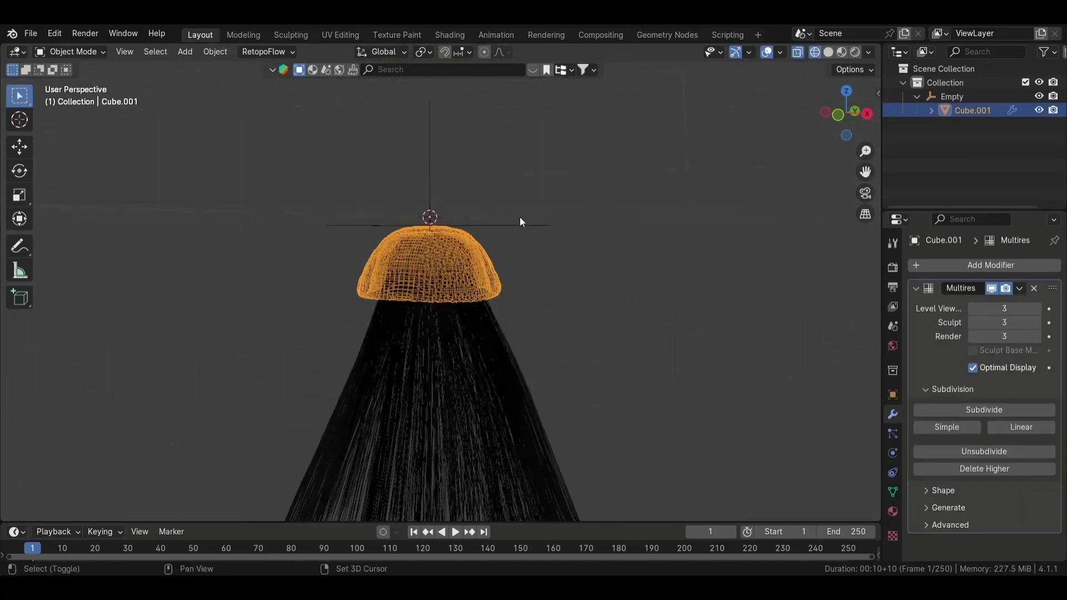
left_click(519, 223, "shift")
key("ctrl+p")
left_click(600, 241)
Select the bell in front view and show its physics settings
middle_click_drag(600, 241, 577, 323)
key("KP_1")
key("alt+z")
left_click(563, 266)
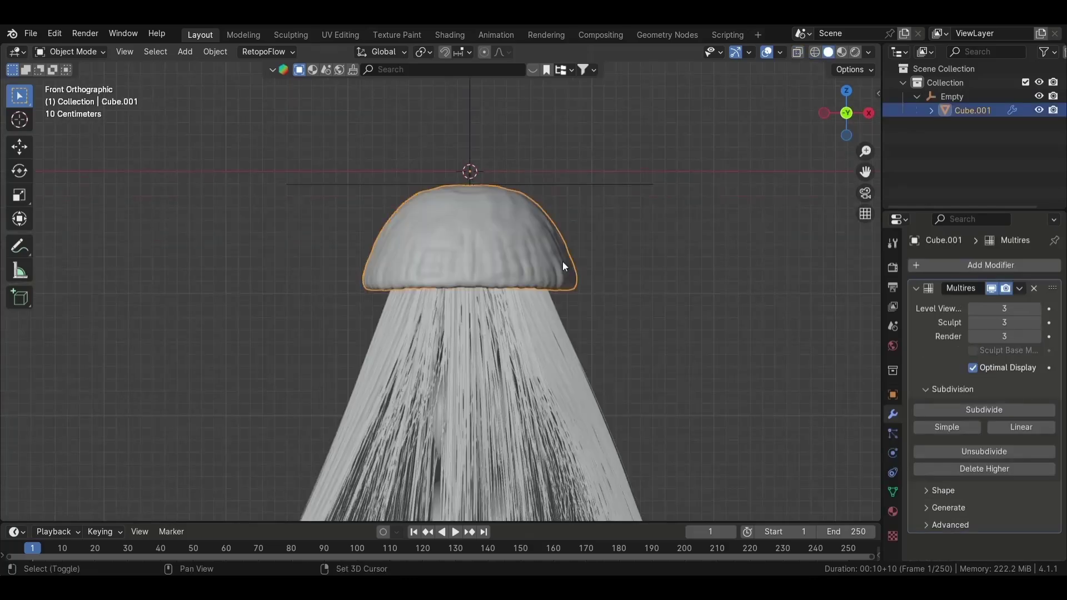
left_click(916, 290)
left_click(892, 453)
Add Cloth physics to the bell and check the cloth presets
left_click(987, 295)
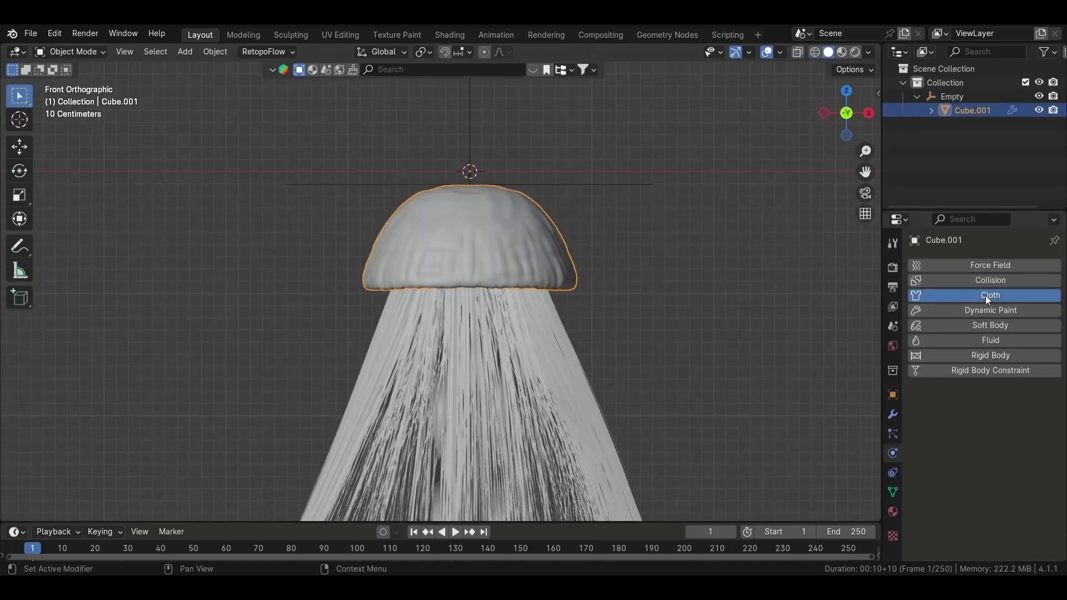
left_click(1036, 365)
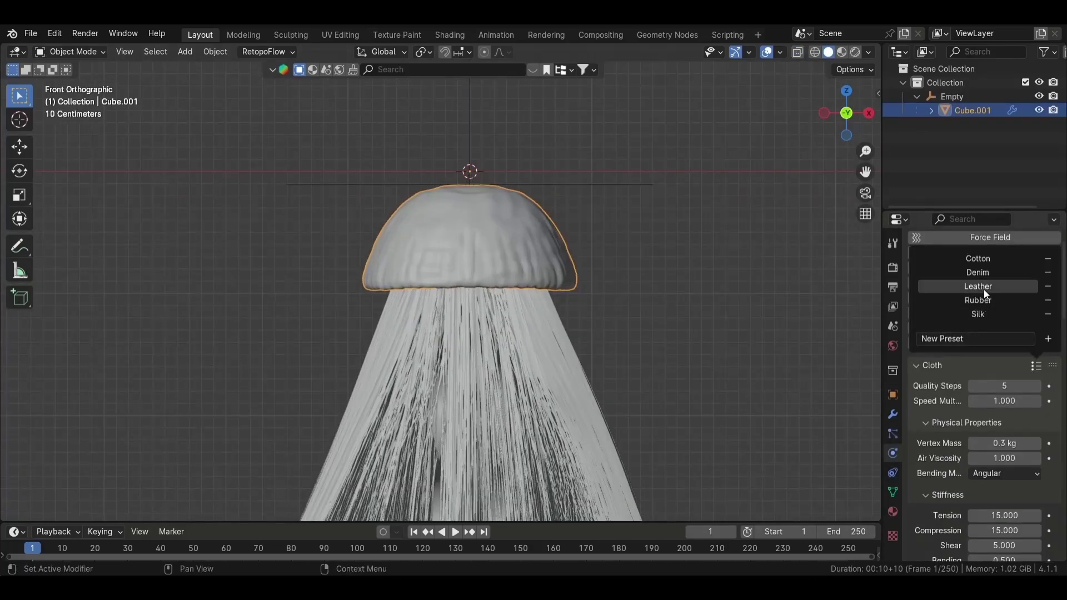
scroll(944, 425, "down", 15)
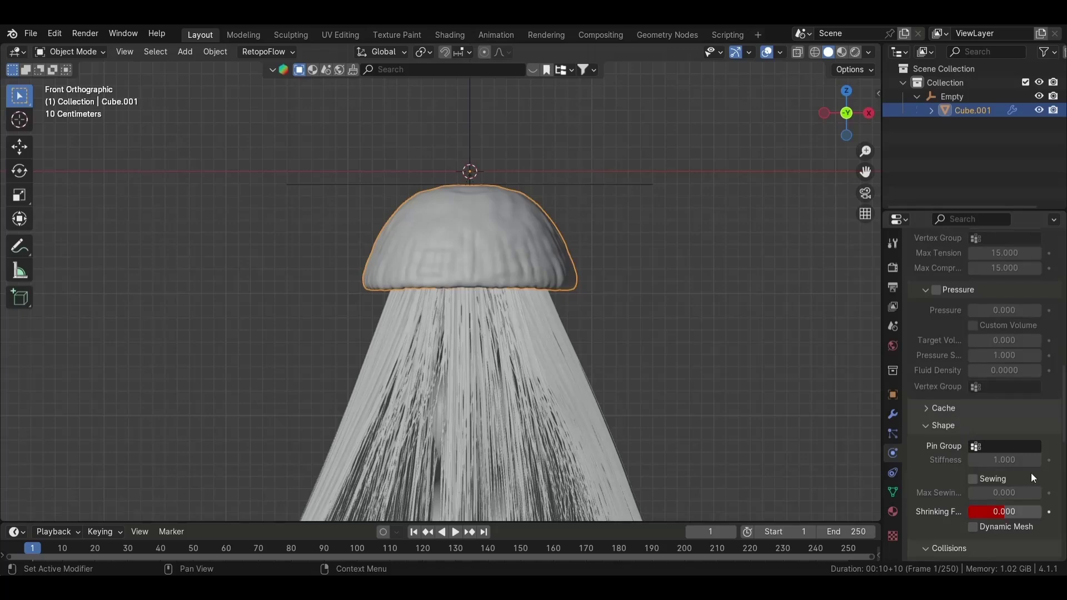
scroll(1017, 467, "down", 3)
In Edit Mode, box-select the top crown vertices of the bell
key("Tab")
key("alt+z")
scroll(593, 226, "up", 4)
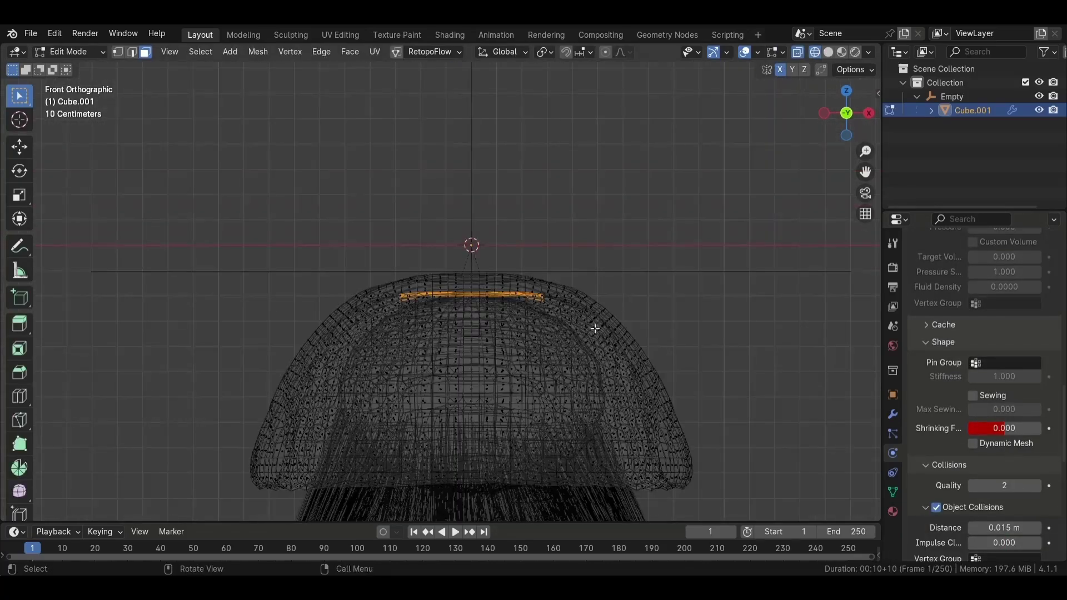
left_click_drag(256, 212, 684, 314)
key("shift+z")
mouse_move(683, 314)
middle_mouse_down()
mouse_move(661, 345)
mouse_move(624, 338)
middle_mouse_up()
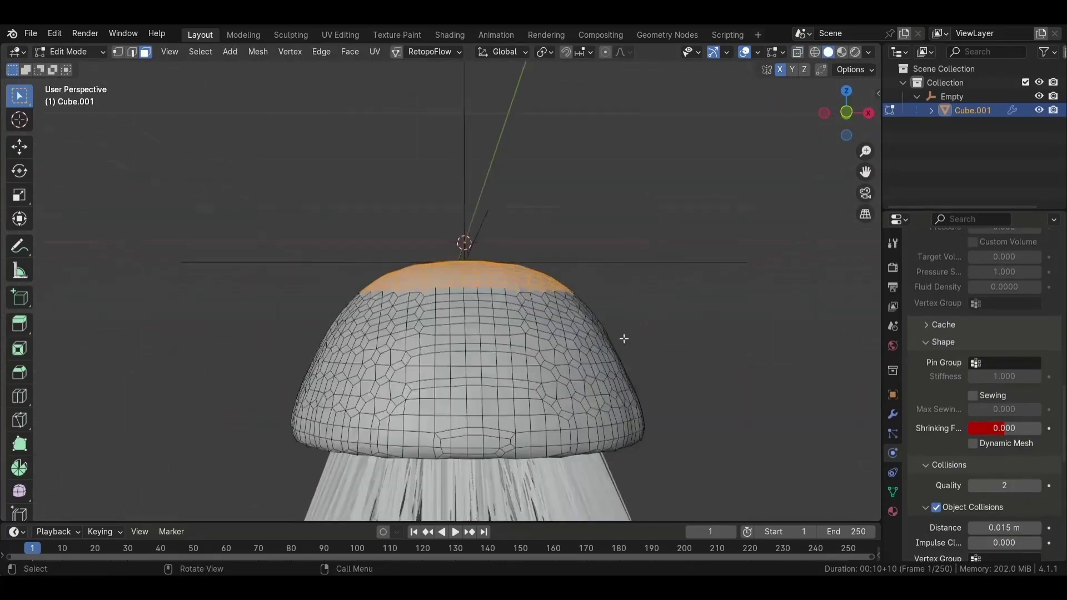
left_click(75, 52)
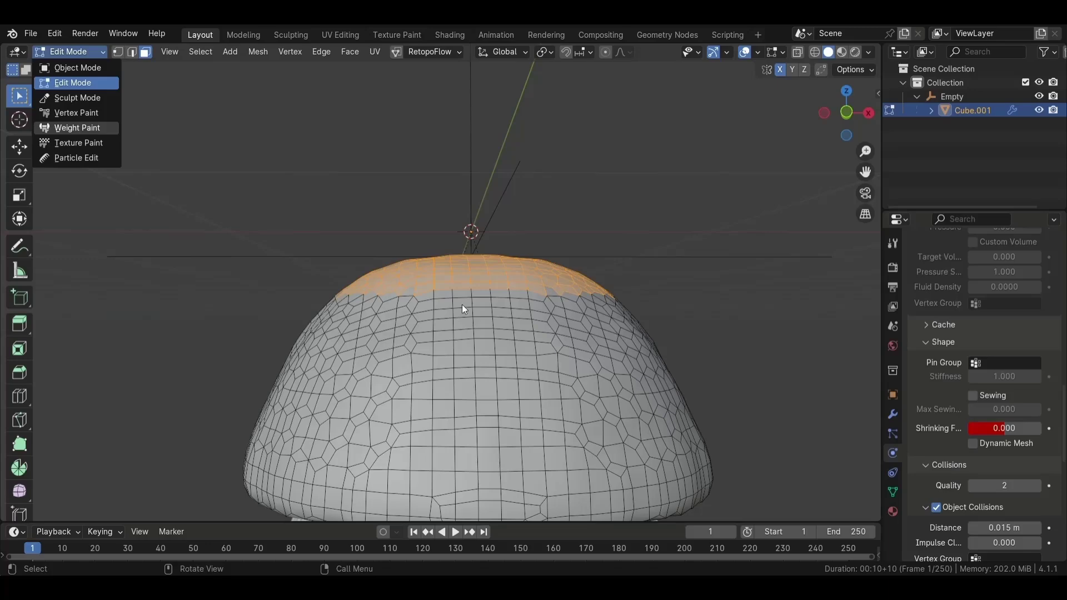
In Weight Paint mode, paint full weight onto the centre of the bell's crown
key("Return")
key("KP_7")
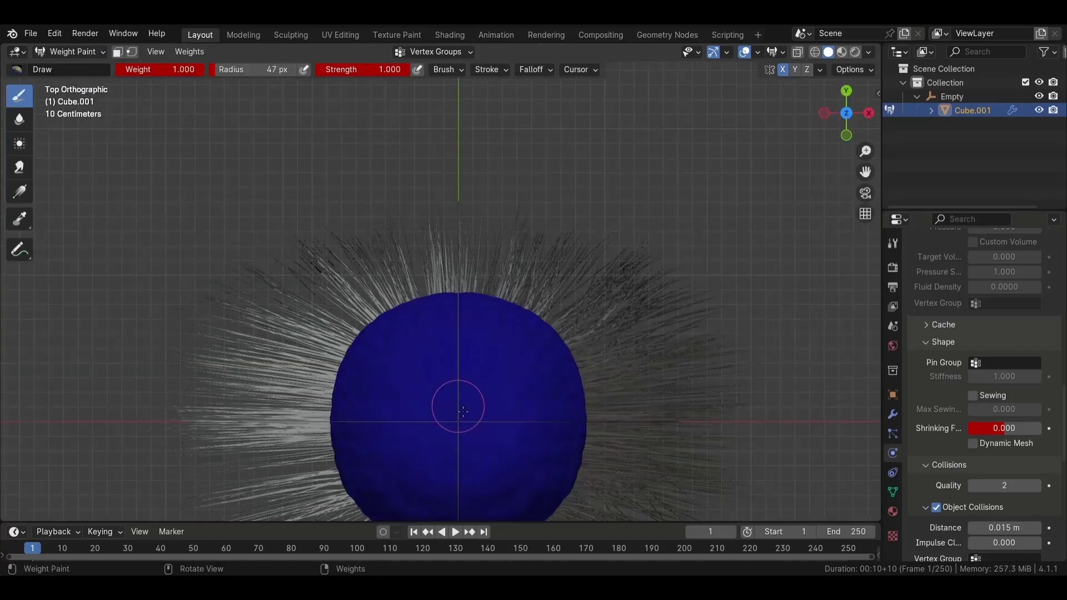
left_click_drag(458, 406, 459, 464)
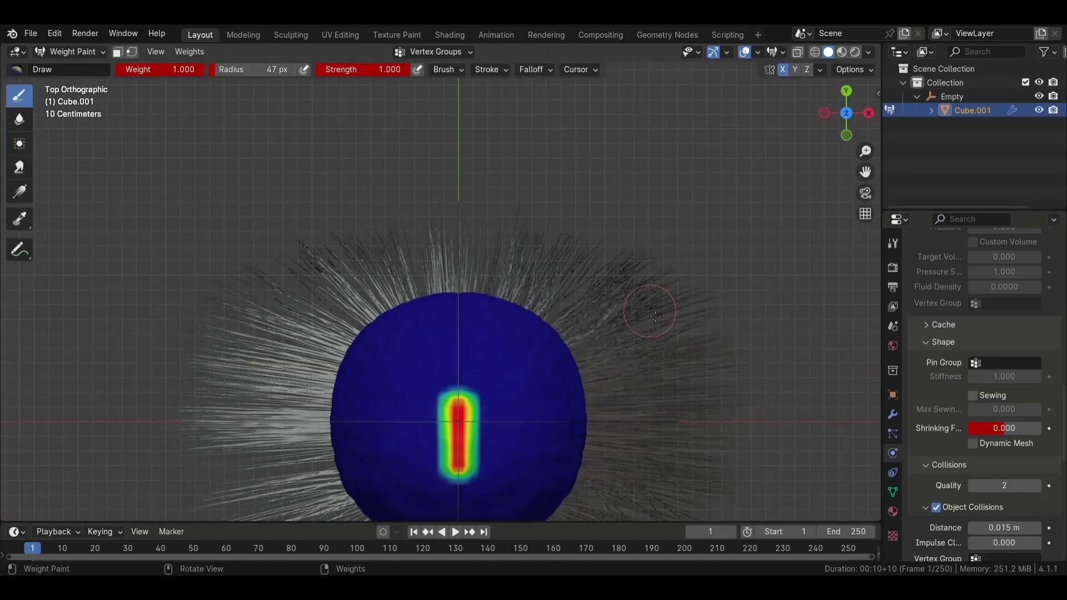
key("ctrl+z")
left_click(892, 416)
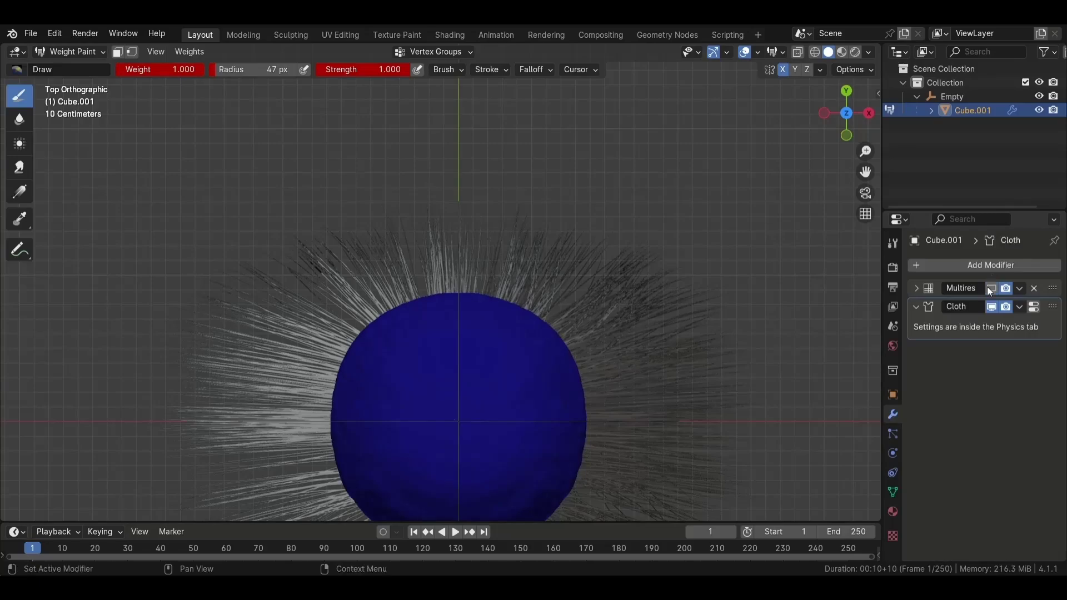
mouse_move(434, 432)
left_mouse_down()
mouse_move(464, 404)
mouse_move(473, 462)
left_mouse_up()
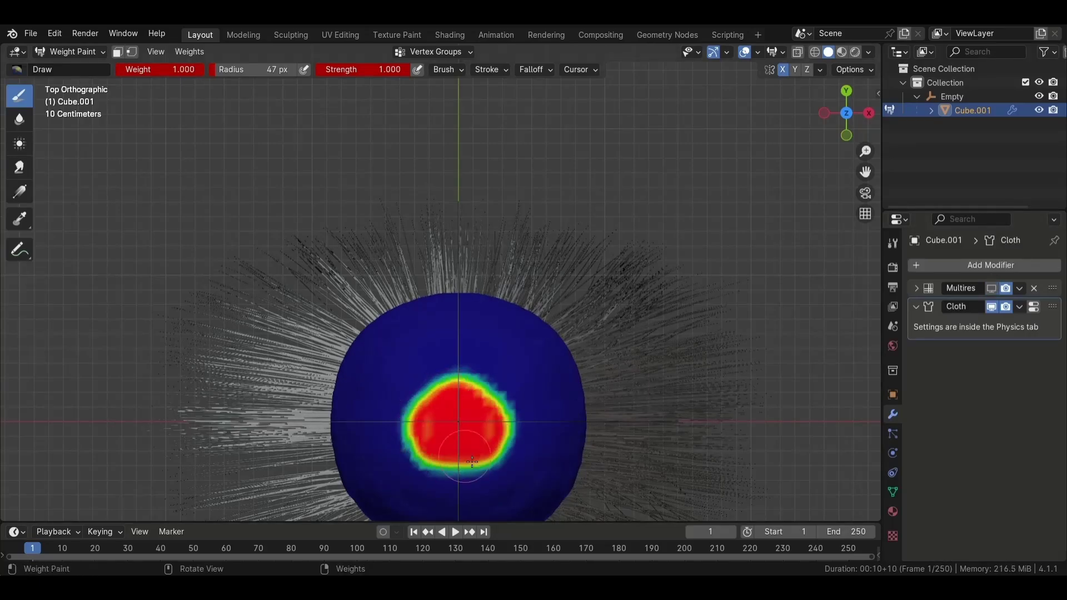
middle_click_drag(451, 396, 472, 253)
left_click_drag(472, 253, 474, 216)
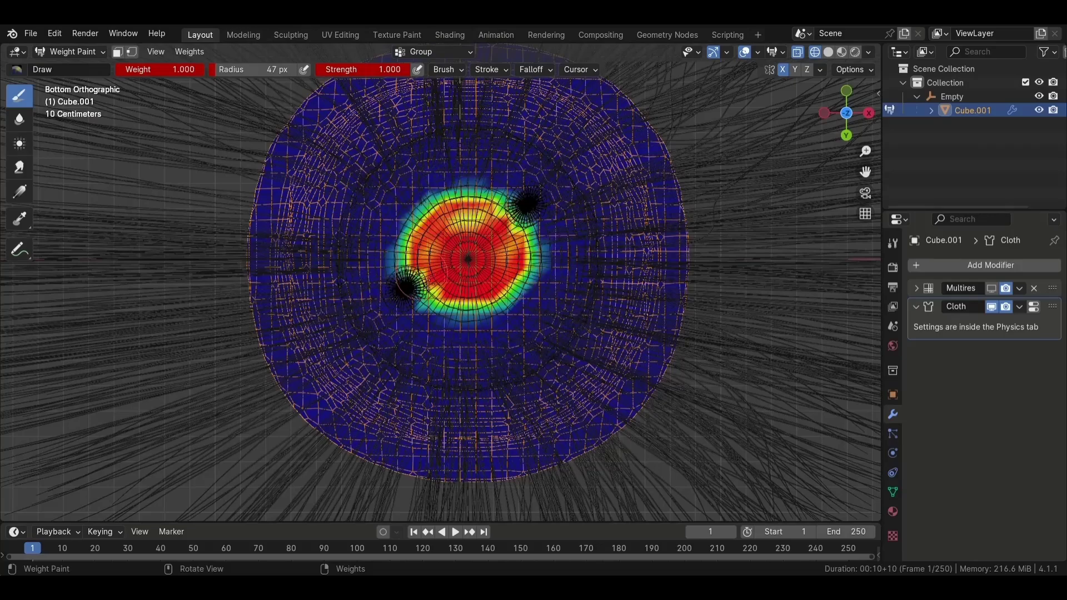
Blur the painted weight spot with the Average brush
left_click(11, 142)
scroll(398, 256, "down", 2)
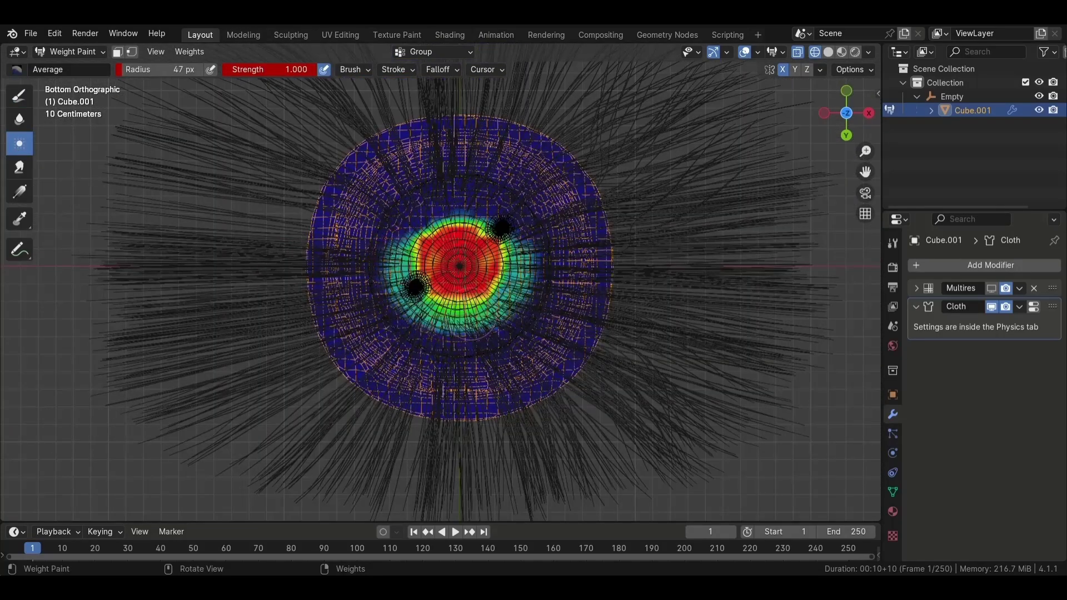
left_click_drag(471, 311, 424, 200)
key("KP_7")
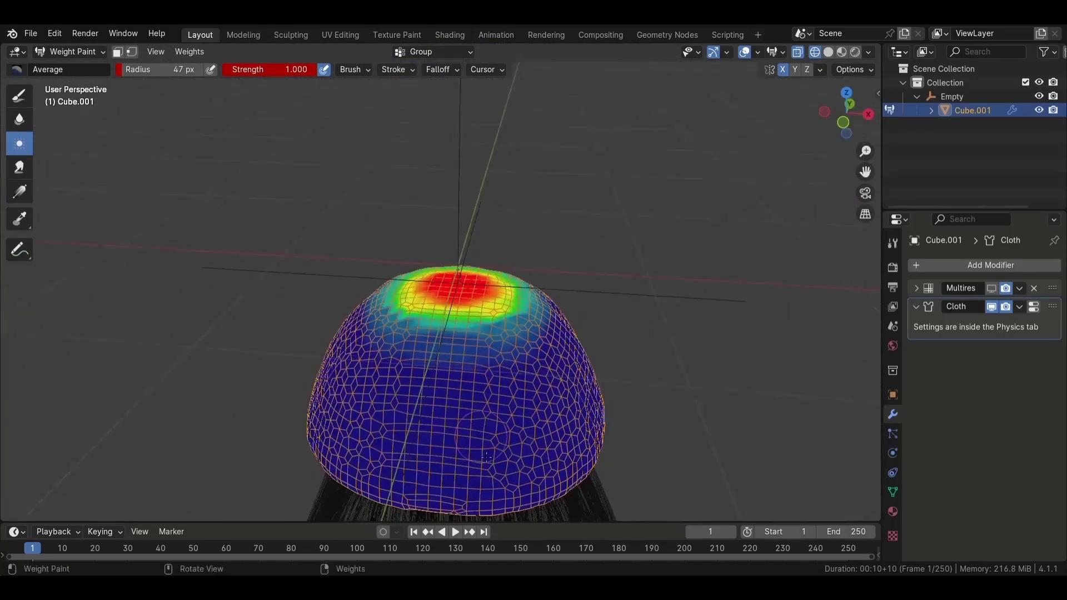
left_click_drag(409, 370, 422, 283)
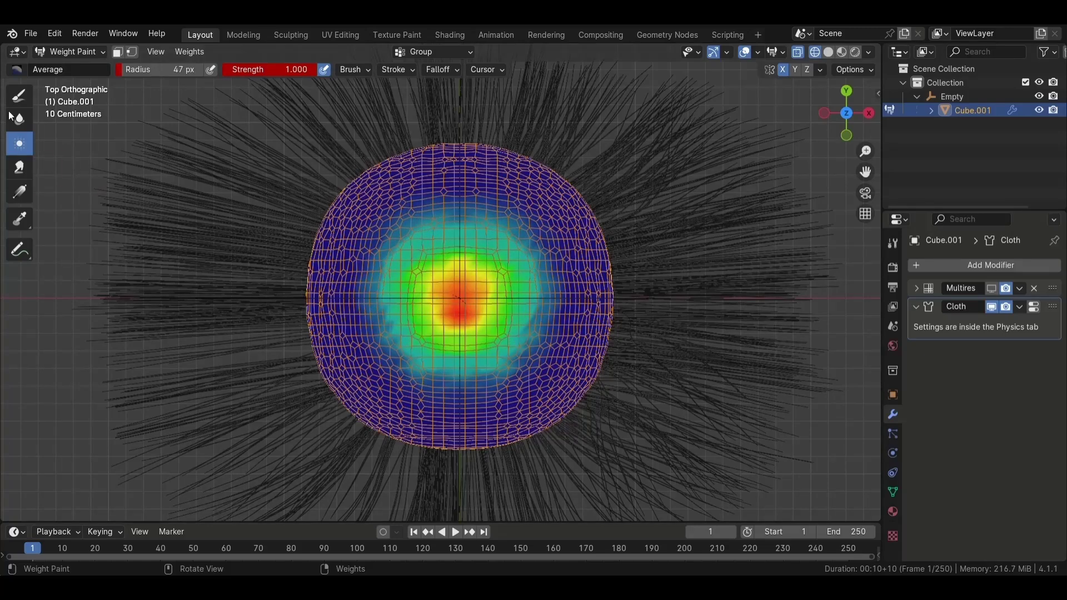
Add more crown weight, run Weights > Smooth, and return to Object Mode
left_click(19, 95)
left_click_drag(445, 295, 461, 339)
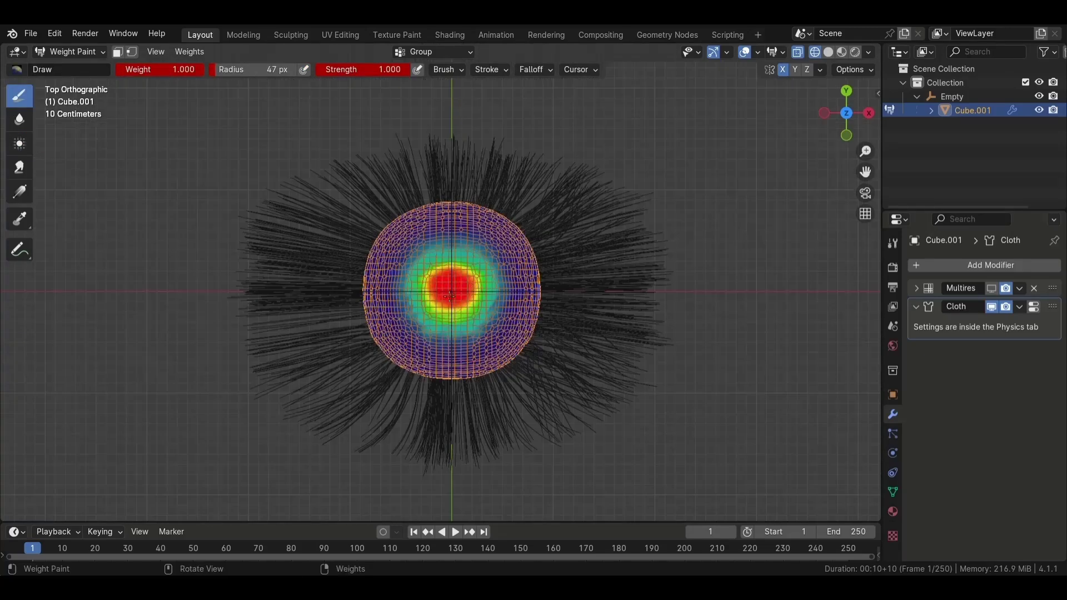
left_click(190, 52)
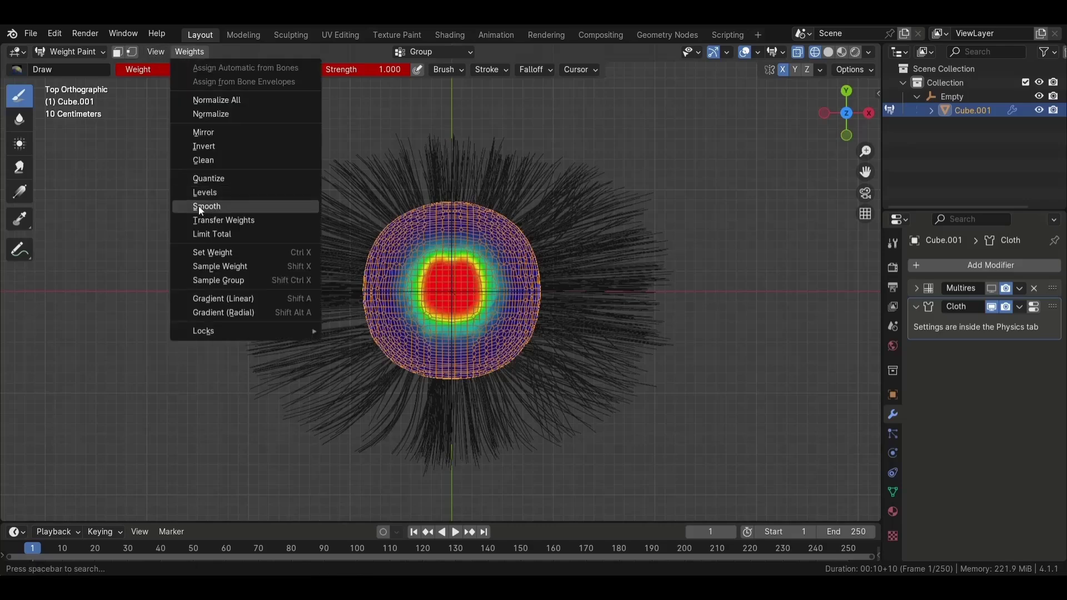
left_click(198, 207)
key("ctrl+Tab")
mouse_move(267, 234)
middle_mouse_down()
mouse_move(290, 253)
mouse_move(290, 200)
middle_mouse_up()
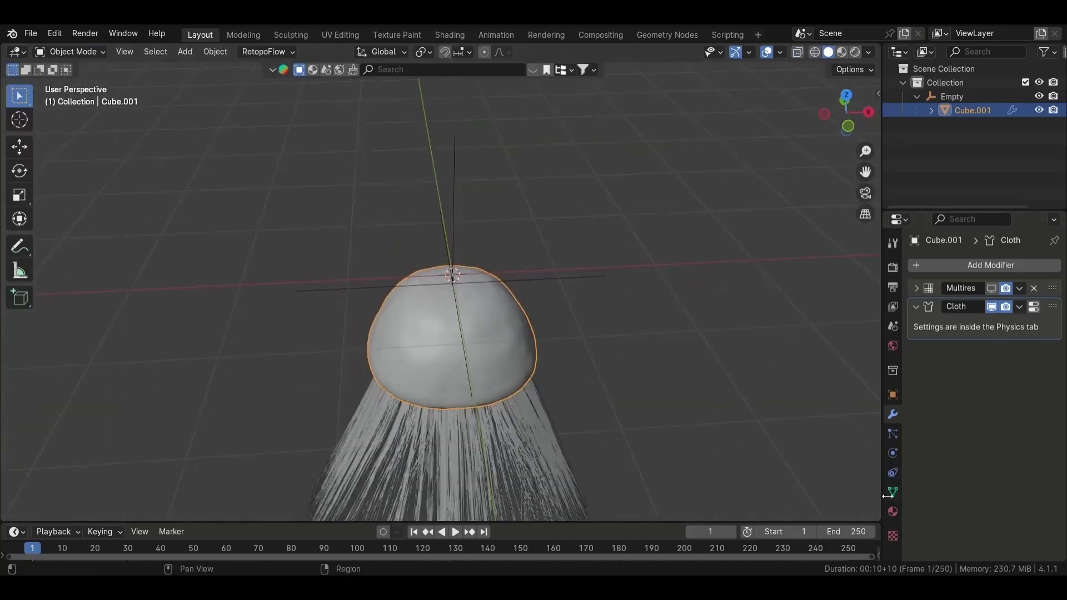
Move the Cloth modifier above Multires and play the simulation
left_click(893, 492)
mouse_move(548, 441)
middle_mouse_down()
mouse_move(769, 428)
mouse_move(638, 405)
middle_mouse_up()
scroll(769, 429, "down", 5)
left_click(892, 414)
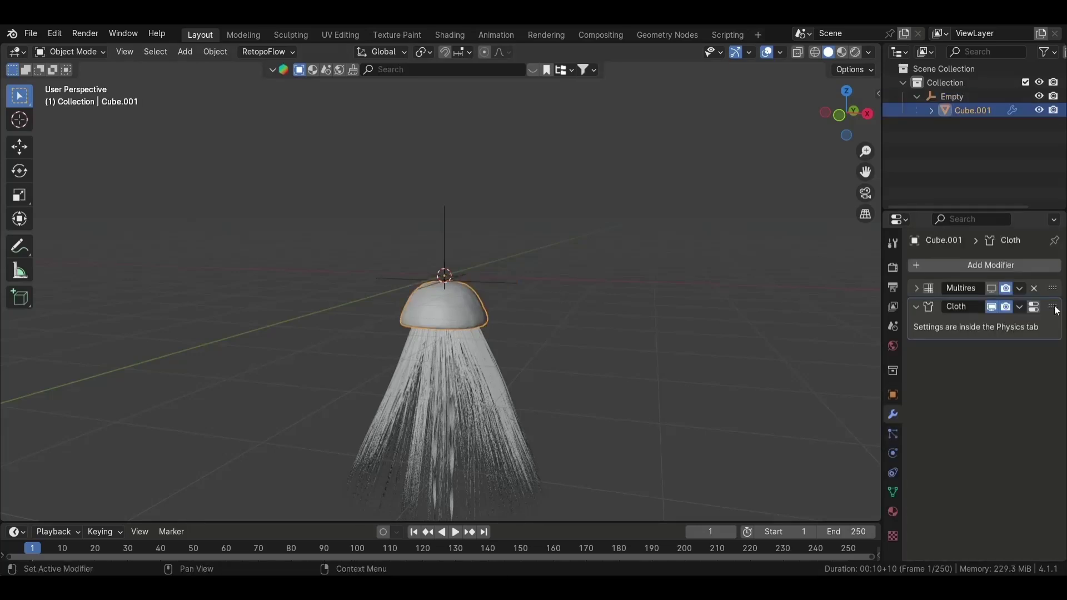
left_click_drag(1055, 309, 1009, 295)
key("space")
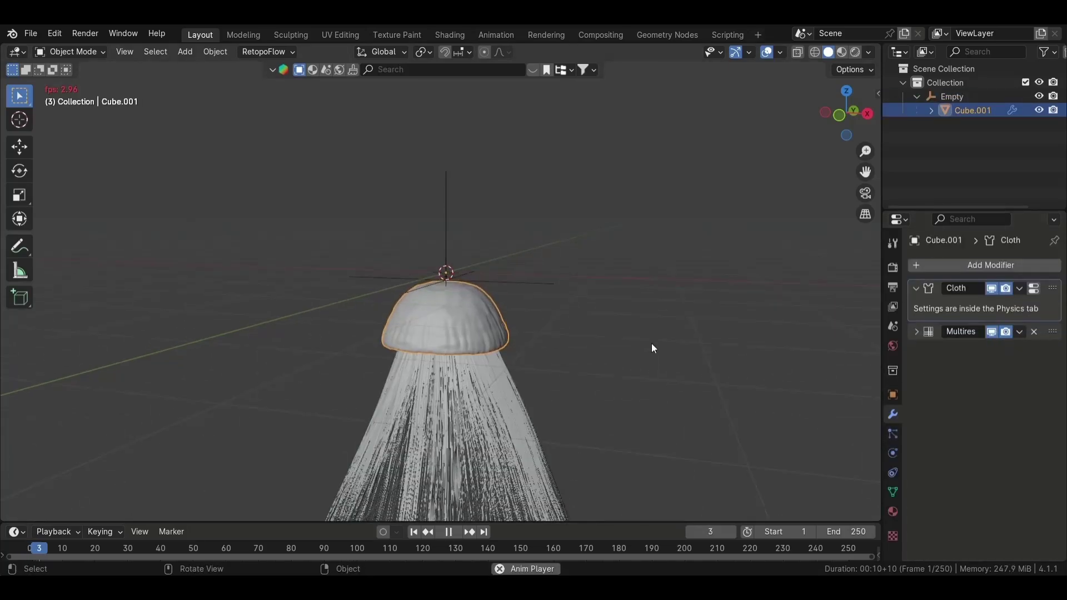
Set the cloth Pin Group to the Group vertex group
scroll(518, 401, "up", 6)
scroll(518, 405, "up", 1)
left_click(893, 453)
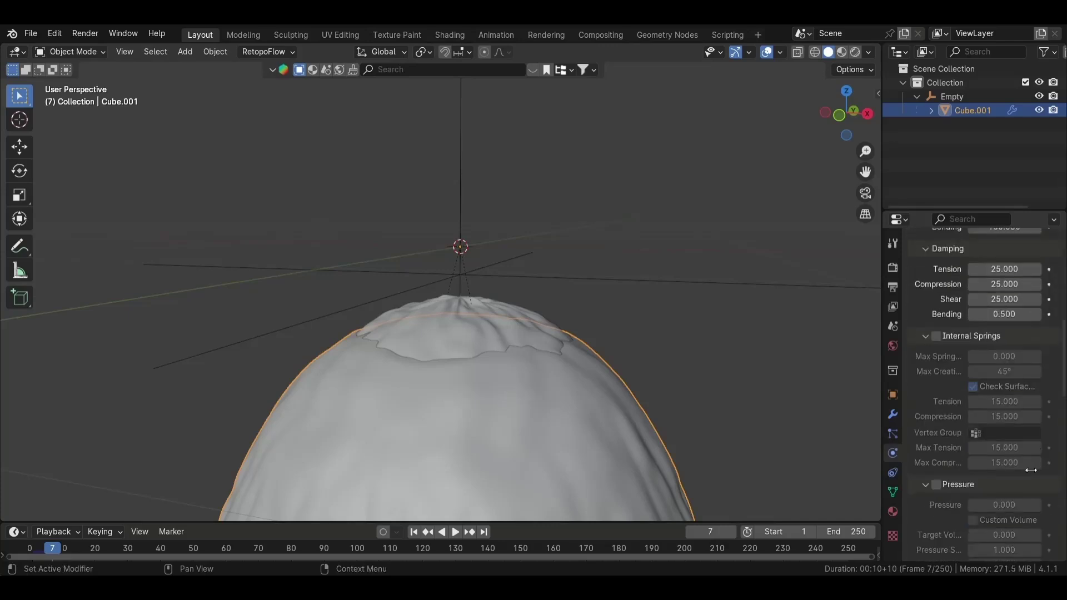
scroll(983, 389, "down", 10)
left_click(1006, 418)
left_click(918, 274)
Replay the simulation from frame 1, then enable cloth pressure at 10
left_click(414, 532)
left_click(455, 532)
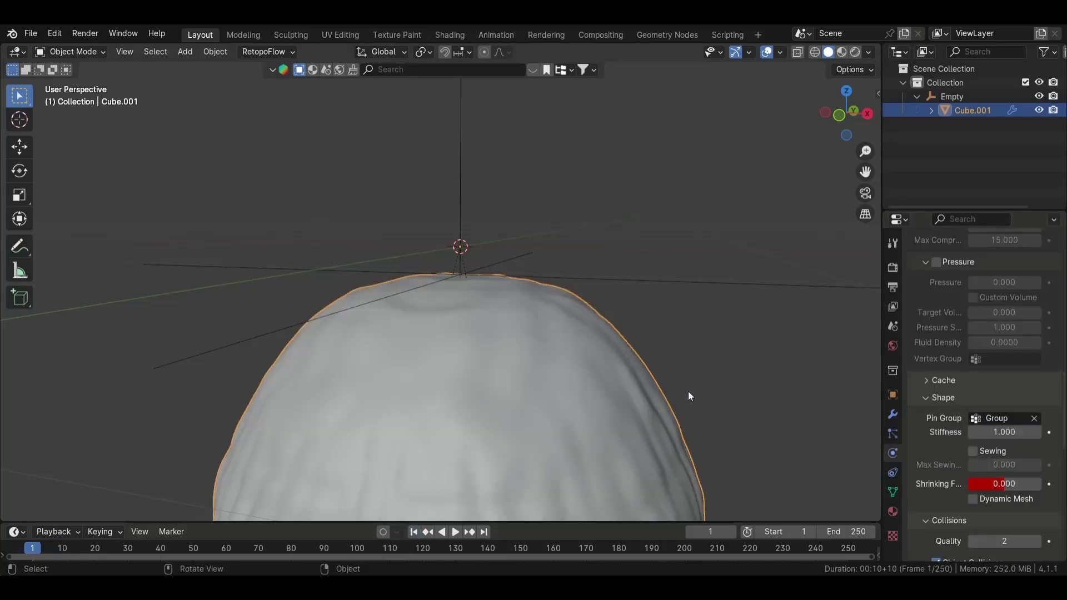
scroll(688, 391, "down", 4)
left_click(414, 532)
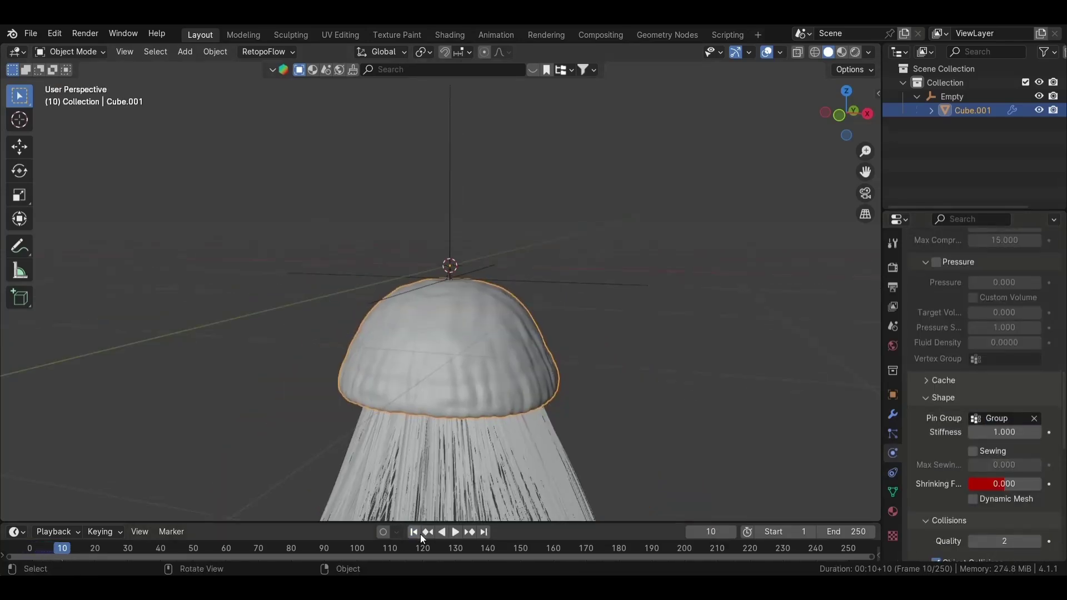
scroll(955, 362, "up", 4)
left_click(937, 317)
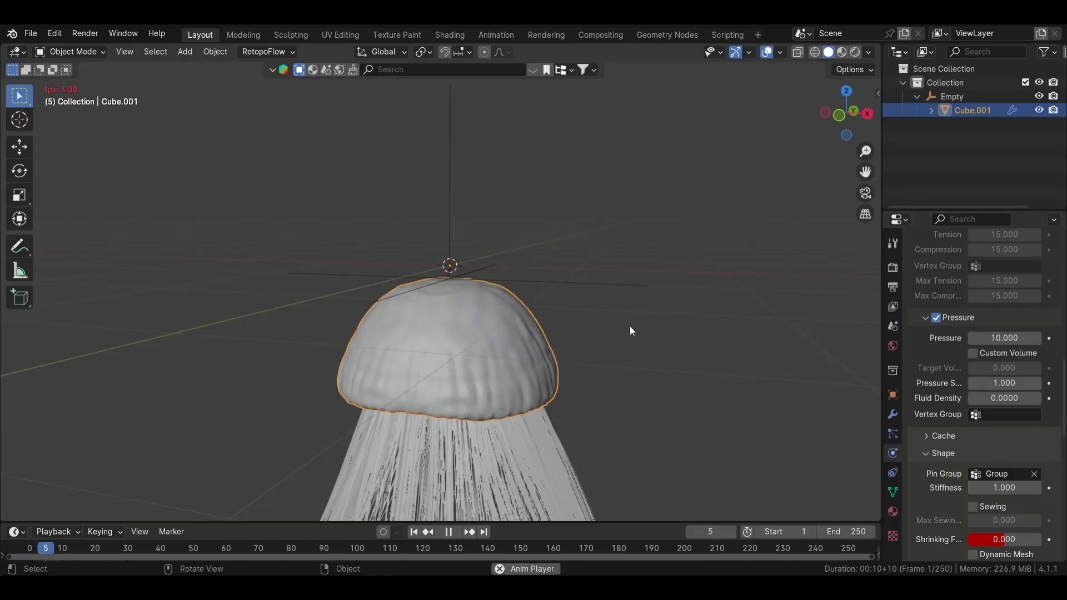
Stop playback and save the file as 1.blend
key("space")
key("ctrl+s")
mouse_move(631, 326)
middle_mouse_down()
mouse_move(595, 378)
mouse_move(588, 262)
mouse_move(609, 252)
mouse_move(605, 298)
mouse_move(623, 365)
mouse_move(584, 270)
mouse_move(493, 341)
mouse_move(489, 334)
middle_mouse_up()
key("shift+z")
key("shift+z")
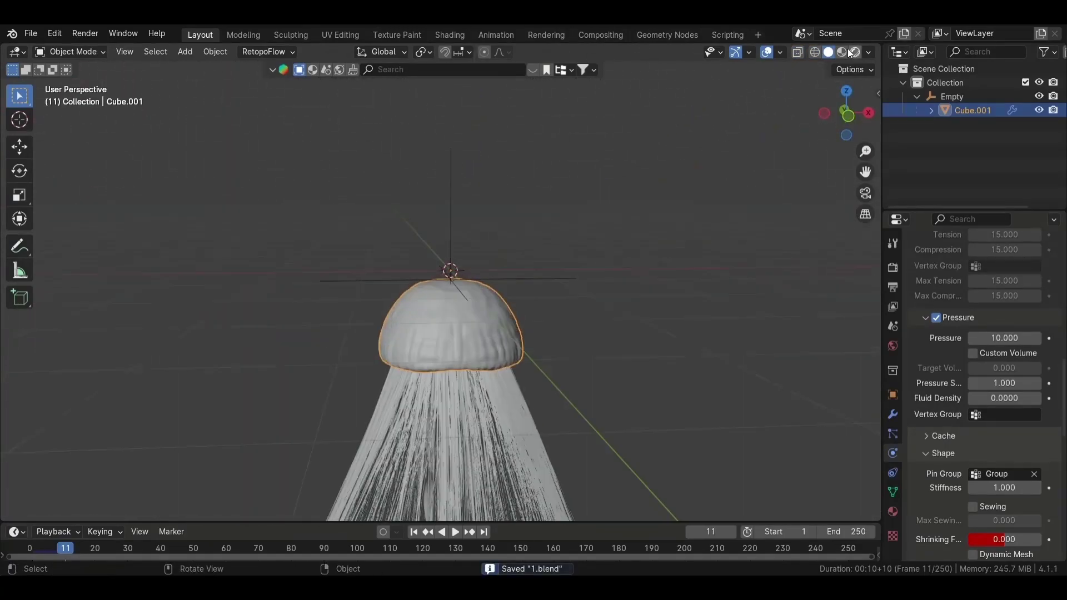
scroll(811, 116, "down", 3)
Preview the scene in Rendered shading and show the bell's material settings
left_click(856, 53)
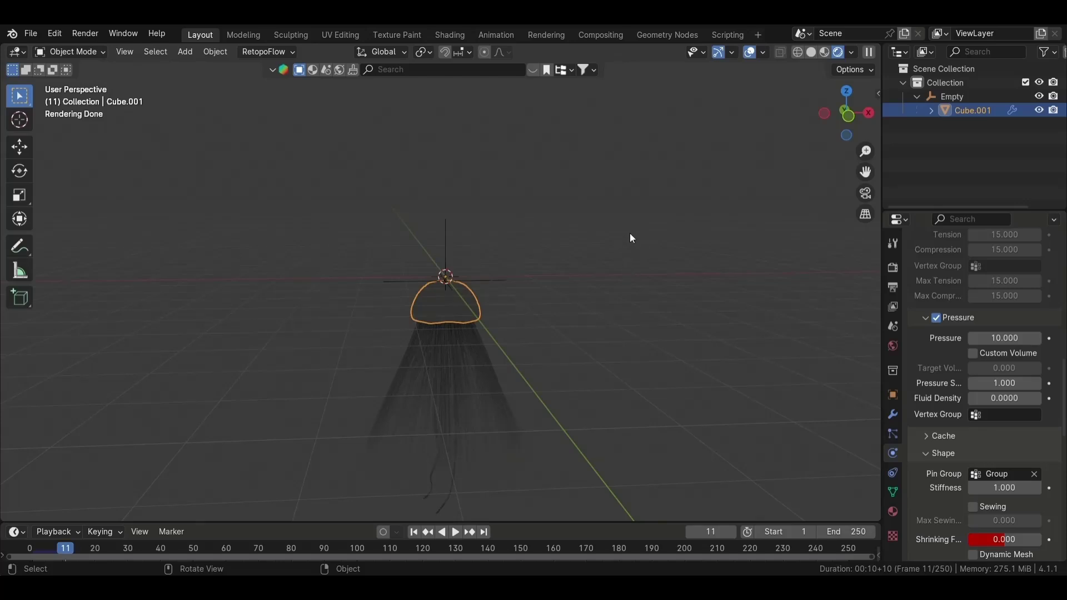
left_click(443, 293)
left_click(446, 298)
left_click(893, 511)
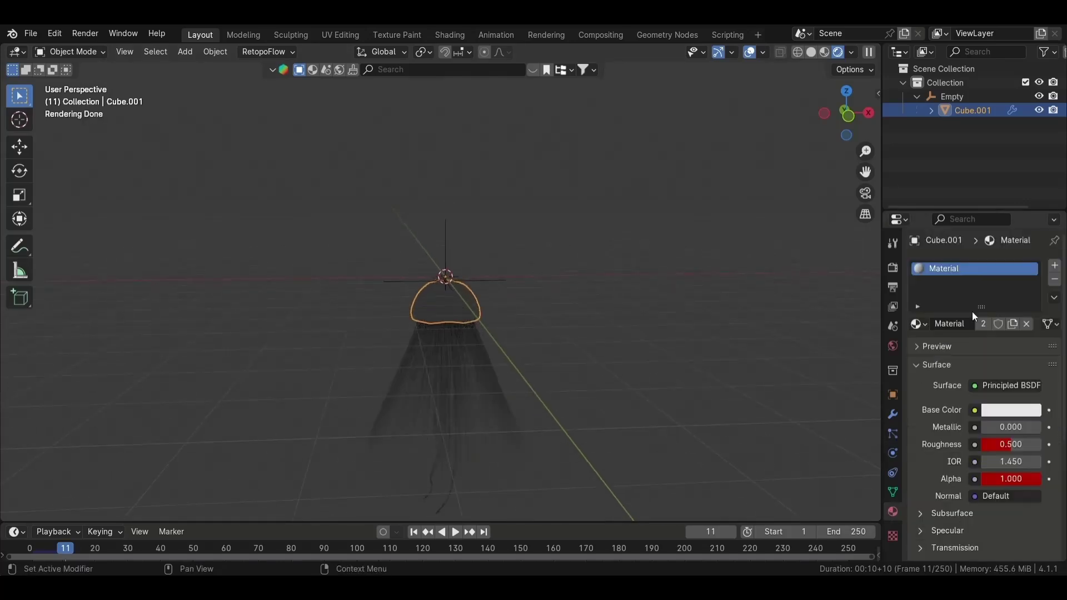
left_click(455, 37)
Preview the bell rendered from the front with Cycles as the render engine
scroll(543, 318, "up", 1)
scroll(525, 254, "up", 2)
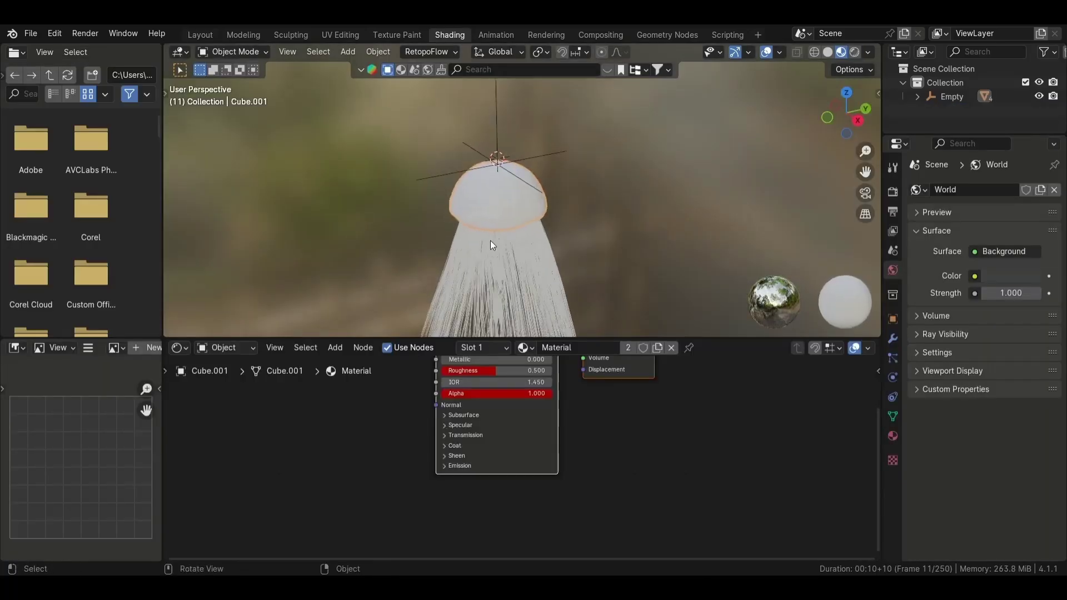
scroll(490, 240, "up", 2)
left_click(856, 53)
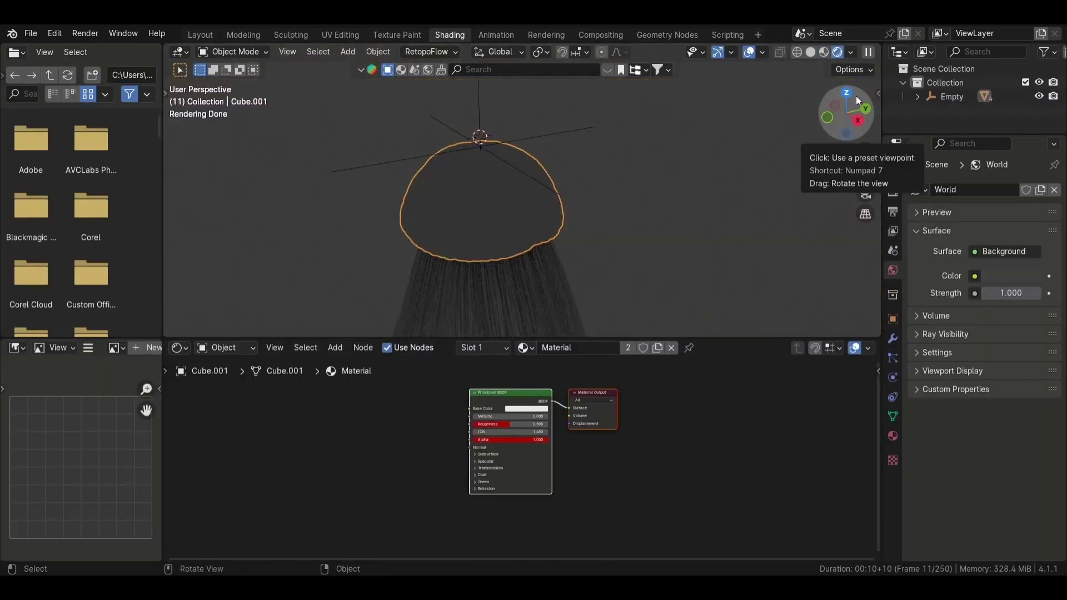
left_click_drag(856, 96, 630, 204)
scroll(630, 204, "up", 3)
left_click(892, 191)
left_click(997, 190)
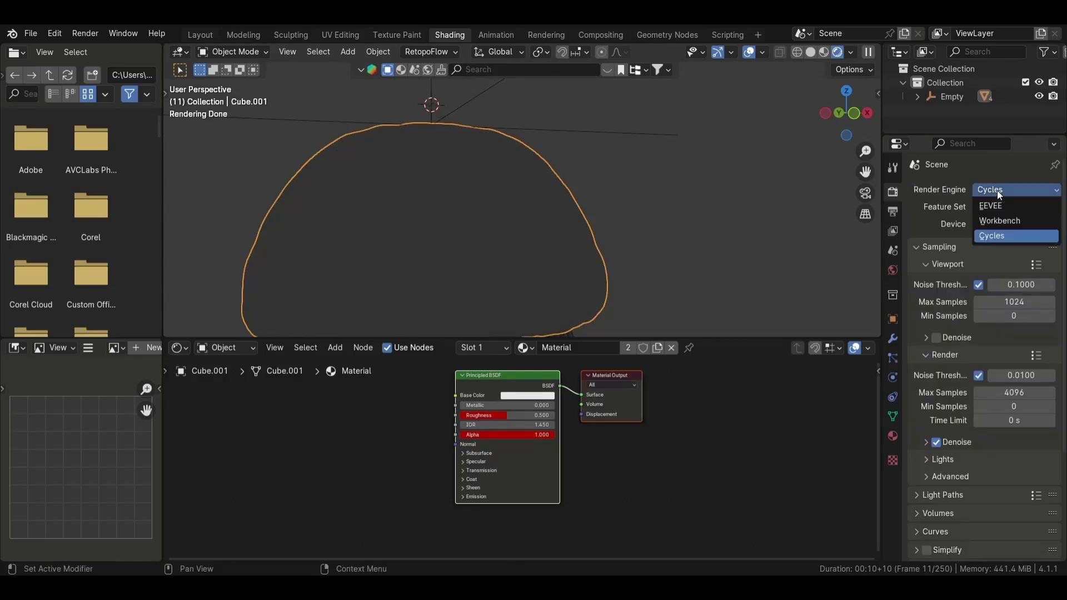
left_click(892, 270)
Set the World Color to an Environment Texture and make the film transparent
left_click(1000, 276)
left_click(656, 322)
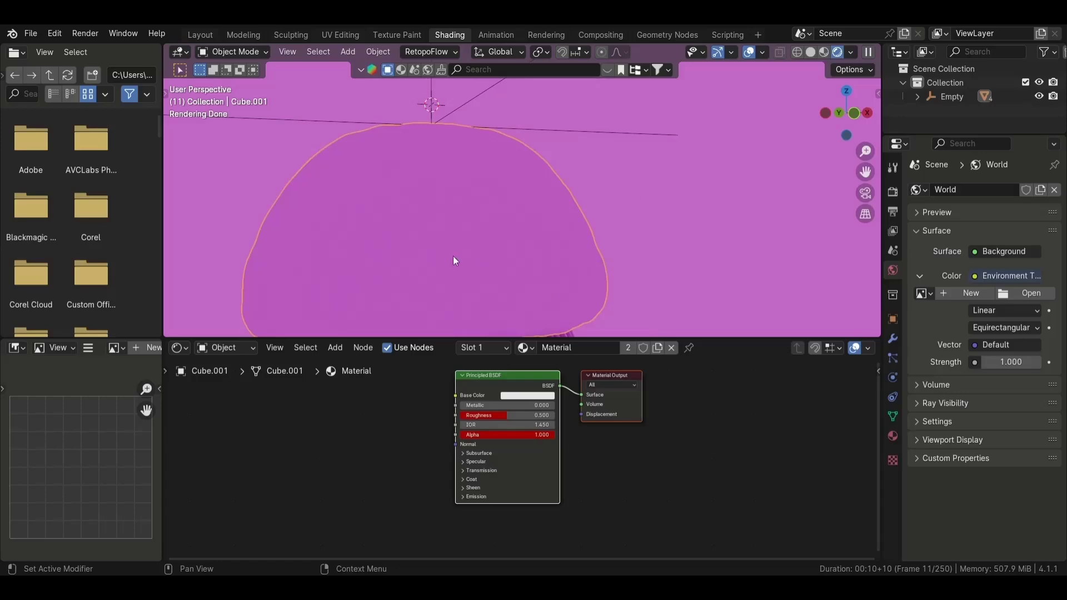
left_click(892, 192)
scroll(951, 438, "down", 5)
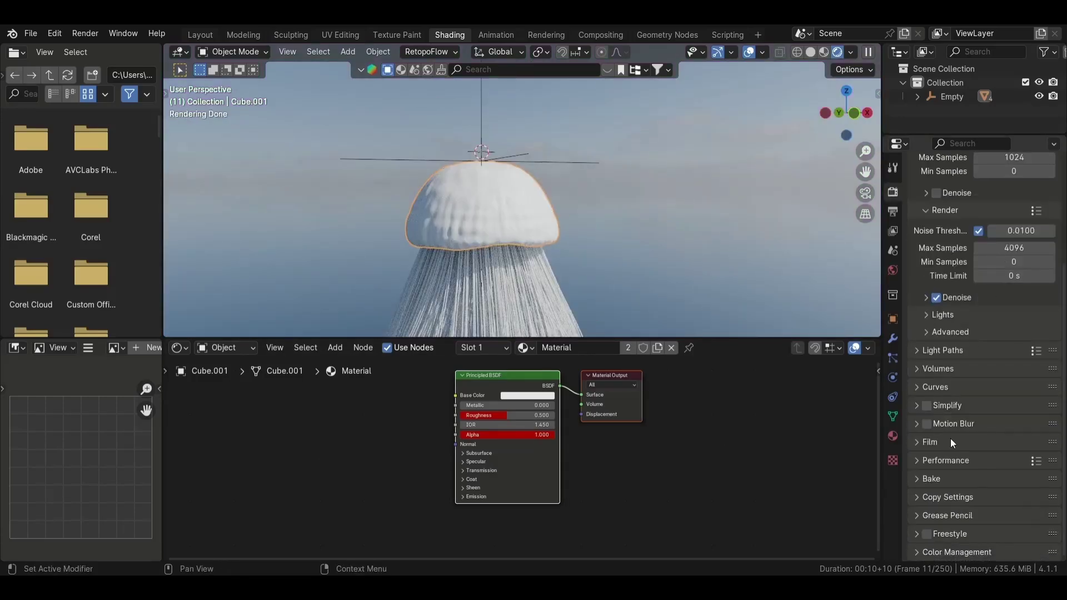
left_click(952, 441)
Duplicate the bell's Principled BSDF node
scroll(954, 455, "down", 4)
scroll(520, 399, "down", 1)
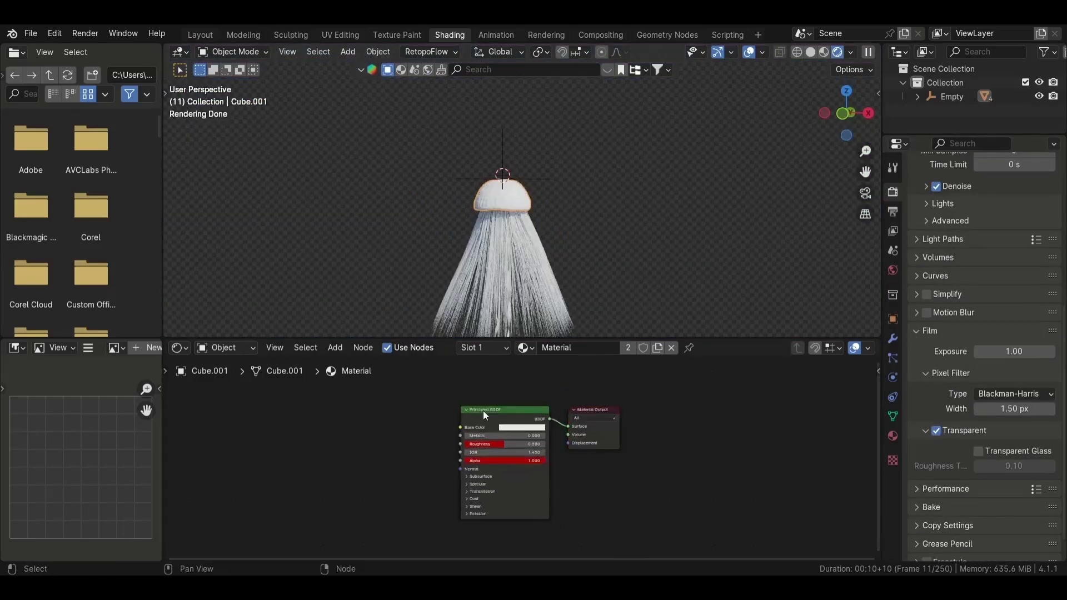
scroll(484, 414, "up", 3)
key("shift+d")
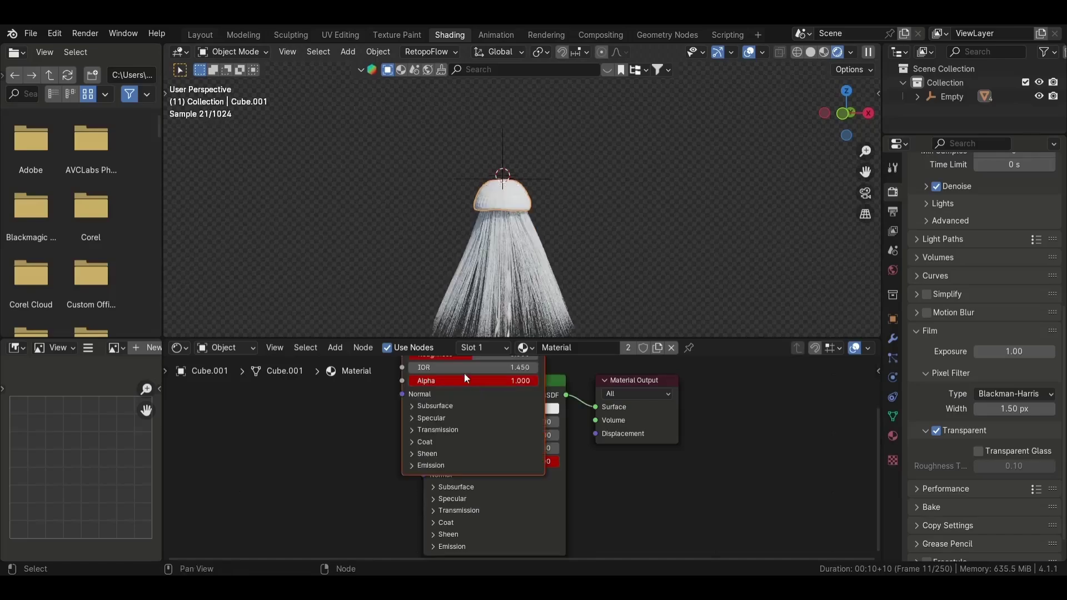
Place the BSDF copy on the left and give the right BSDF full transmission and 0.025 roughness
left_click(406, 422)
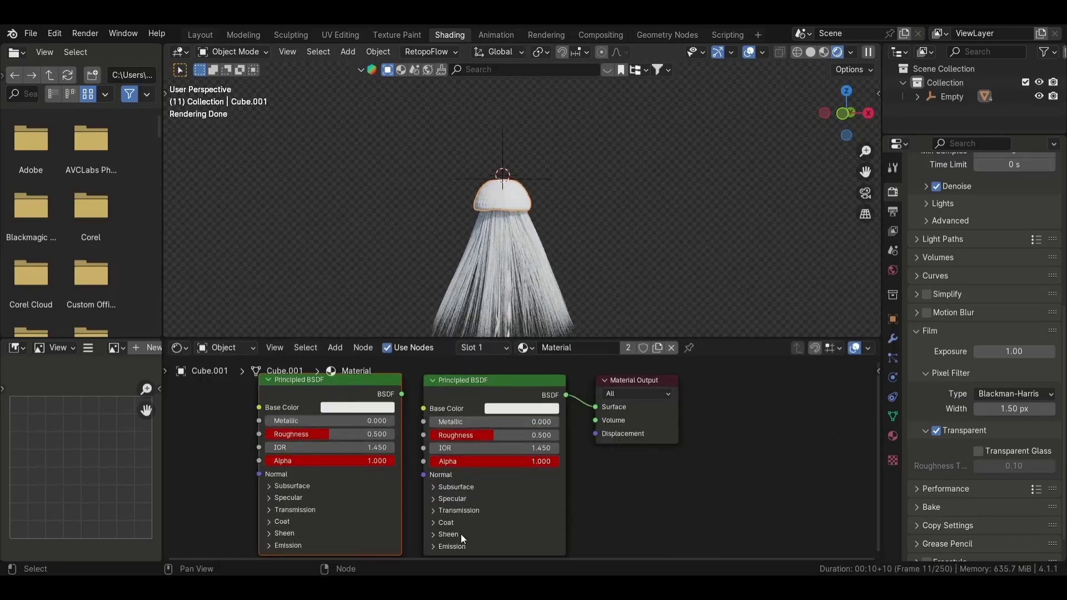
left_click(464, 506)
scroll(503, 485, "up", 1)
double_click(528, 402)
type("0")
key("Return")
scroll(515, 227, "up", 3)
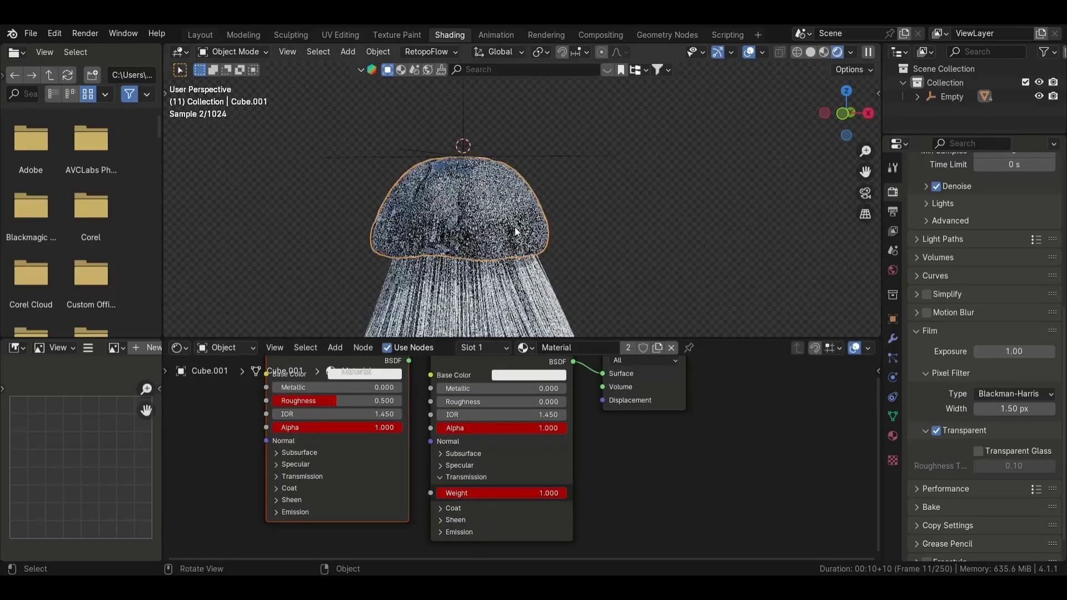
scroll(515, 227, "up", 3)
double_click(528, 402)
type("0.025")
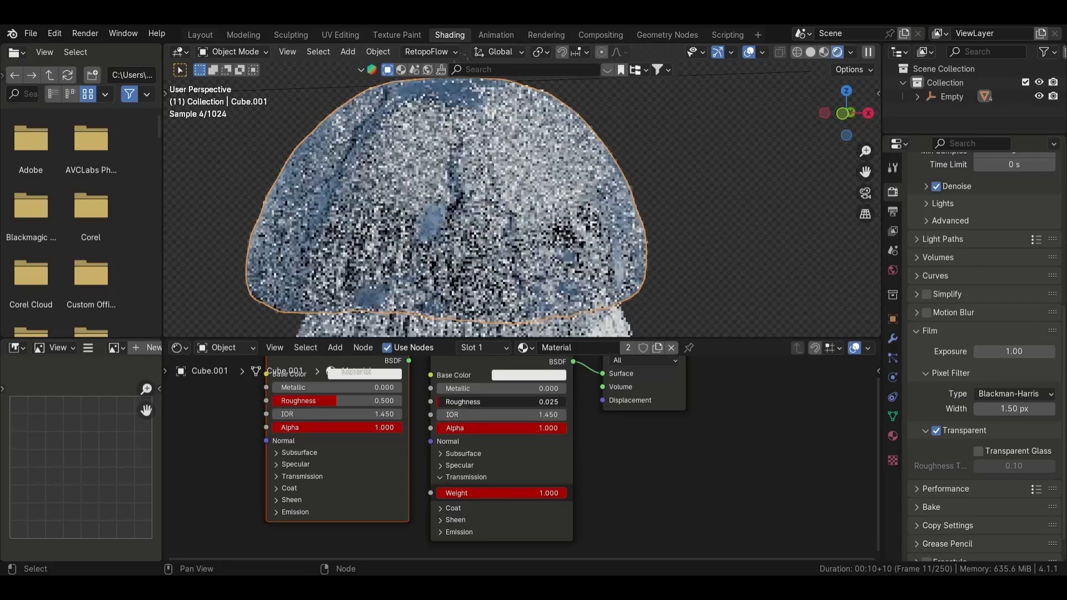
key("Return")
scroll(556, 233, "down", 5)
Lower the World strength to 0.1
mouse_move(624, 232)
middle_mouse_down()
mouse_move(504, 235)
mouse_move(544, 275)
middle_mouse_up()
scroll(506, 236, "down", 2)
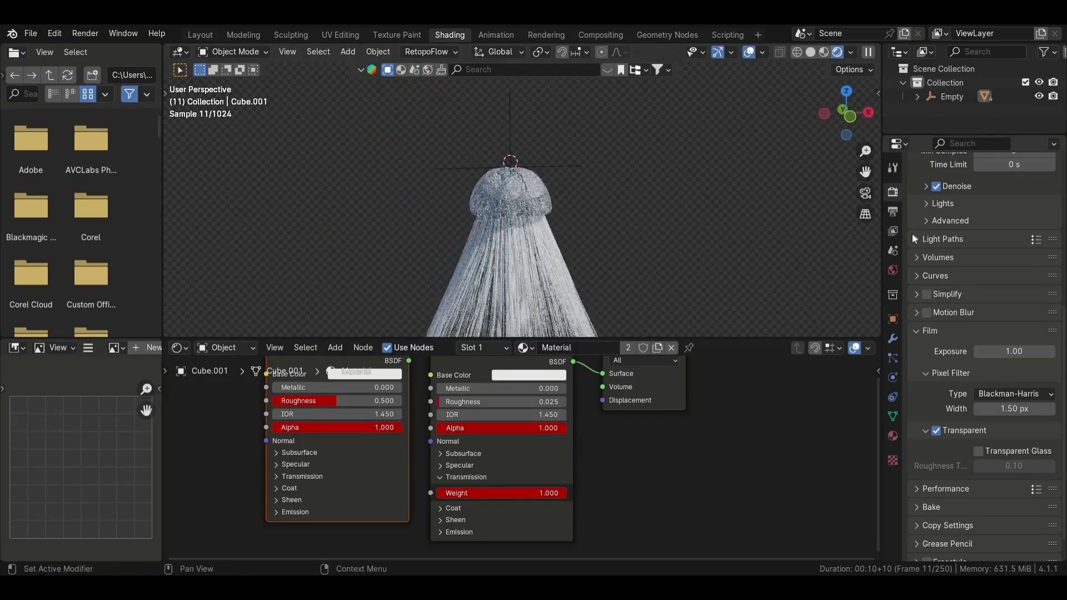
left_click(893, 271)
double_click(1011, 414)
type("0.1")
key("Return")
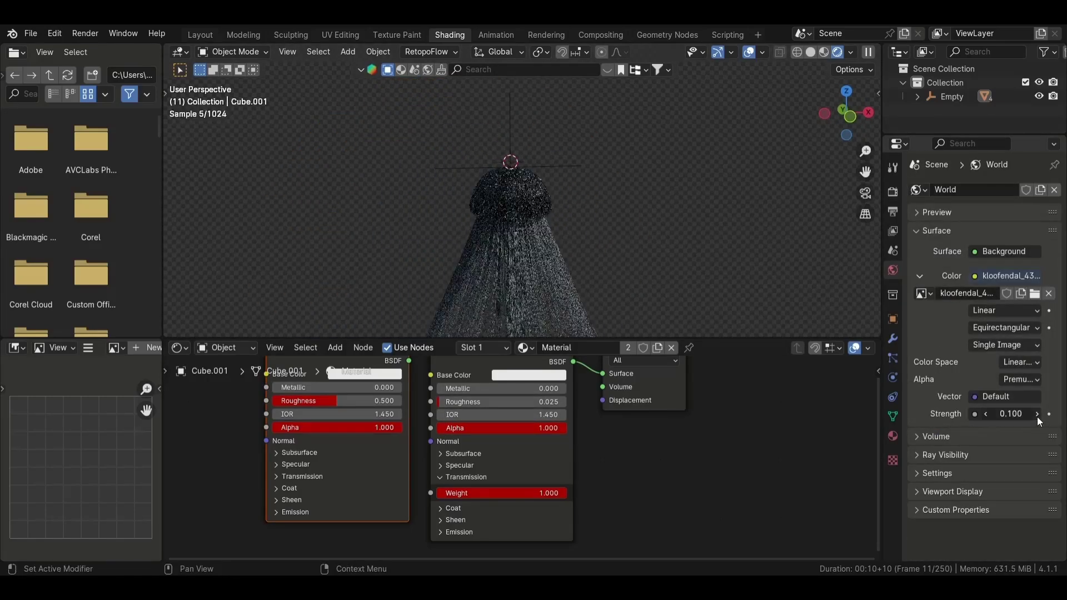
Select the bell and set the left BSDF's emission colour to cyan
scroll(650, 216, "up", 3)
left_click(567, 198)
scroll(407, 425, "down", 2)
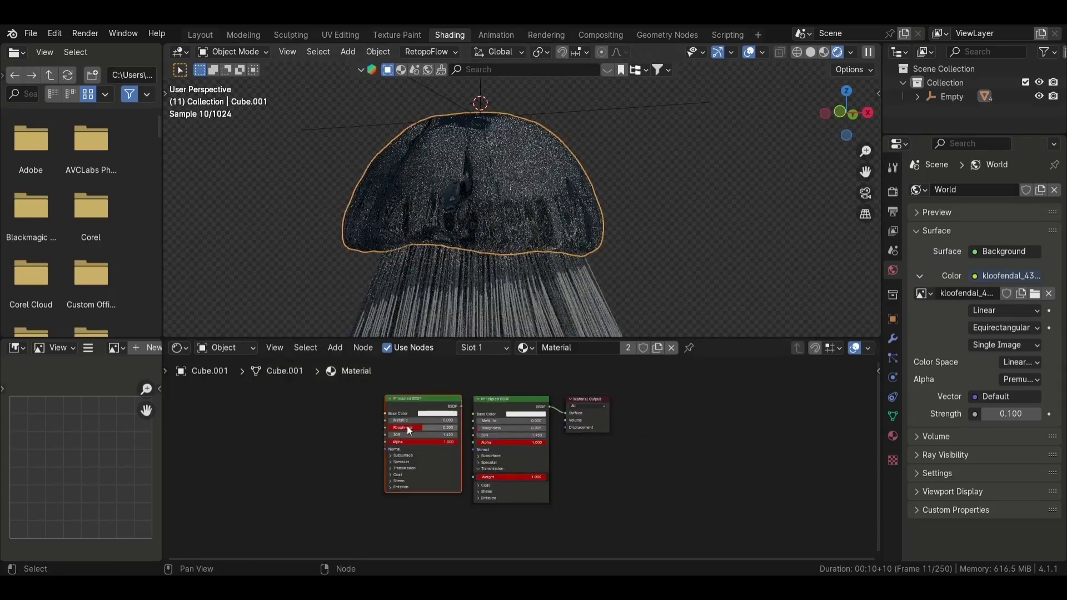
scroll(366, 377, "up", 2)
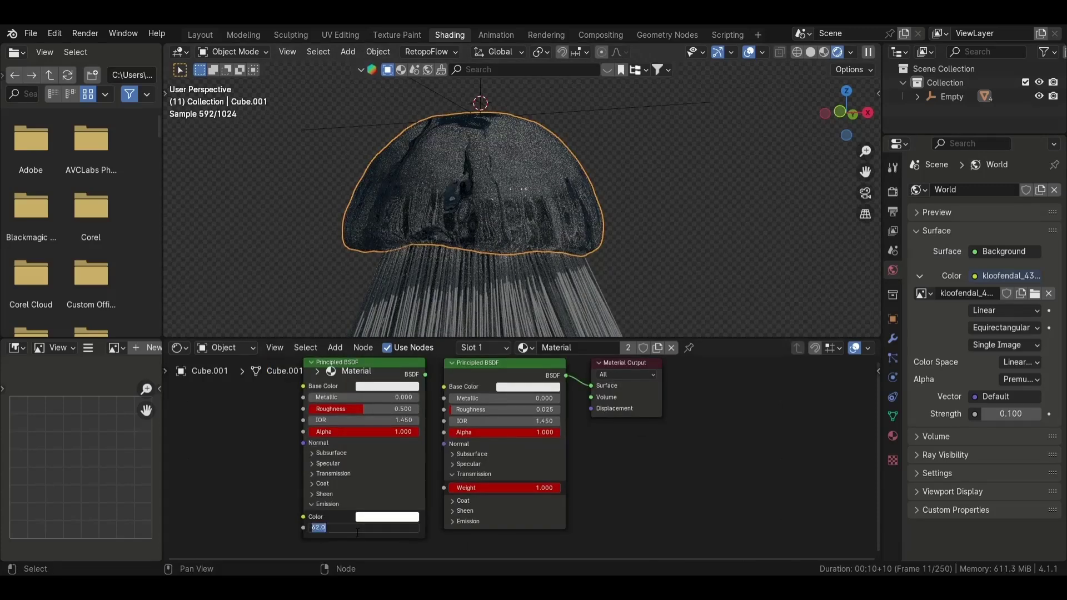
left_click(368, 517)
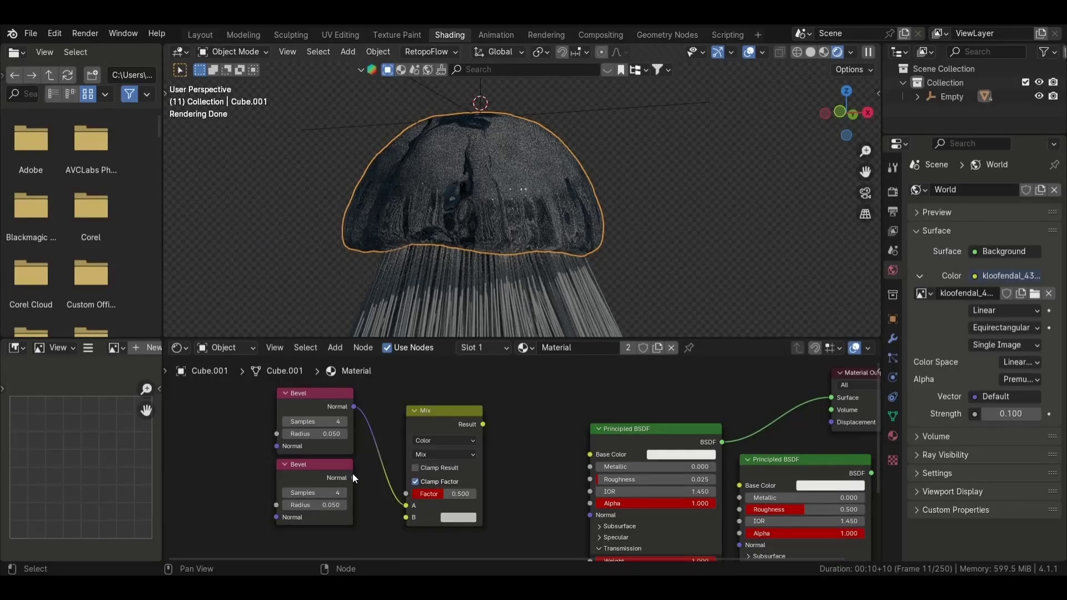
Set the Bevel-fed Mix node to a clamped Difference blend with factor 1.000
scroll(365, 406, "up", 1)
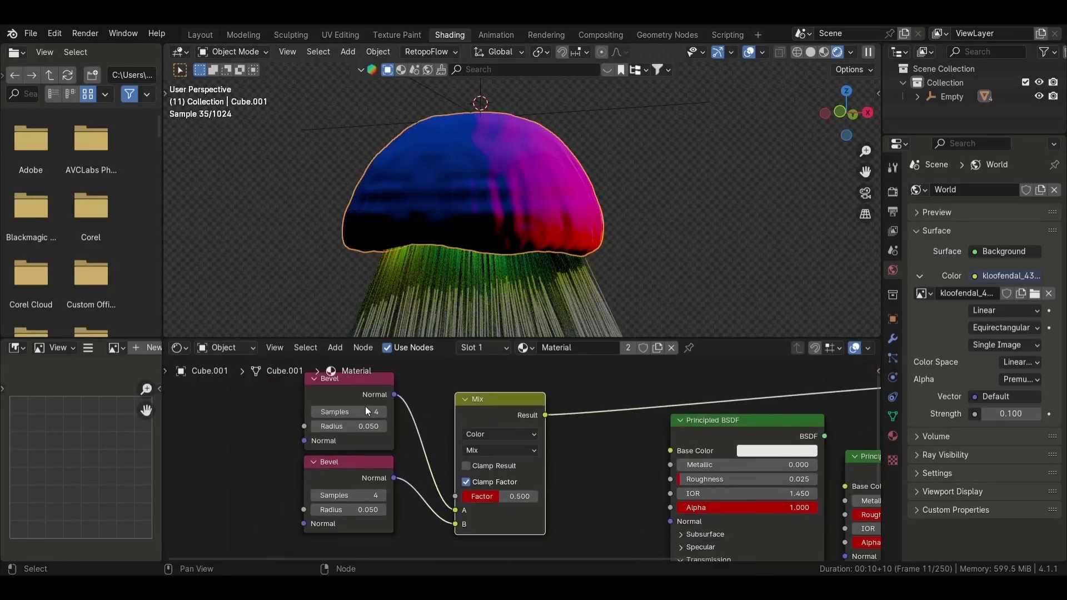
left_click(504, 451)
left_click(574, 333)
left_click(467, 465)
left_click_drag(500, 496, 538, 496)
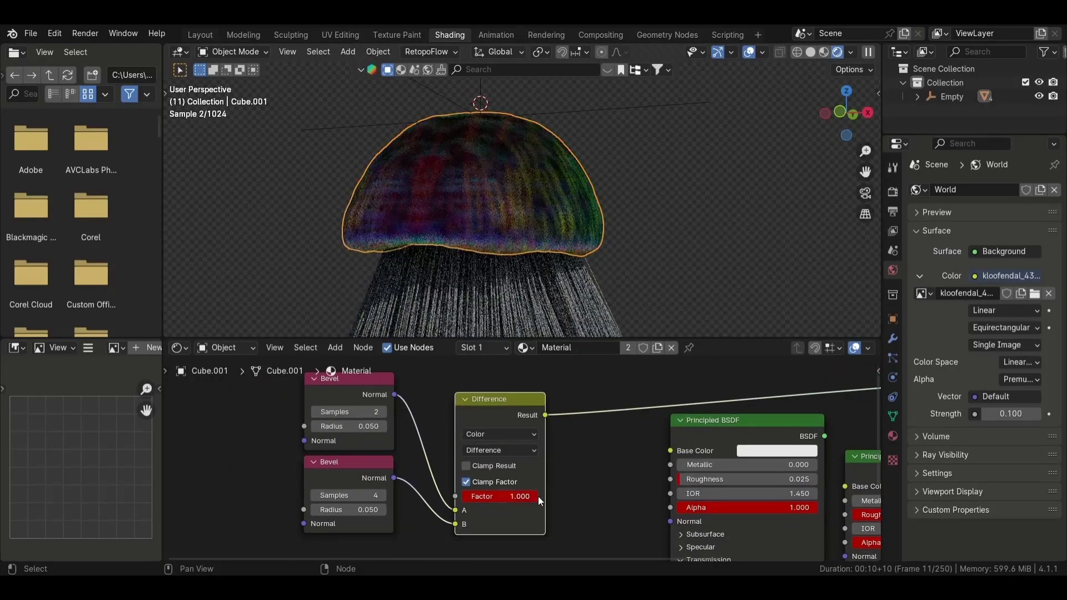
scroll(501, 419, "down", 2)
Insert a Color Ramp after the Difference node, moving the white stop inward and the black stop to 0.135
scroll(485, 439, "up", 2)
key("shift+a")
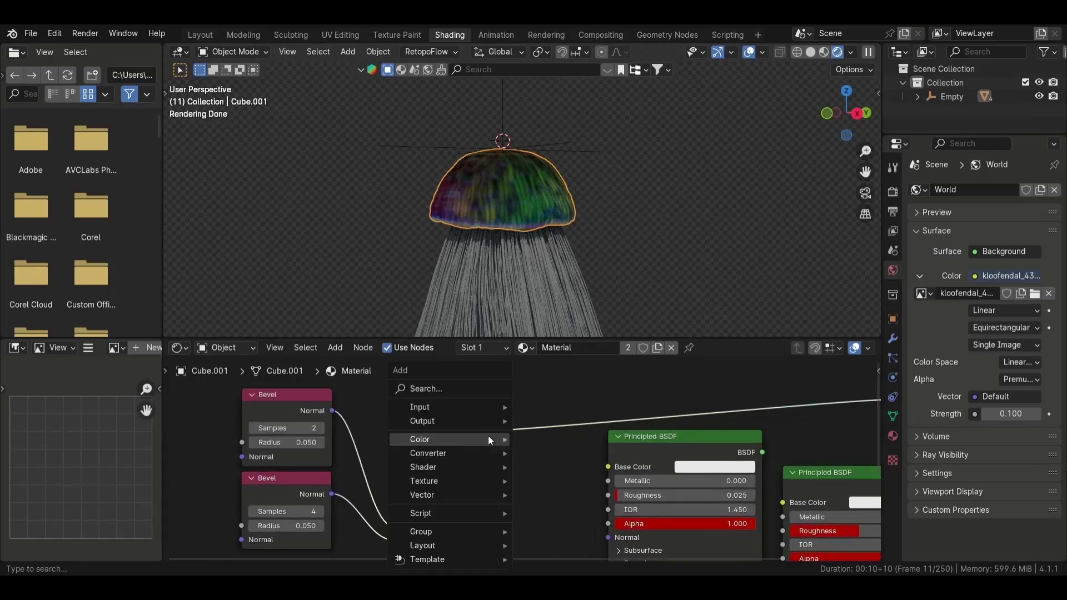
type("ra")
left_click(543, 429)
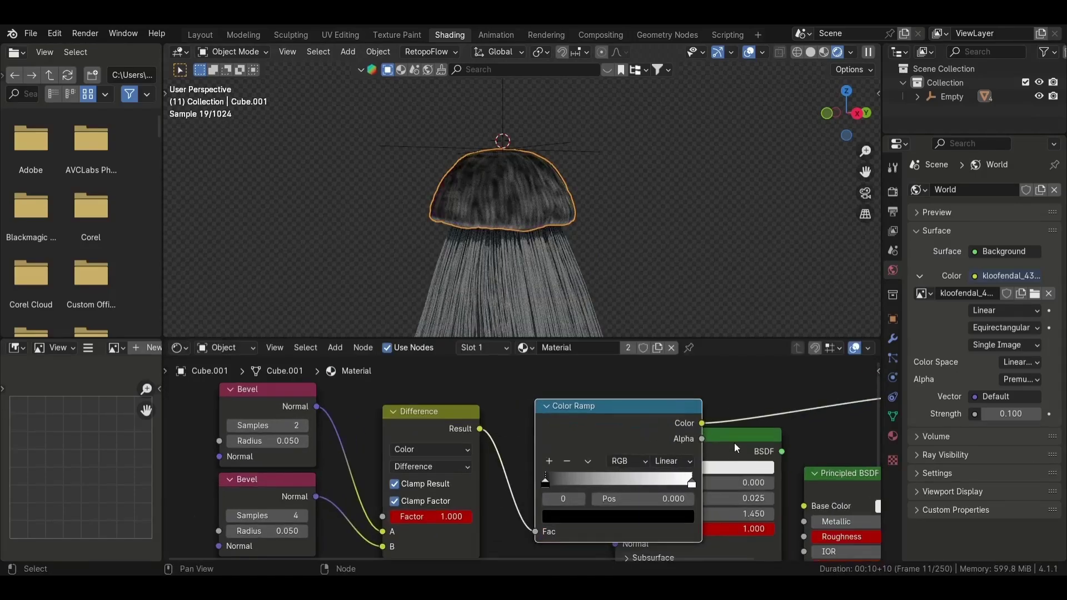
scroll(734, 442, "up", 1)
mouse_move(692, 469)
left_mouse_down()
mouse_move(558, 472)
mouse_move(569, 472)
left_mouse_up()
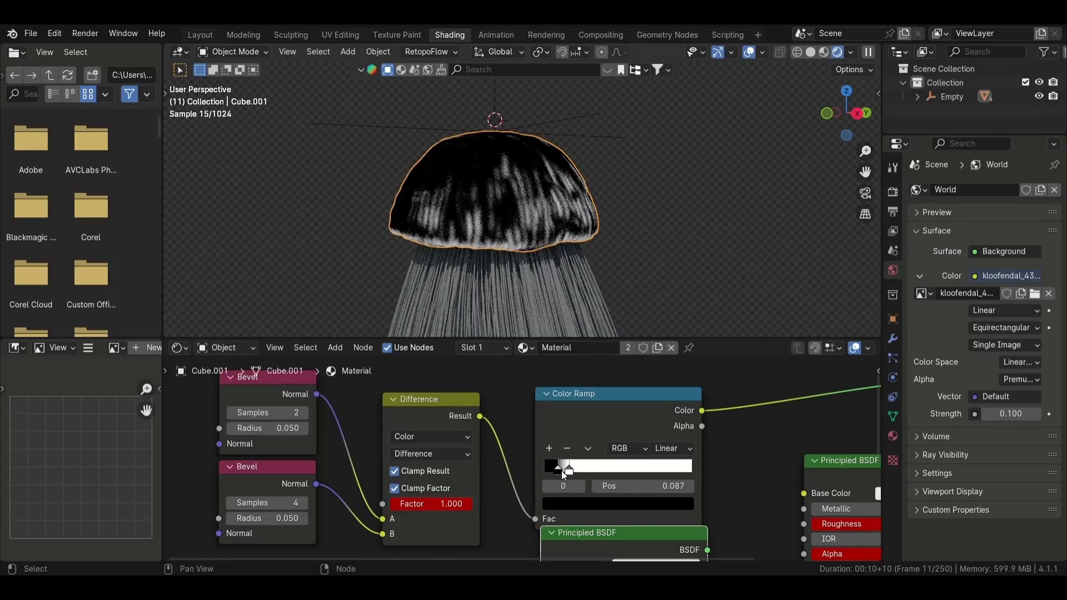
middle_click_drag(528, 267, 578, 233)
scroll(690, 415, "down", 2)
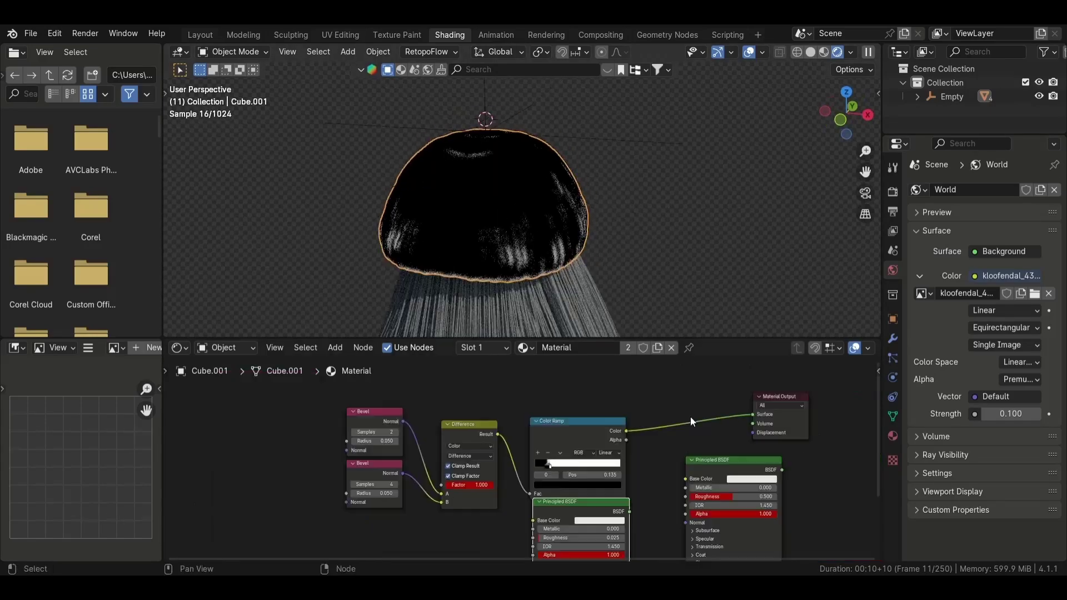
middle_click_drag(690, 415, 464, 419)
Insert a Mix Shader before the Material Output and wire the second Principled BSDF into it
key("shift+a")
type("mix")
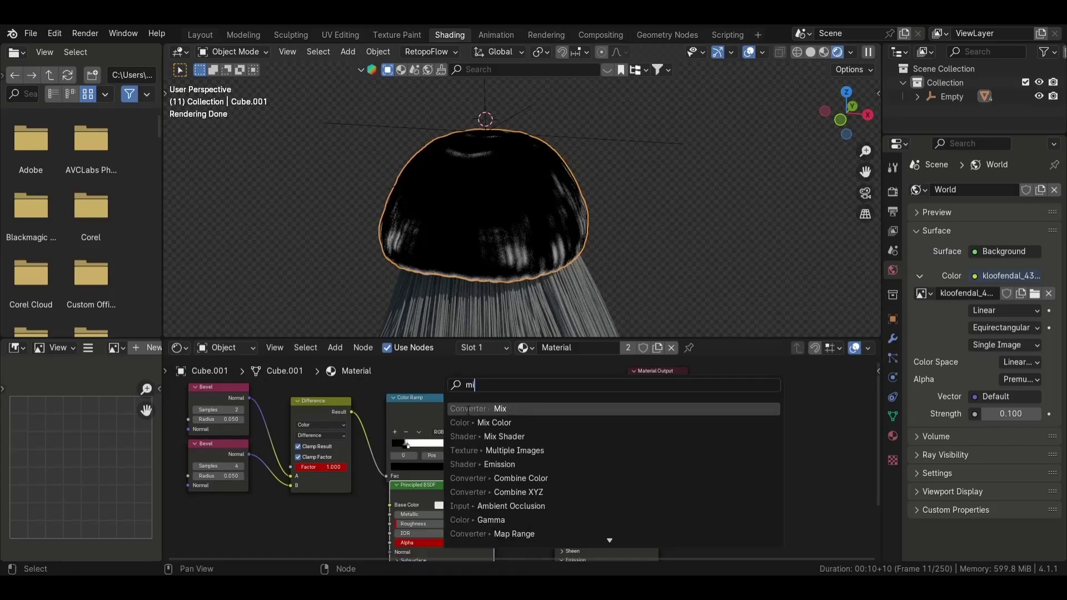
left_click(489, 439)
left_click(555, 414)
left_click_drag(658, 450, 526, 435)
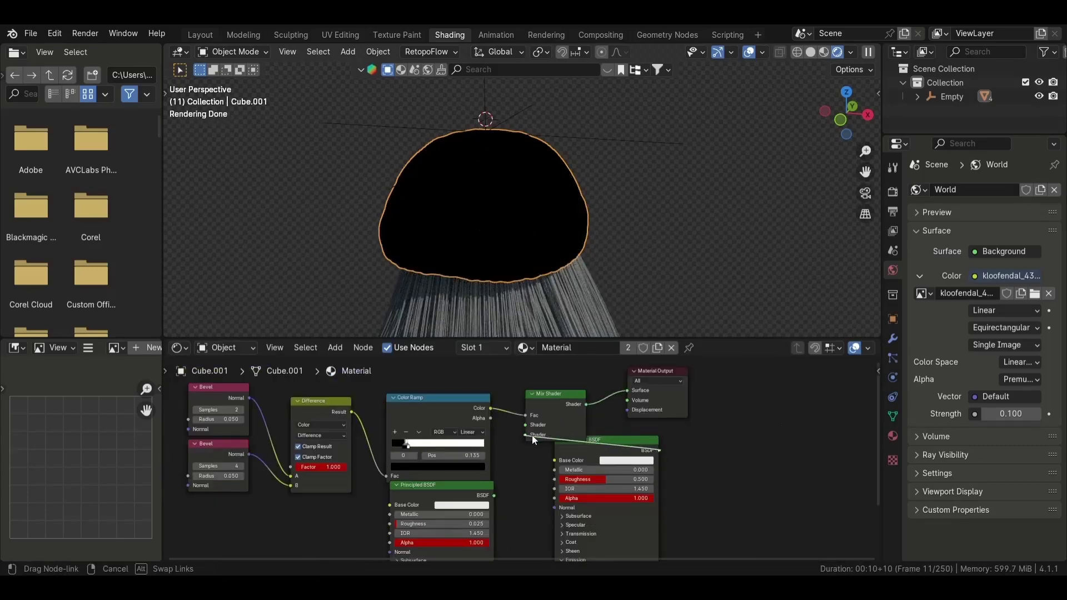
left_click_drag(563, 395, 603, 395)
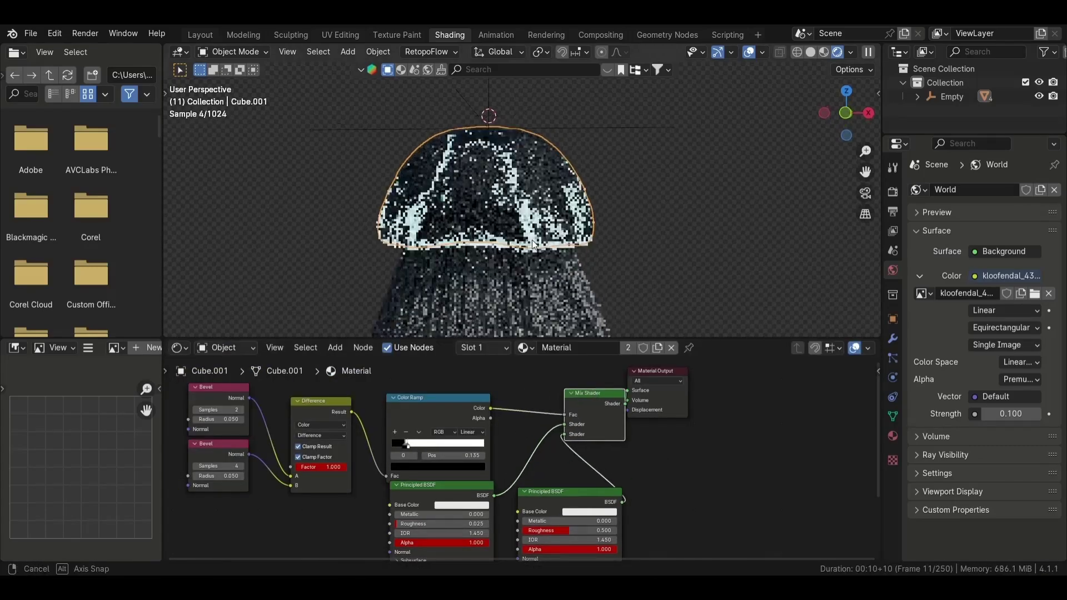
Set the Principled BSDF emission strength to 50
scroll(658, 233, "down", 3)
middle_click_drag(658, 234, 645, 273)
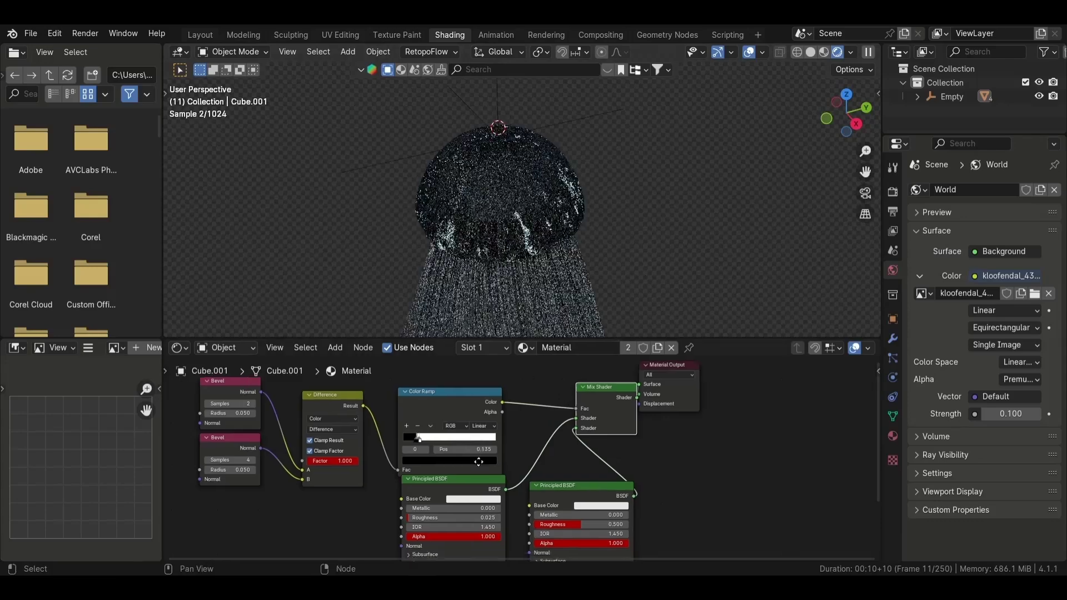
scroll(404, 479, "up", 3)
middle_click_drag(404, 479, 412, 255)
double_click(786, 538)
type("50")
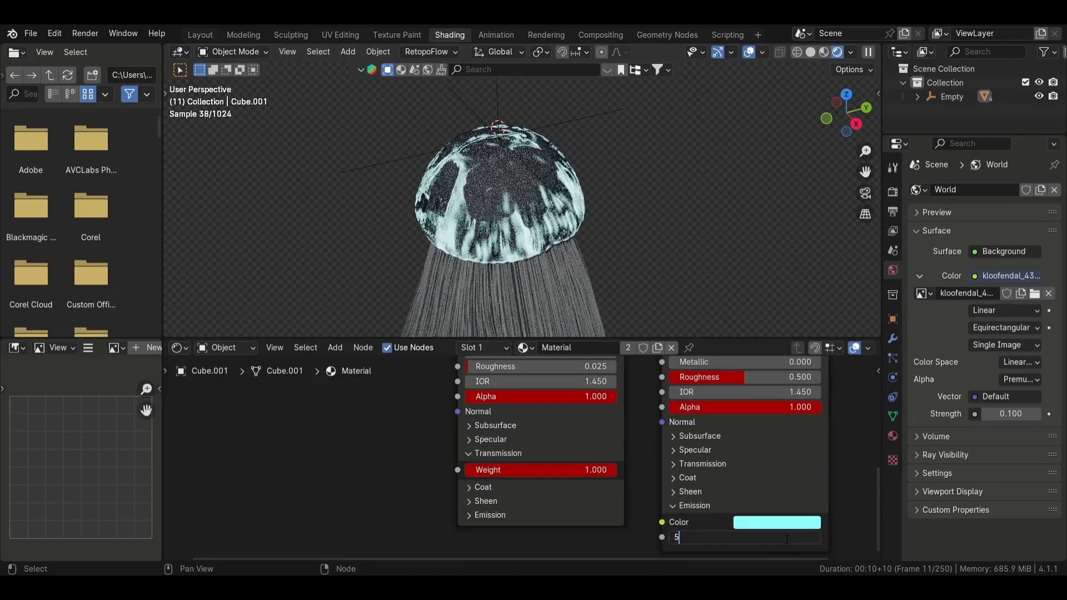
key("Return")
Add a second material slot on the Sphere and assign Material to it
scroll(682, 261, "down", 3)
left_click(478, 279)
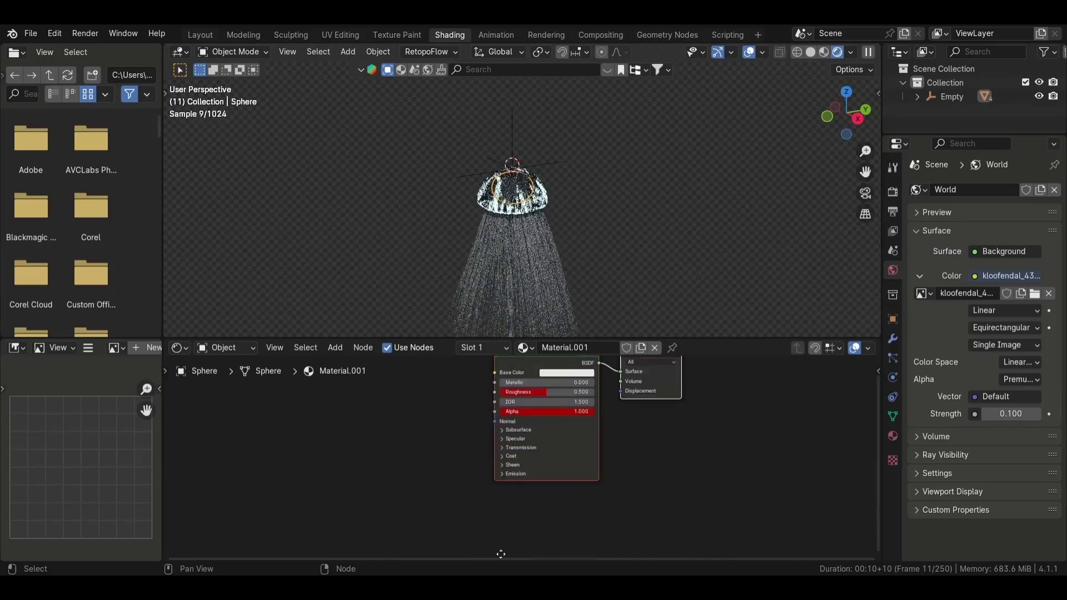
left_click(893, 436)
left_click(1055, 189)
left_click(918, 270)
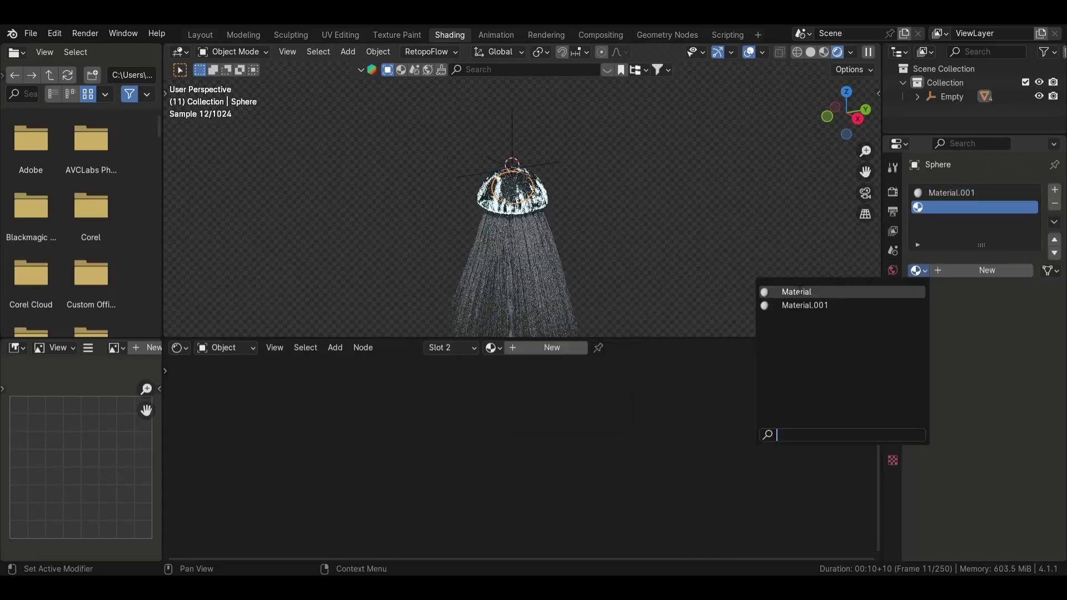
left_click(723, 272)
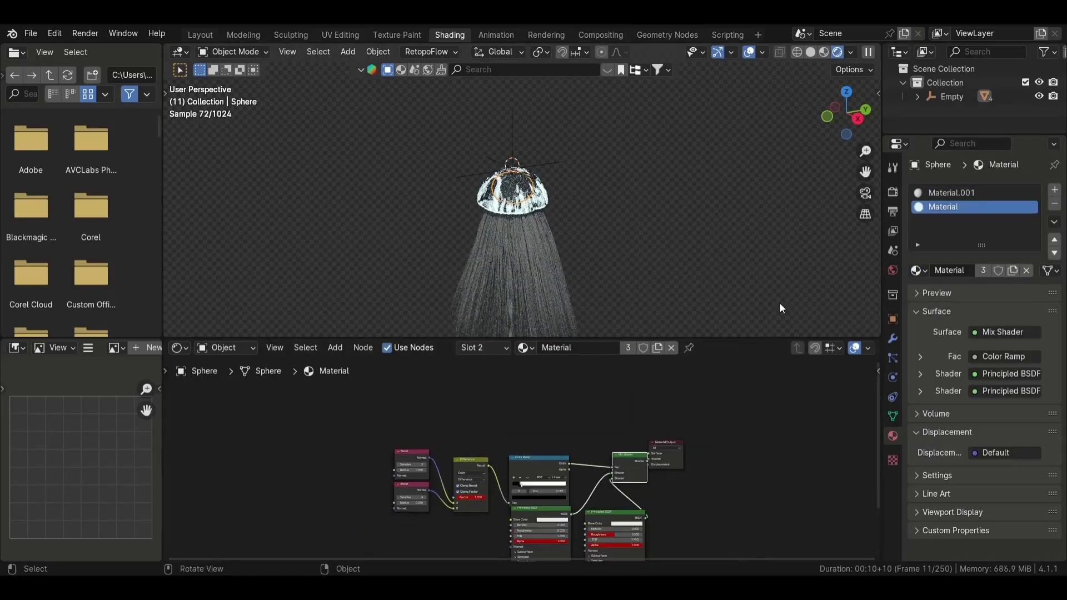
Set the hair particles' render material to Material
left_click(893, 358)
scroll(937, 412, "down", 5)
left_click(1004, 447)
left_click(987, 478)
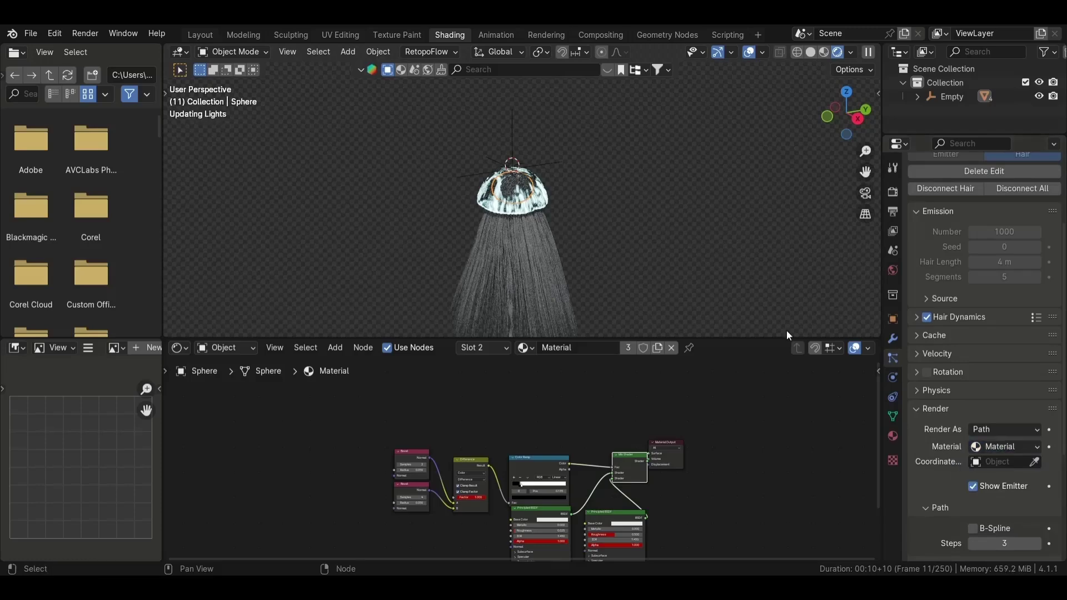
scroll(549, 445, "up", 2)
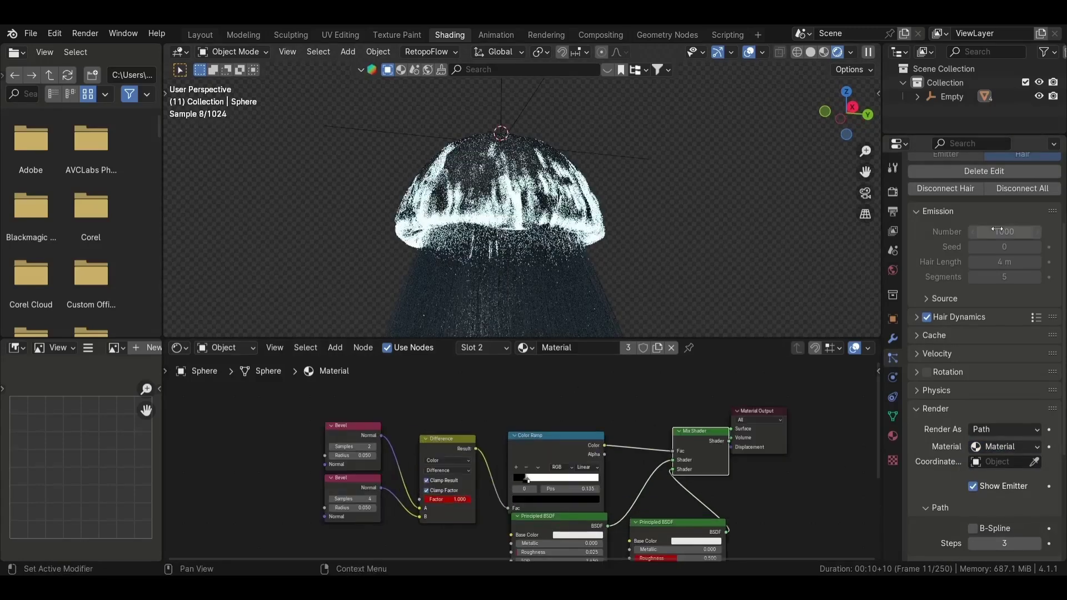
Duplicate the hair's material into its own copy, Material.002
left_click(892, 436)
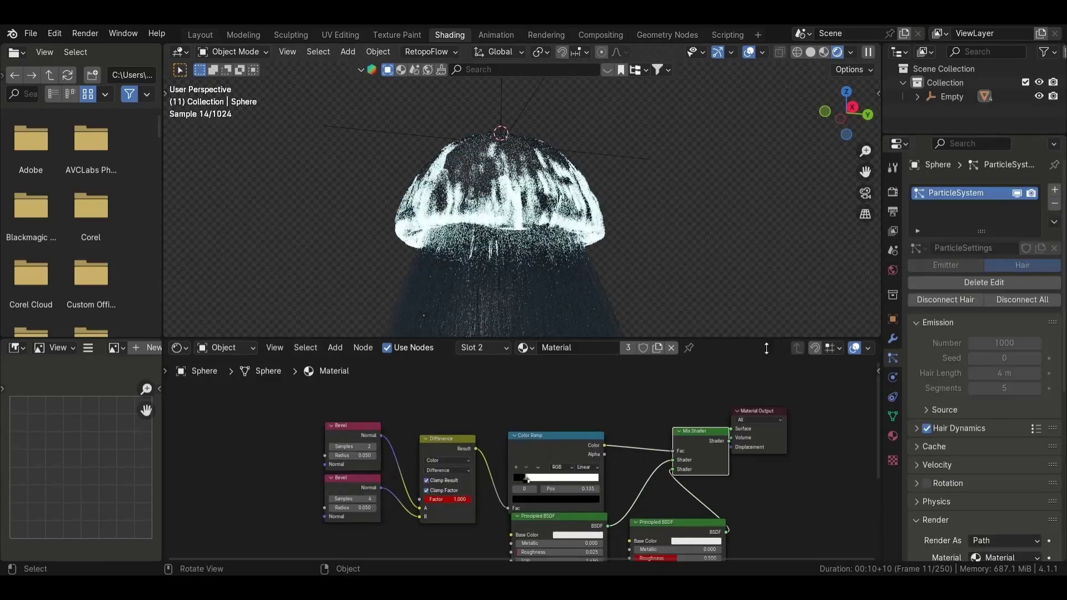
left_click(657, 347)
scroll(556, 449, "up", 2)
scroll(511, 453, "up", 2)
scroll(556, 450, "down", 5)
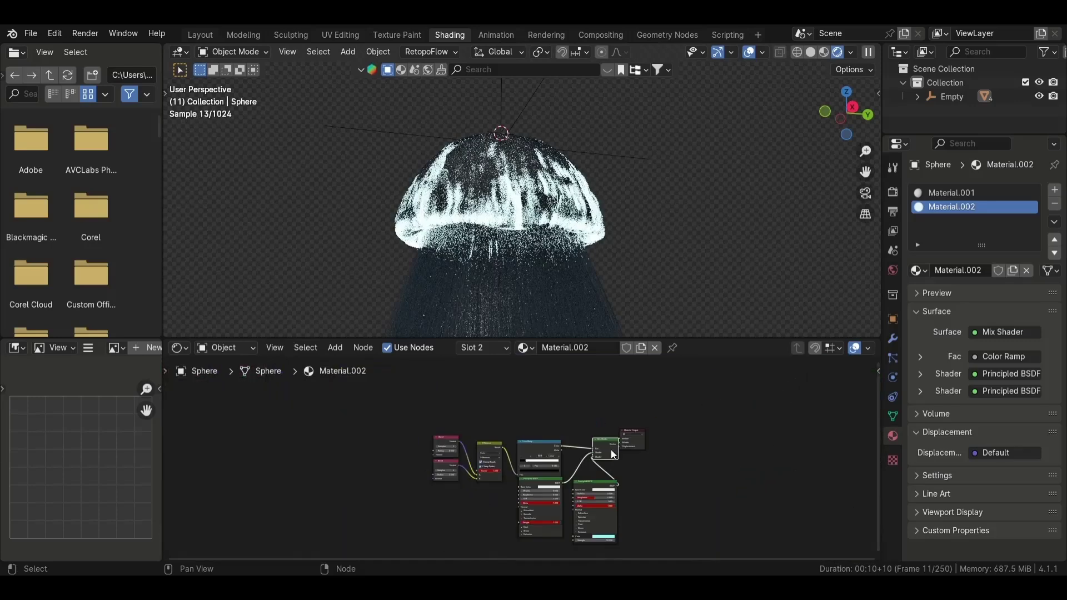
scroll(531, 445, "up", 2)
Delete the extra nodes, leaving one Principled BSDF wired to the Material Output
key("Delete")
key("Delete")
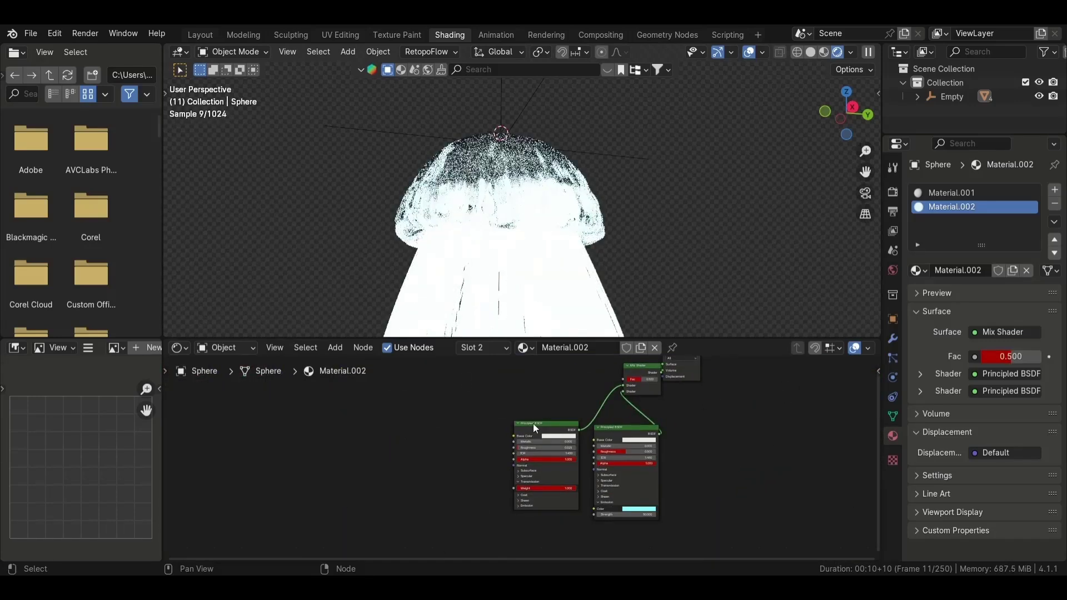
left_click(629, 368)
key("Delete")
left_click_drag(659, 432, 634, 389)
left_click(521, 459)
key("Delete")
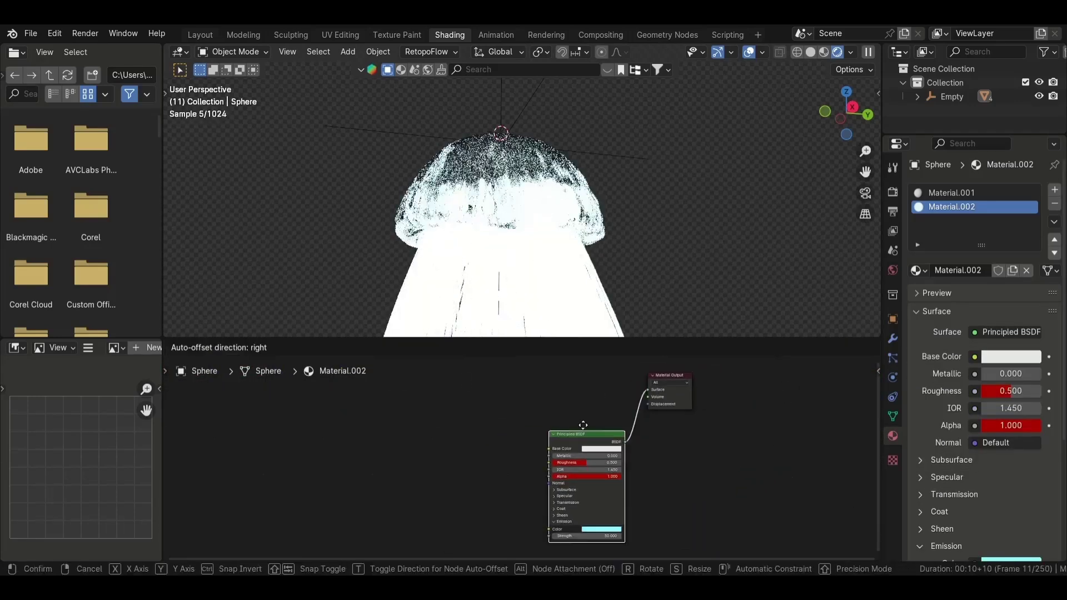
Set the remaining BSDF's emission strength to 10
scroll(581, 453, "up", 3)
double_click(625, 511)
type("10")
key("Return")
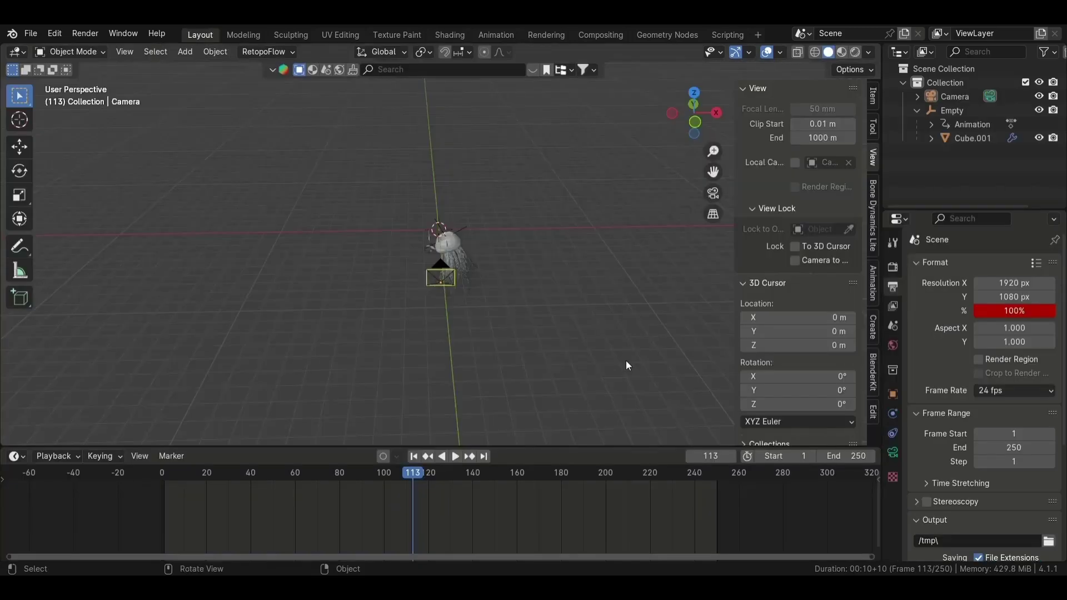
Orbit closer to the jellyfish and briefly preview the animation
middle_click_drag(500, 399, 595, 352)
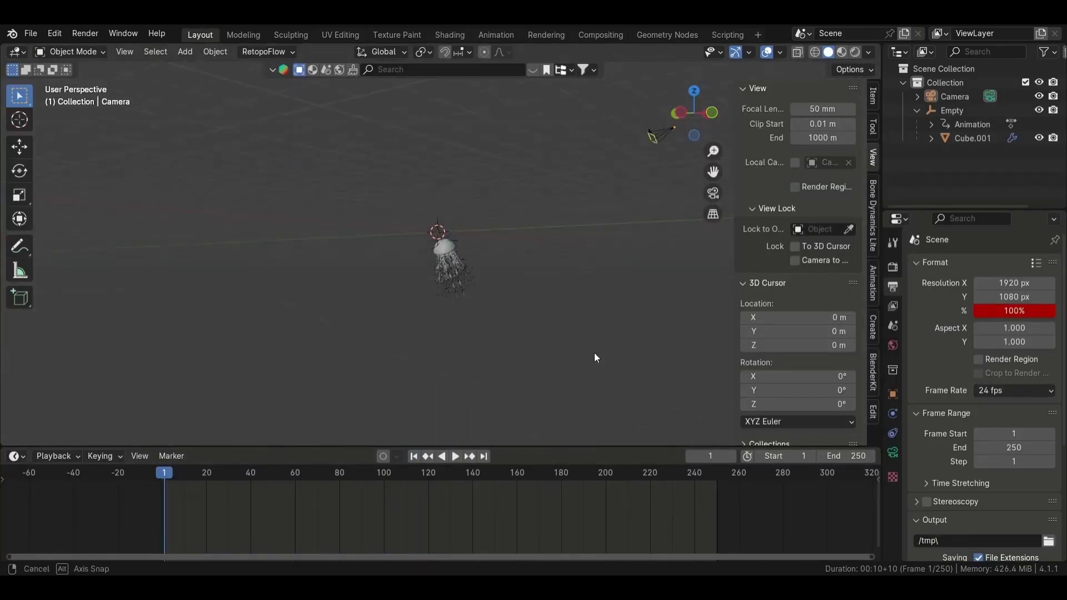
scroll(607, 366, "up", 5)
key("space")
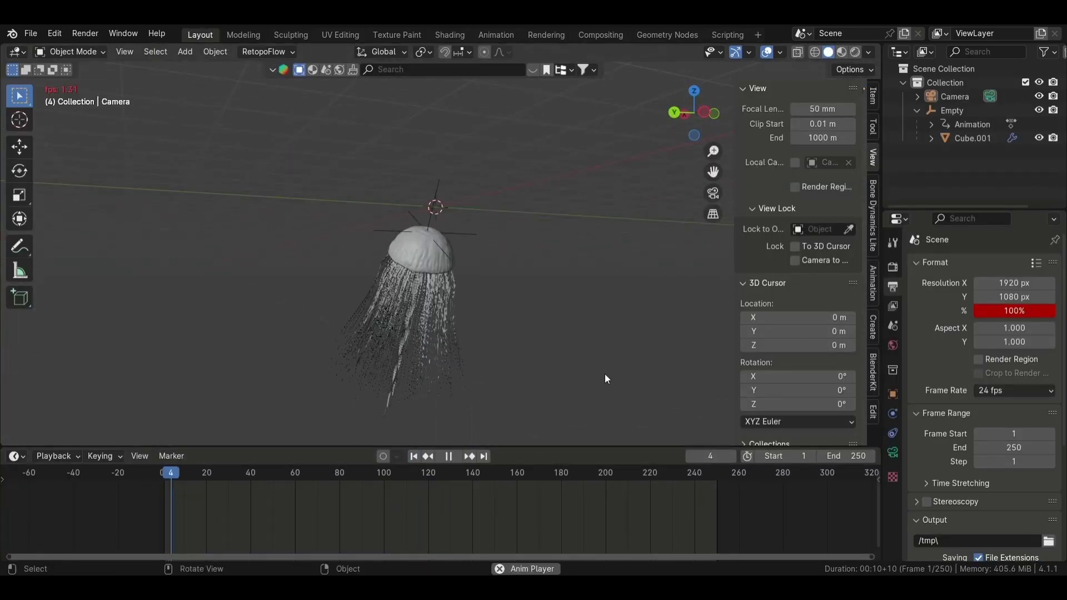
middle_click_drag(684, 379, 633, 359)
key("space")
Hide the bell's Multires modifier in the viewport and replay the simulation from different angles
left_click(438, 265)
left_click(892, 414)
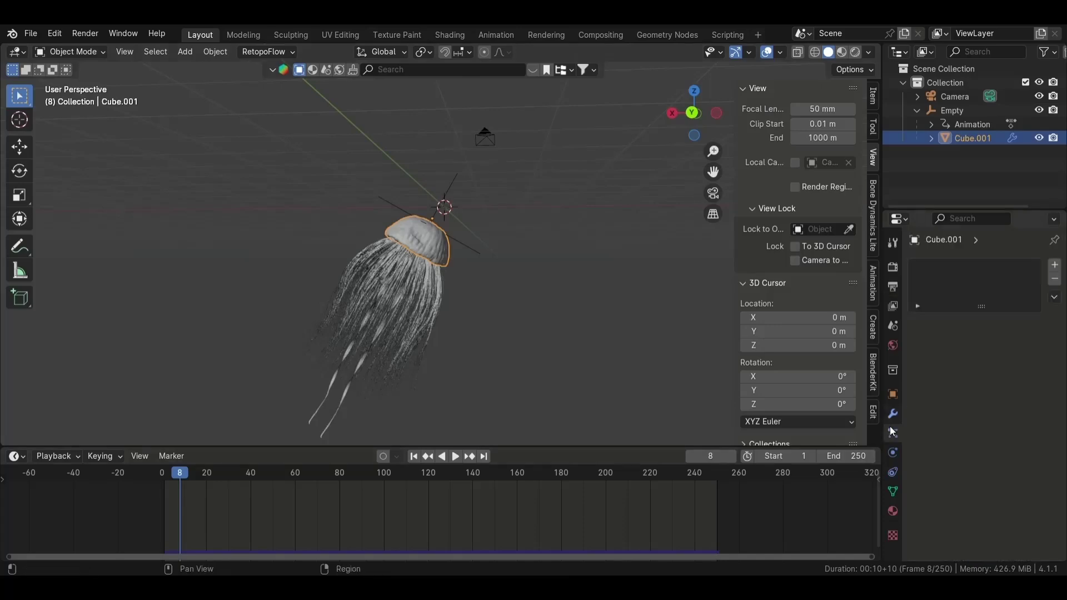
left_click(990, 332)
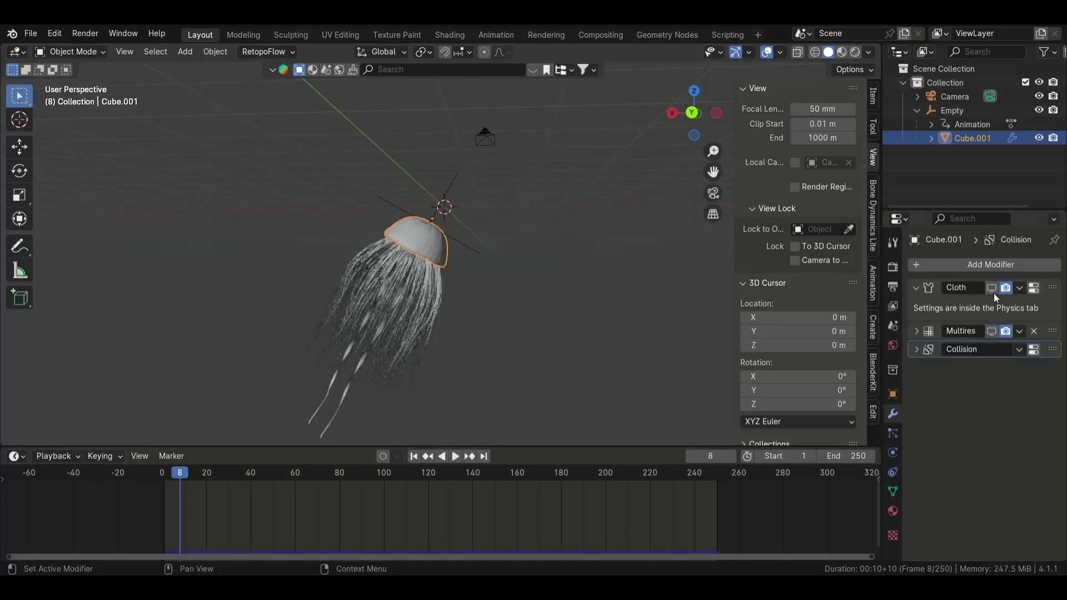
key("space")
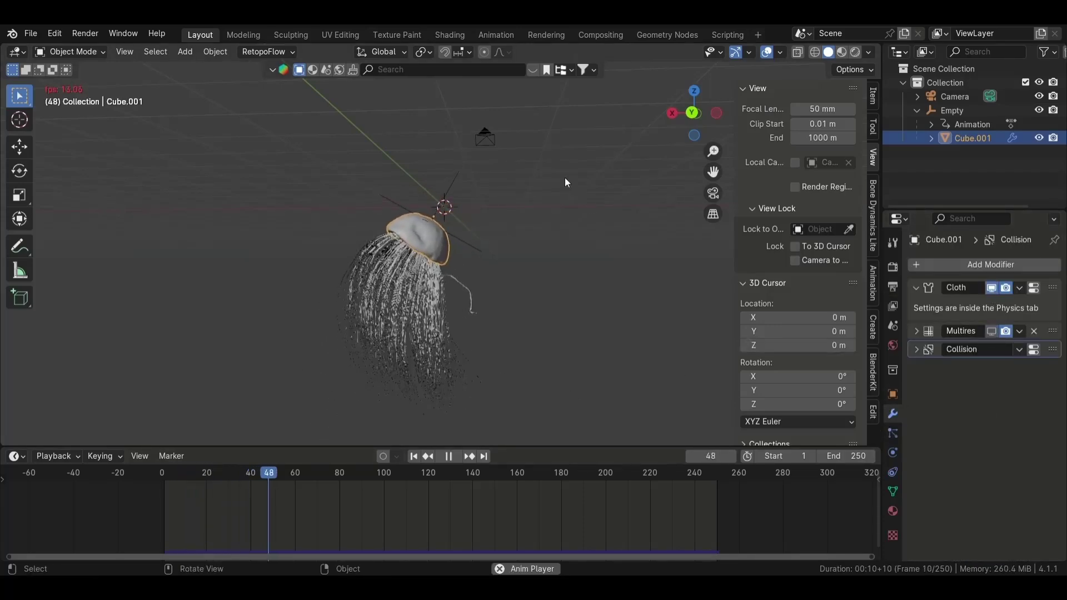
mouse_move(565, 178)
middle_mouse_down()
mouse_move(446, 182)
mouse_move(591, 243)
mouse_move(630, 176)
middle_mouse_up()
scroll(512, 201, "up", 4)
middle_click_drag(393, 373, 605, 280)
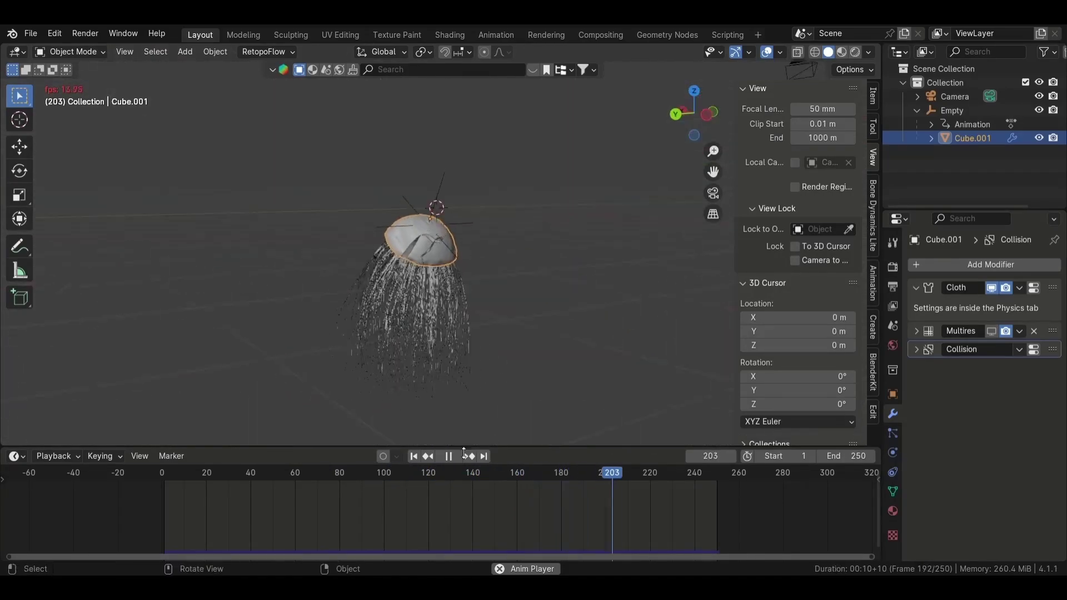
left_click(414, 457)
key("space")
Frame the jellyfish through the scene camera with Lock Camera to View and play the animation
key("KP_0")
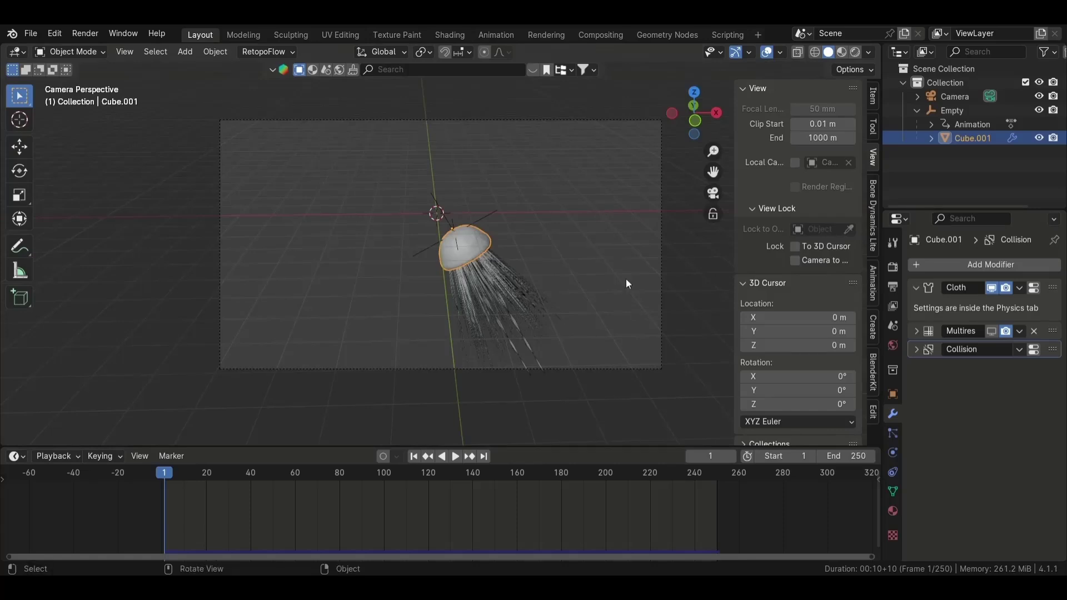
mouse_move(625, 278)
middle_mouse_down("shift")
mouse_move(565, 282)
mouse_move(580, 302)
middle_mouse_up("shift")
left_click(823, 260)
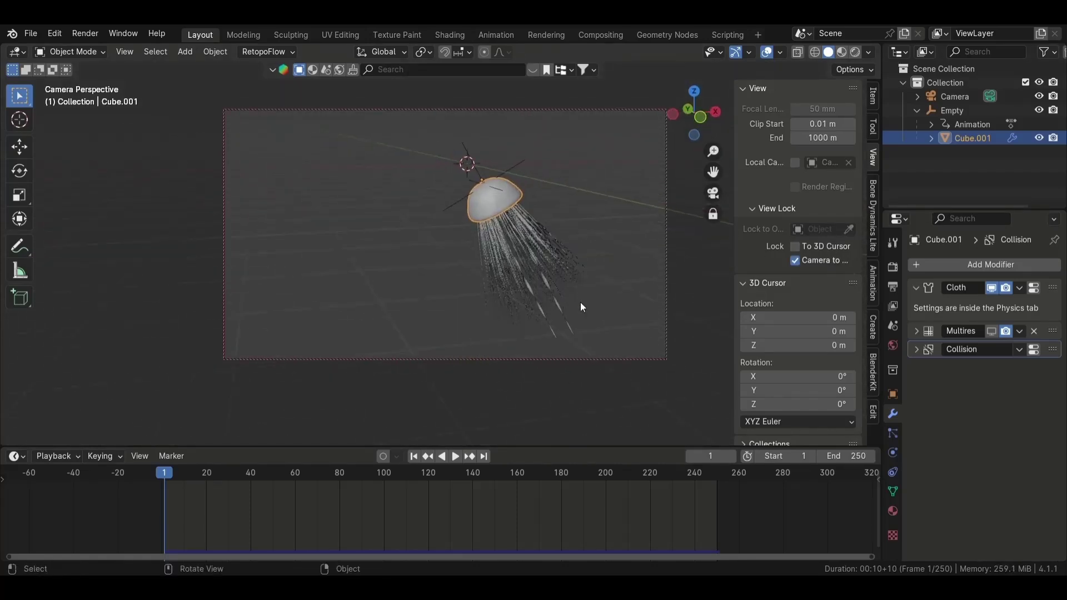
key("space")
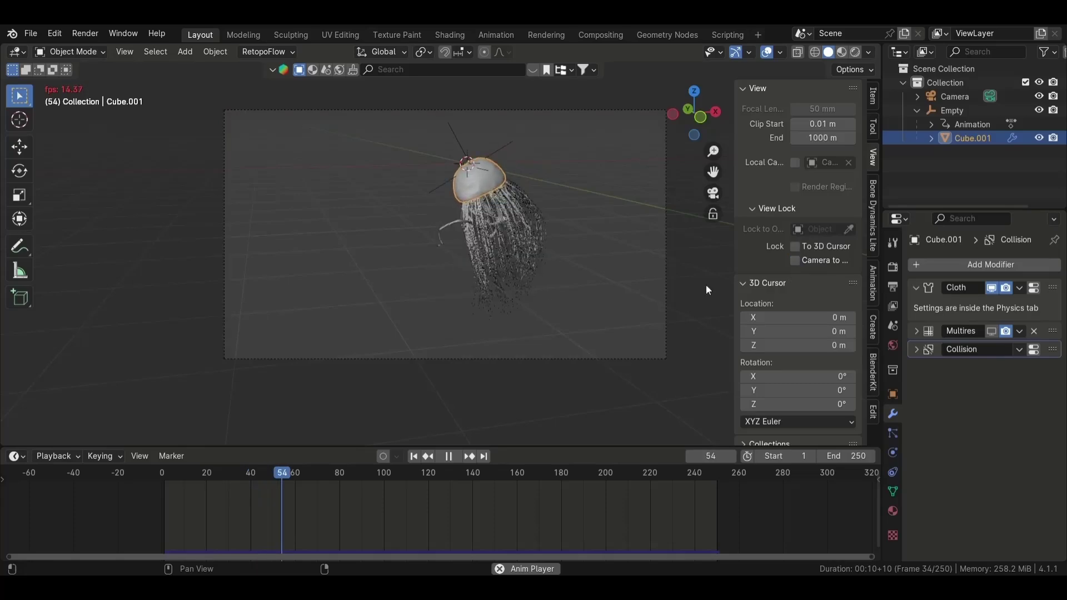